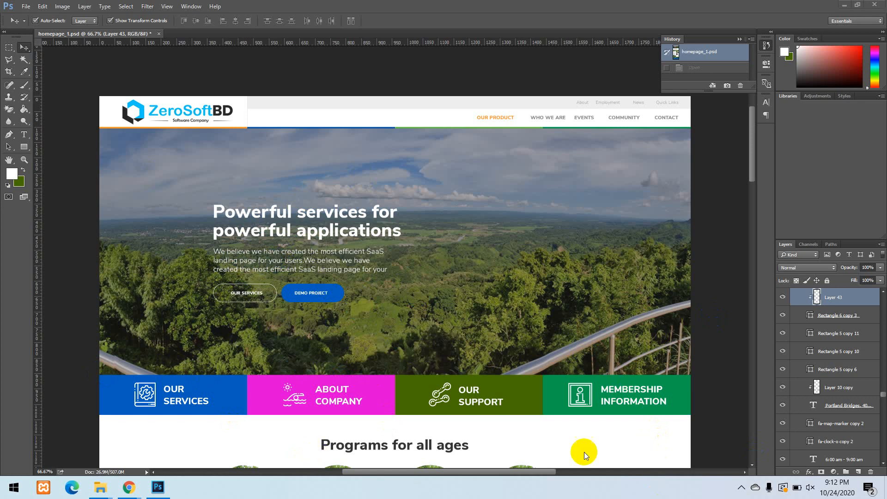
pyautogui.click(742, 488)
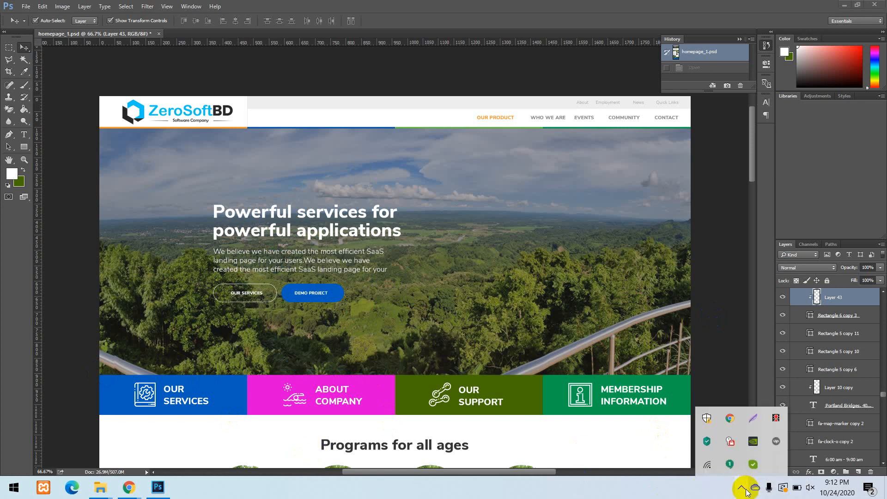
pyautogui.click(744, 491)
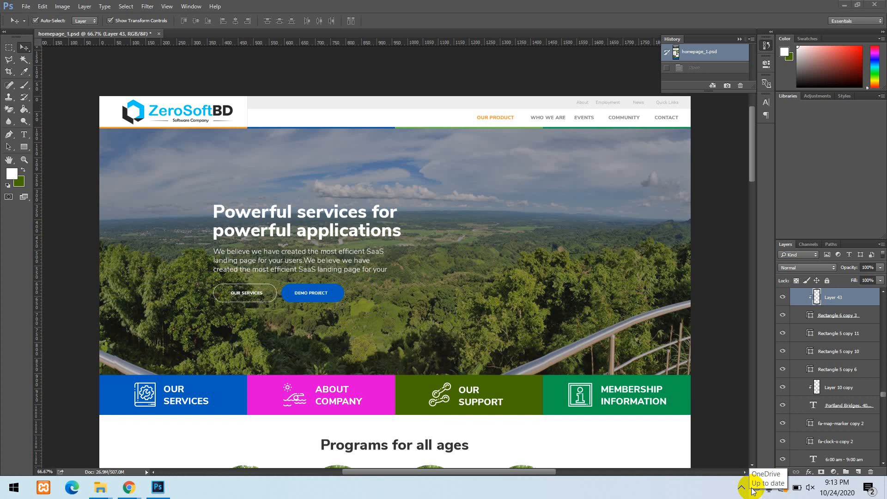
pyautogui.click(754, 489)
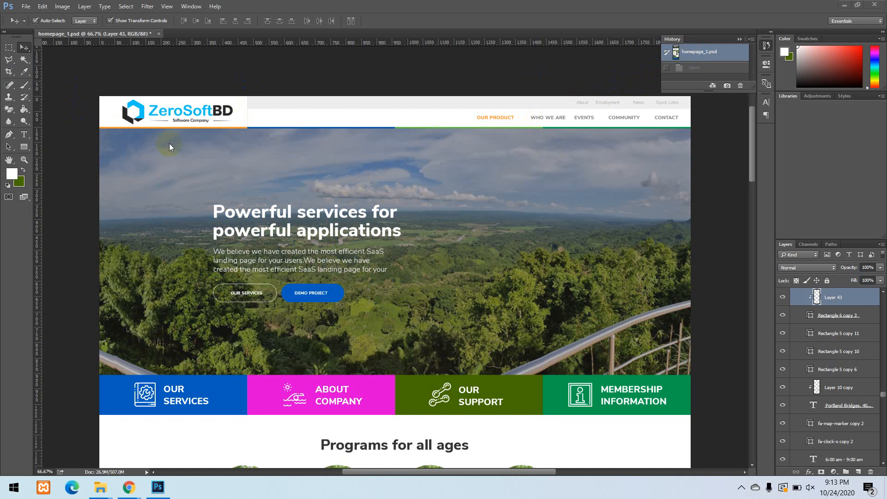
# Examine the homepage mockup from the header and hero through the Programs, call to action and WEB WE ARE sections.
pyautogui.scroll(-3, 615, 270)
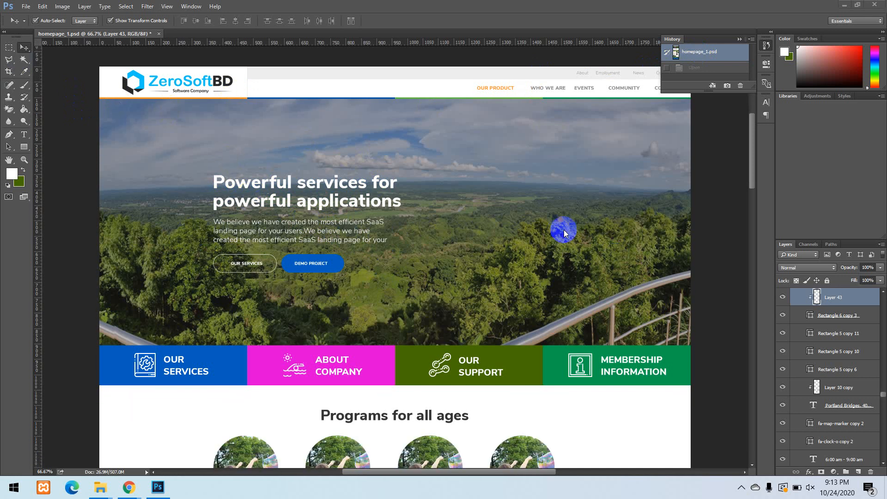
pyautogui.scroll(-5, 566, 237)
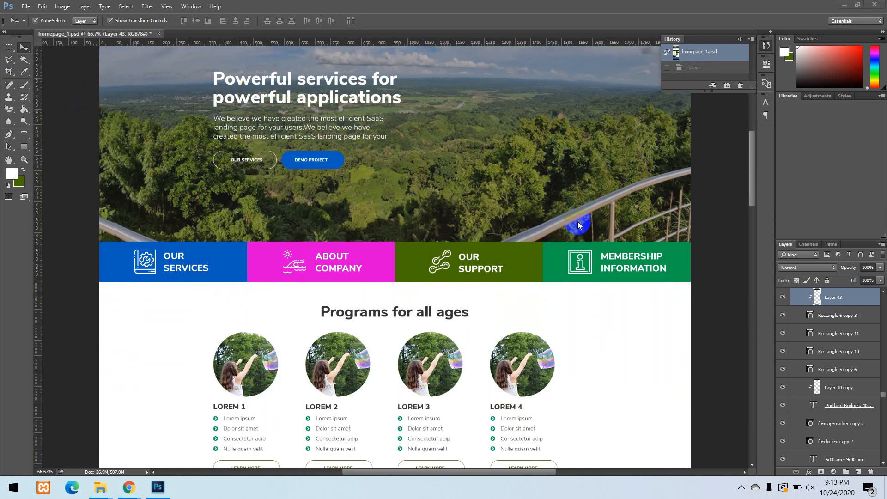
pyautogui.scroll(-6, 578, 221)
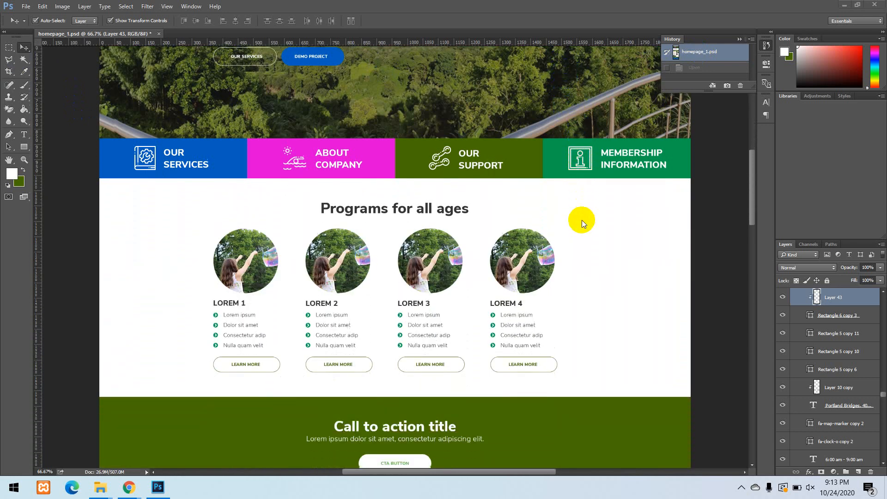
pyautogui.scroll(-5, 581, 220)
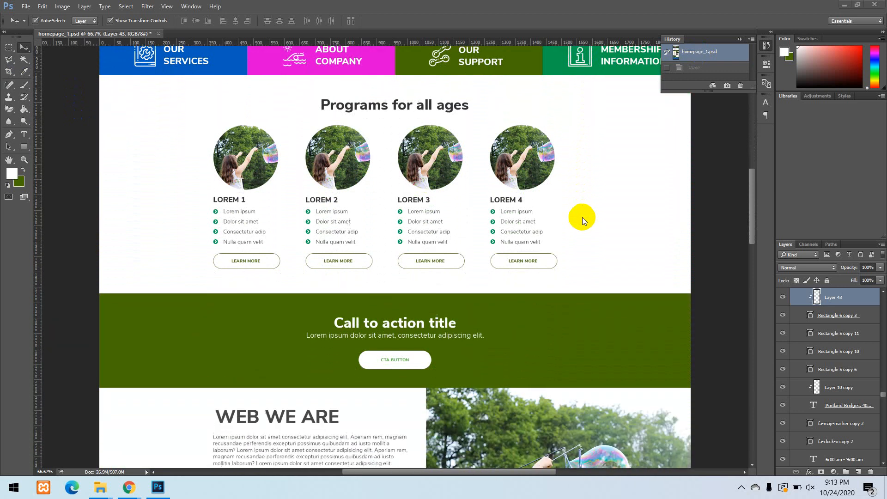
pyautogui.scroll(-5, 582, 217)
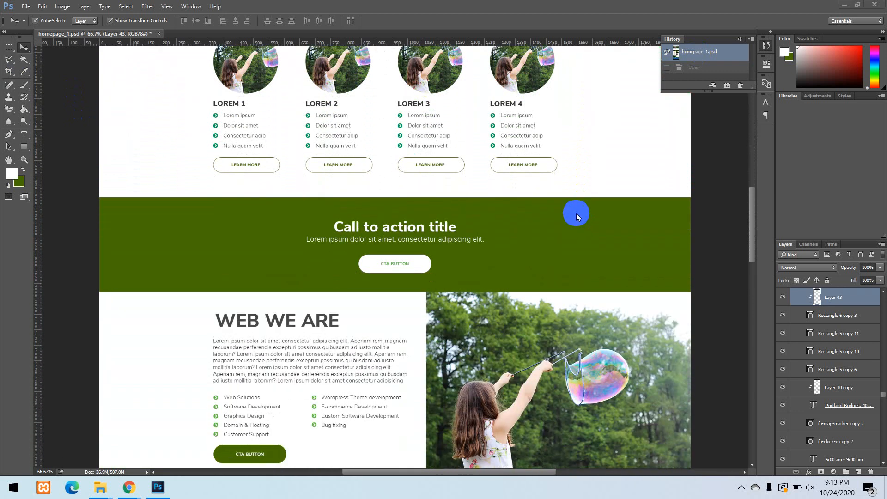
pyautogui.scroll(-2, 577, 216)
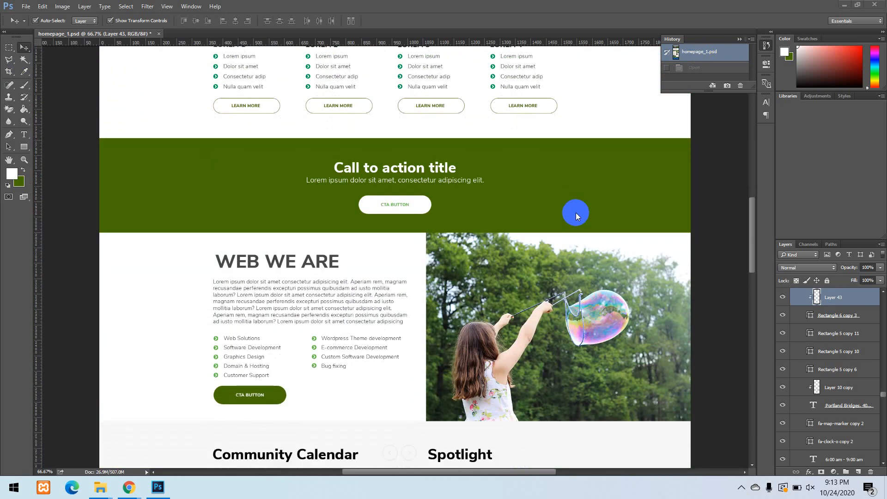
pyautogui.scroll(5, 575, 216)
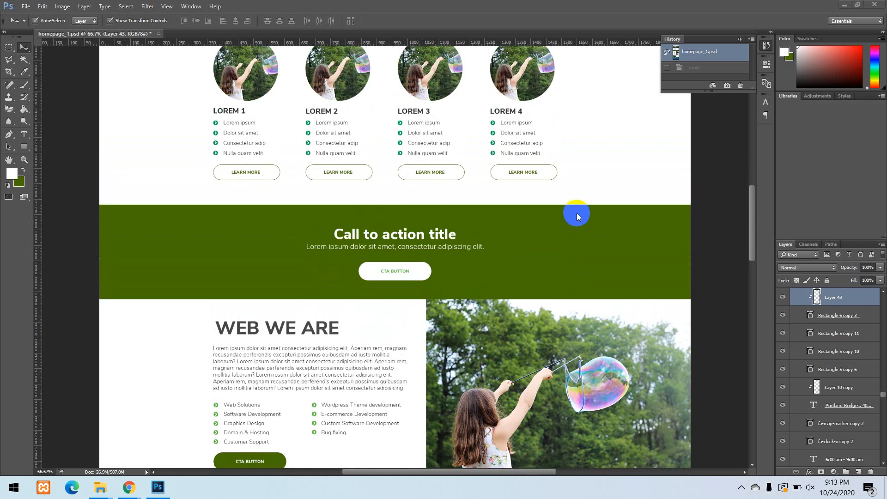
pyautogui.moveTo(752, 184); pyautogui.dragTo(442, 212)
pyautogui.scroll(14, 362, 209)
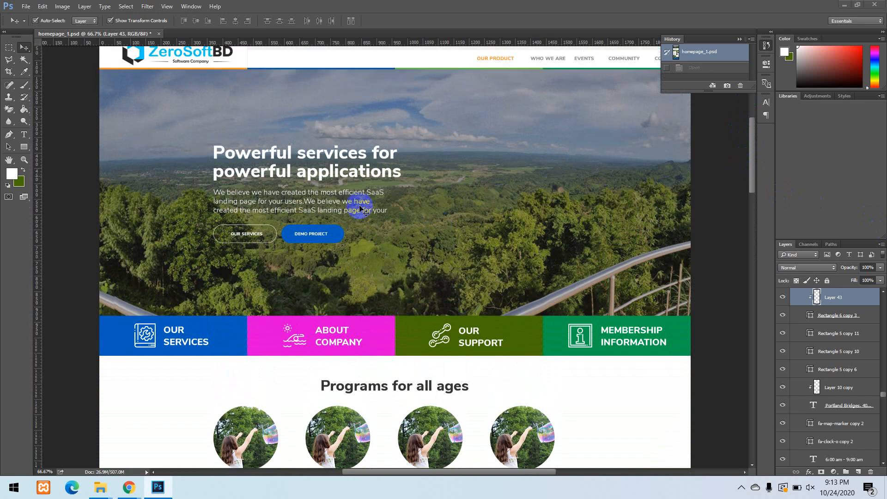
pyautogui.scroll(5, 163, 173)
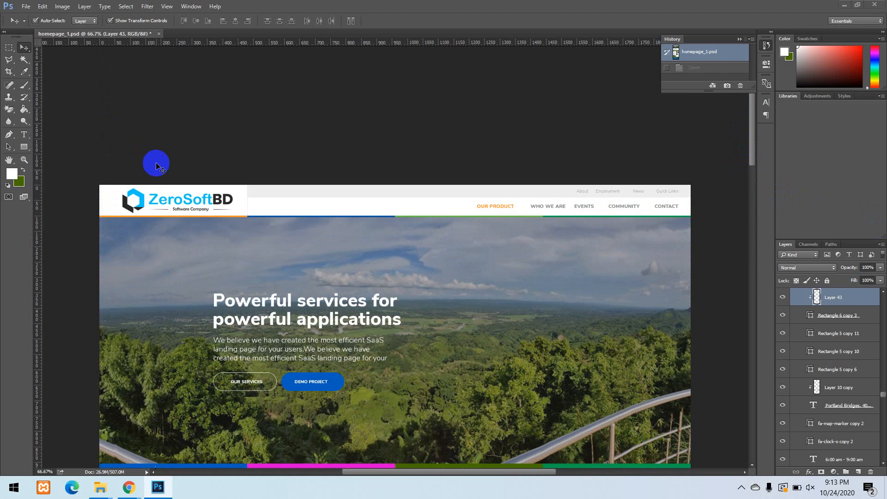
pyautogui.scroll(-1, 157, 165)
pyautogui.scroll(-1, 158, 156)
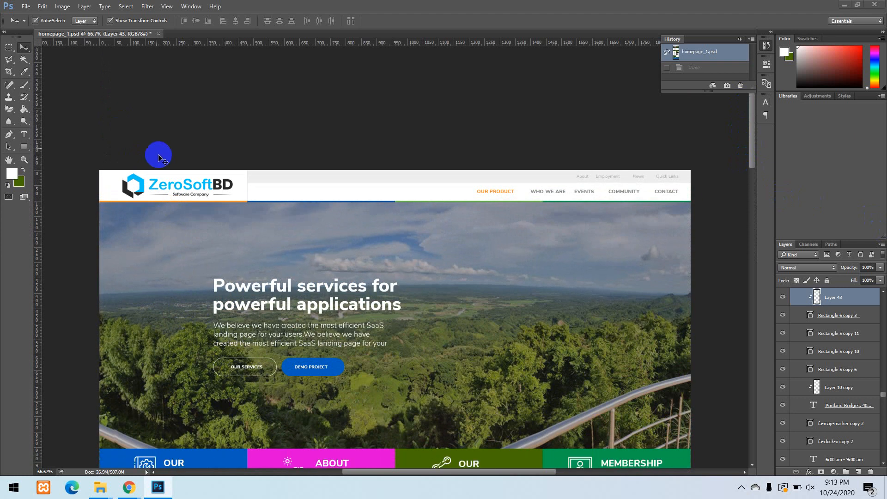
pyautogui.scroll(-1, 158, 152)
pyautogui.scroll(-1, 162, 148)
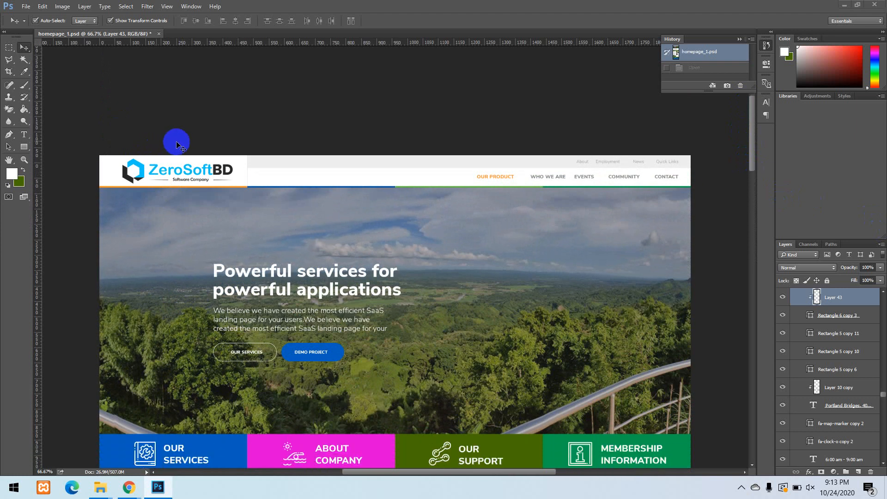
pyautogui.scroll(-6, 556, 301)
pyautogui.scroll(-5, 549, 295)
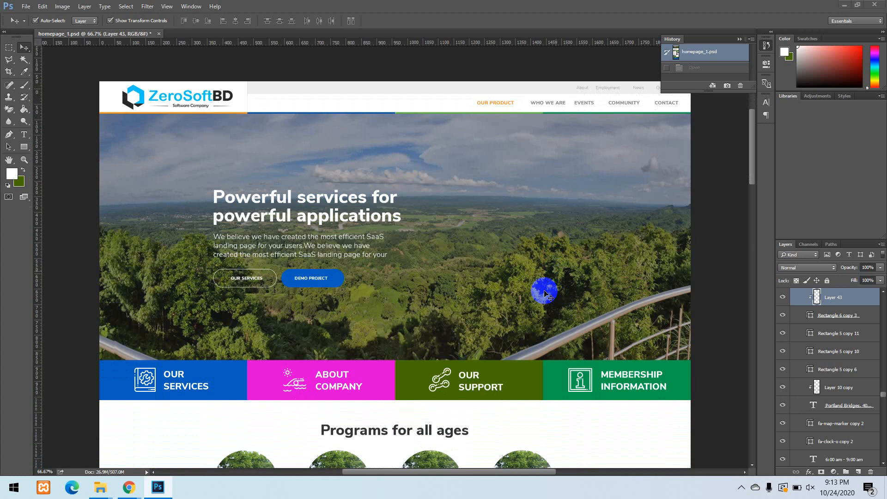
# Start a screen capture with the screenshot tool and frame a 1496x729 area covering the lower hero, four-box bar and Programs section.
pyautogui.click(539, 280)
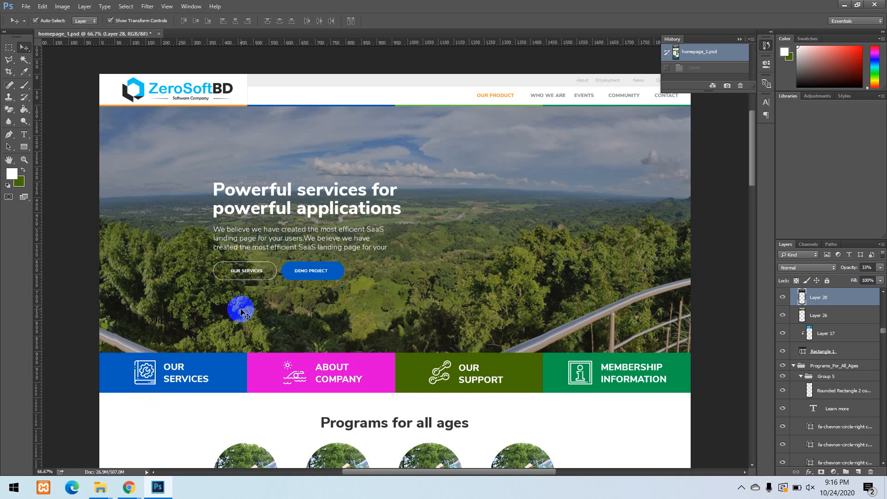
pyautogui.scroll(-1, 233, 227)
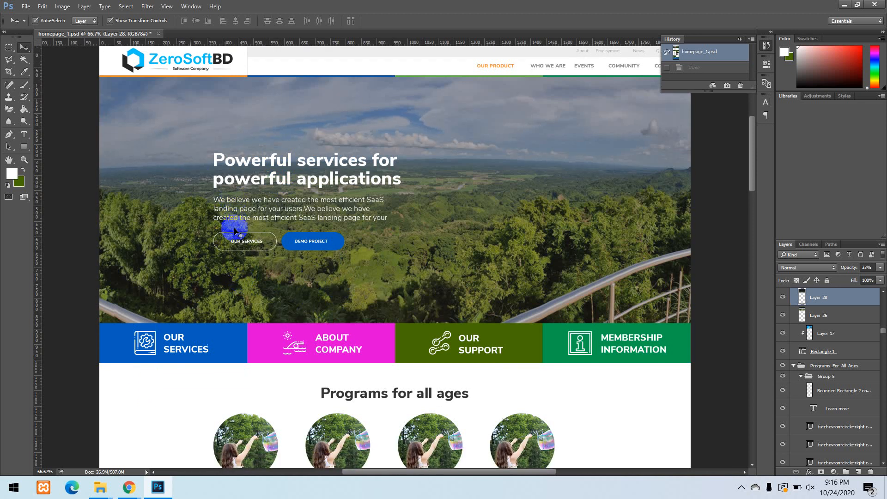
pyautogui.scroll(-1, 241, 222)
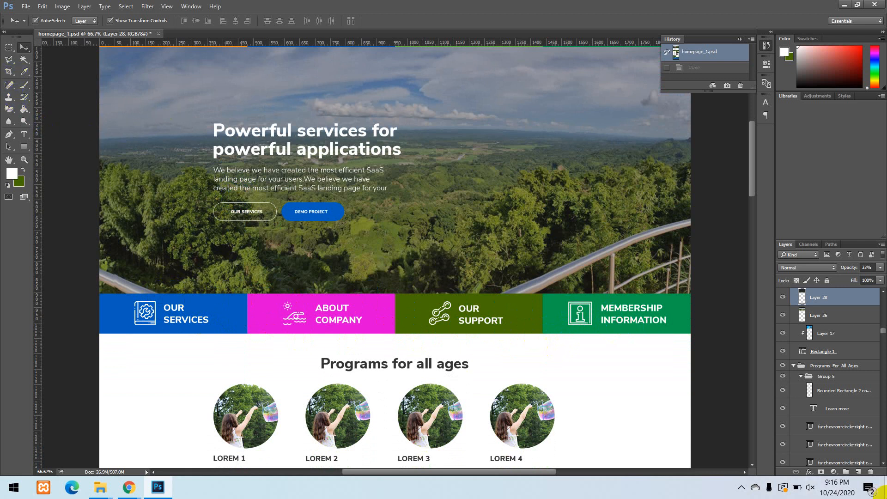
pyautogui.click(742, 486)
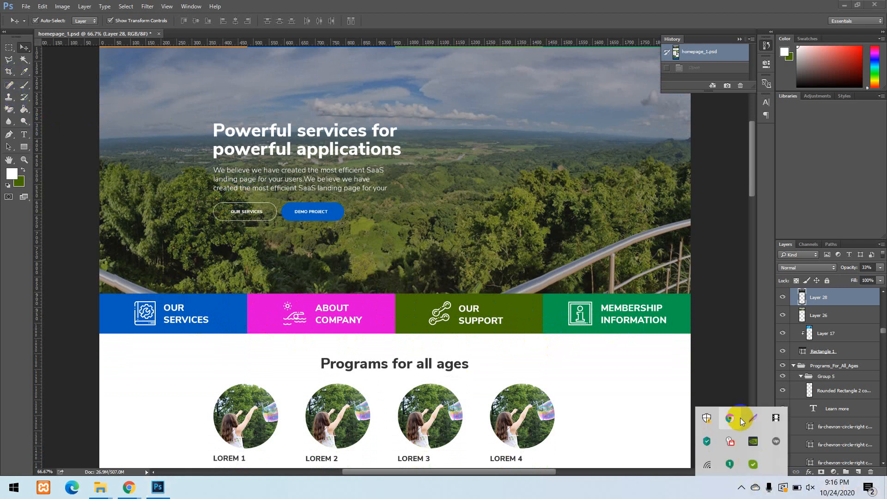
pyautogui.click(754, 418)
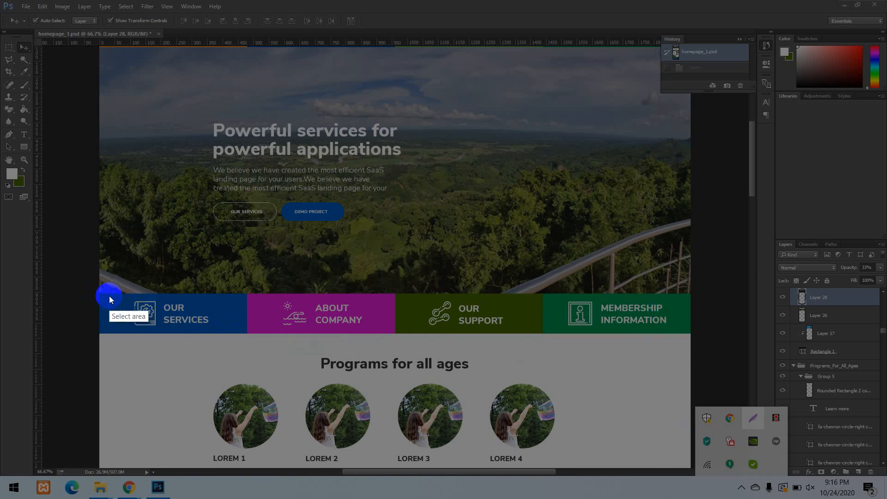
pyautogui.moveTo(97, 291); pyautogui.dragTo(693, 335)
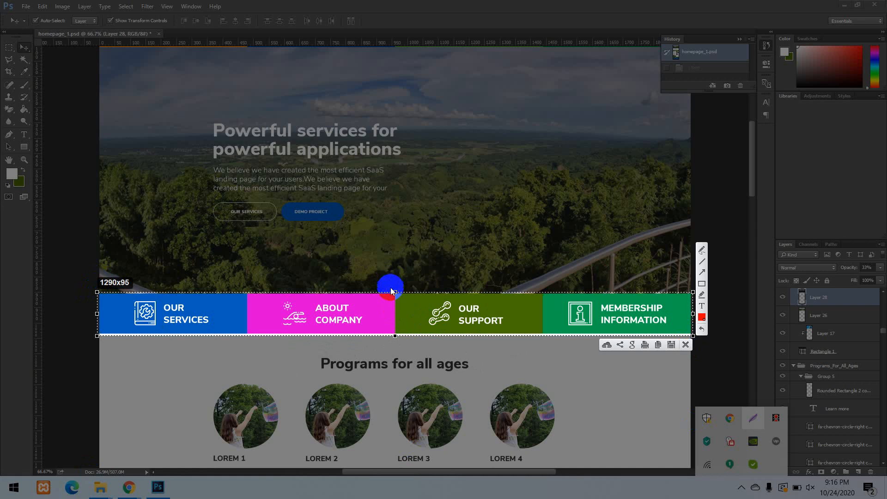
pyautogui.moveTo(395, 291); pyautogui.dragTo(421, 156)
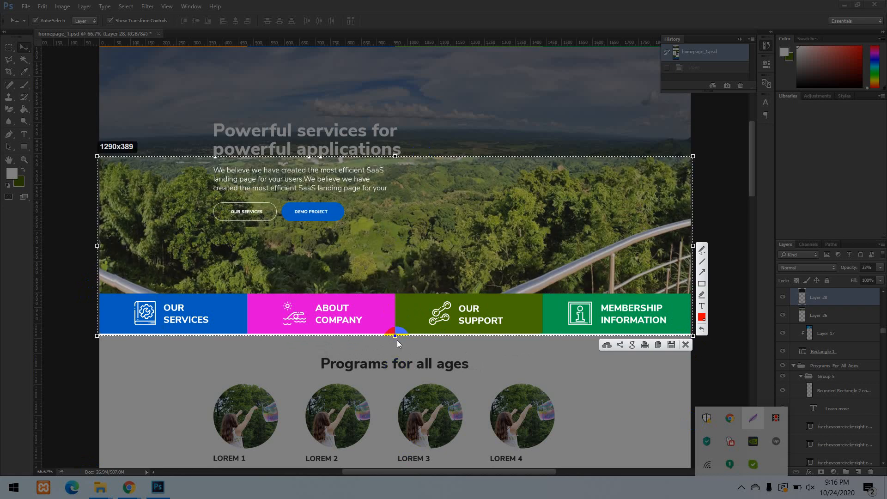
pyautogui.moveTo(395, 336); pyautogui.dragTo(395, 493)
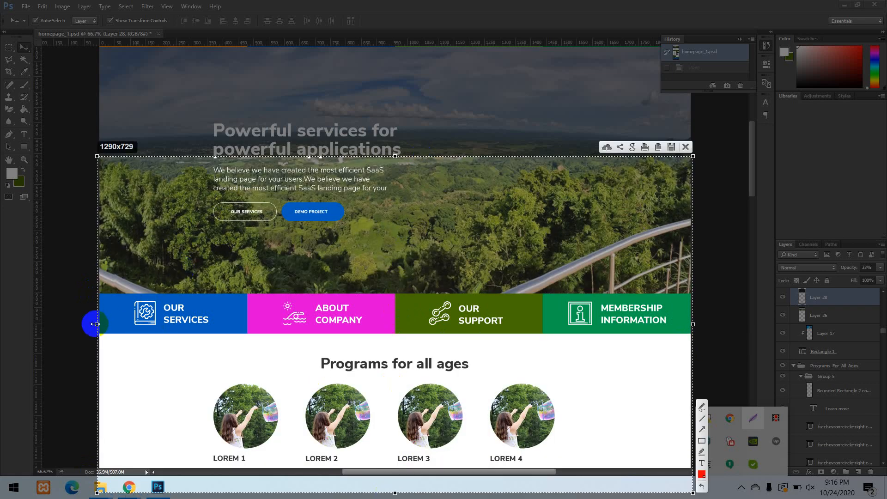
pyautogui.moveTo(96, 324); pyautogui.dragTo(2, 324)
# Outline the four-box bar with a red rectangle and draw red vertical lines along the three divisions between its boxes.
pyautogui.click(702, 433)
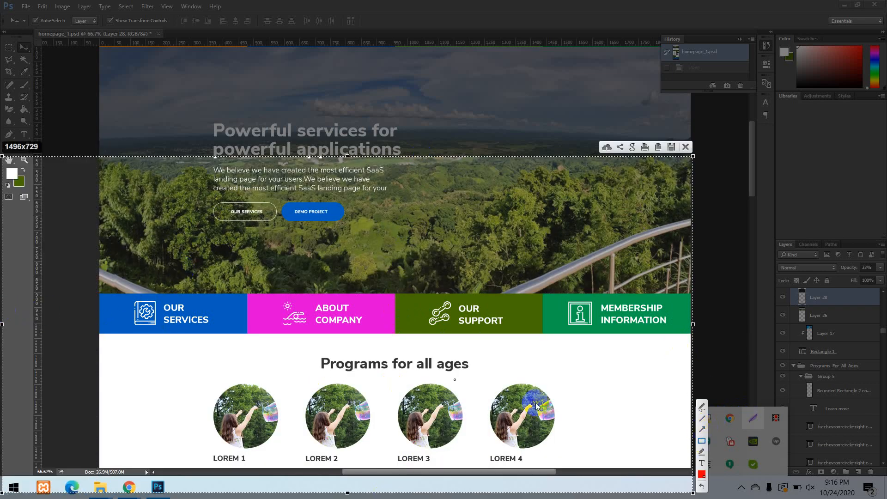
pyautogui.moveTo(95, 293)
pyautogui.mouseDown()
pyautogui.moveTo(471, 352)
pyautogui.moveTo(736, 345)
pyautogui.moveTo(691, 338)
pyautogui.mouseUp()
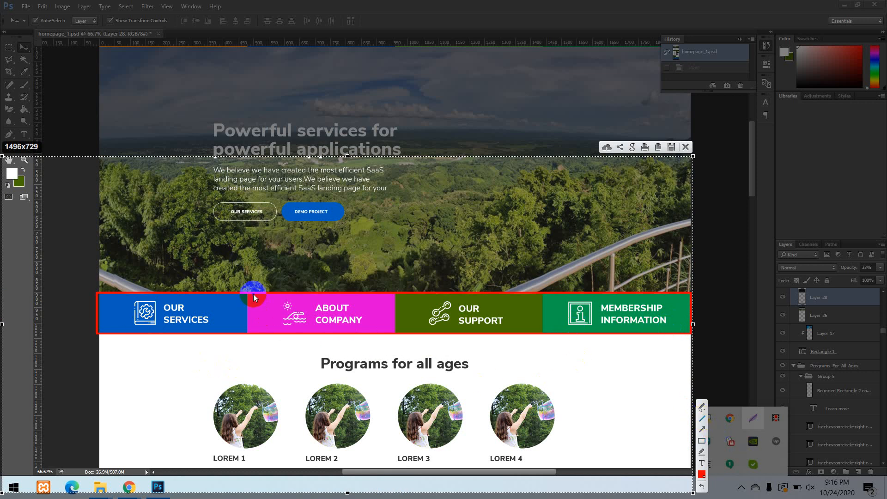
pyautogui.moveTo(248, 292); pyautogui.dragTo(247, 291)
pyautogui.moveTo(247, 335); pyautogui.dragTo(247, 335)
pyautogui.moveTo(396, 290); pyautogui.dragTo(397, 345)
pyautogui.moveTo(540, 291); pyautogui.dragTo(540, 342)
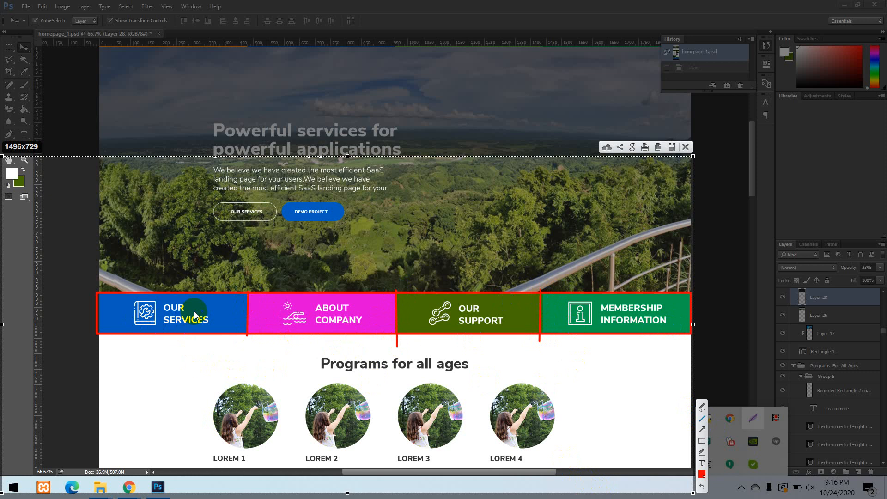
# Mark the OUR SERVICES box with a short red line beside its icon.
pyautogui.moveTo(107, 303); pyautogui.dragTo(109, 308)
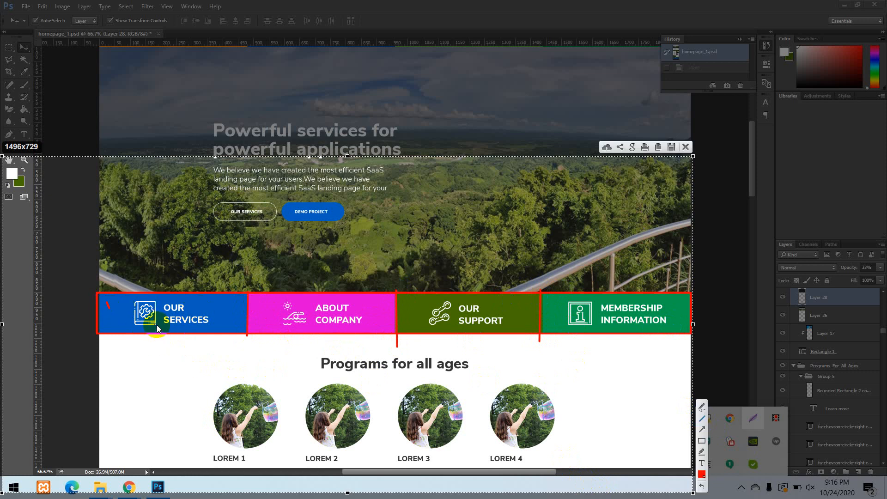
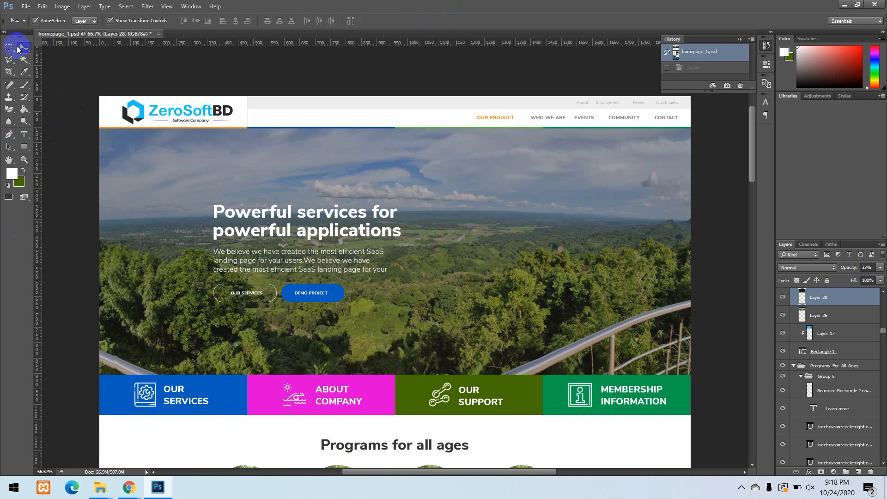
# Frame a 174x438 screen capture over the toolbox, outline the toolbox with a red rectangle, and close the capture.
pyautogui.click(740, 488)
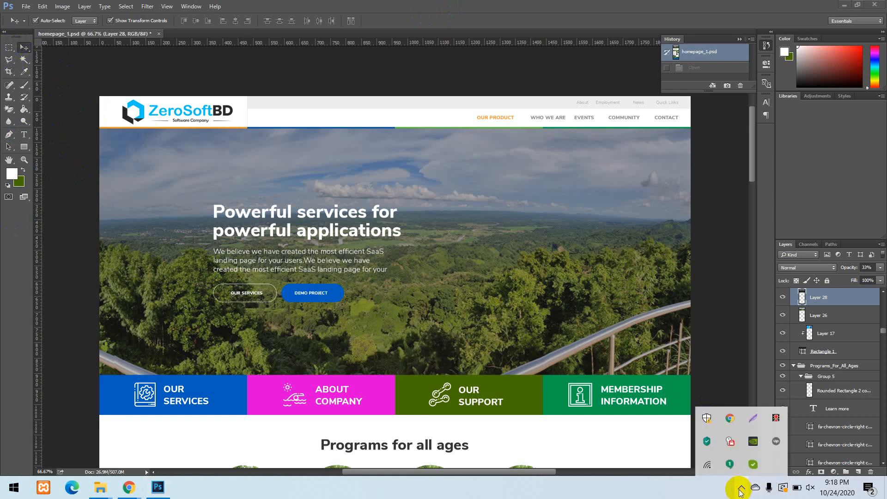
pyautogui.click(752, 418)
pyautogui.moveTo(0, 28); pyautogui.dragTo(80, 230)
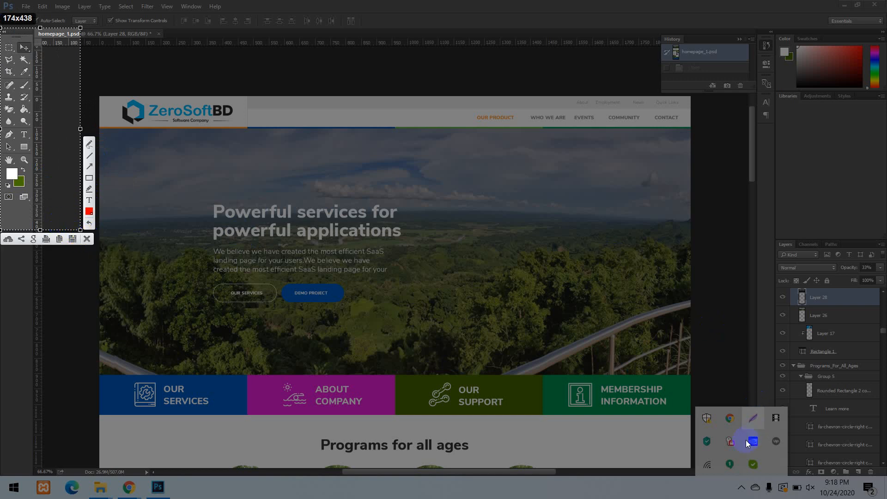
pyautogui.click(90, 177)
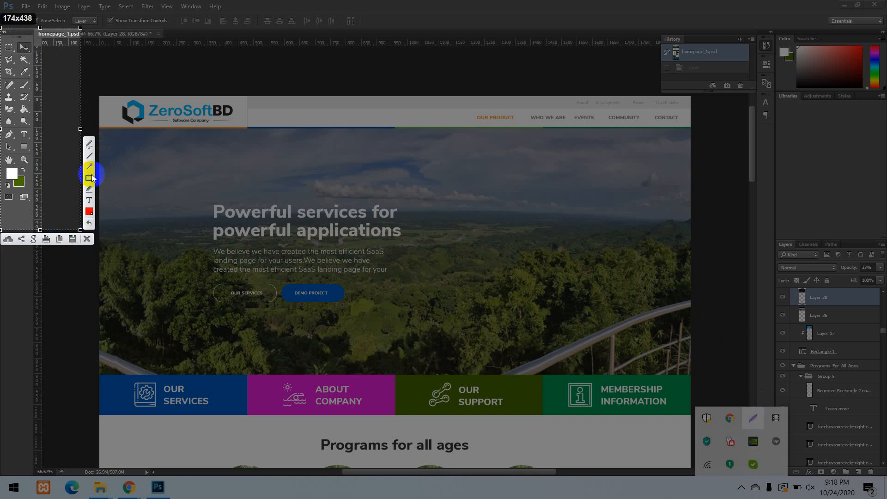
pyautogui.moveTo(1, 31); pyautogui.dragTo(61, 222)
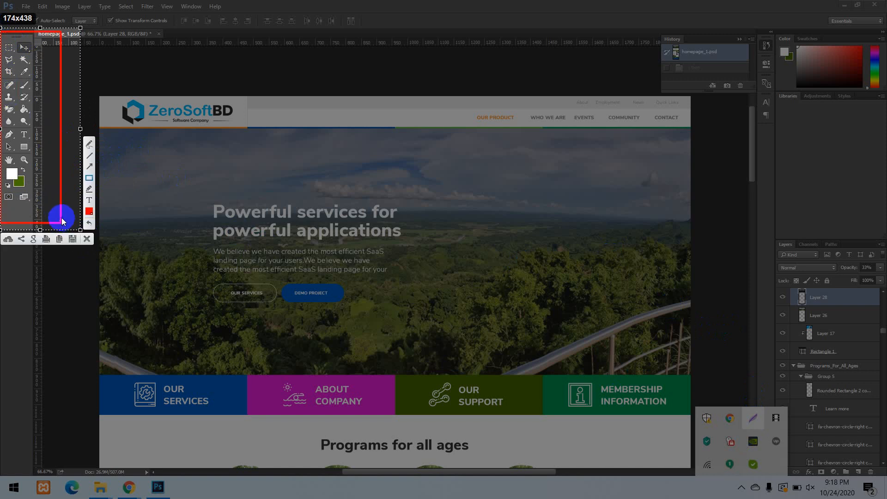
pyautogui.click(86, 240)
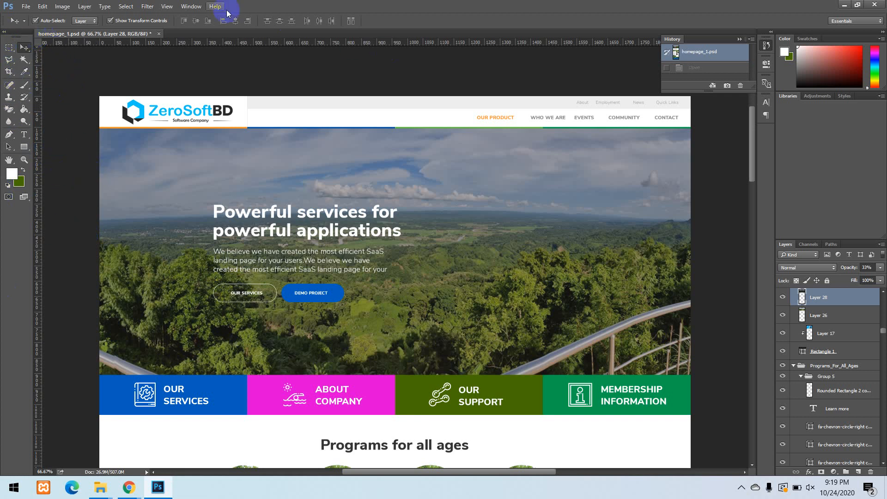
# Hide the Tools panel and show it again.
pyautogui.click(189, 7)
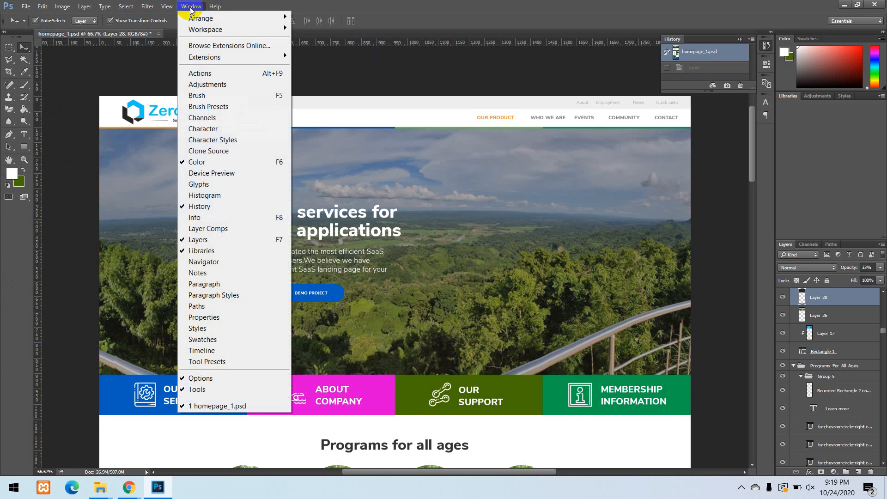
pyautogui.click(189, 7)
pyautogui.click(187, 8)
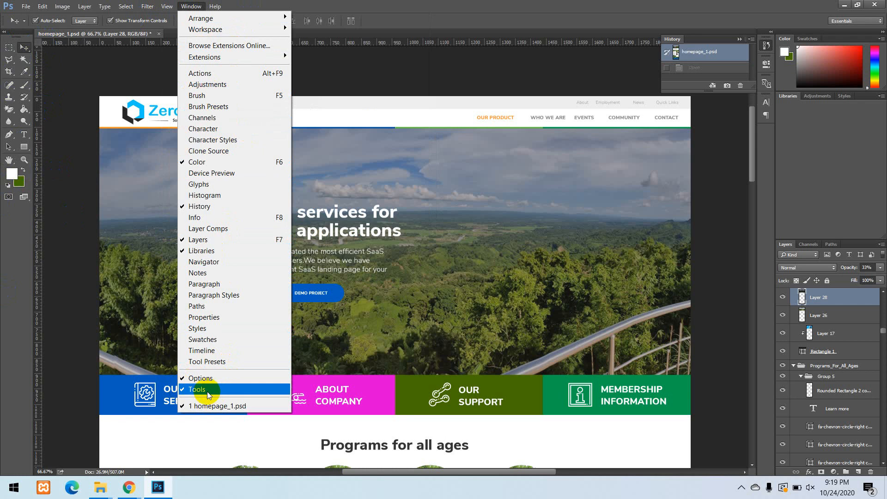
pyautogui.click(181, 391)
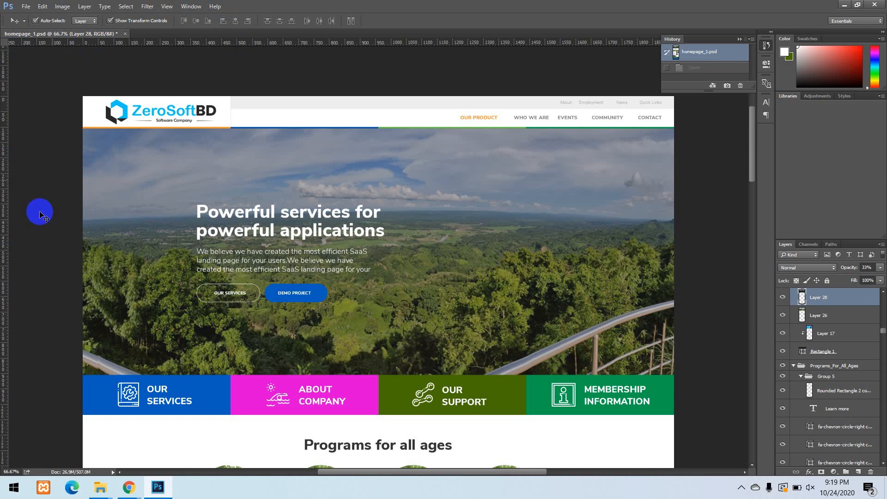
pyautogui.click(190, 6)
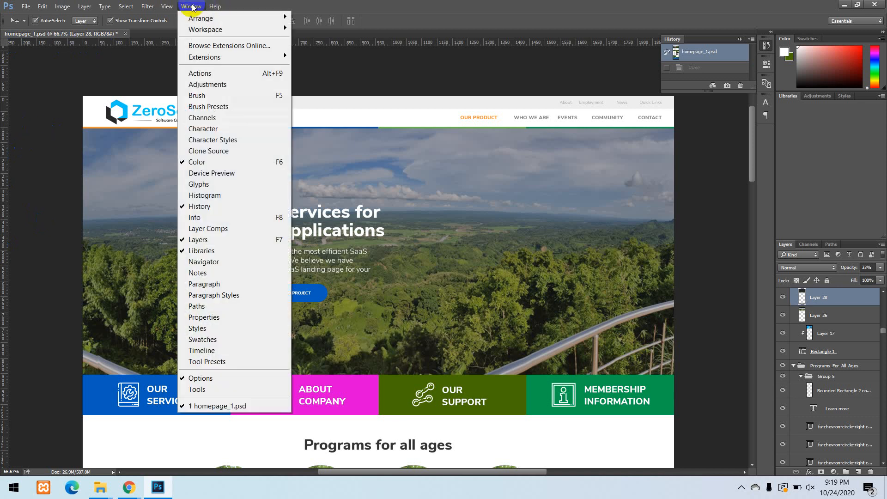
pyautogui.click(196, 389)
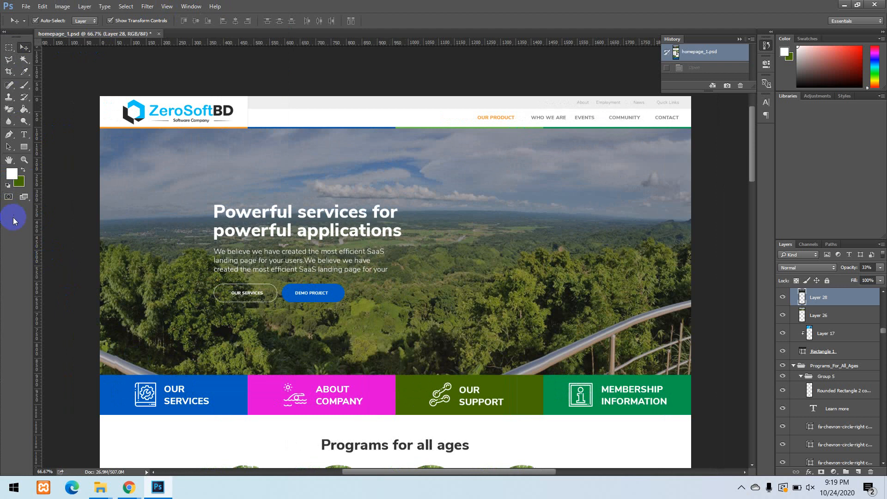
# Look through the Channels, Paths and Layers panels and bring up the Swatches panel.
pyautogui.click(189, 6)
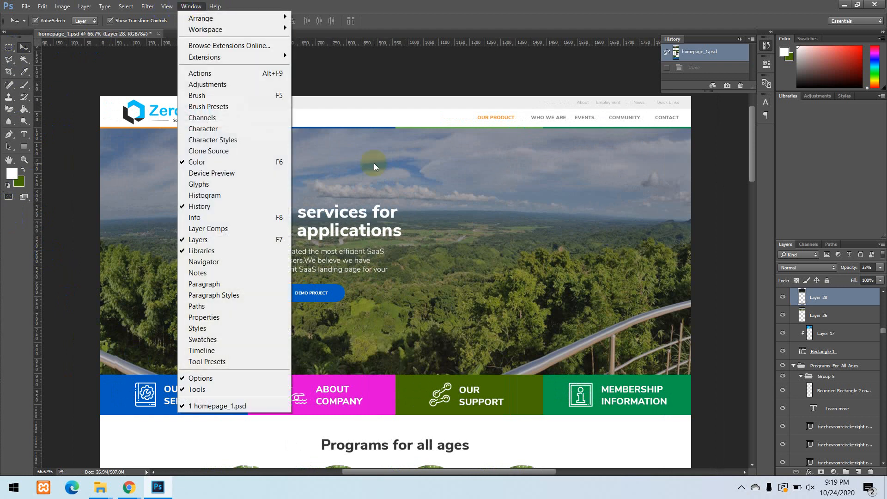
pyautogui.click(789, 245)
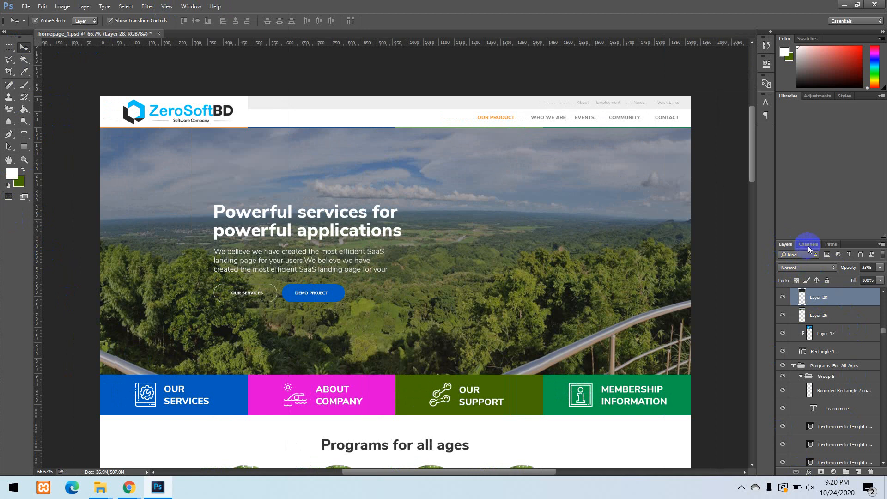
pyautogui.click(808, 246)
pyautogui.click(831, 244)
pyautogui.click(785, 244)
pyautogui.click(810, 40)
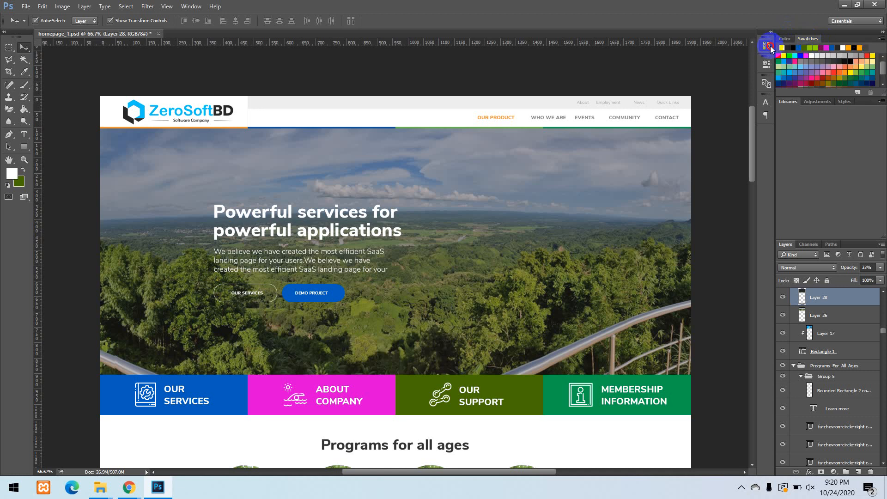
# Toggle the History panel, then restore it to view with the homepage_1.psd snapshot selected.
pyautogui.click(768, 46)
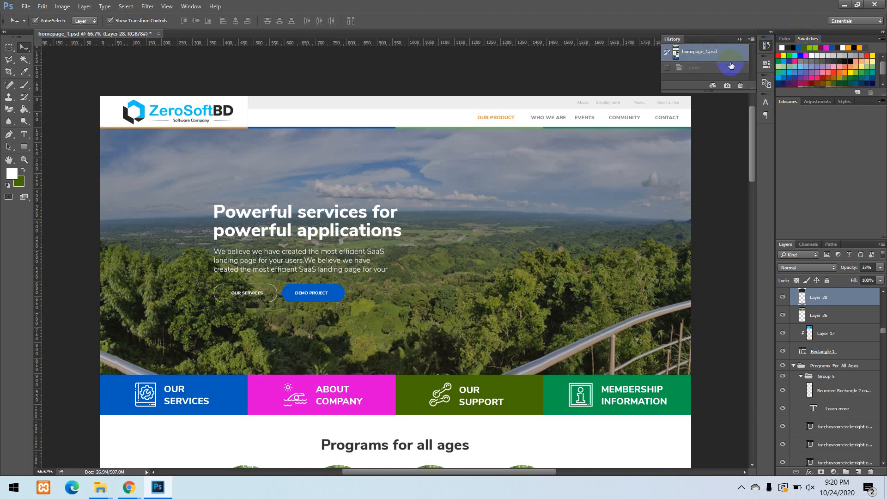
pyautogui.click(765, 45)
pyautogui.click(191, 6)
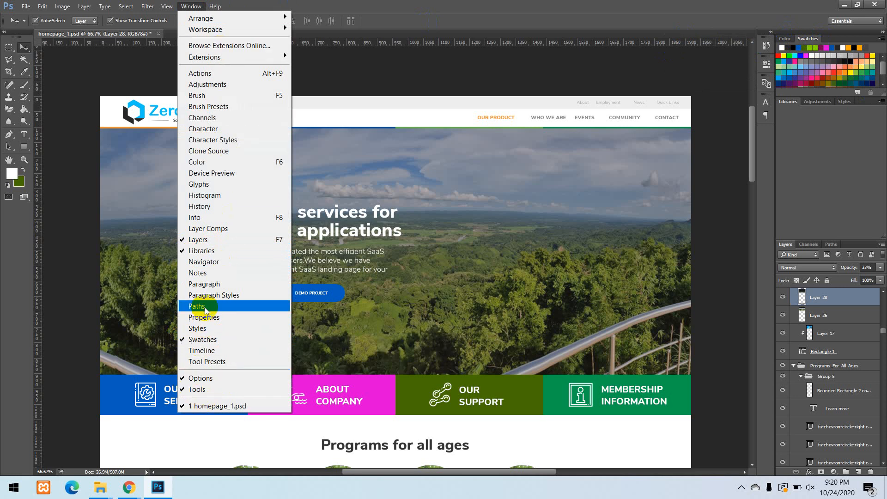
pyautogui.click(196, 207)
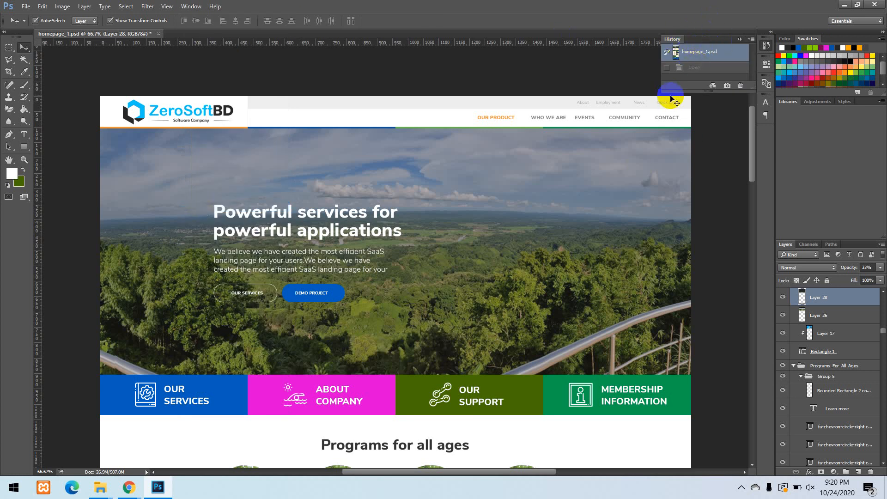
pyautogui.click(692, 49)
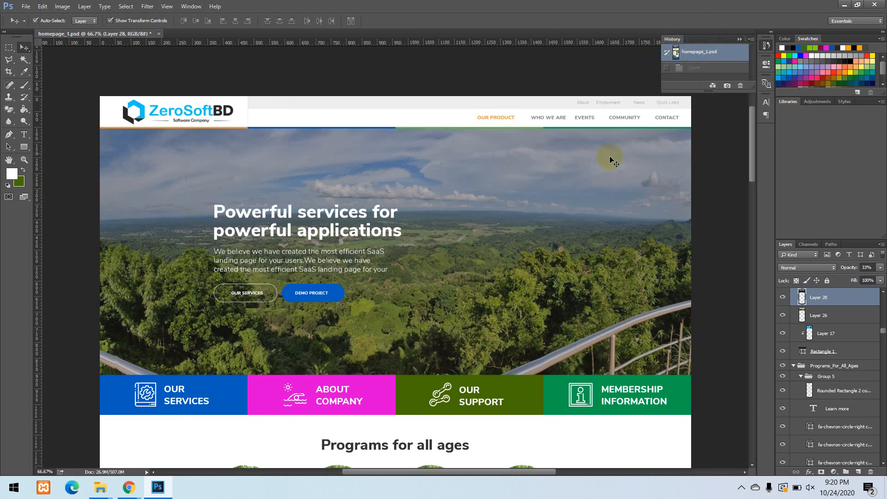
# Move the hero heading to the right half of the banner, the paragraph below the buttons, and both button shapes upward.
pyautogui.click(24, 59)
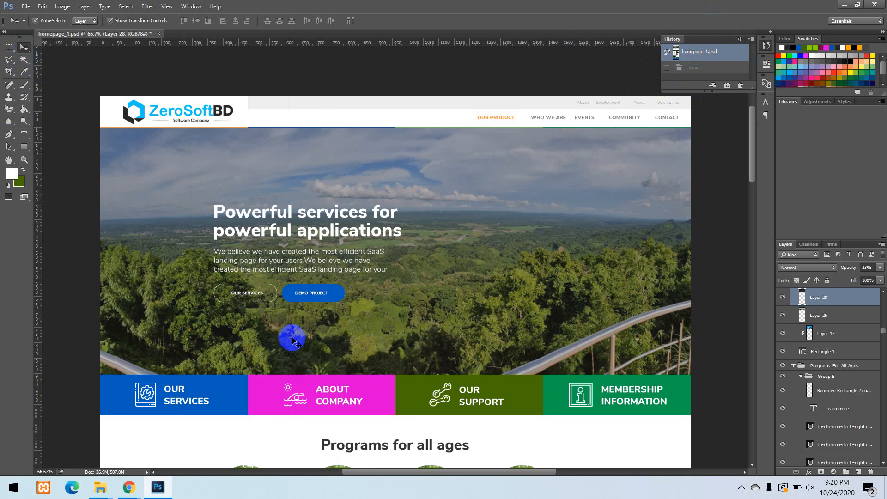
pyautogui.click(308, 221)
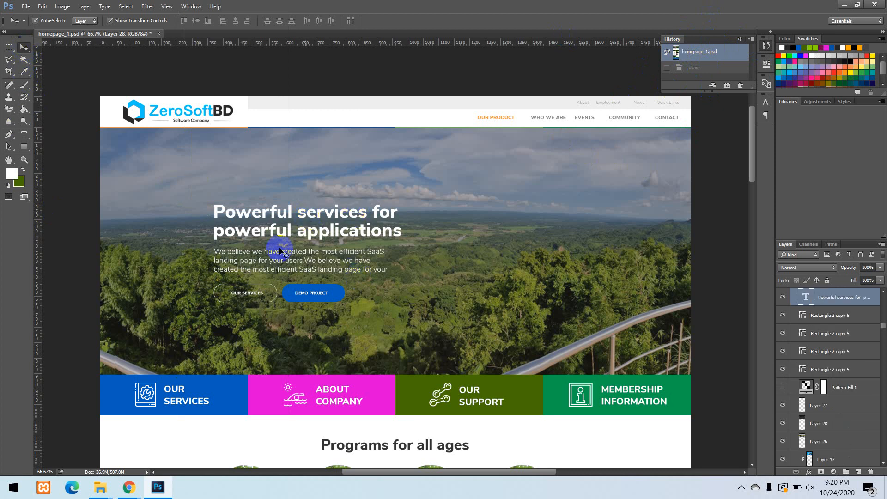
pyautogui.click(291, 224)
pyautogui.moveTo(292, 223); pyautogui.dragTo(523, 257)
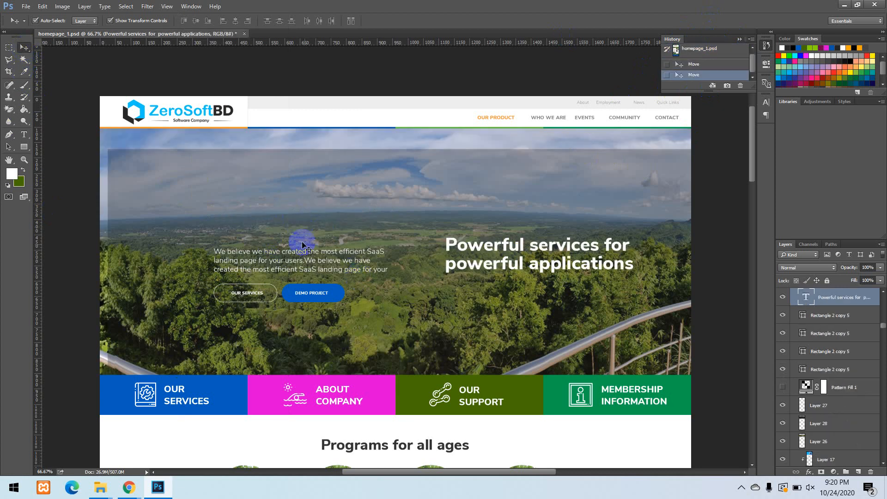
pyautogui.moveTo(301, 249); pyautogui.dragTo(378, 228)
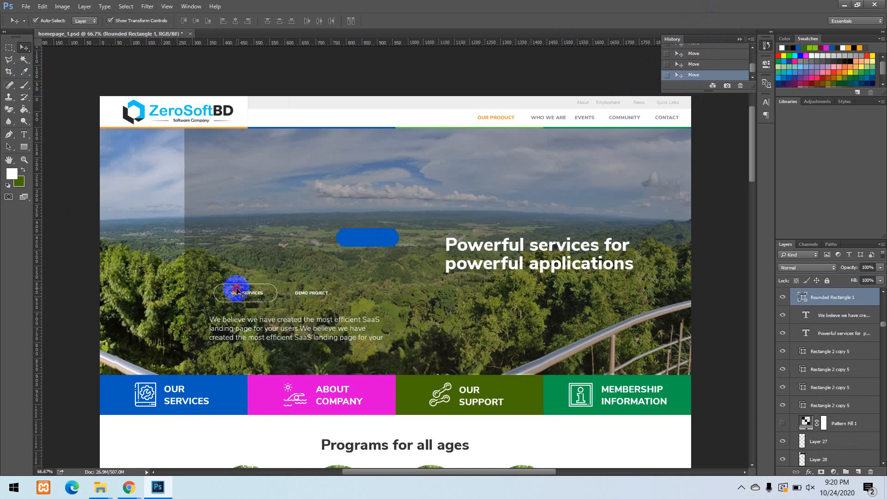
pyautogui.moveTo(234, 287); pyautogui.dragTo(254, 192)
# Scatter the four-box bar by moving its ABOUT COMPANY, MEMBERSHIP INFORMATION and OUR SERVICES texts and its olive, pink and green boxes.
pyautogui.moveTo(323, 395); pyautogui.dragTo(406, 338)
pyautogui.moveTo(457, 393); pyautogui.dragTo(493, 334)
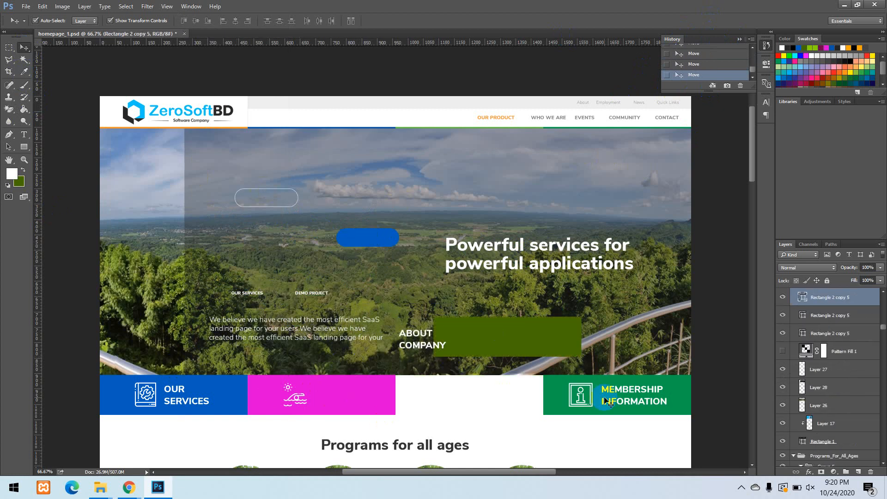
pyautogui.moveTo(604, 397); pyautogui.dragTo(622, 339)
pyautogui.moveTo(390, 398); pyautogui.dragTo(411, 369)
pyautogui.moveTo(195, 394); pyautogui.dragTo(290, 423)
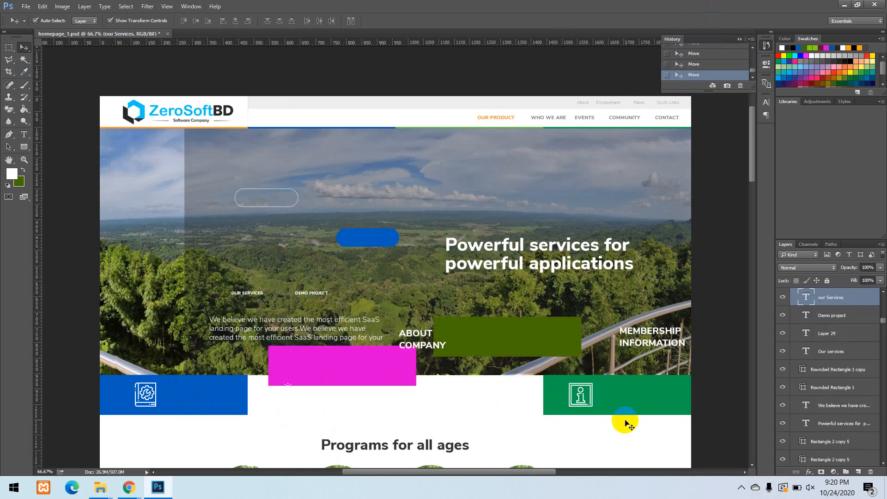
pyautogui.moveTo(624, 420); pyautogui.dragTo(474, 444)
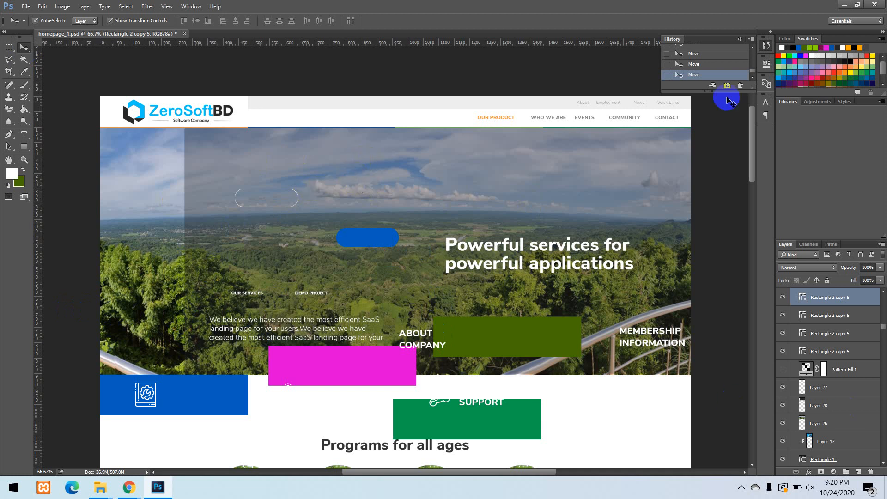
# Revert all the moves by restoring the homepage_1.psd snapshot in the history.
pyautogui.scroll(5, 728, 61)
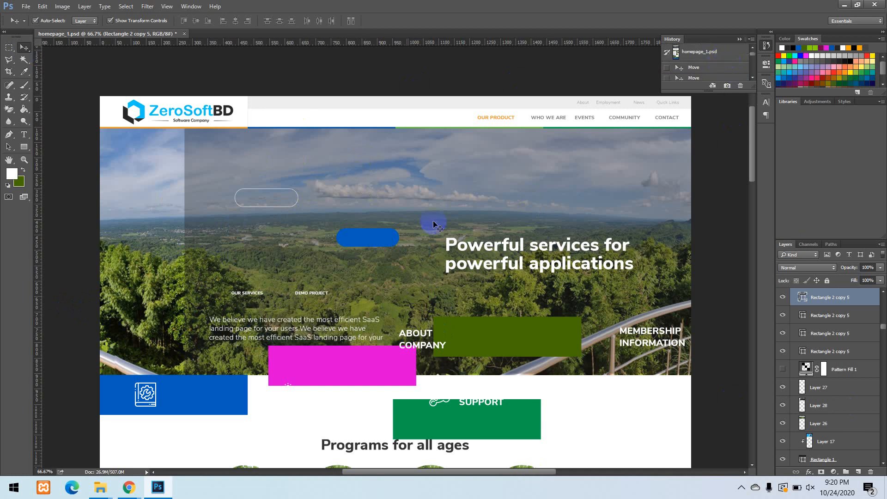
pyautogui.click(696, 53)
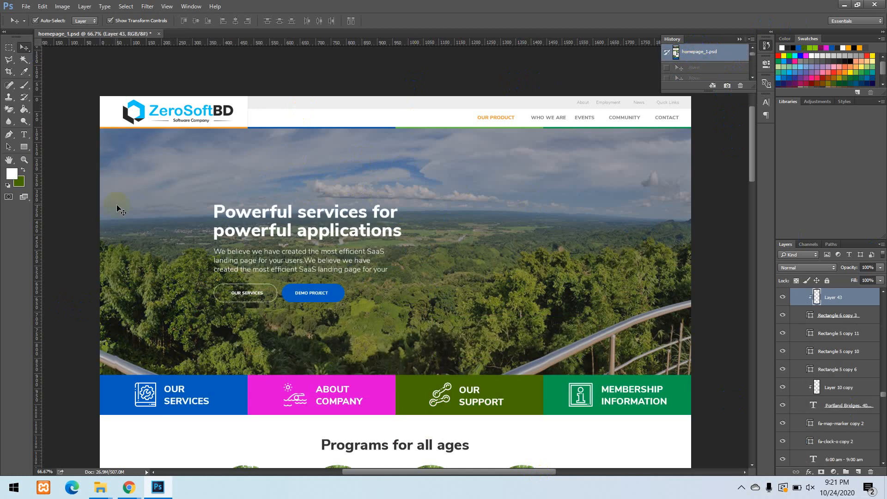
pyautogui.click(703, 60)
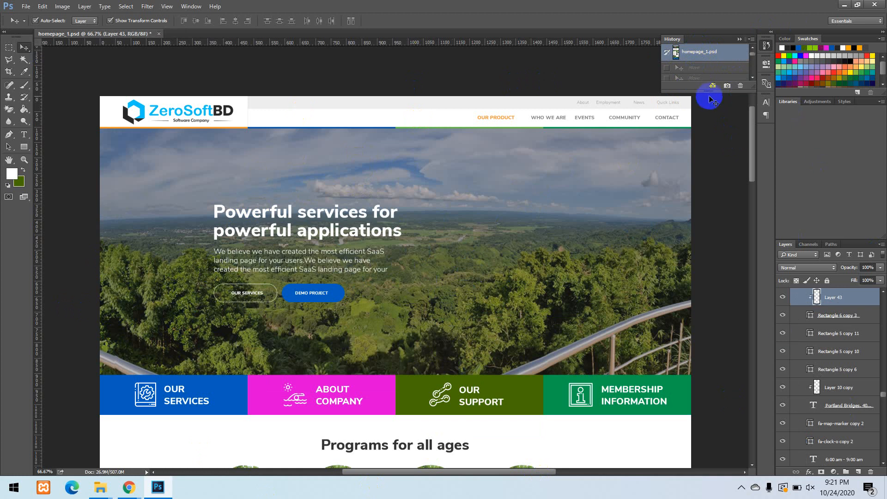
# Enlarge the History panel, step forward through the recorded Move states, and return to the homepage_1.psd snapshot.
pyautogui.moveTo(711, 92); pyautogui.dragTo(702, 212)
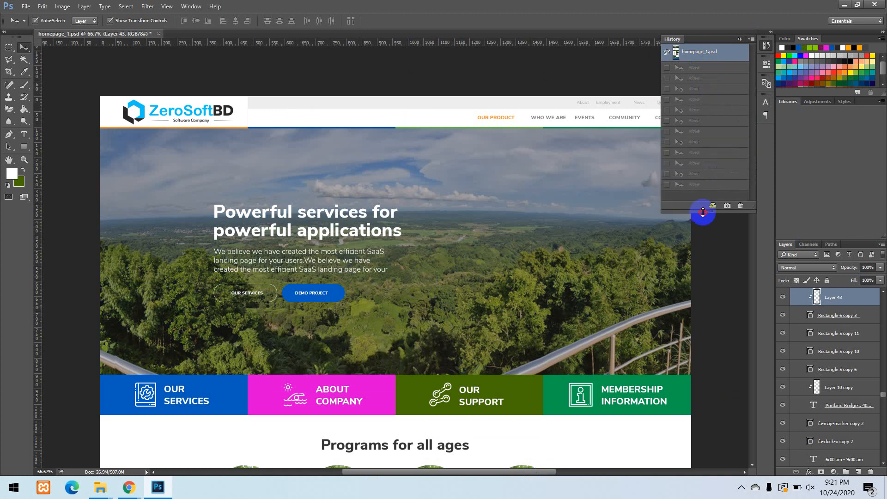
pyautogui.click(694, 69)
pyautogui.click(693, 87)
pyautogui.click(696, 121)
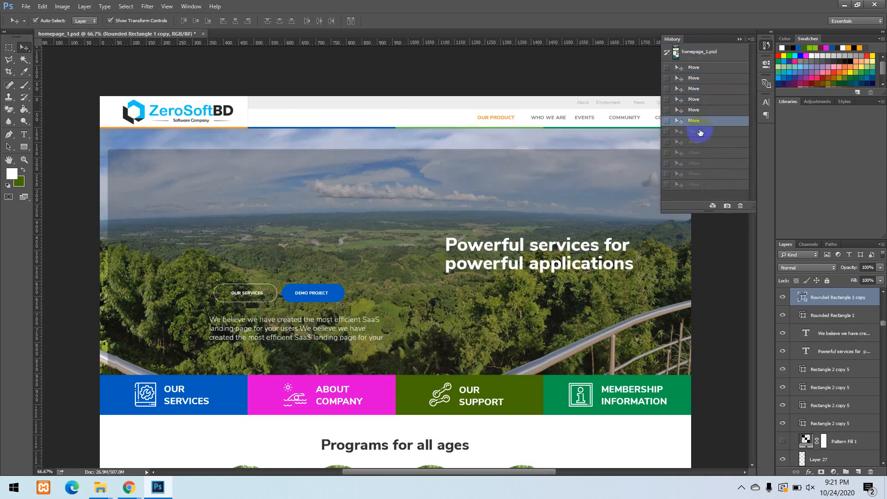
pyautogui.click(701, 141)
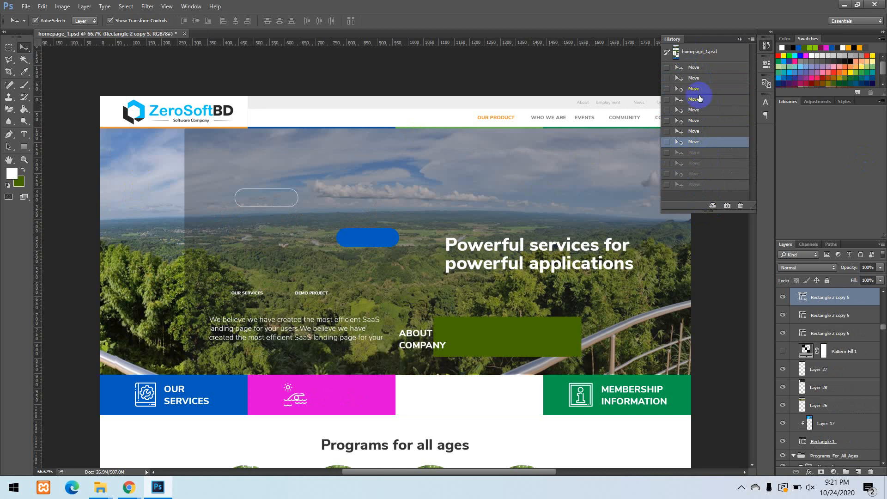
pyautogui.click(720, 52)
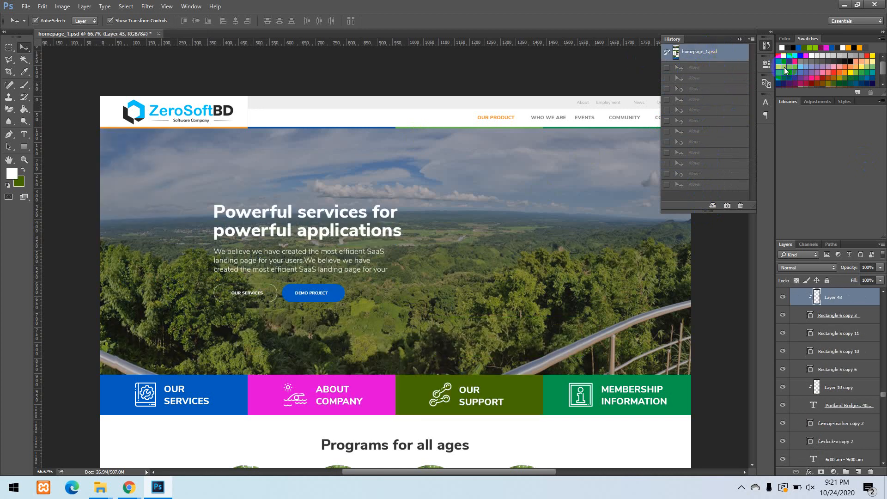
# Set the foreground colour to a muted red in the Color panel and collapse the History panel.
pyautogui.click(781, 40)
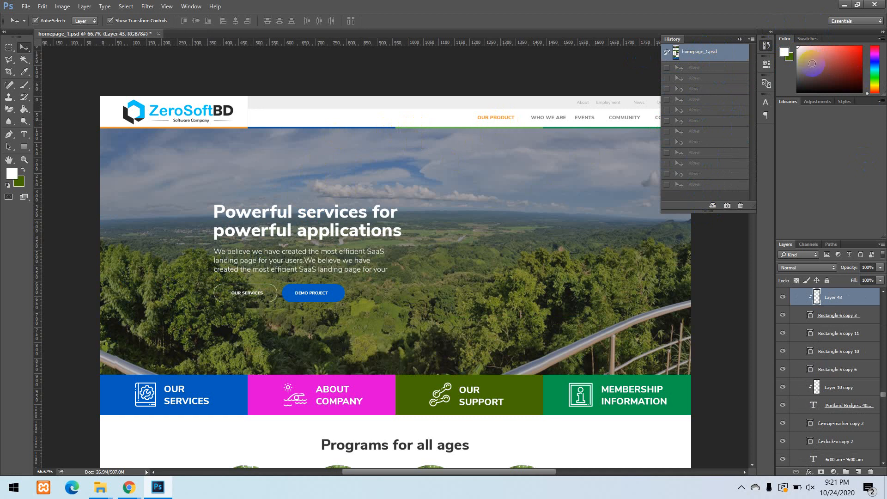
pyautogui.click(844, 58)
pyautogui.click(739, 39)
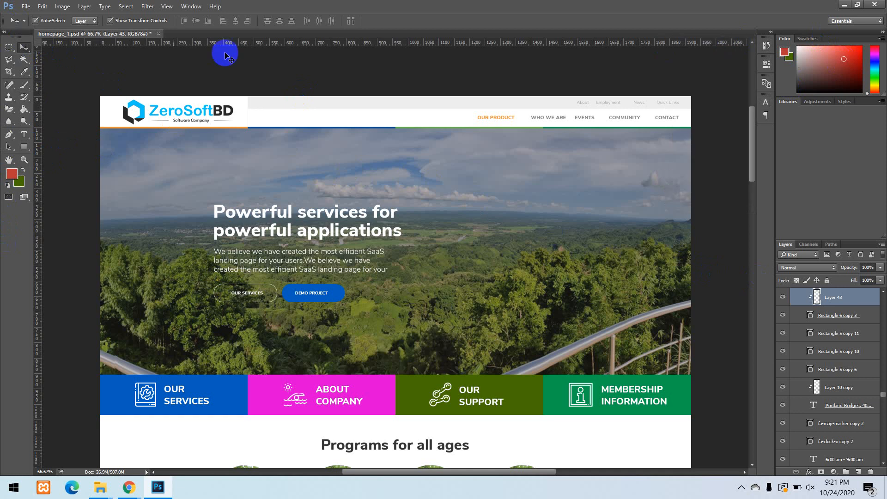
# Look over the marquee tool variants and choose the Rectangular Marquee Tool.
pyautogui.click(7, 52)
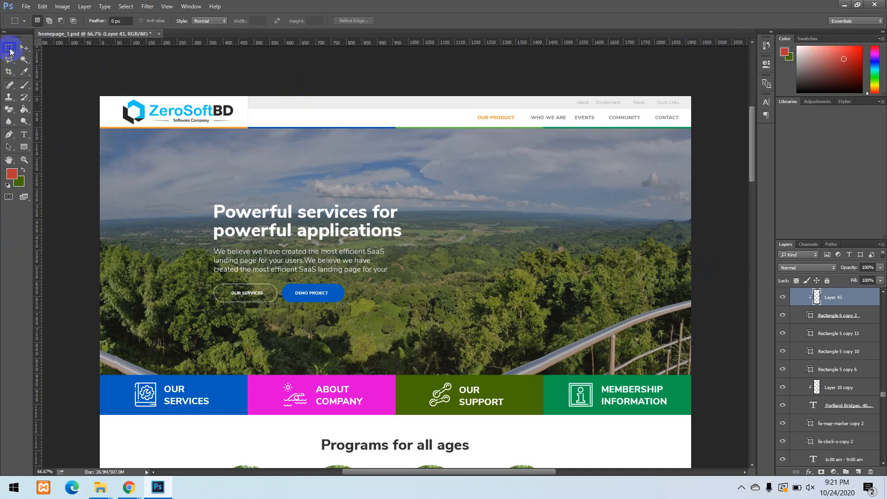
pyautogui.rightClick(10, 51)
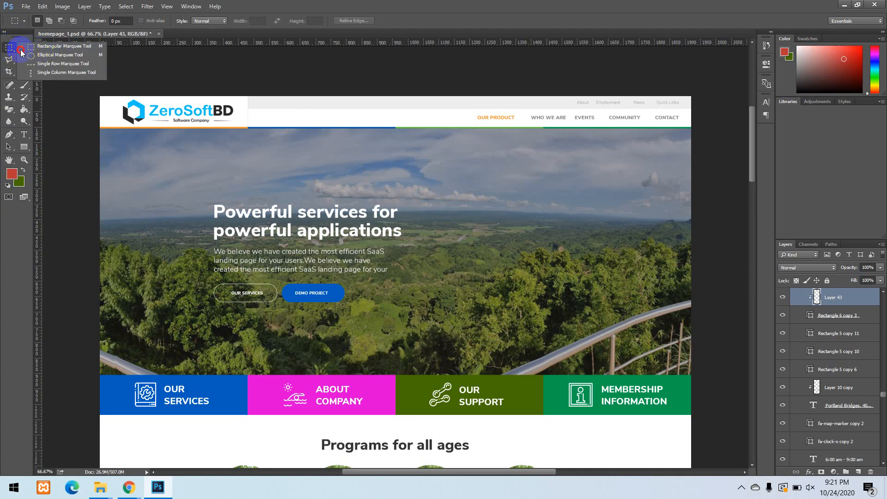
pyautogui.click(5, 48)
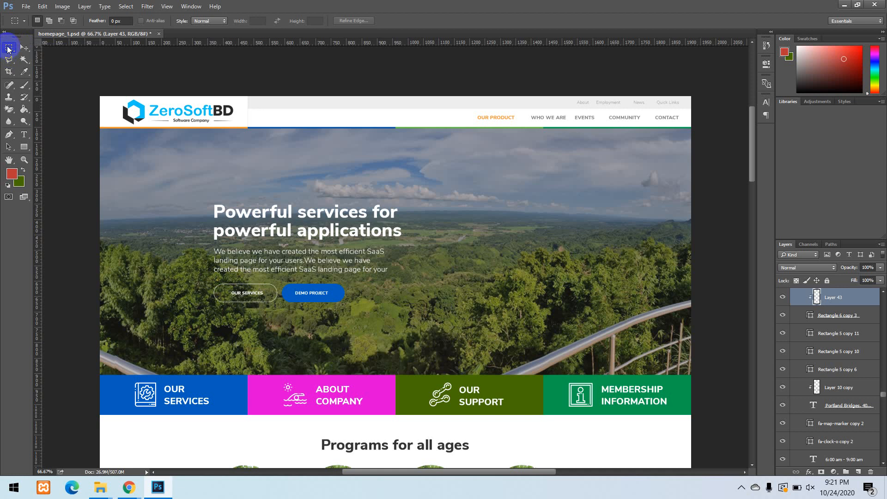
pyautogui.click(15, 53)
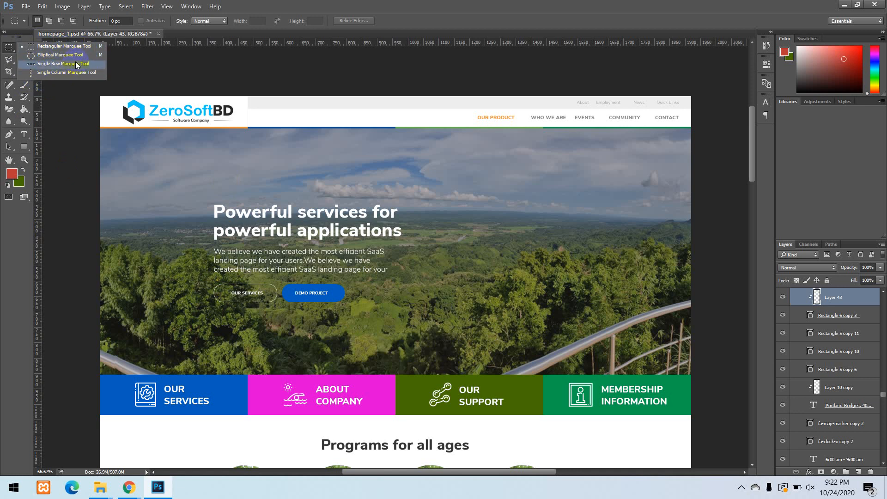
pyautogui.click(44, 45)
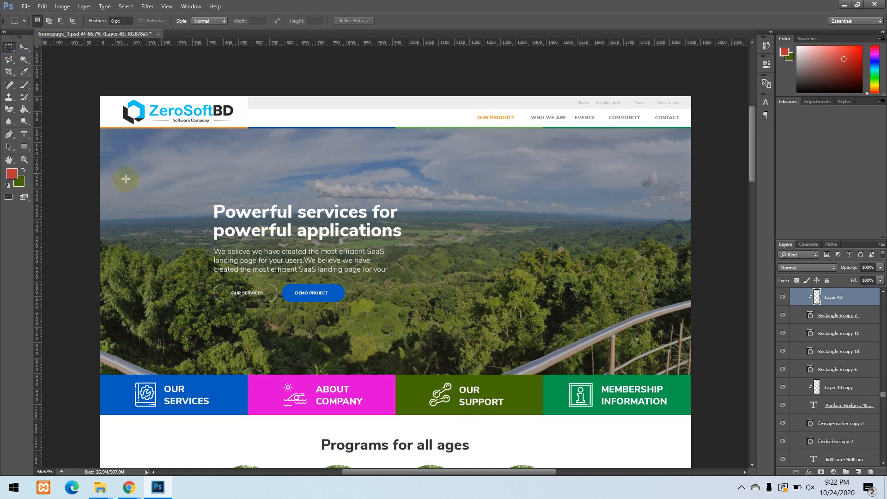
# Draw practice rectangular selections over the hero banner, then copy the merged content inside one framing the heading, paragraph and buttons.
pyautogui.moveTo(120, 158); pyautogui.dragTo(582, 347)
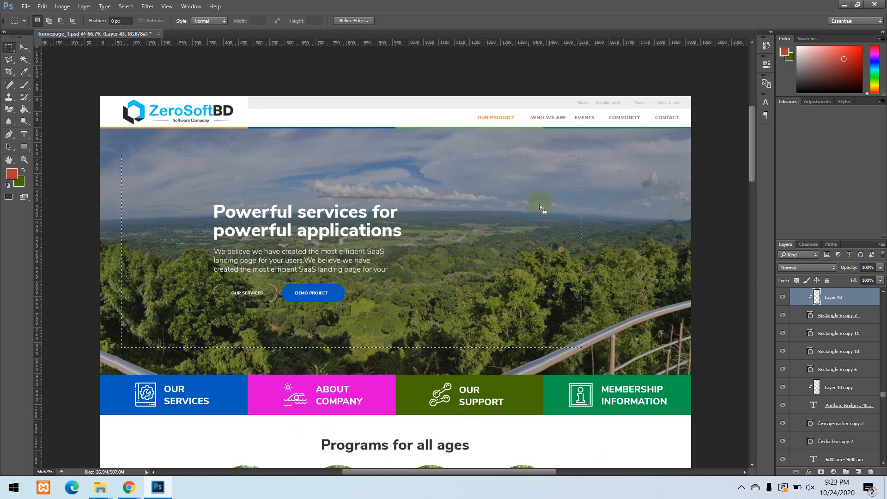
pyautogui.click(262, 329)
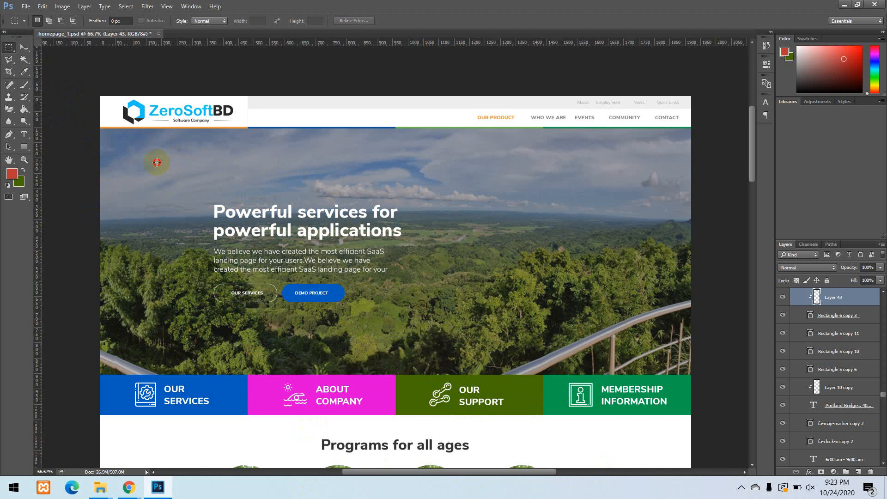
pyautogui.moveTo(156, 162); pyautogui.dragTo(610, 352)
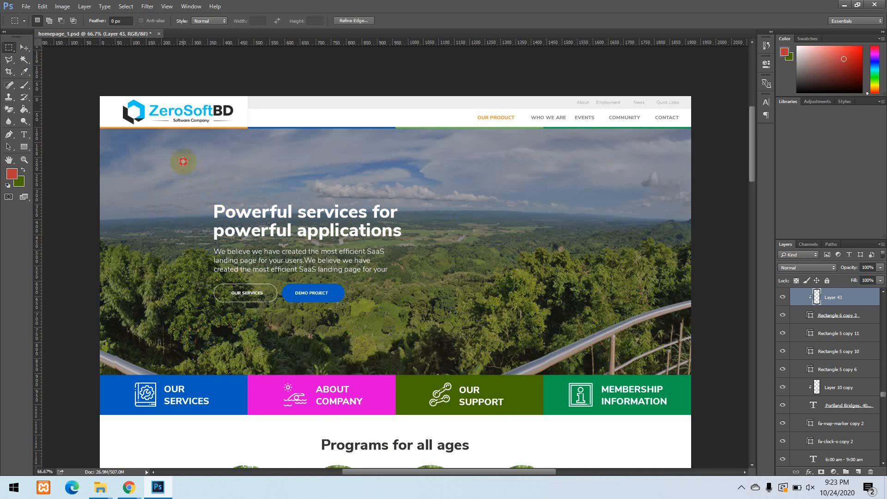
pyautogui.moveTo(184, 161); pyautogui.dragTo(572, 328)
pyautogui.hotkey('ctrl', 'd')
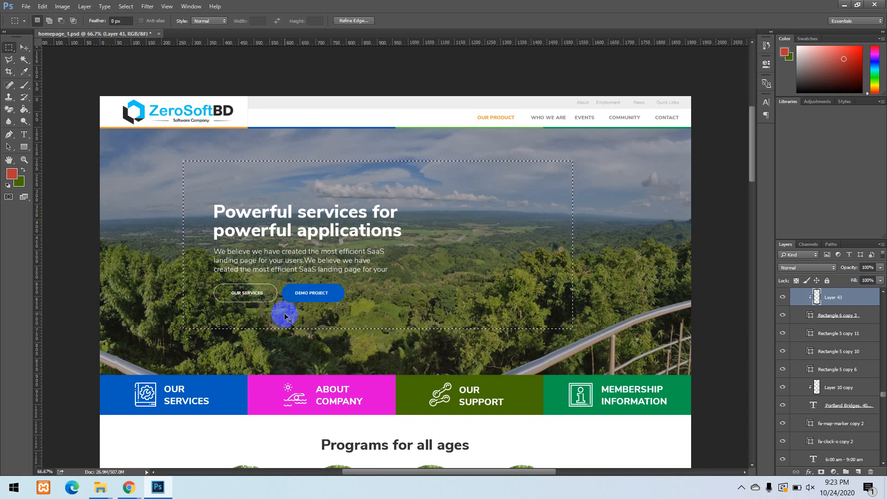
# Create a 1265 × 544 pixel transparent document from the clipboard size and paste the copied banner area into it.
pyautogui.click(30, 6)
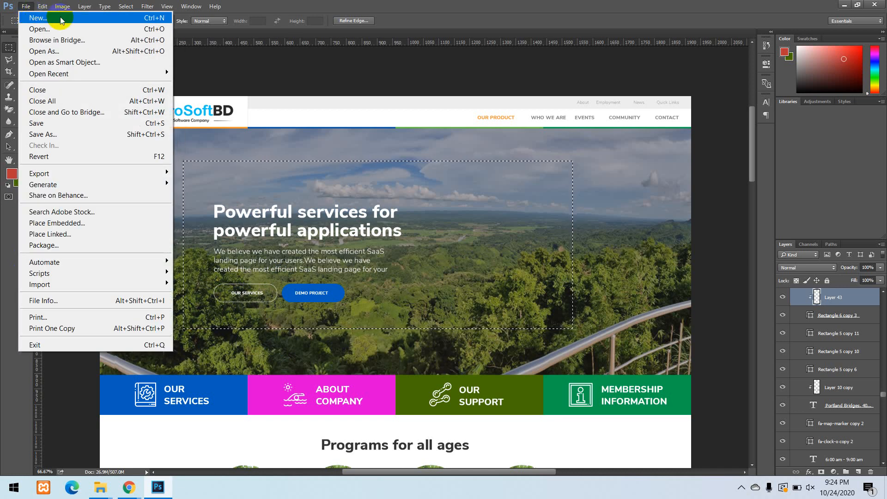
pyautogui.click(155, 18)
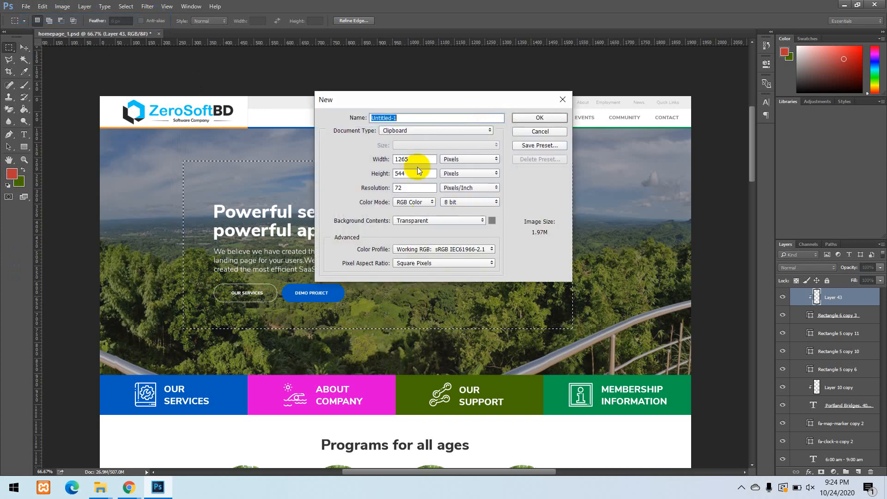
pyautogui.click(545, 115)
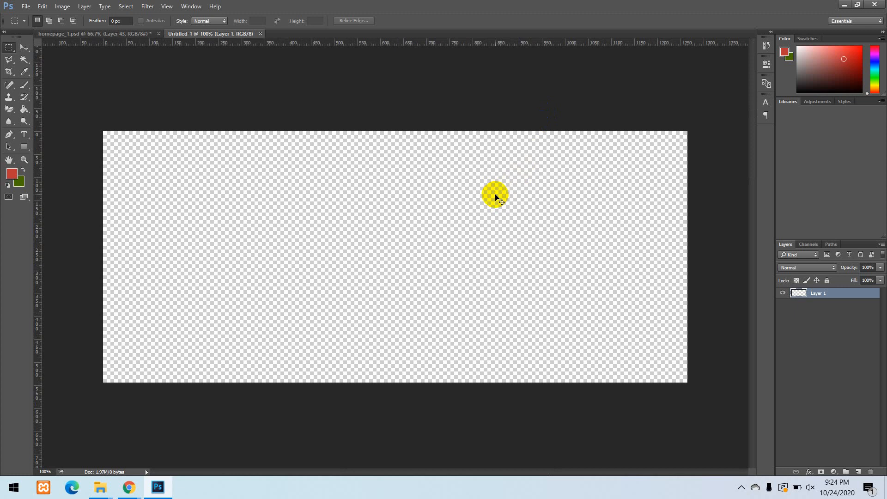
pyautogui.hotkey('ctrl', 'v')
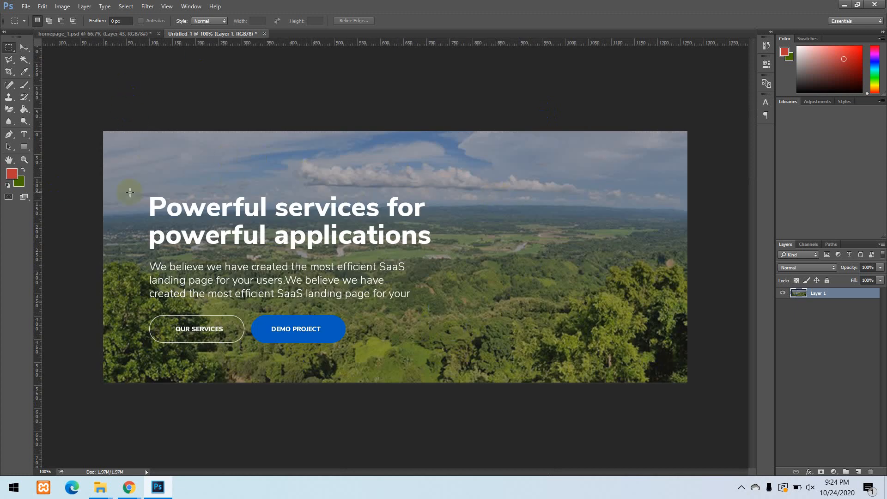
# Return to the homepage_1.psd document and clear its marquee selection.
pyautogui.click(99, 34)
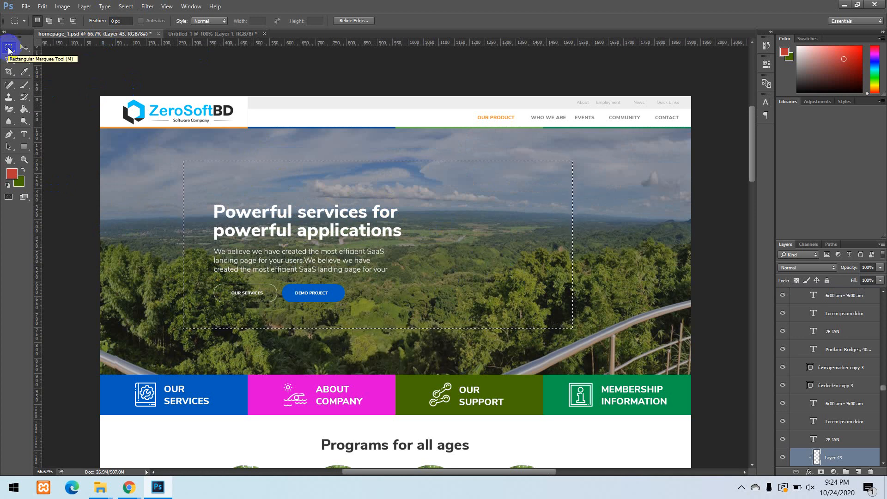
pyautogui.click(53, 88)
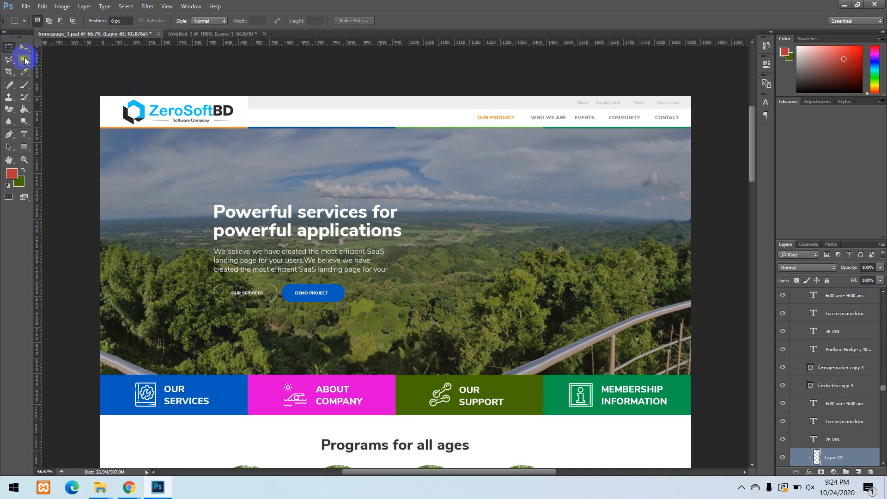
# Move the hero heading, paragraph and olive box elsewhere on the banner, and revert the moves by restoring the homepage_1.psd snapshot.
pyautogui.click(25, 51)
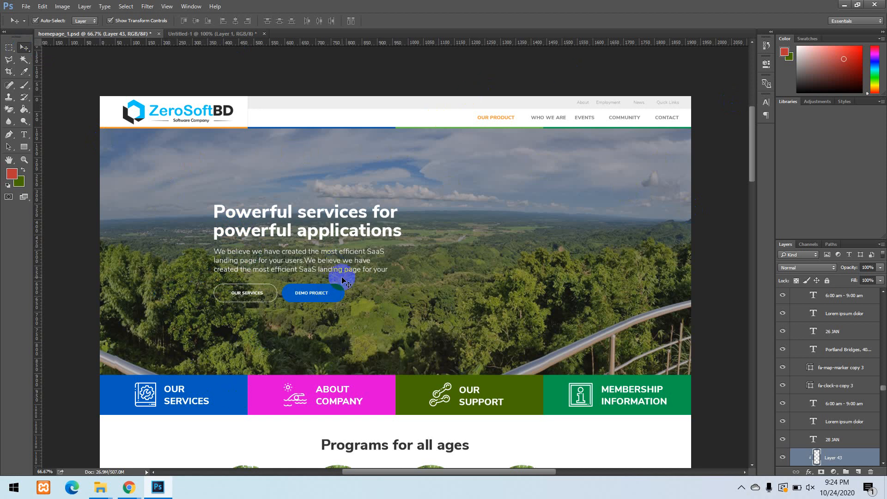
pyautogui.click(243, 213)
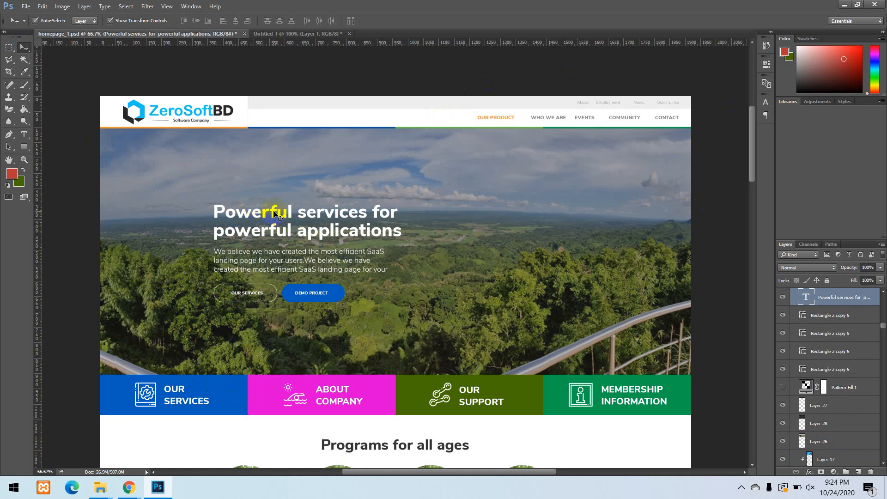
pyautogui.moveTo(287, 212); pyautogui.dragTo(535, 207)
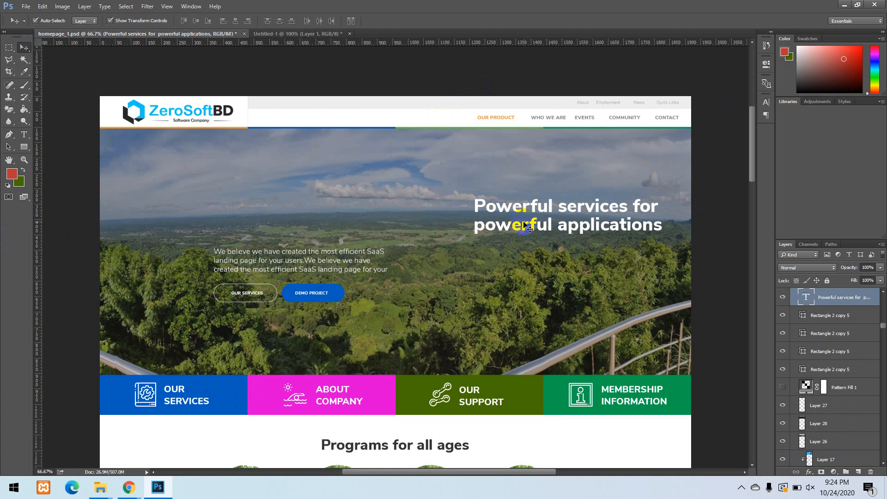
pyautogui.moveTo(309, 258); pyautogui.dragTo(568, 265)
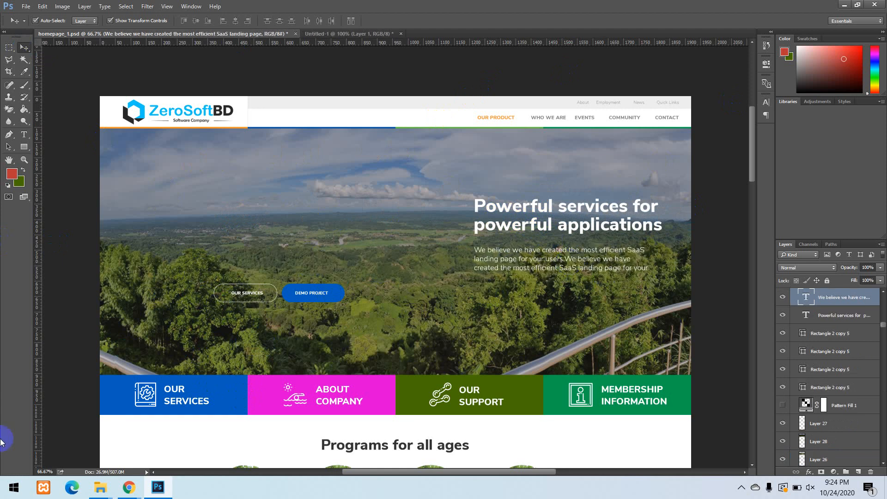
pyautogui.click(333, 297)
pyautogui.click(510, 389)
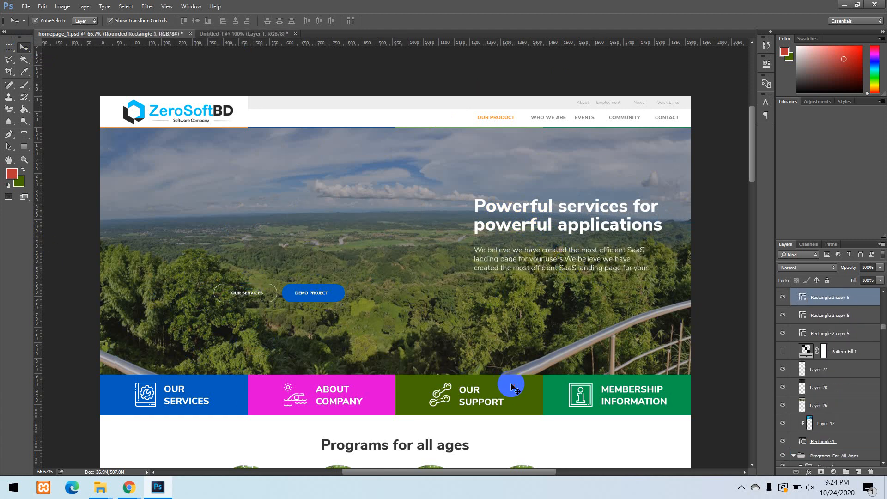
pyautogui.moveTo(510, 387); pyautogui.dragTo(381, 188)
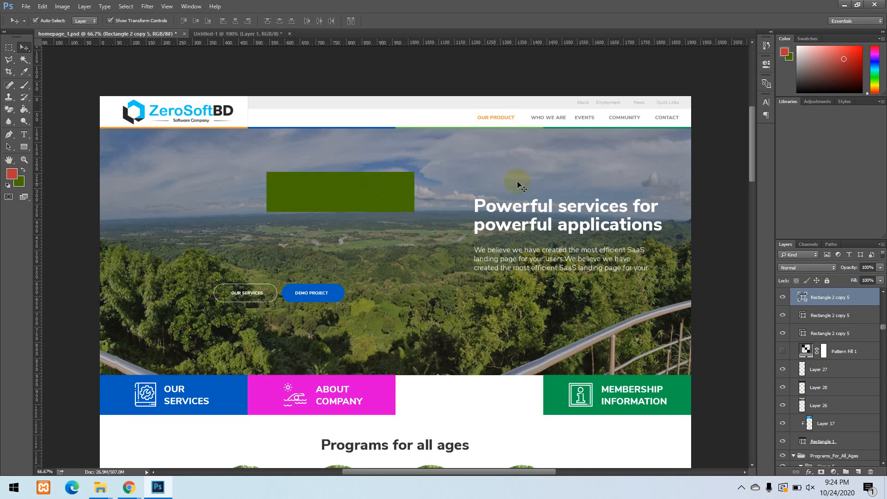
pyautogui.click(727, 54)
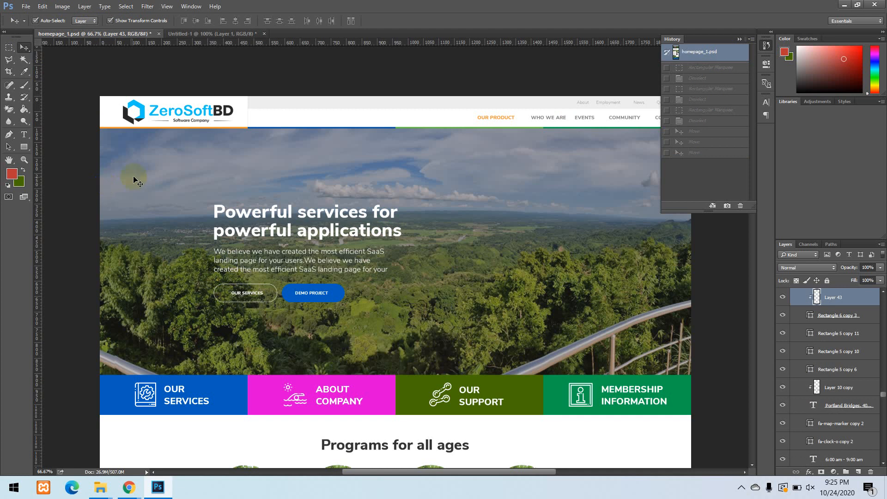
# Move the "Powerful services for powerful applications" heading slightly upward on the hero banner.
pyautogui.click(152, 120)
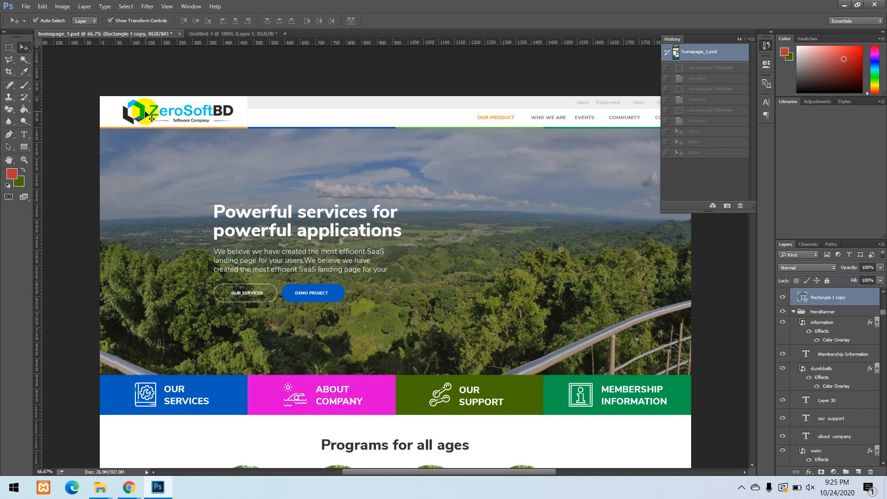
pyautogui.click(261, 223)
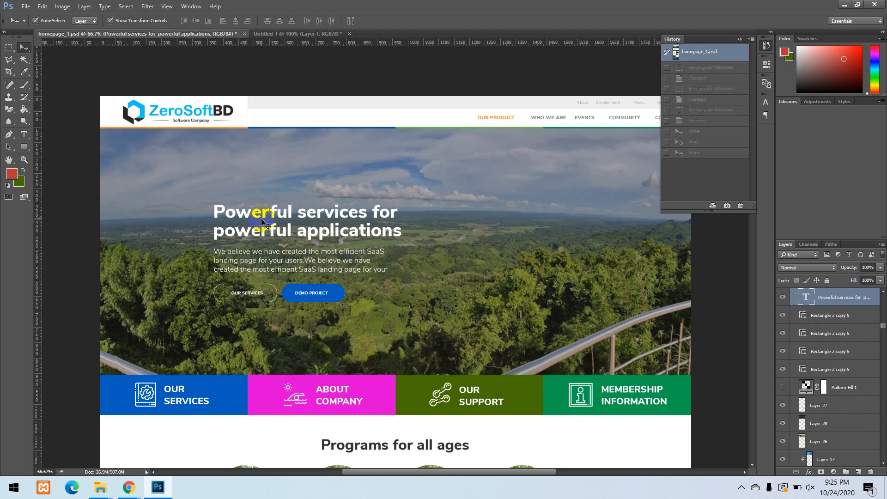
pyautogui.moveTo(258, 216); pyautogui.dragTo(252, 198)
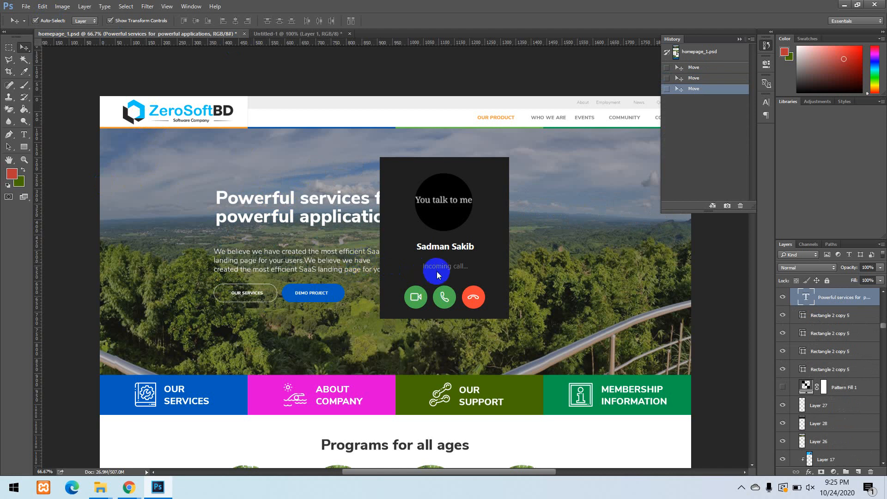
# Decline the incoming call, reply "pls wait" in the caller's Skype chat, and minimise Skype.
pyautogui.click(472, 297)
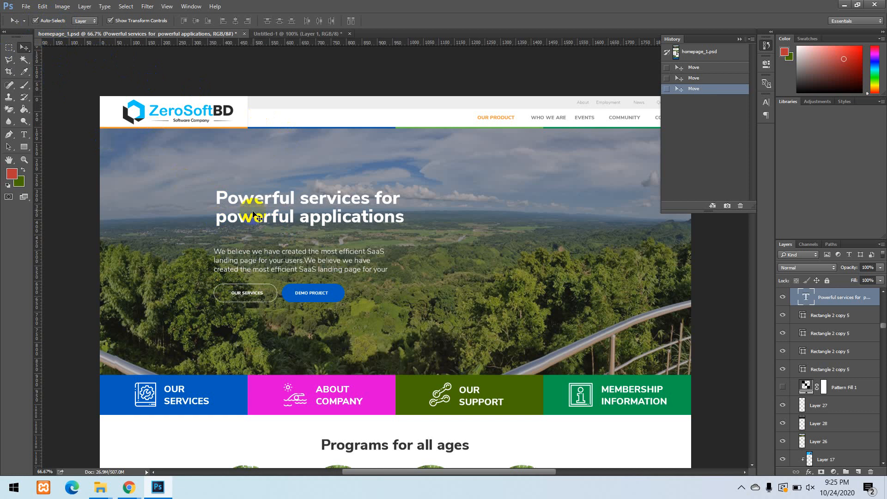
pyautogui.click(208, 124)
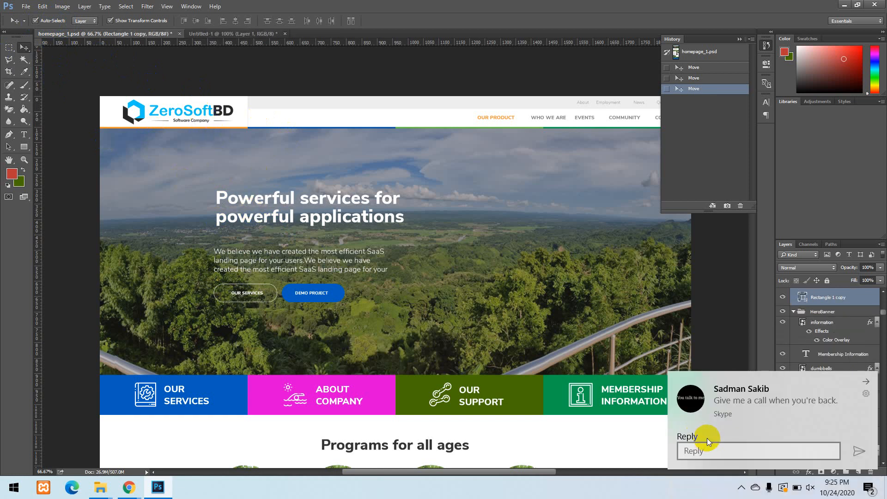
pyautogui.click(736, 407)
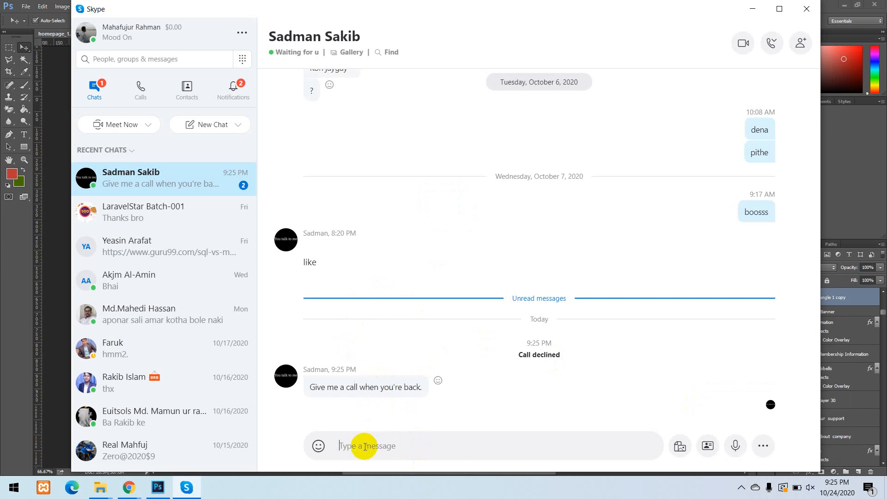
pyautogui.write('pls')
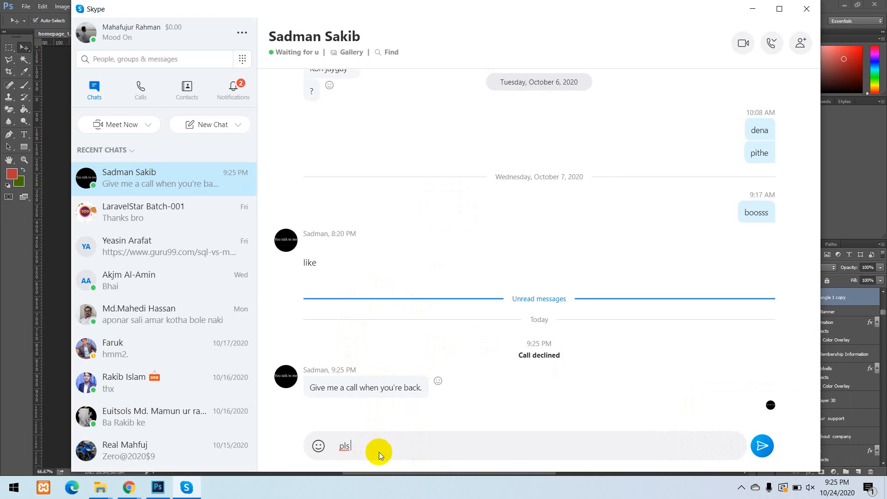
pyautogui.write(' wait')
pyautogui.press('Return')
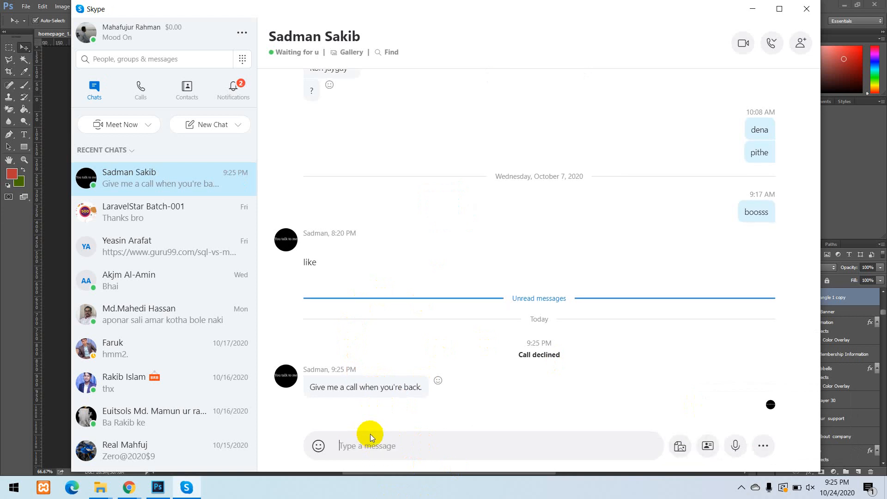
pyautogui.click(751, 9)
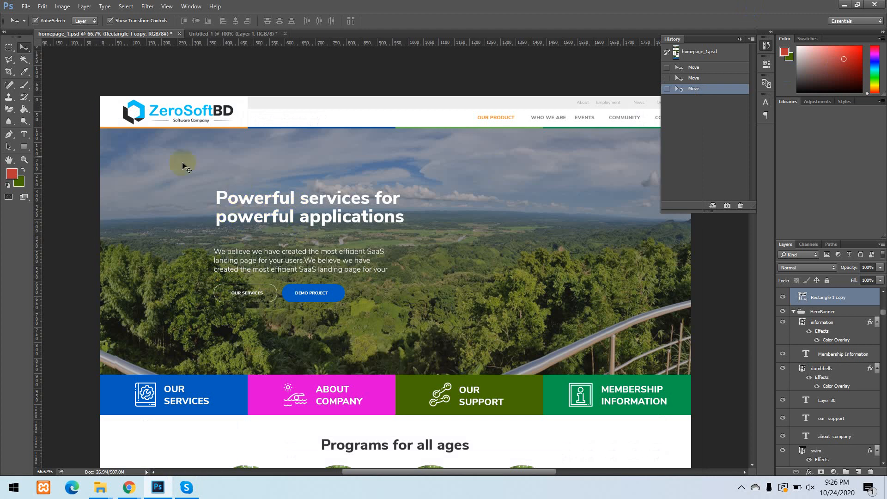
# Keep the Move tool's Auto-Select on Layer and select the Our Product text layer in the Header group.
pyautogui.click(81, 21)
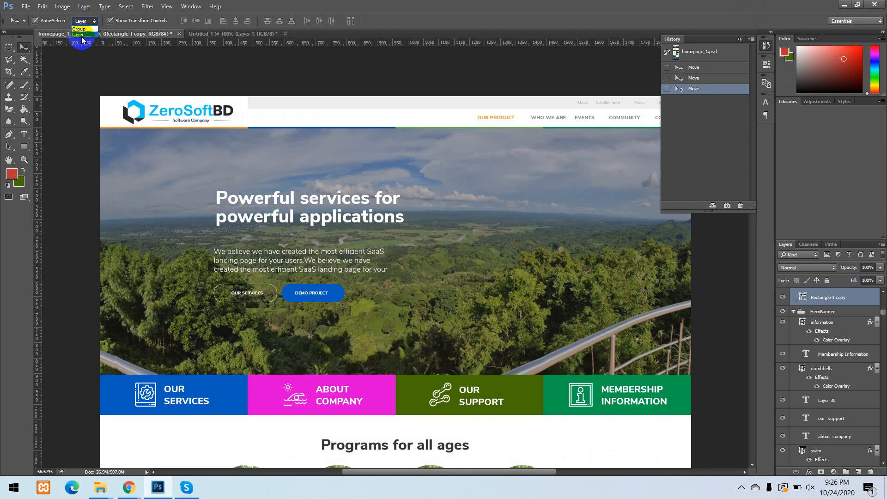
pyautogui.click(81, 40)
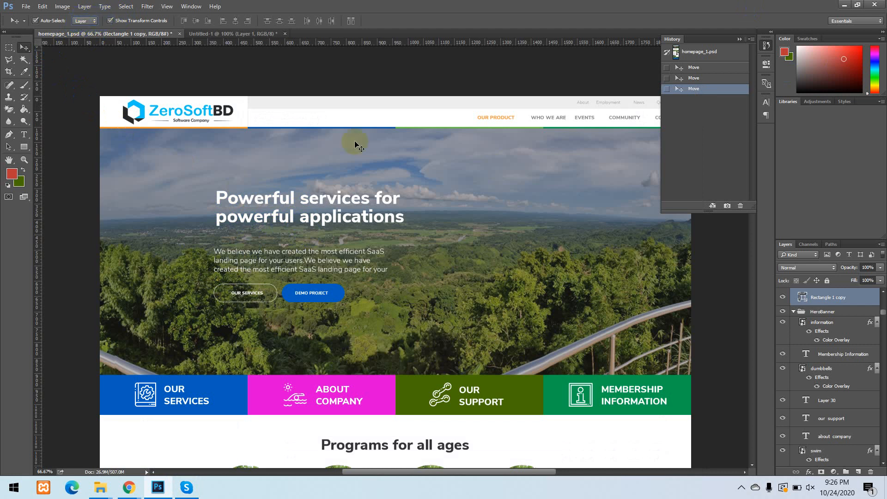
pyautogui.scroll(1, 843, 330)
pyautogui.scroll(6, 843, 330)
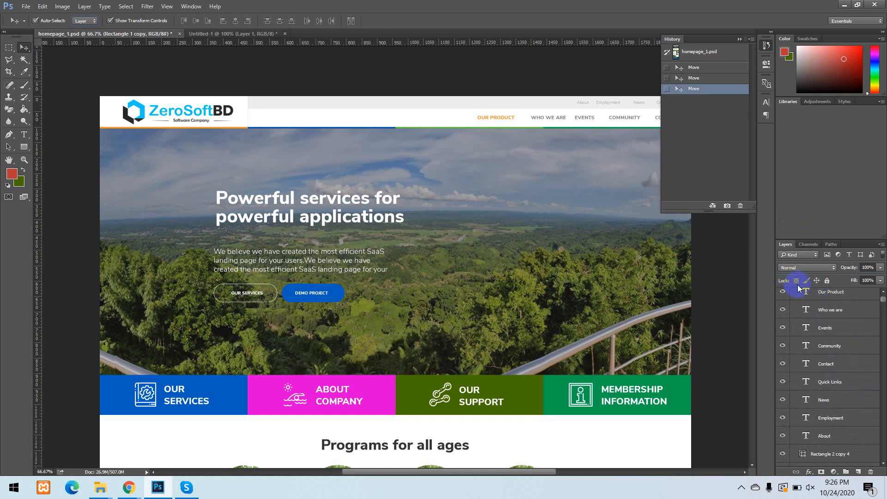
pyautogui.scroll(1, 871, 297)
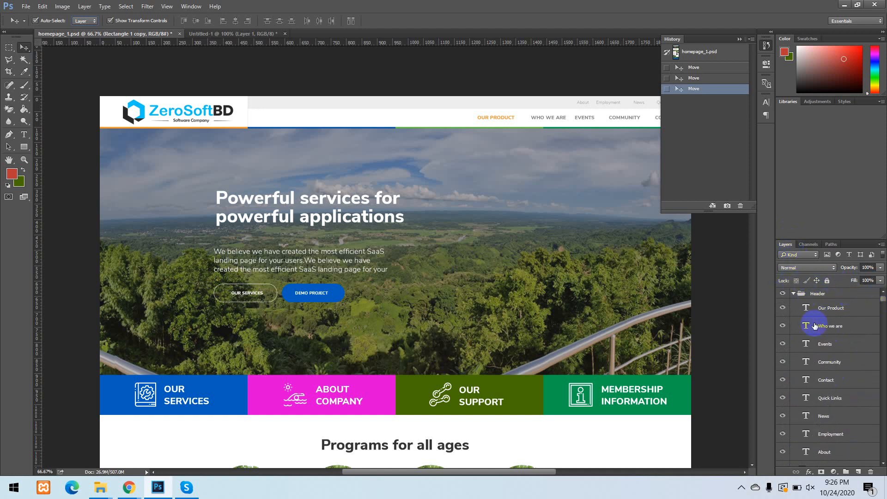
pyautogui.click(822, 314)
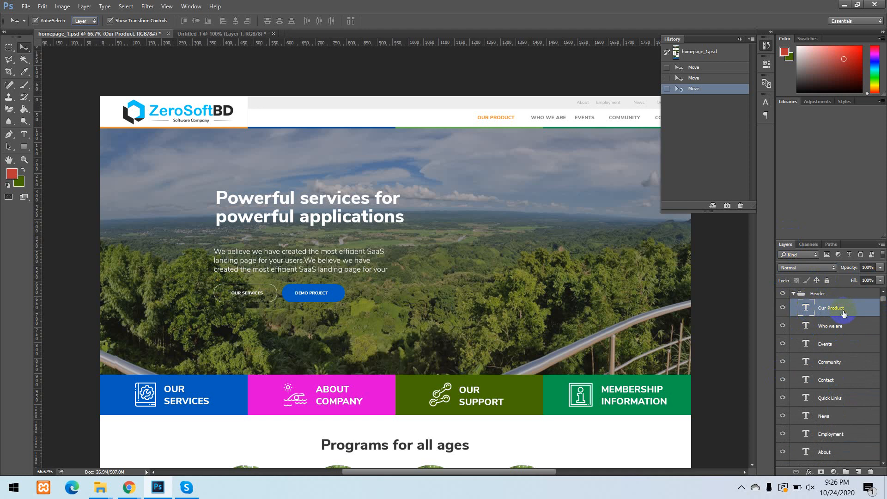
# Hide and show the Our Product and Who we are text layers to identify them in the page header.
pyautogui.click(783, 307)
pyautogui.click(782, 307)
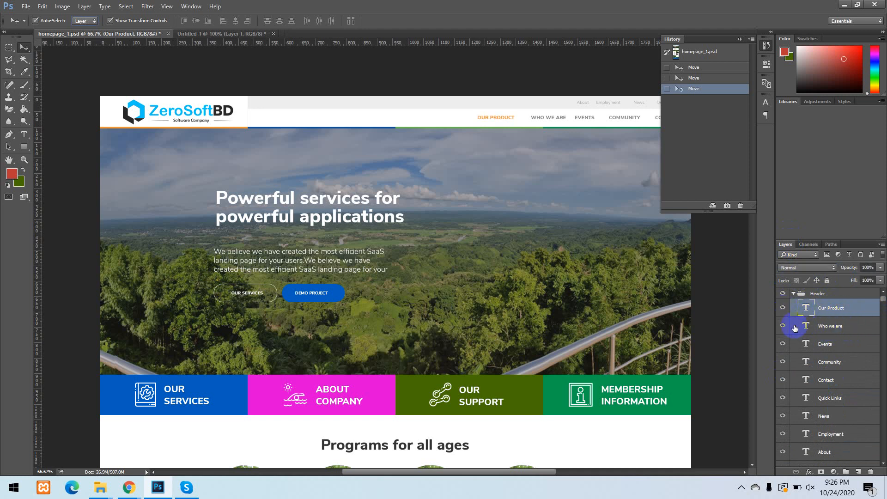
pyautogui.click(782, 326)
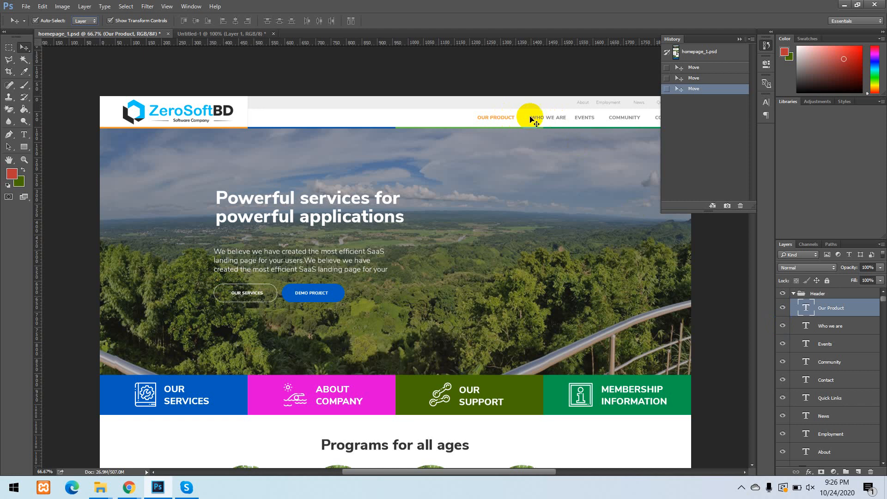
pyautogui.moveTo(504, 202); pyautogui.dragTo(446, 203)
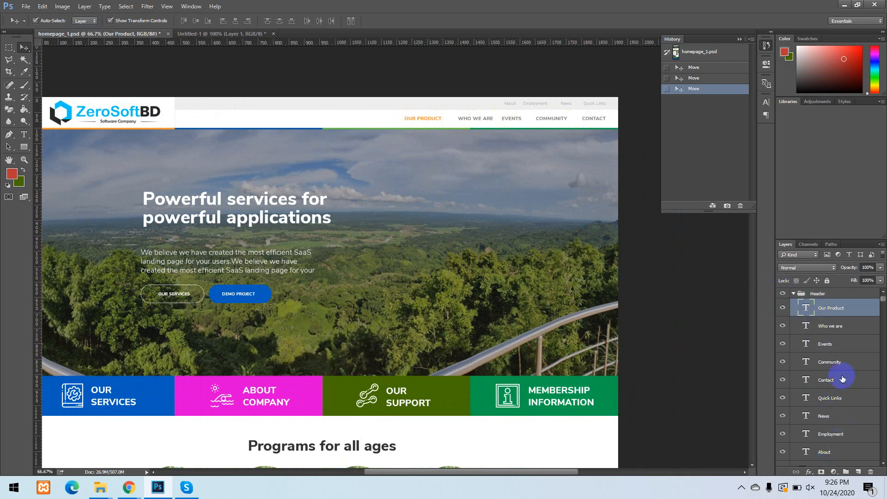
# Set the Move tool's Auto-Select to Group and pick the Header group from the page header on the canvas.
pyautogui.click(816, 295)
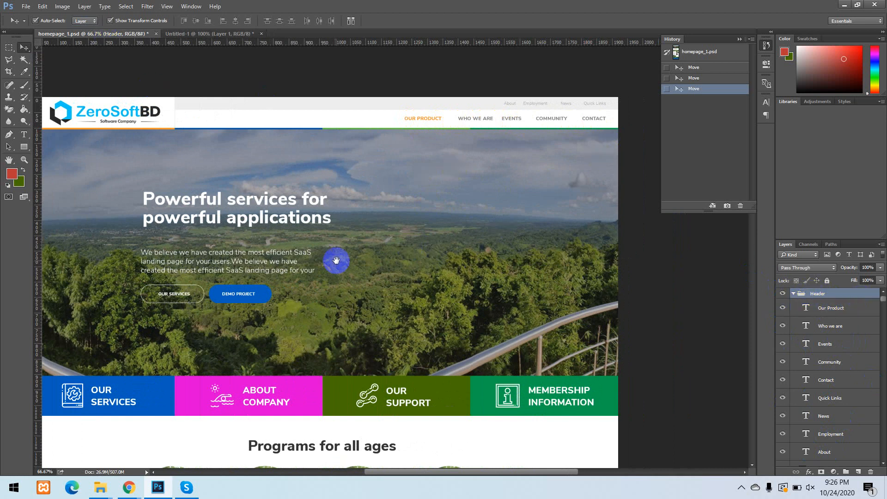
pyautogui.moveTo(337, 260); pyautogui.dragTo(365, 305)
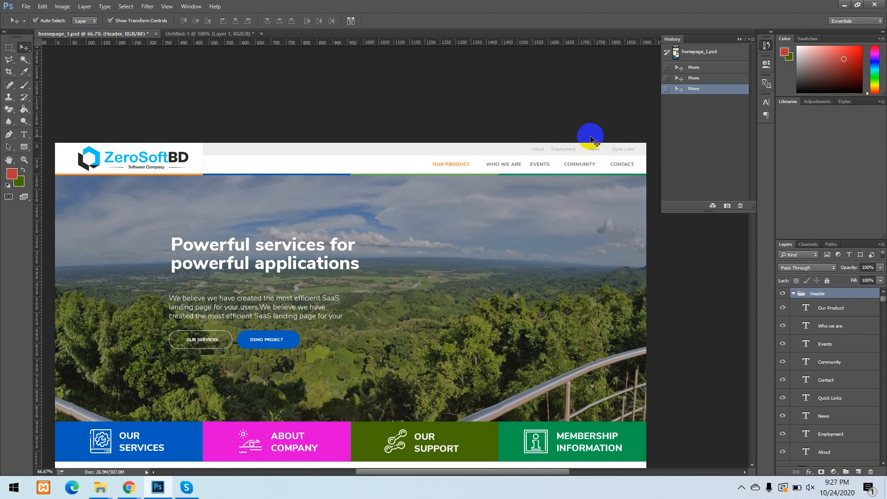
pyautogui.click(86, 22)
pyautogui.click(85, 29)
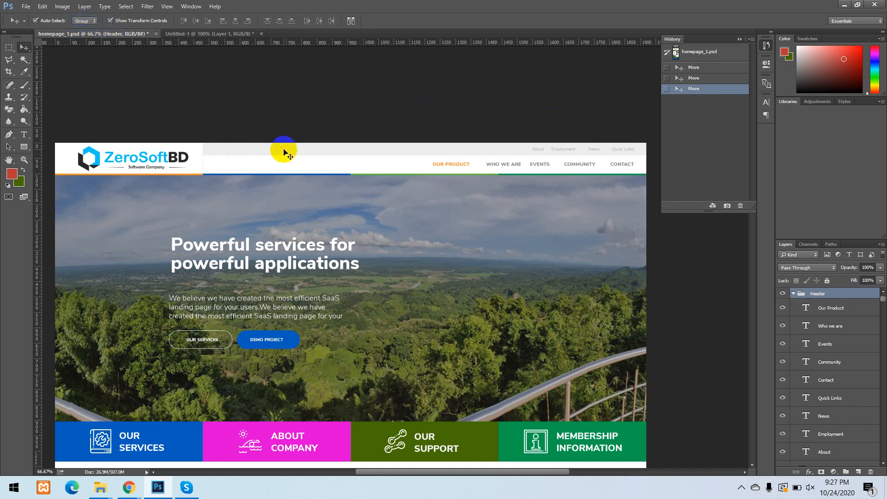
pyautogui.click(200, 155)
pyautogui.click(194, 155)
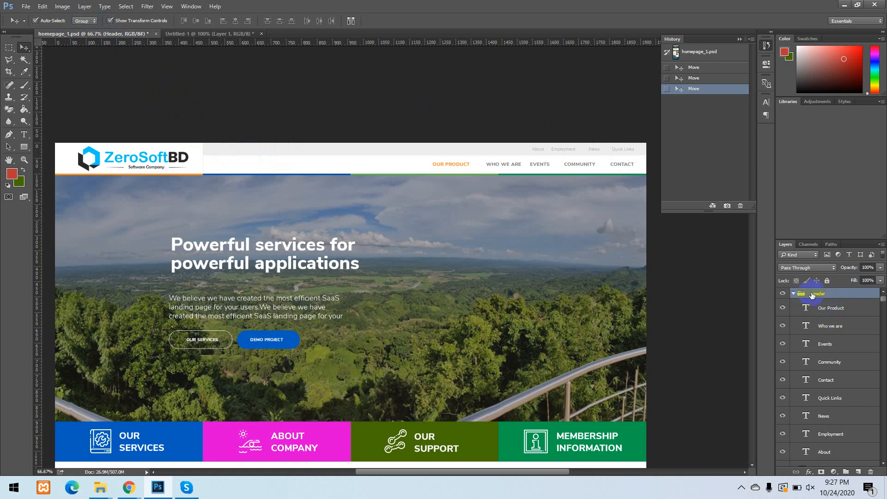
# Look through the layer stack down to the Background layer and select the Footer group.
pyautogui.click(837, 294)
pyautogui.scroll(-2, 853, 301)
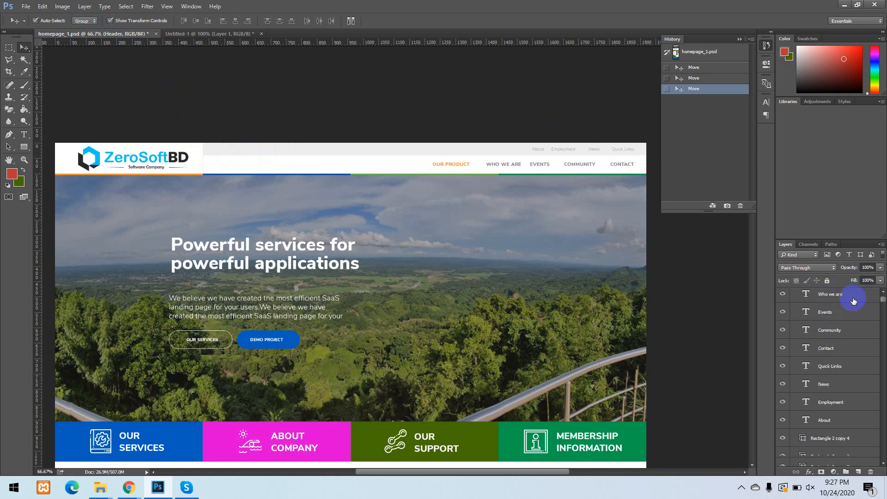
pyautogui.scroll(-1, 854, 301)
pyautogui.moveTo(883, 301); pyautogui.dragTo(885, 473)
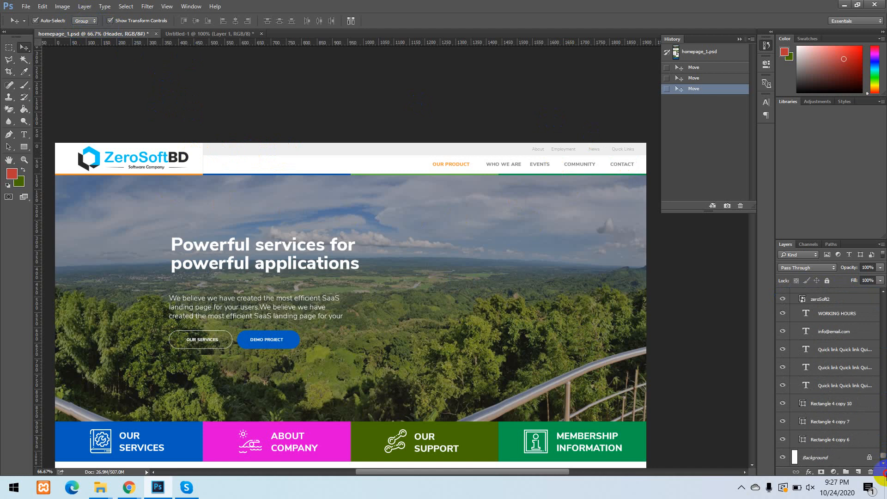
pyautogui.scroll(8, 841, 396)
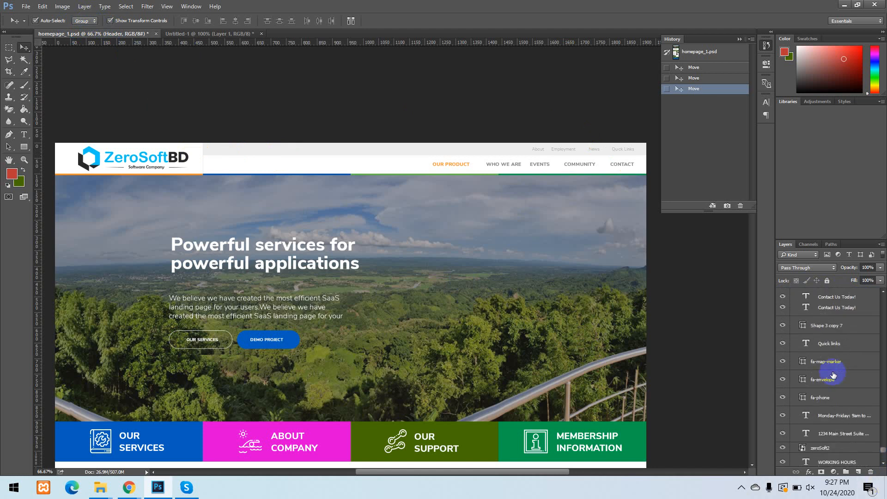
pyautogui.scroll(5, 833, 375)
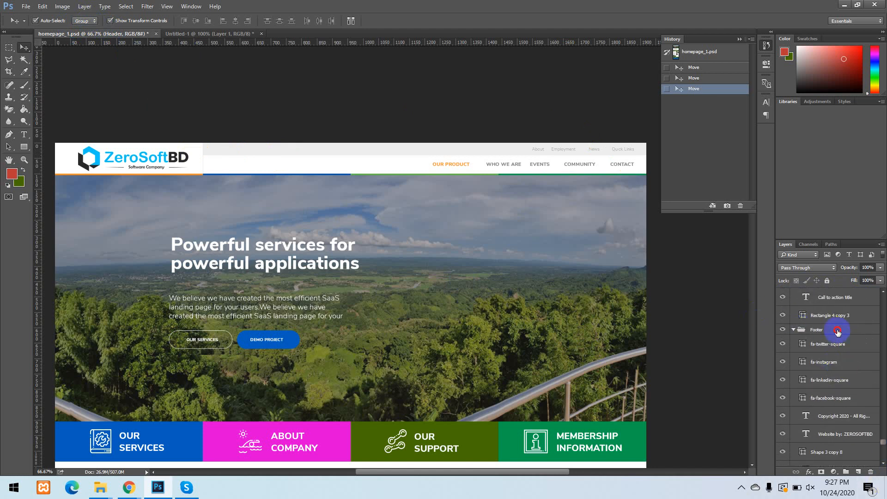
pyautogui.click(837, 331)
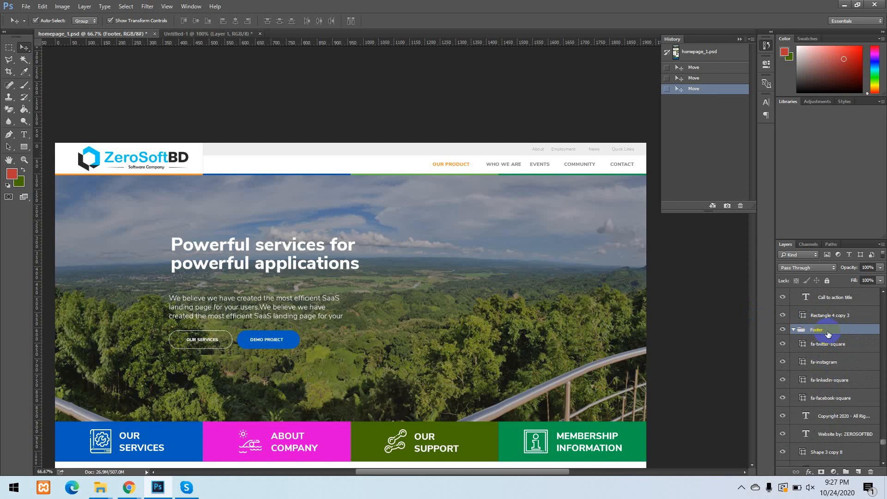
pyautogui.click(839, 347)
pyautogui.click(841, 336)
pyautogui.click(841, 343)
pyautogui.click(842, 334)
# Select the Header group from the logo area on the canvas and collapse it in the layer stack.
pyautogui.click(199, 157)
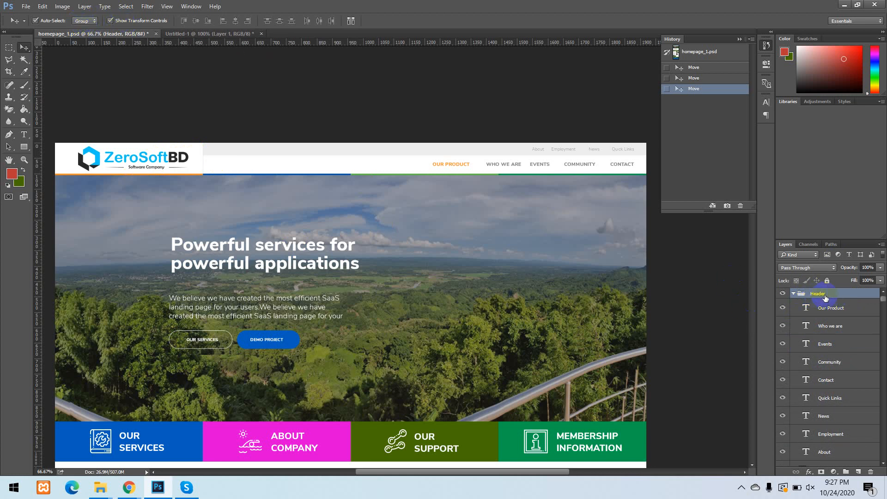
pyautogui.click(794, 294)
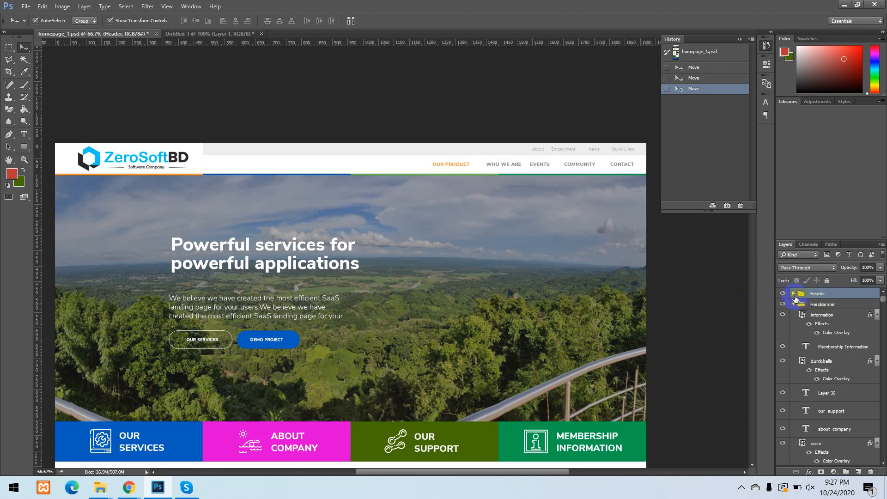
pyautogui.click(793, 295)
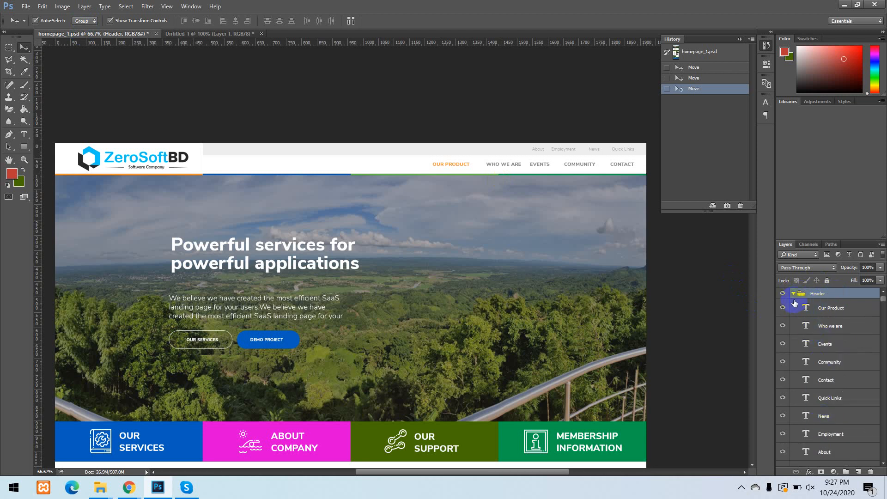
pyautogui.click(794, 294)
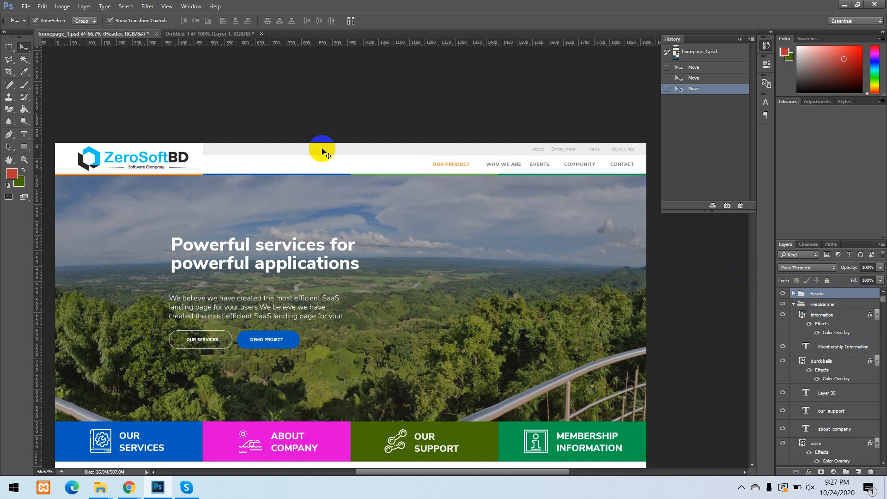
# Set the Move tool's Auto-Select back to Layer and select the ZeroSoftBD logo's layer from the canvas.
pyautogui.click(85, 22)
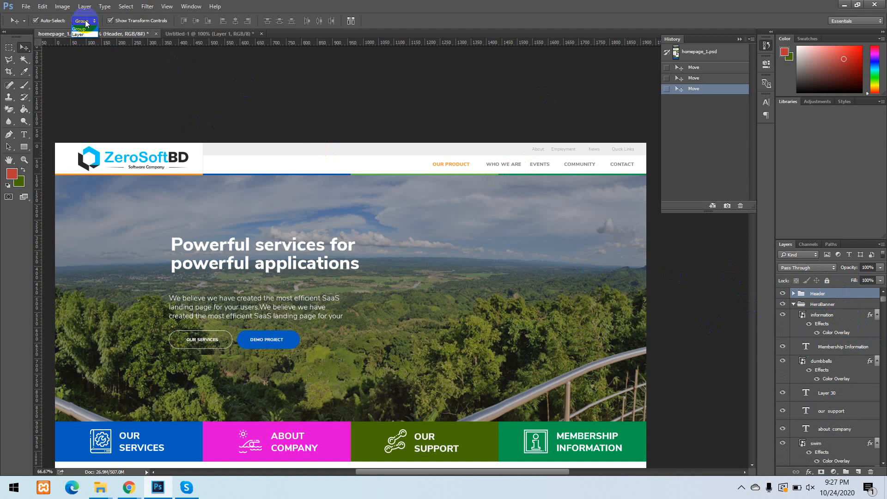
pyautogui.click(83, 34)
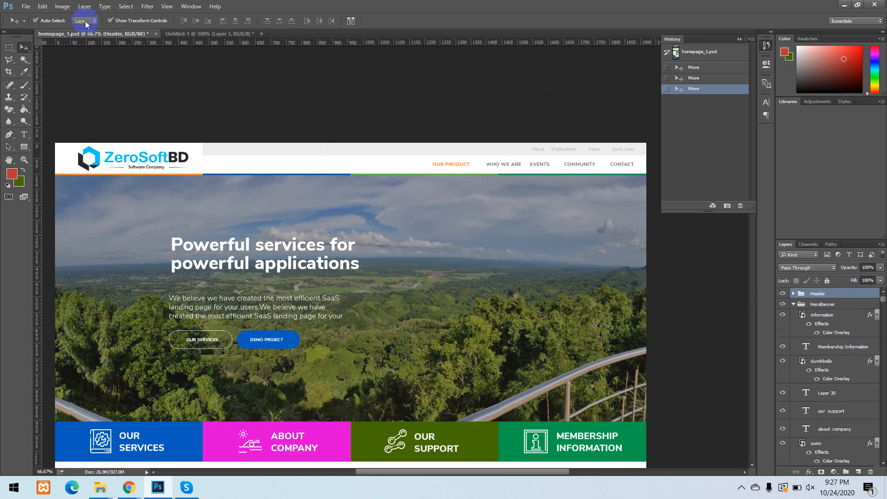
pyautogui.click(97, 160)
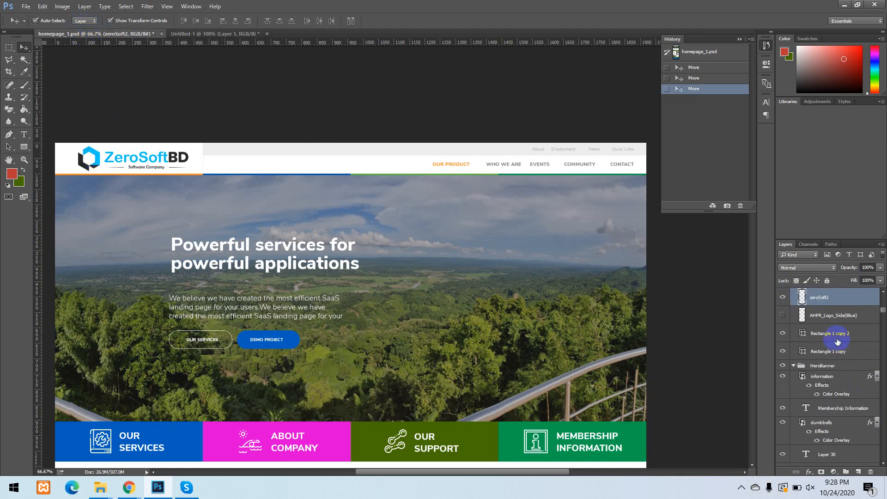
# Hide and show the zeroSoft2 logo layer repeatedly to demonstrate layer visibility, leaving it visible.
pyautogui.scroll(2, 831, 330)
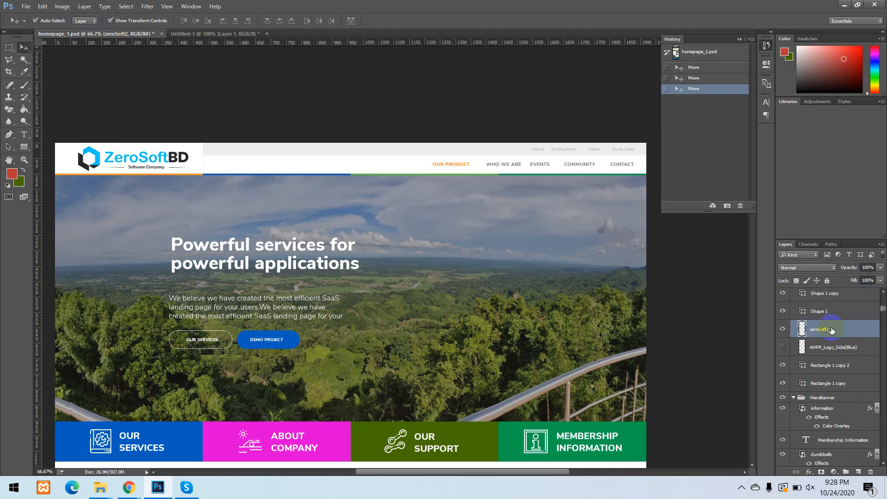
pyautogui.click(783, 329)
pyautogui.click(783, 330)
pyautogui.click(784, 330)
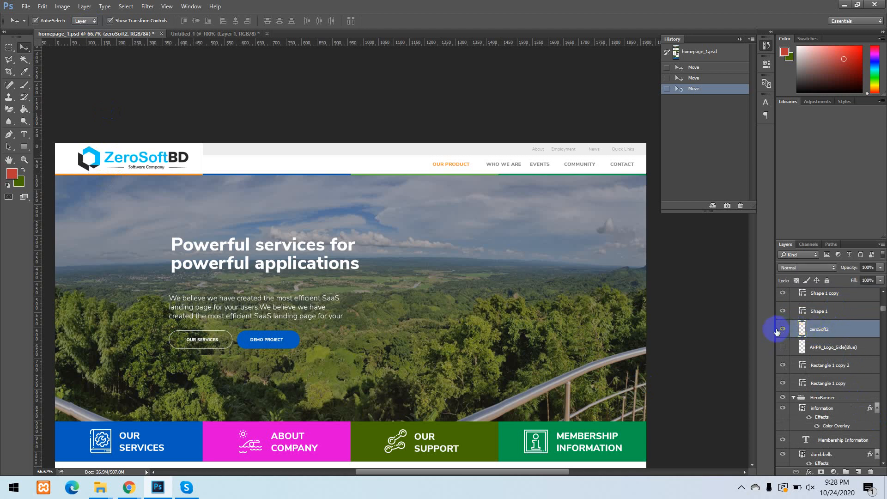
pyautogui.click(782, 330)
pyautogui.click(783, 330)
pyautogui.click(782, 329)
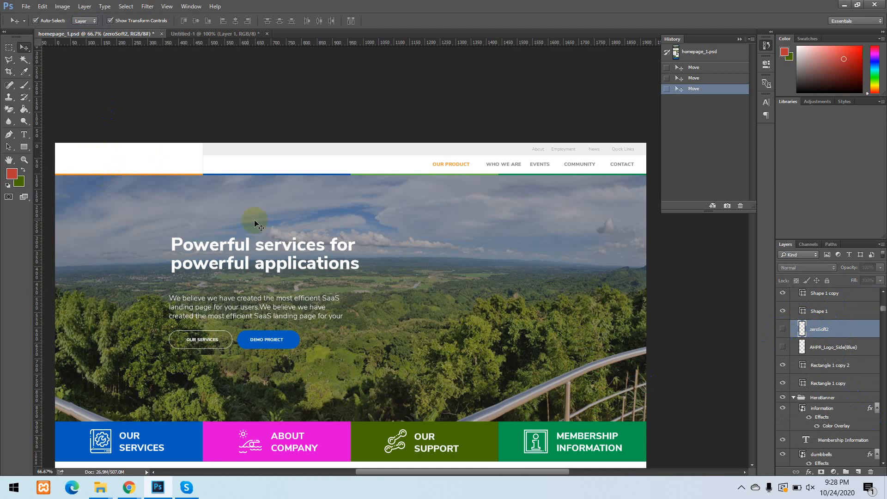
pyautogui.click(785, 327)
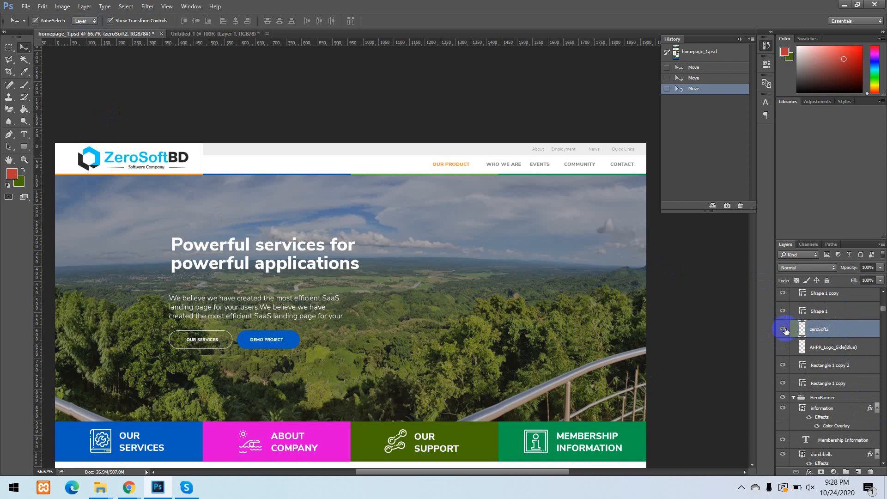
# Select the Our Product menu text from the canvas, and hide and show its layer.
pyautogui.click(140, 158)
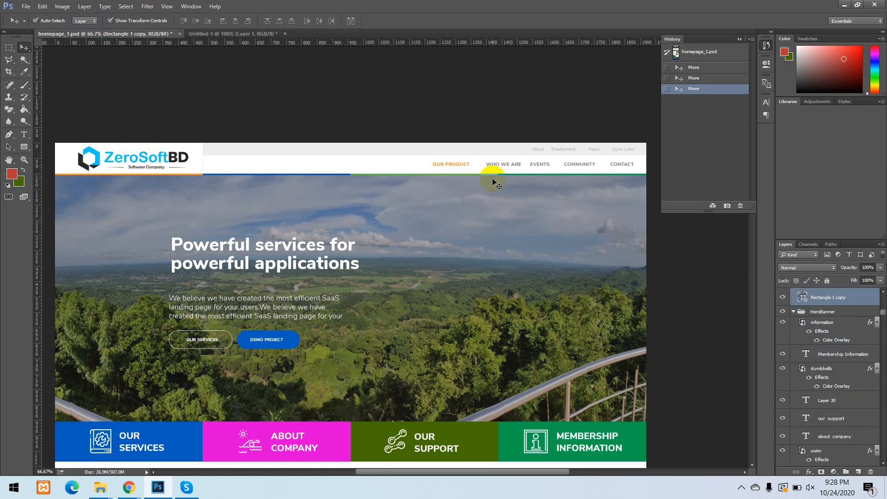
pyautogui.click(501, 165)
pyautogui.click(459, 167)
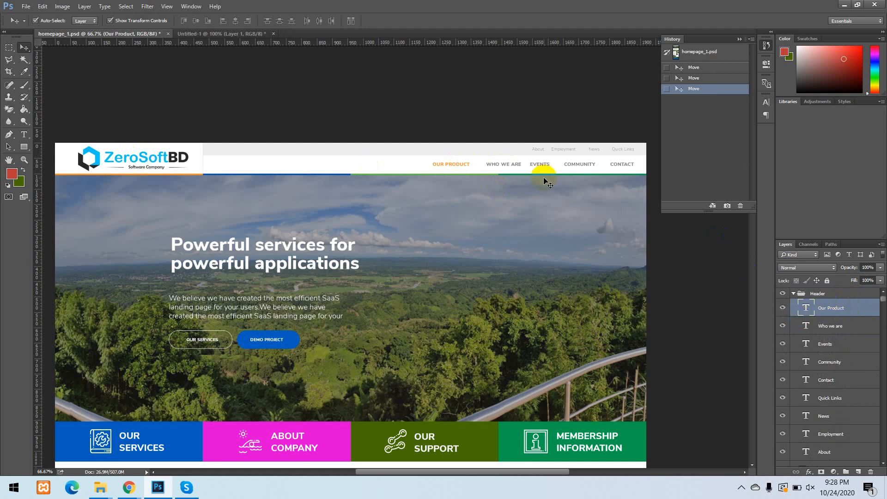
pyautogui.click(782, 307)
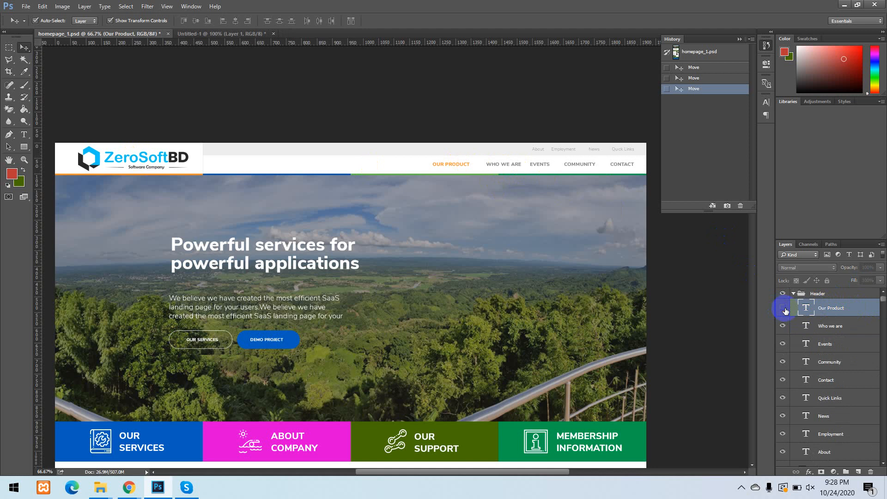
pyautogui.click(785, 311)
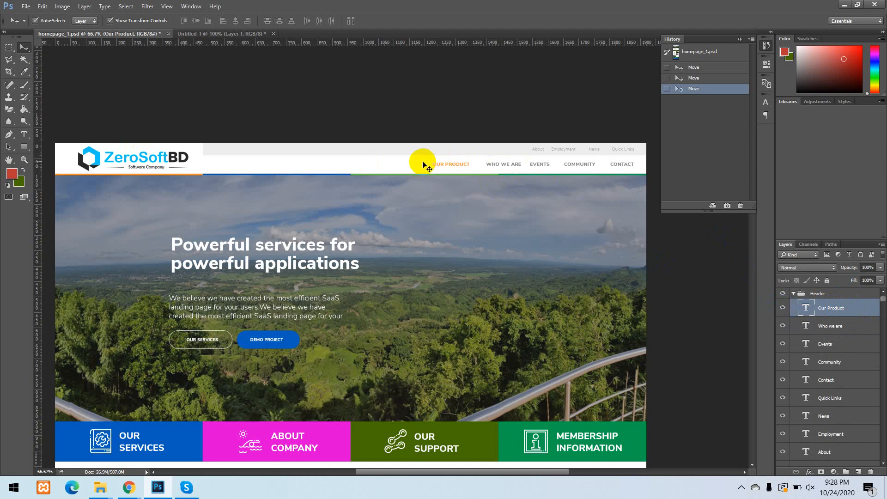
# Select the Who we are and Events menu texts in turn from the canvas, hiding and showing each layer.
pyautogui.click(495, 168)
pyautogui.click(781, 330)
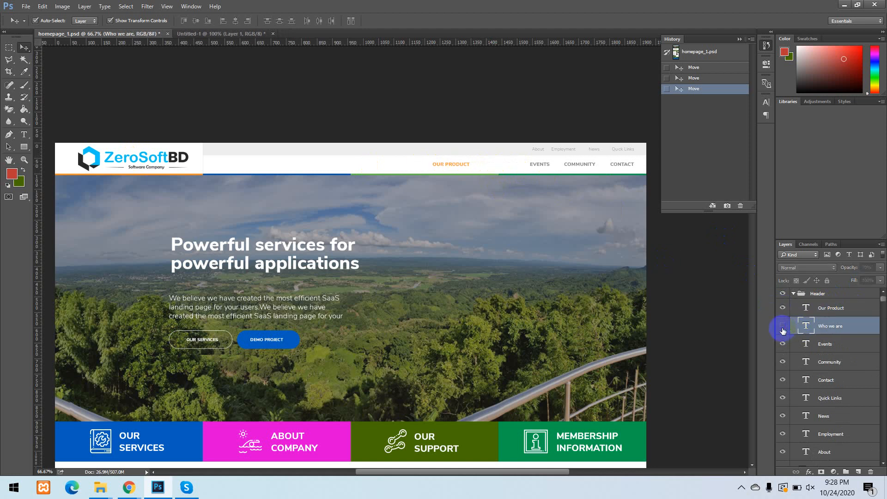
pyautogui.click(781, 330)
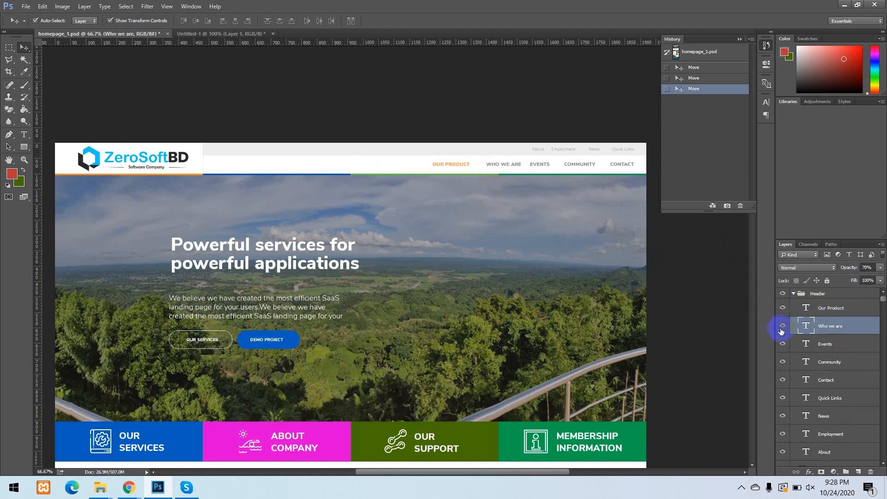
pyautogui.click(547, 166)
pyautogui.click(782, 344)
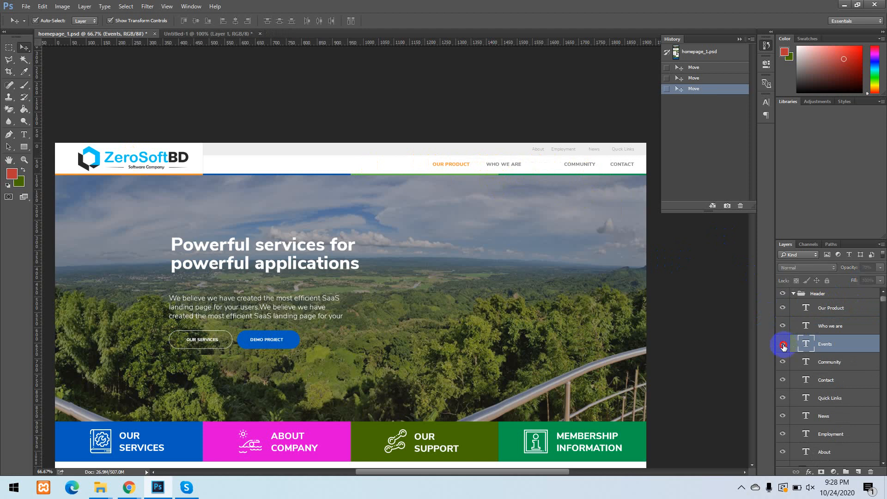
pyautogui.click(783, 344)
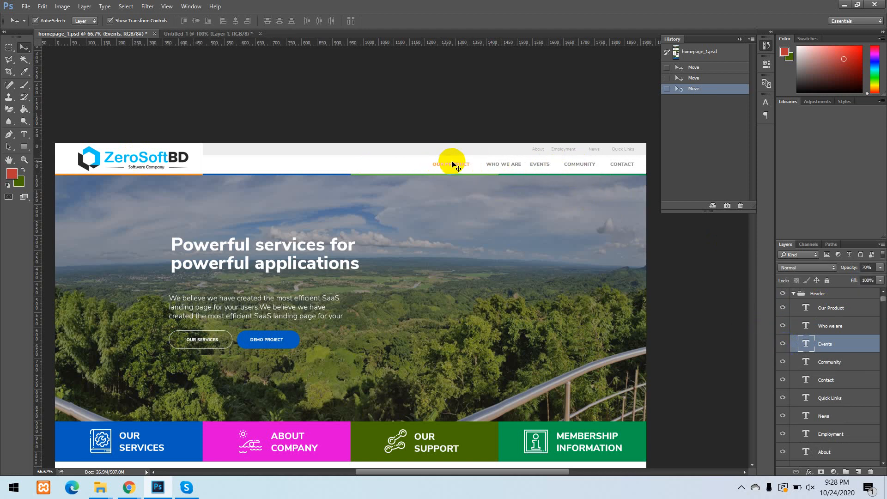
# Select the "Powerful services for powerful applications" heading from the canvas, and hide and show its layer.
pyautogui.click(177, 248)
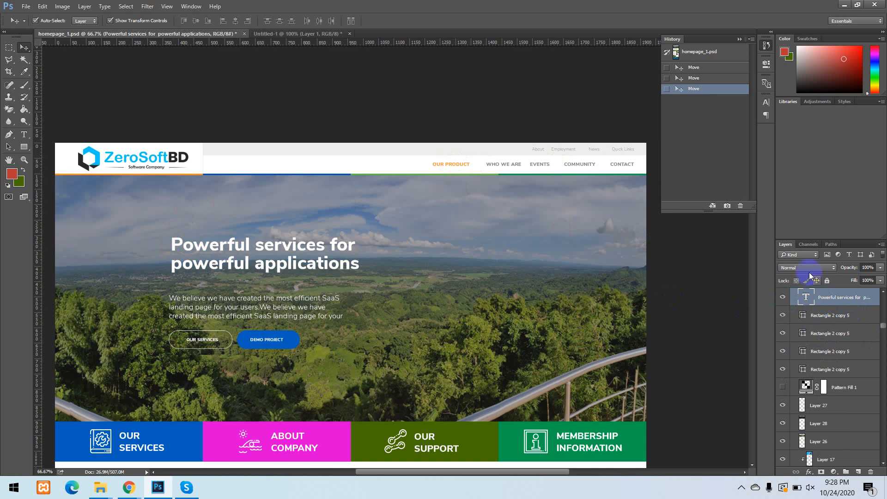
pyautogui.scroll(1, 831, 314)
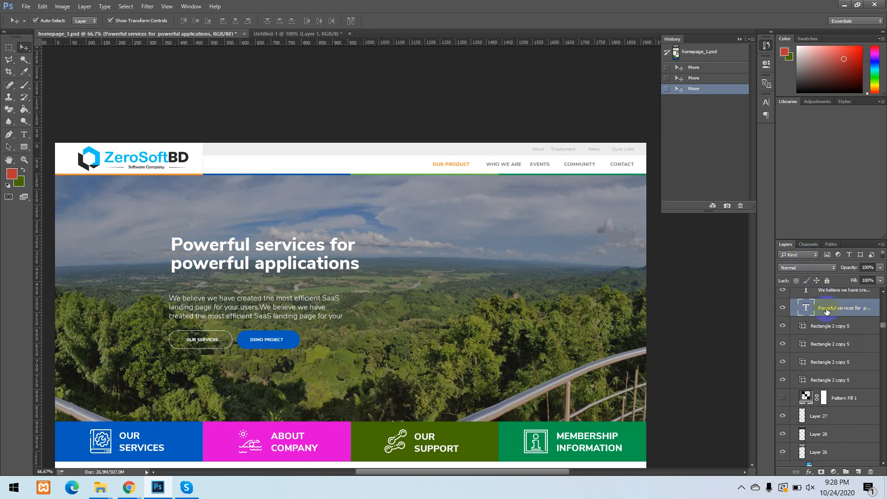
pyautogui.click(783, 307)
pyautogui.click(782, 308)
# Turn the Move tool's Auto-Select off and on, and pick the Community text and a hero banner layer from the canvas.
pyautogui.click(35, 21)
pyautogui.click(35, 21)
pyautogui.click(579, 164)
pyautogui.click(475, 351)
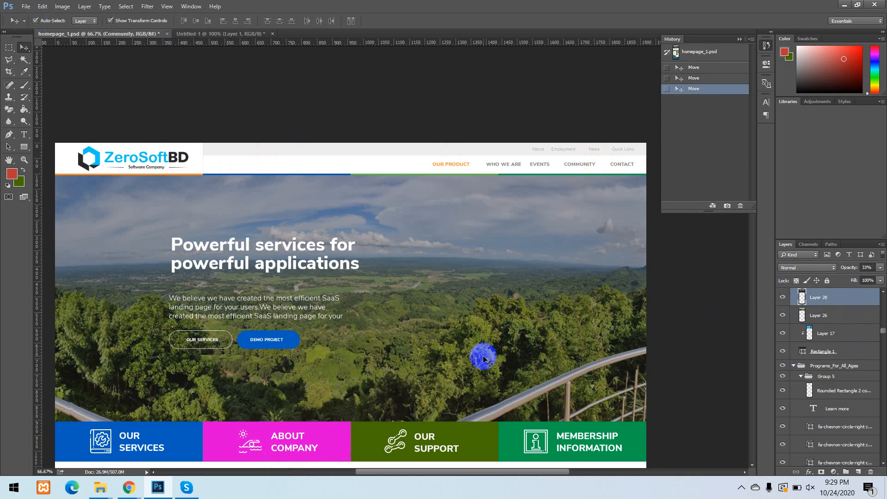
pyautogui.click(532, 434)
pyautogui.click(445, 395)
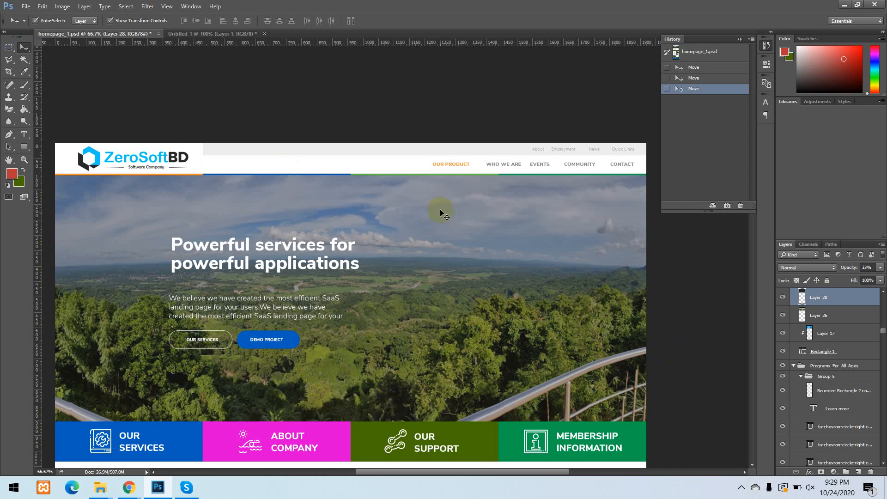
pyautogui.click(390, 267)
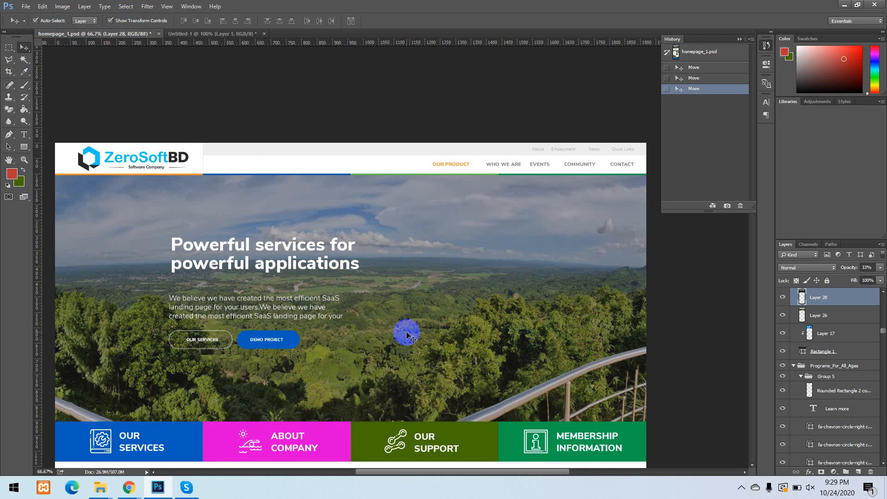
# Pan the page down to the Programs for all ages section and back up with the Hand tool.
pyautogui.moveTo(406, 332); pyautogui.dragTo(409, 283)
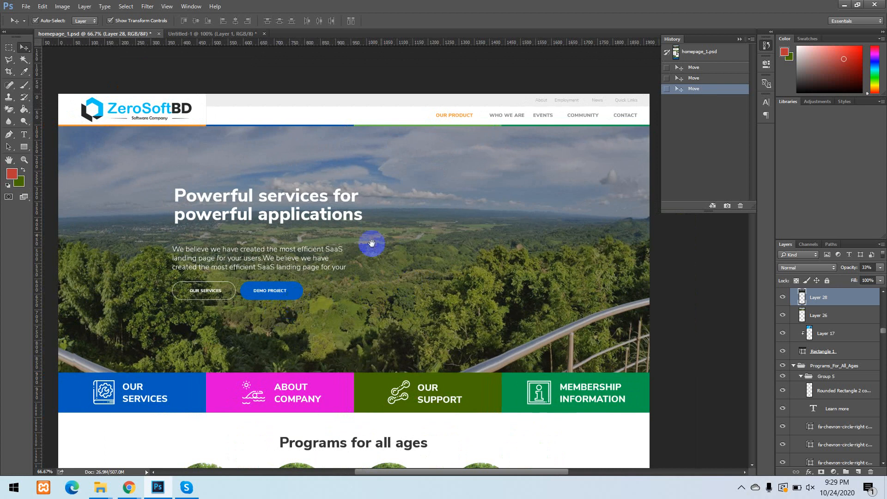
pyautogui.moveTo(385, 331); pyautogui.dragTo(445, 179)
pyautogui.moveTo(425, 431); pyautogui.dragTo(424, 193)
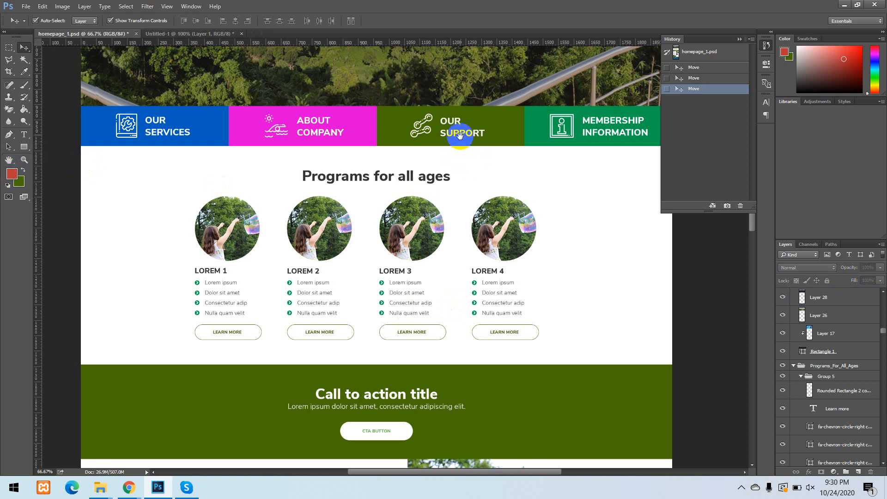
pyautogui.click(9, 160)
pyautogui.moveTo(428, 114); pyautogui.dragTo(408, 372)
pyautogui.moveTo(408, 257); pyautogui.dragTo(447, 100)
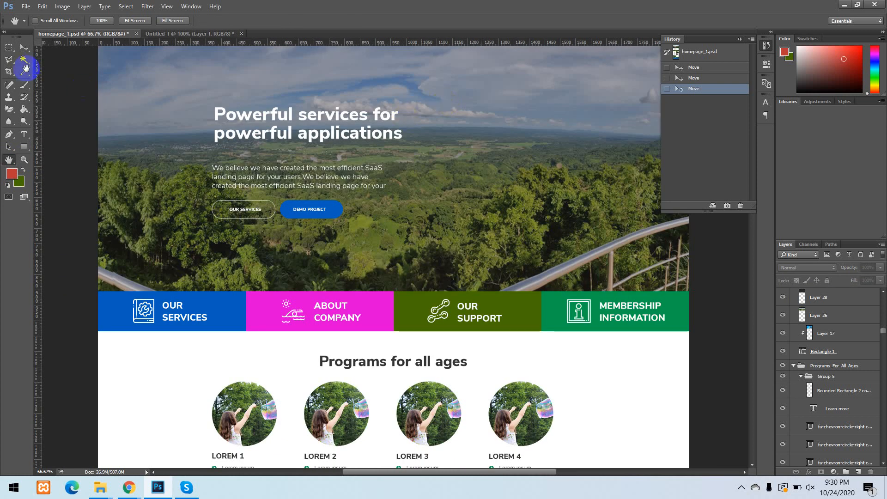
# Move the dark hero banner overlay, Layer 28, with the Move tool, and revert the document to its opening snapshot in the history.
pyautogui.click(25, 49)
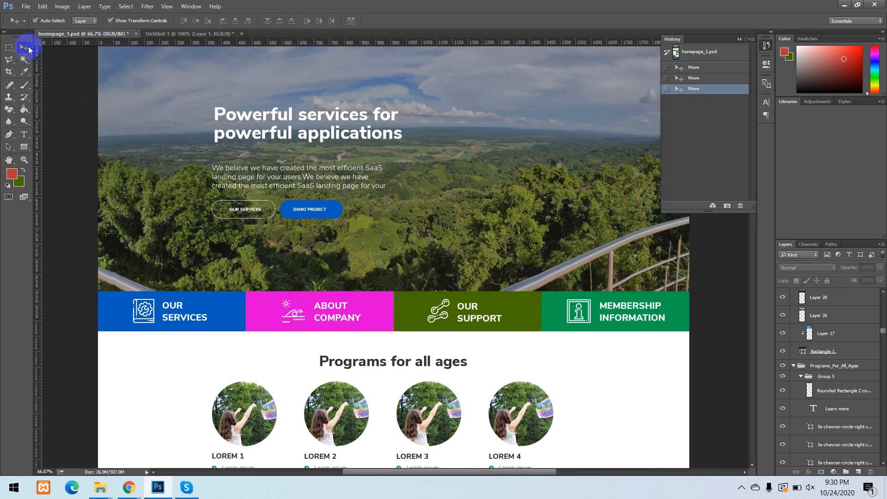
pyautogui.click(356, 114)
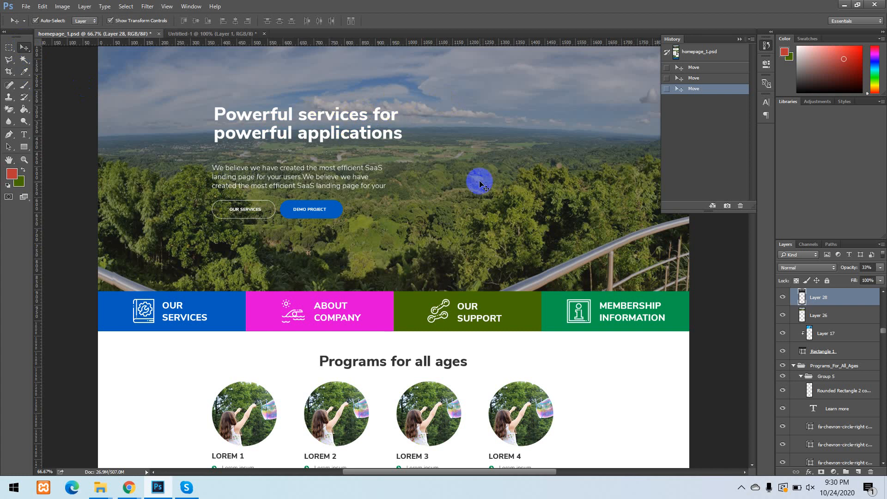
pyautogui.scroll(1, 439, 139)
pyautogui.moveTo(438, 139); pyautogui.dragTo(418, 194)
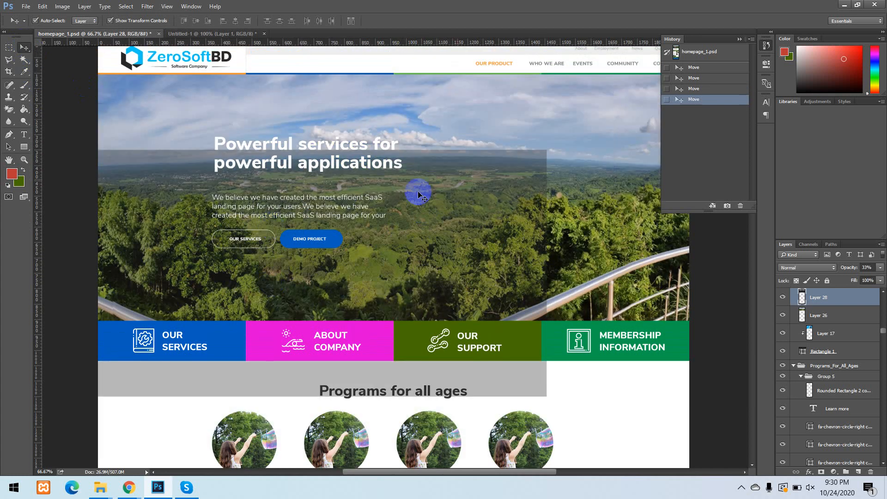
pyautogui.click(698, 51)
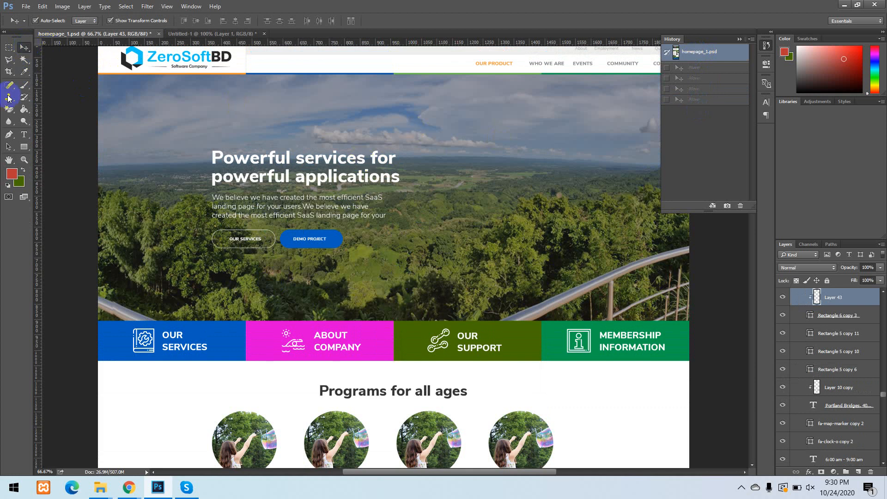
# Select the ZeroSoftBD logo layer in the page header from the canvas with the Move tool.
pyautogui.click(12, 162)
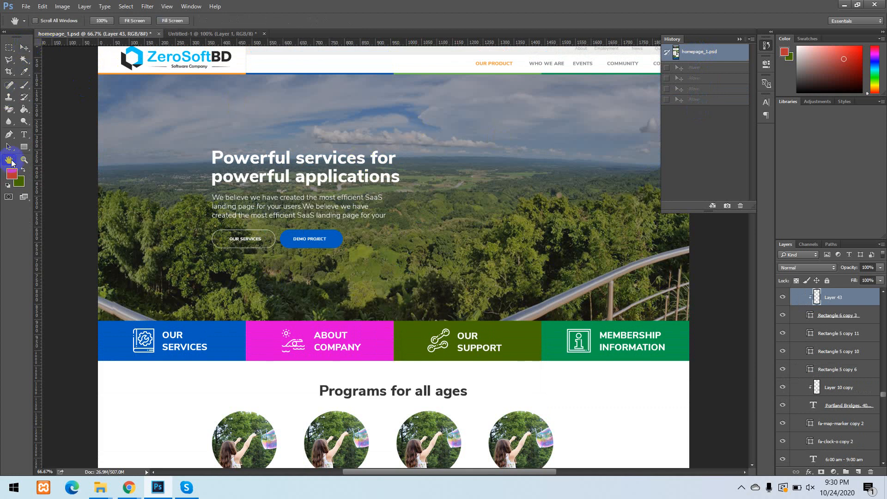
pyautogui.moveTo(391, 118); pyautogui.dragTo(359, 245)
pyautogui.moveTo(365, 168); pyautogui.dragTo(380, 133)
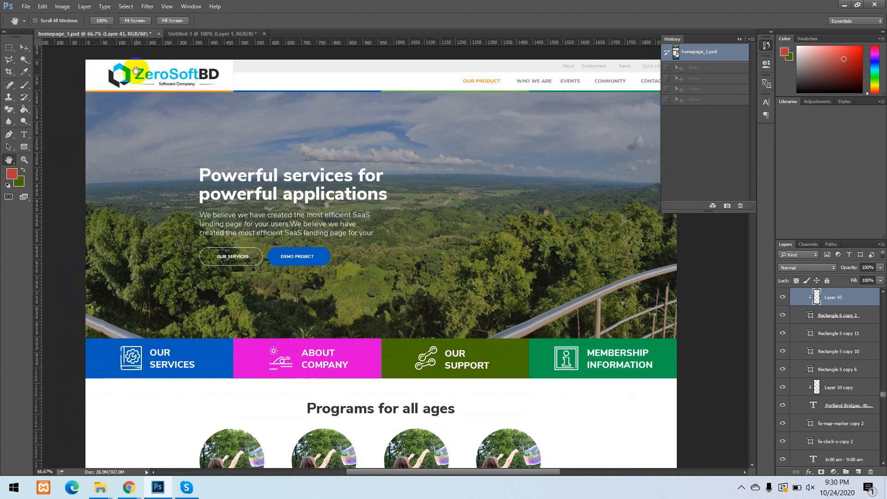
pyautogui.click(23, 49)
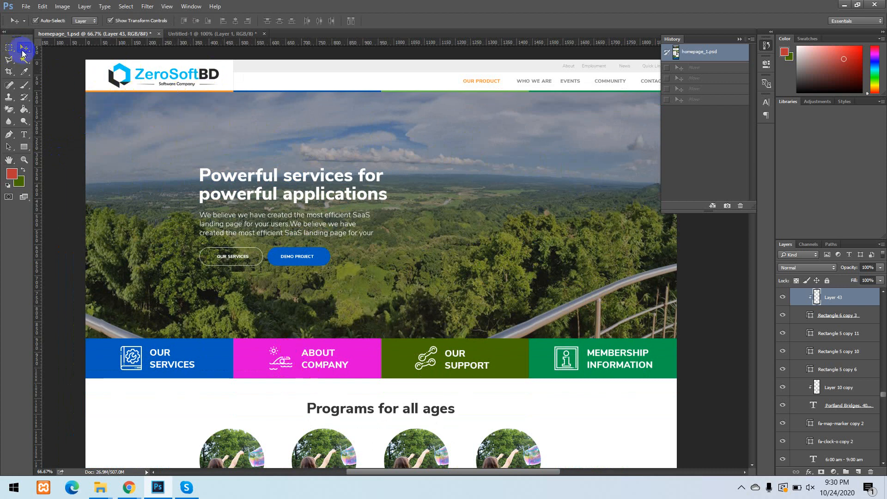
pyautogui.click(123, 74)
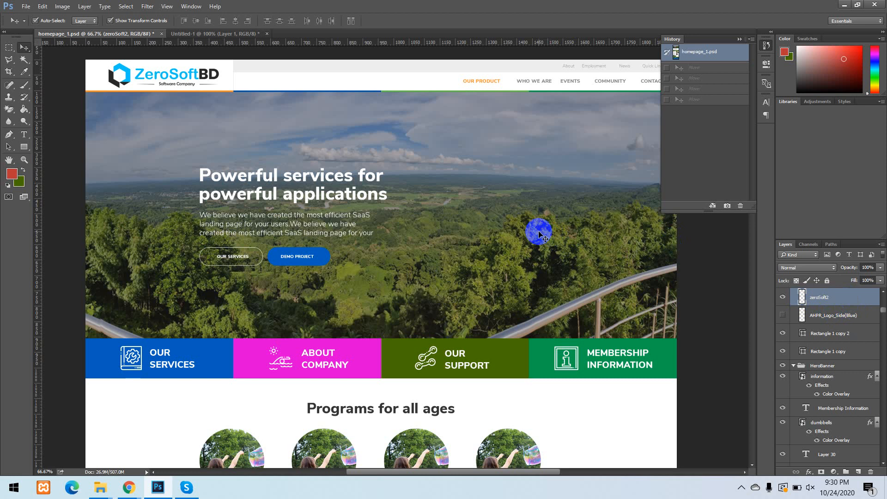
# Hide every layer except the zeroSoft2 logo layer, toggling the others back on and off once.
pyautogui.scroll(1, 538, 233)
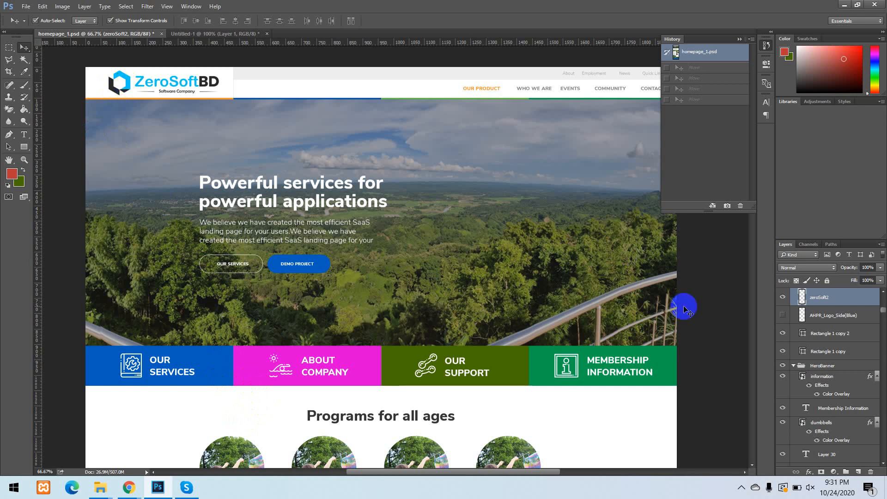
pyautogui.keyDown('alt'); pyautogui.click(782, 298); pyautogui.keyUp('alt')
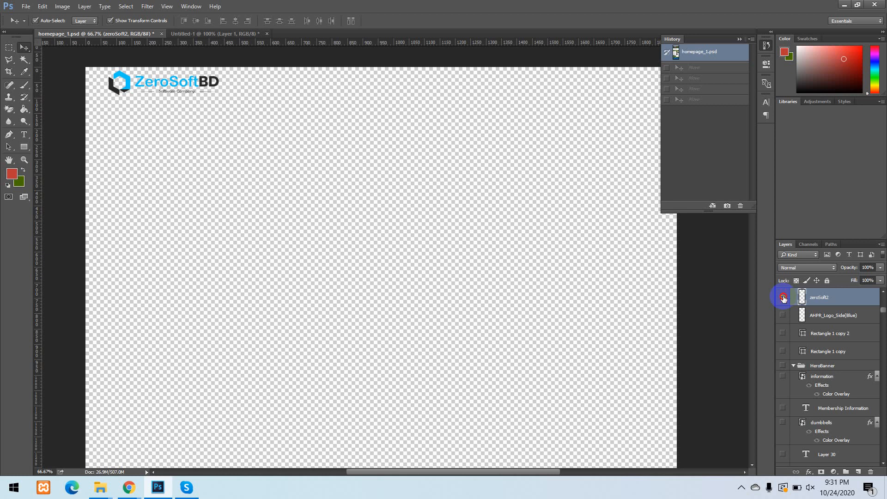
pyautogui.keyDown('alt'); pyautogui.click(782, 299); pyautogui.keyUp('alt')
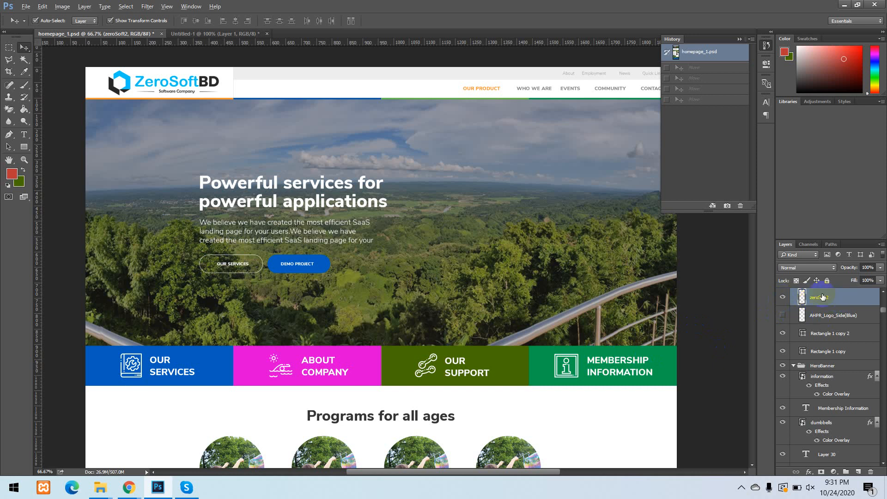
pyautogui.keyDown('alt'); pyautogui.click(782, 297); pyautogui.keyUp('alt')
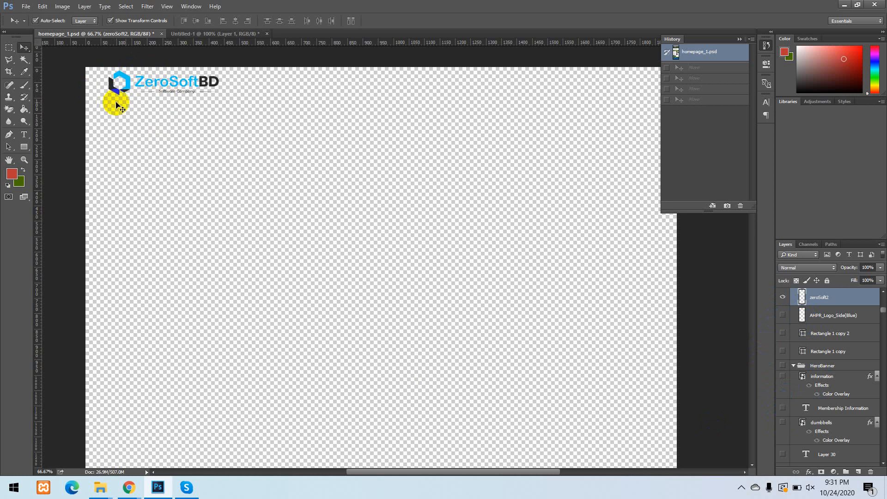
# Draw a rectangular marquee about 750 px wide and 270 px high around the isolated logo, and copy it.
pyautogui.click(8, 48)
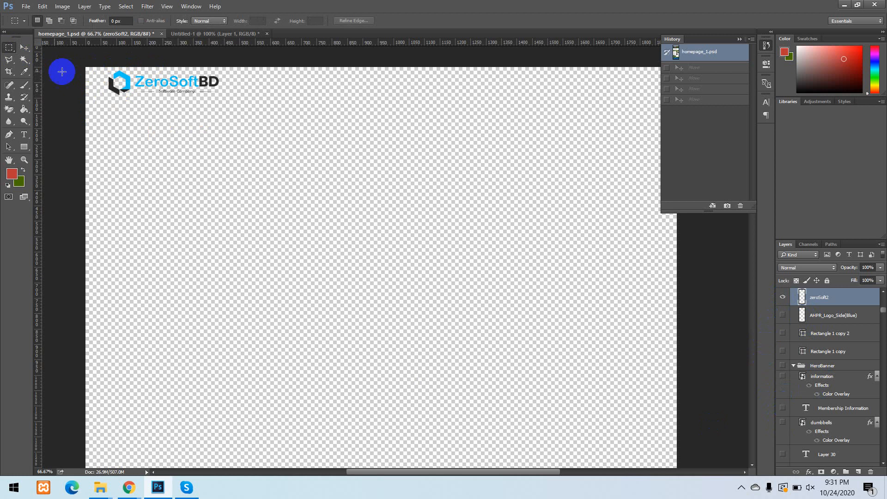
pyautogui.moveTo(85, 67); pyautogui.dragTo(318, 149)
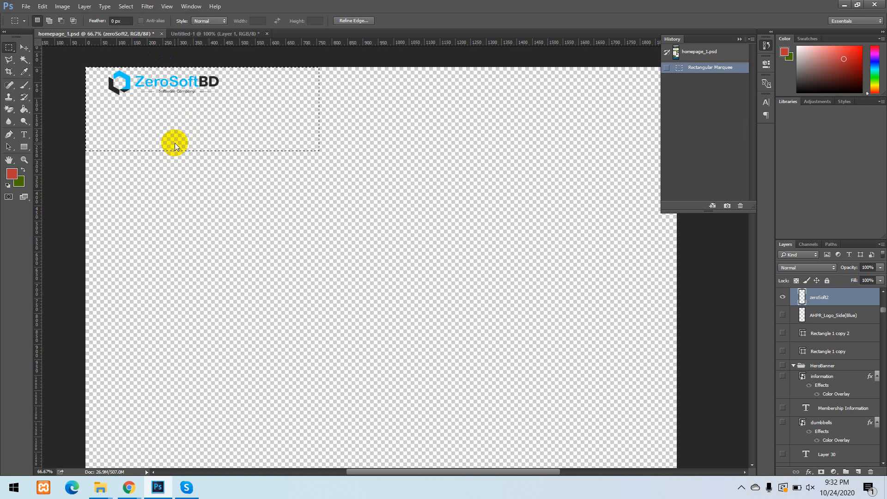
# Create a 358 × 81 pixel document at 72 pixels/inch with transparent background contents, and paste the logo into it.
pyautogui.hotkey('ctrl', 'n')
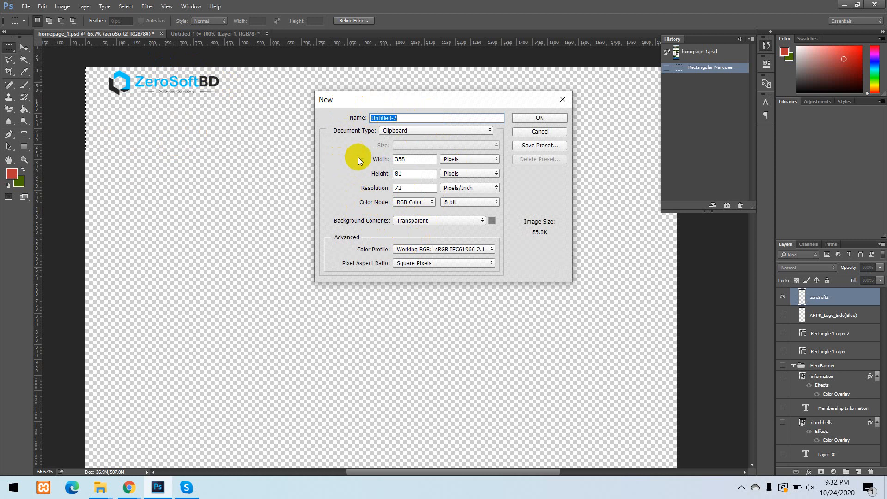
pyautogui.click(403, 119)
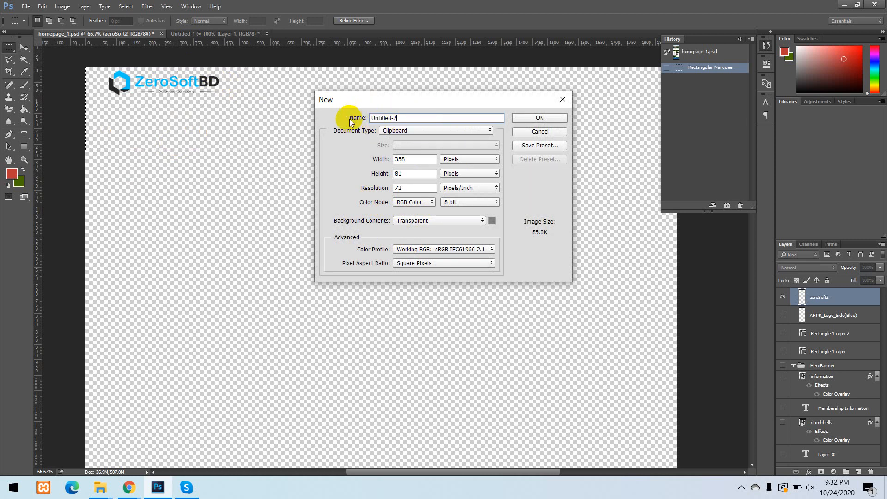
pyautogui.doubleClick(405, 160)
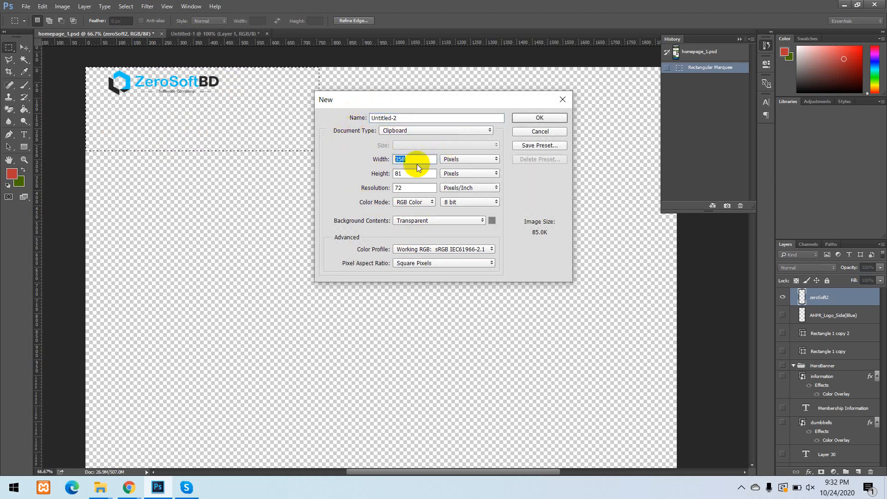
pyautogui.click(462, 159)
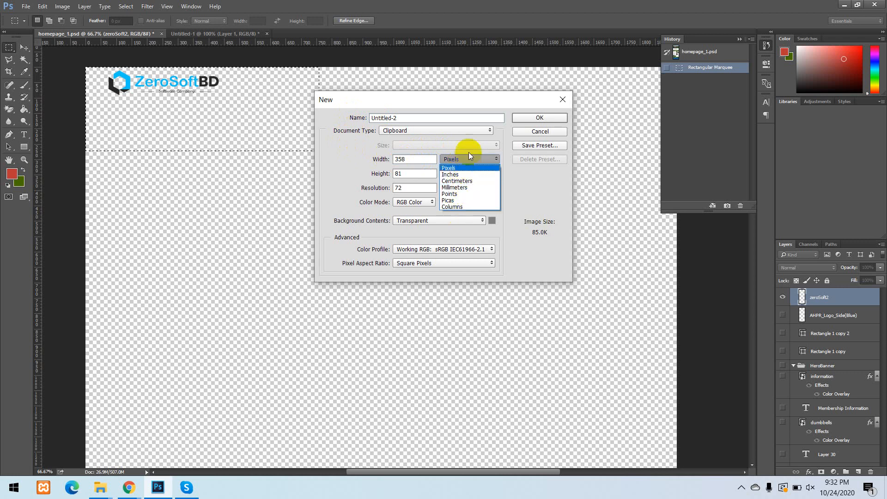
pyautogui.click(449, 160)
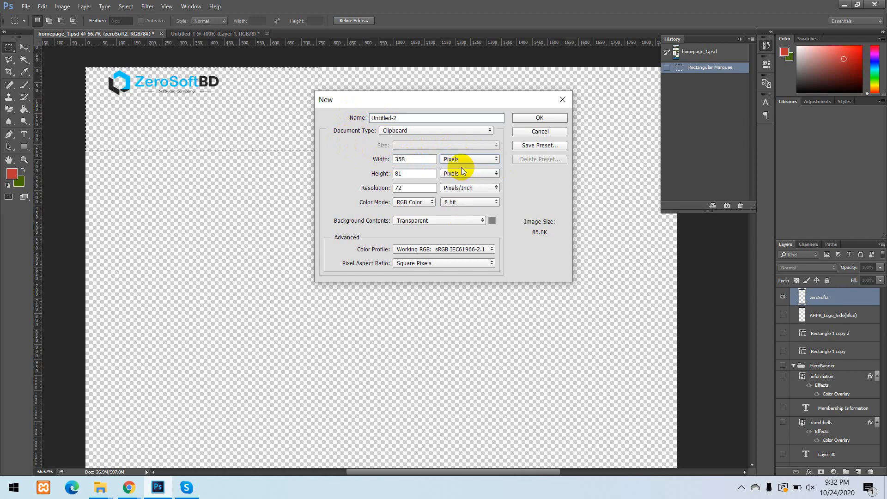
pyautogui.click(367, 190)
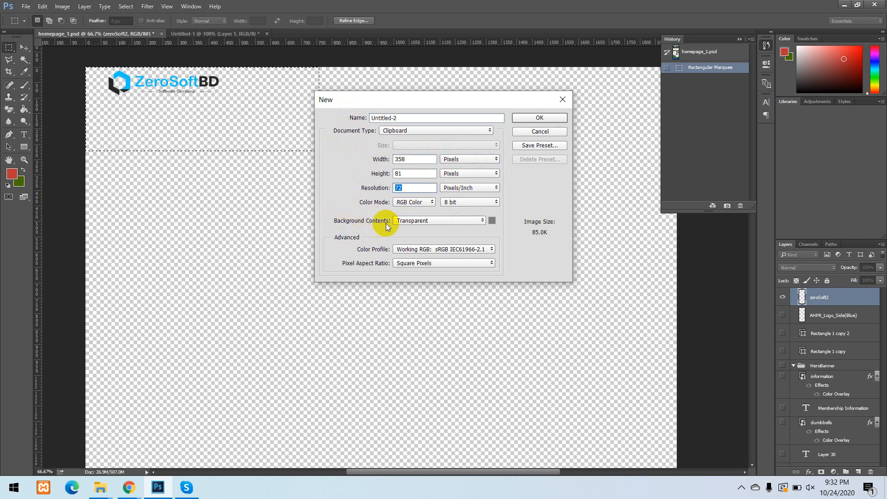
pyautogui.click(425, 224)
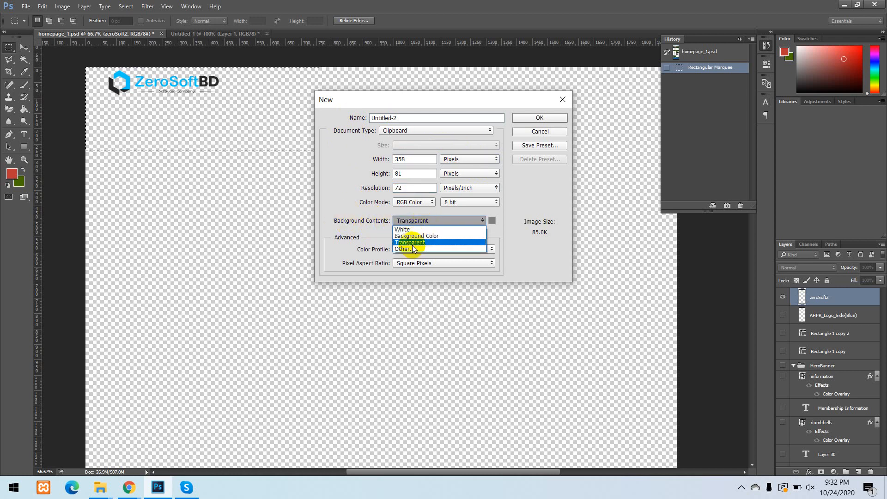
pyautogui.click(422, 242)
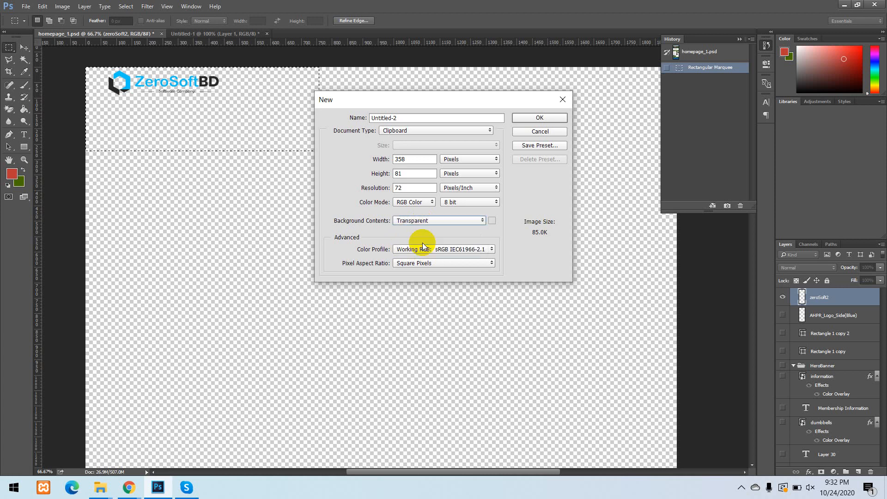
pyautogui.click(453, 225)
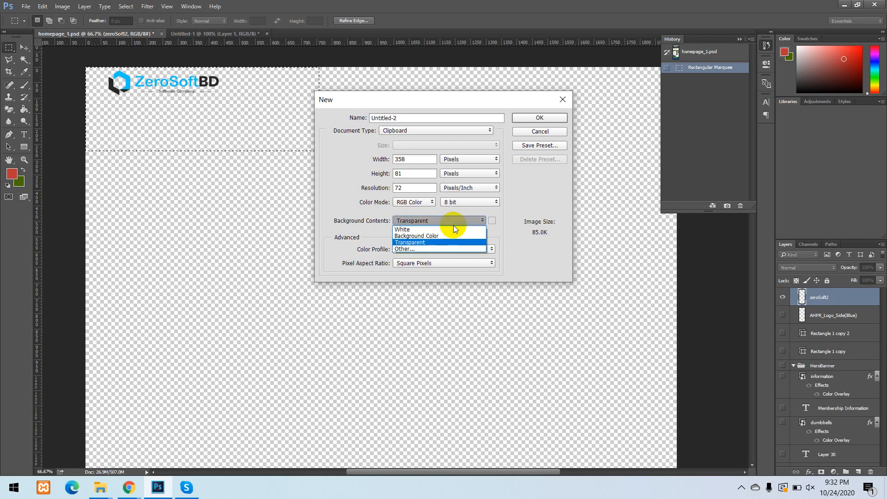
pyautogui.click(412, 243)
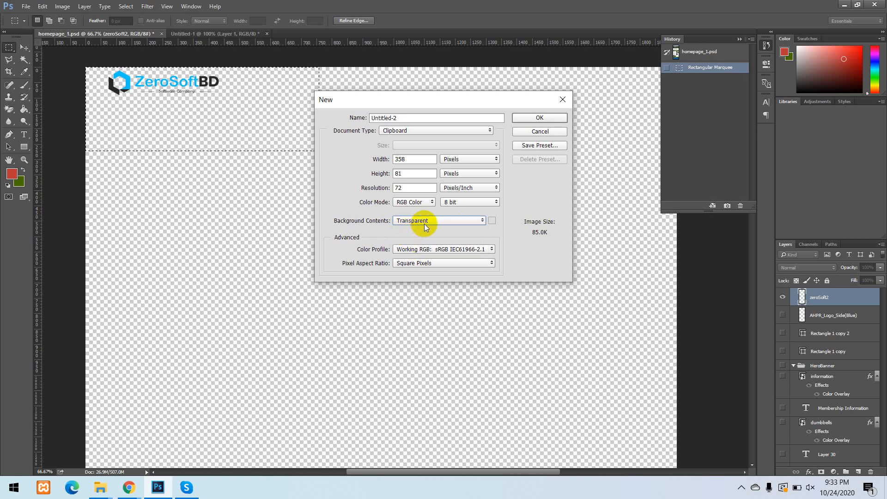
pyautogui.click(542, 117)
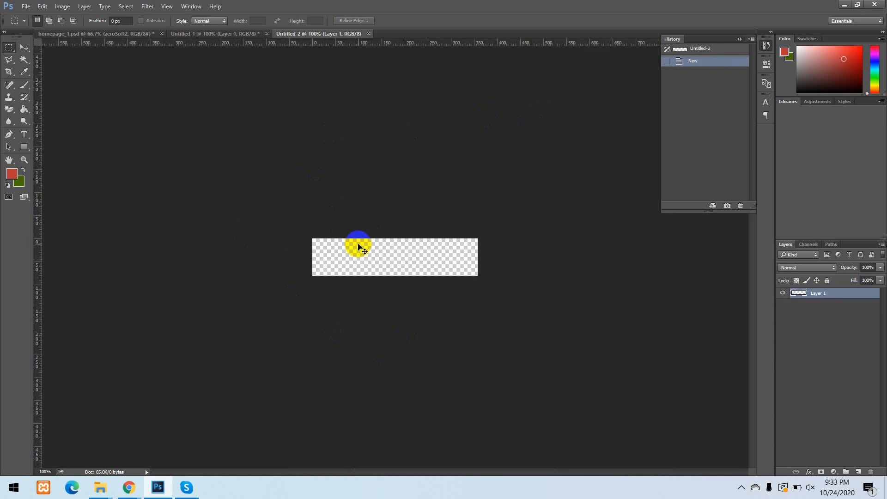
pyautogui.hotkey('ctrl', 'v')
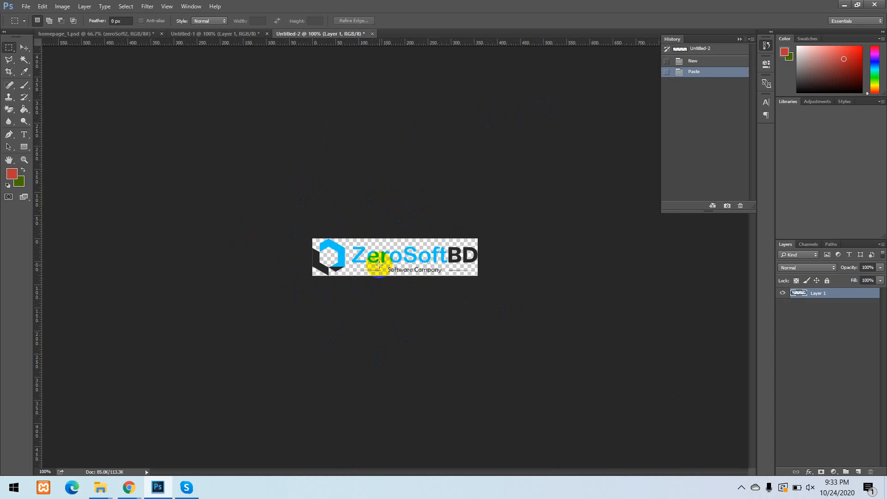
# Save the logo document as logo.png in PNG format with Smallest / Slow compression and no interlacing.
pyautogui.hotkey('ctrl', 's')
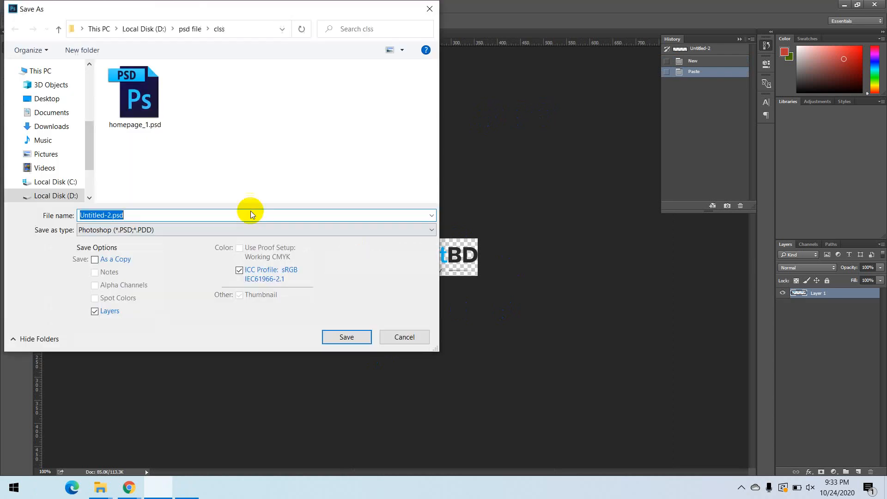
pyautogui.moveTo(178, 6); pyautogui.dragTo(381, 77)
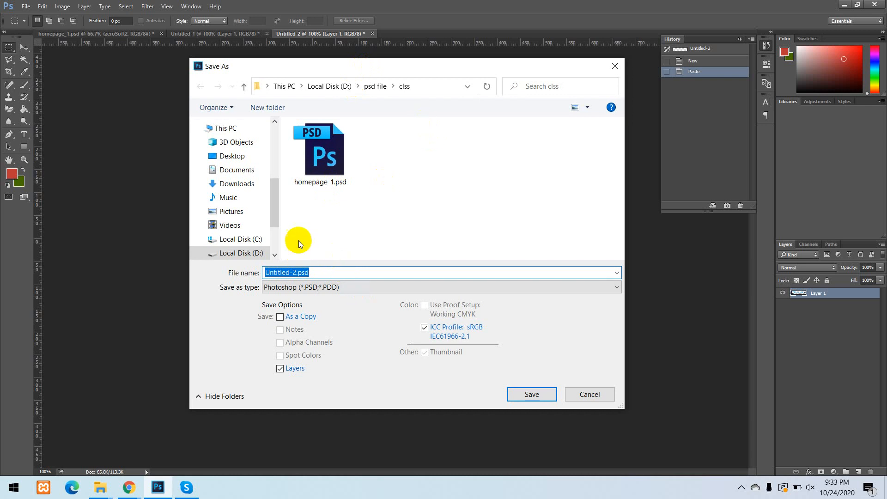
pyautogui.click(325, 273)
pyautogui.write('logo')
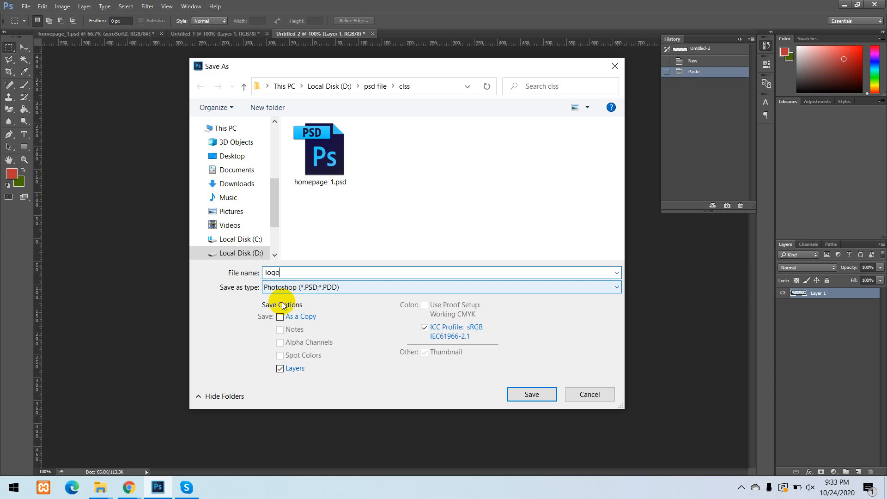
pyautogui.click(317, 288)
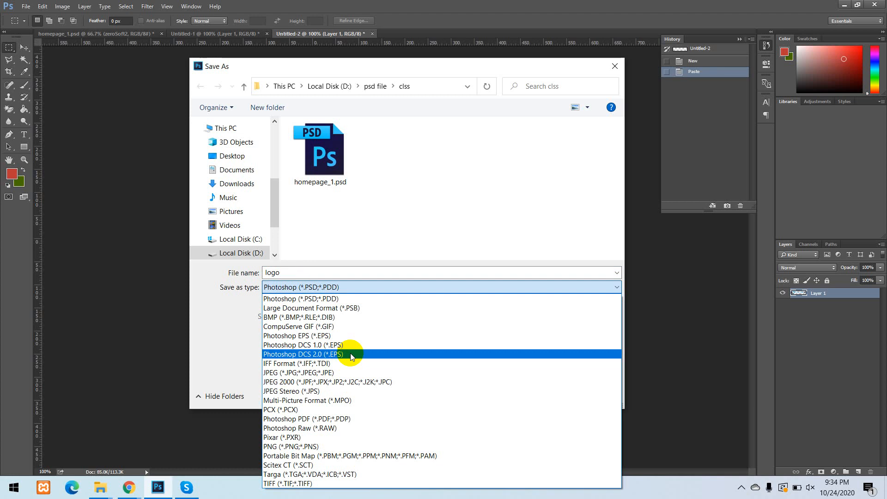
pyautogui.click(314, 446)
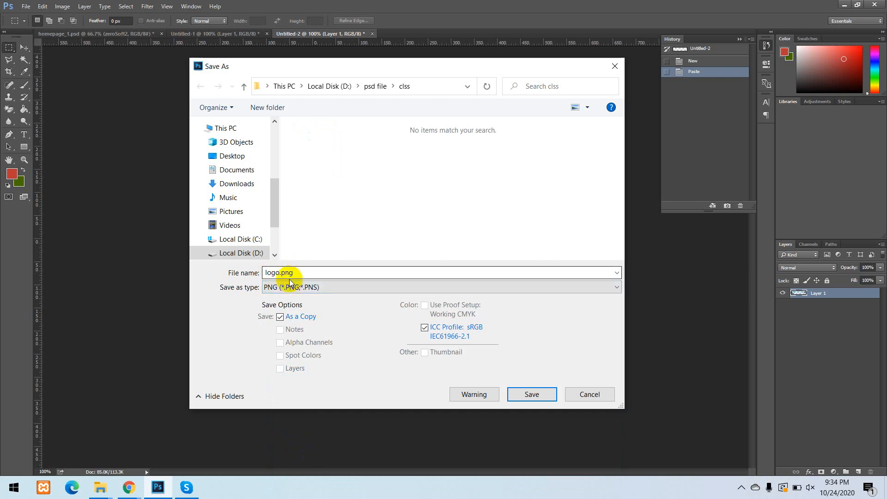
pyautogui.click(526, 395)
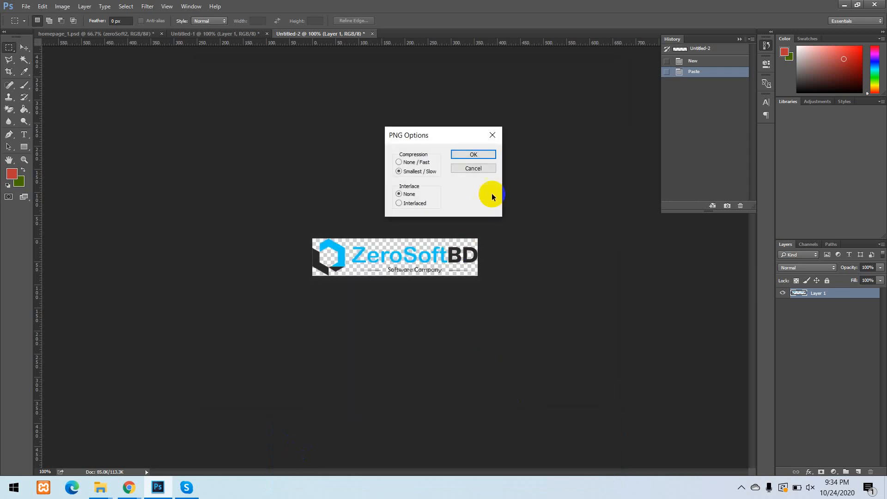
pyautogui.click(459, 153)
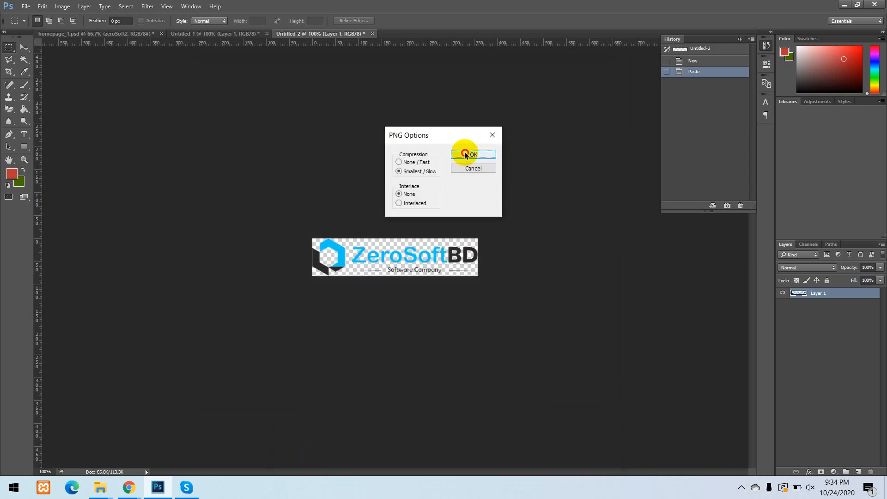
# Return to the homepage_1.psd document and deselect the rectangular marquee around the logo.
pyautogui.click(92, 37)
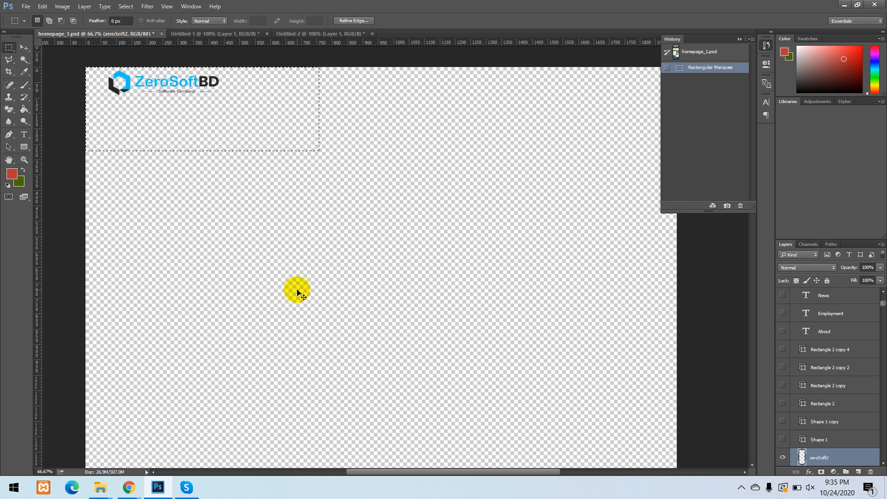
pyautogui.click(297, 290)
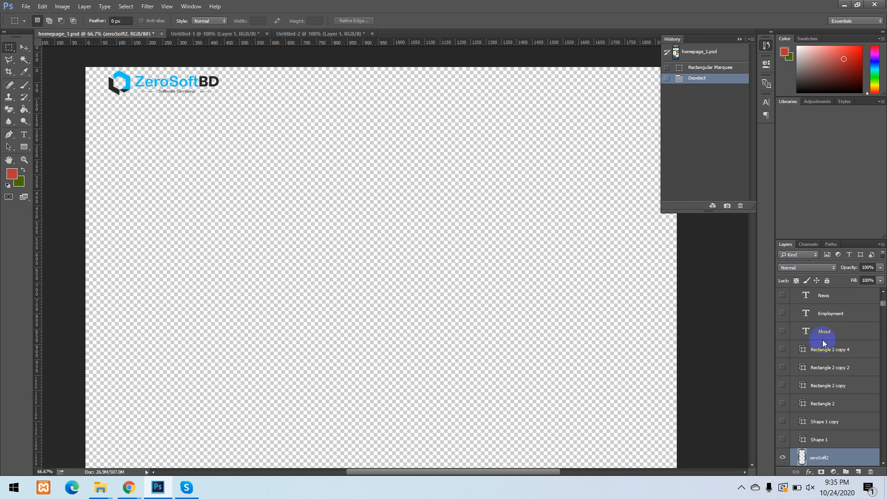
# Toggle all layers except zeroSoft2 on and off, and try the visibility of Shape 1, Shape 1 copy and Rectangle 2 individually.
pyautogui.scroll(-3, 827, 434)
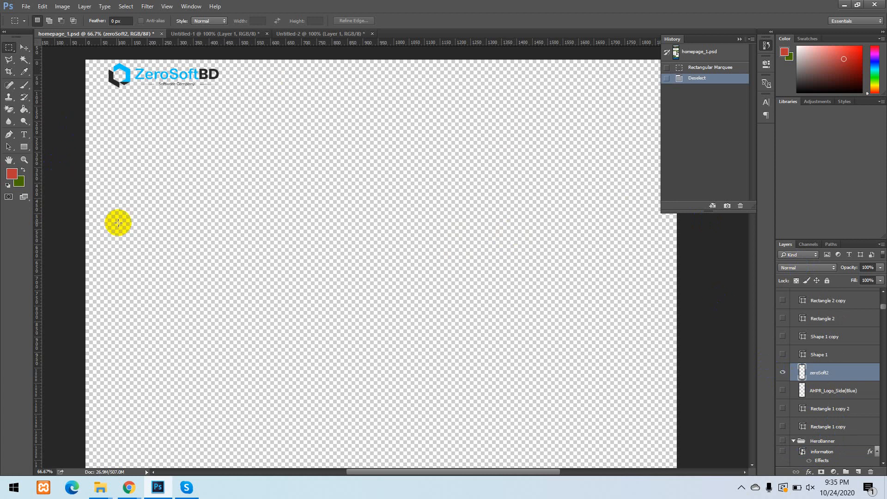
pyautogui.moveTo(792, 381); pyautogui.dragTo(789, 376)
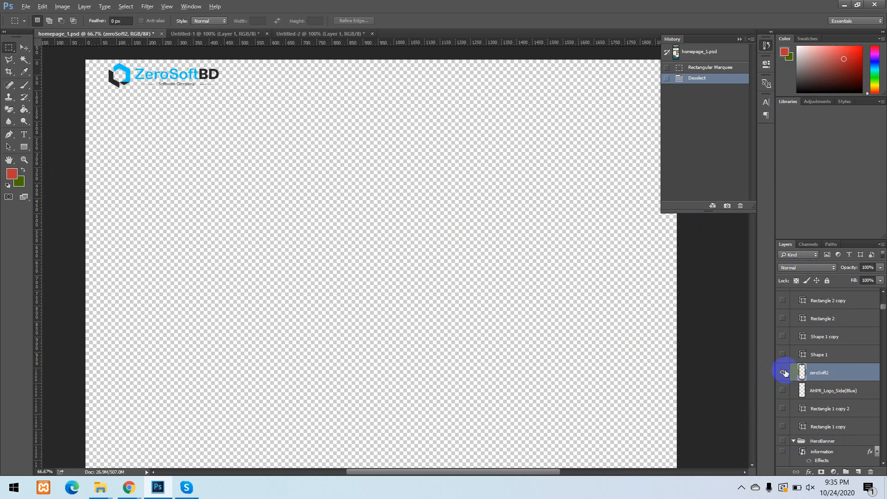
pyautogui.keyDown('alt'); pyautogui.click(783, 374); pyautogui.keyUp('alt')
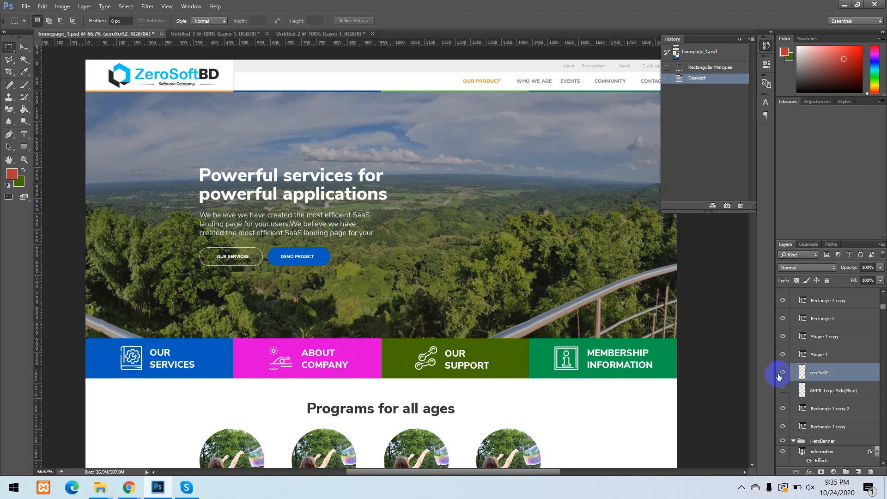
pyautogui.keyDown('alt'); pyautogui.click(781, 372); pyautogui.keyUp('alt')
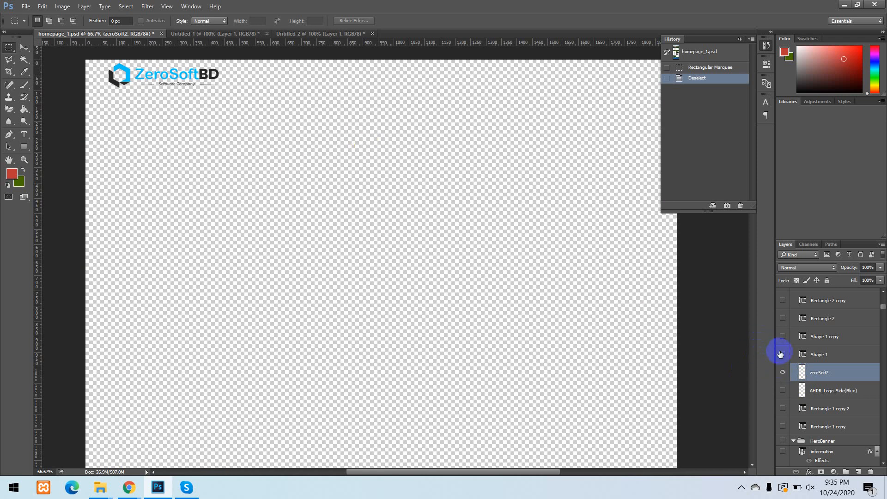
pyautogui.click(781, 355)
pyautogui.click(782, 336)
pyautogui.click(782, 319)
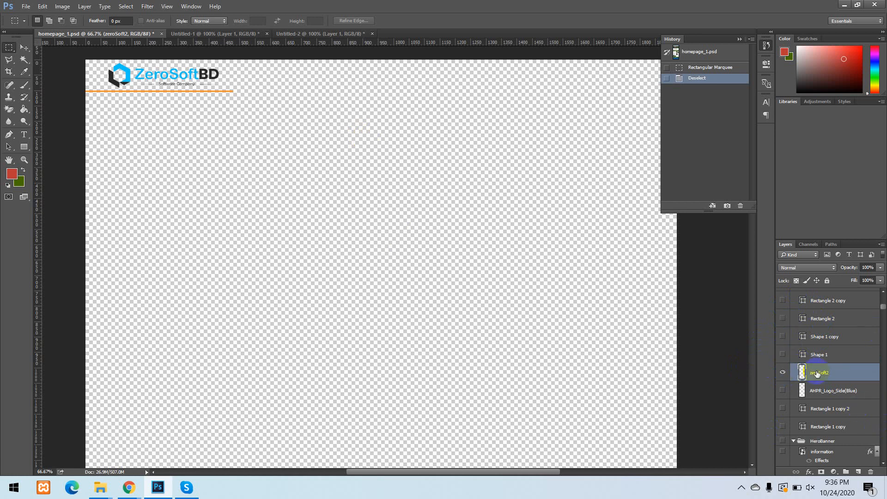
pyautogui.keyDown('alt'); pyautogui.click(782, 372); pyautogui.keyUp('alt')
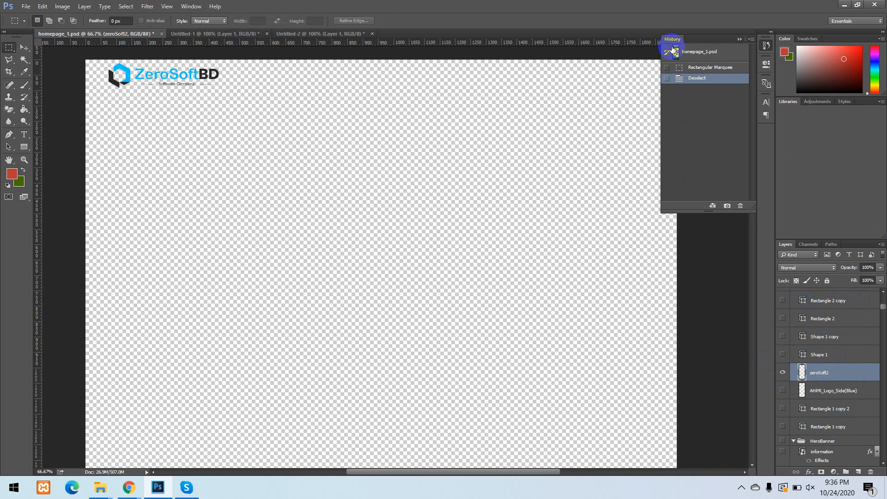
# Collapse and reopen the document history, and revert homepage_1.psd to its opening snapshot.
pyautogui.click(741, 39)
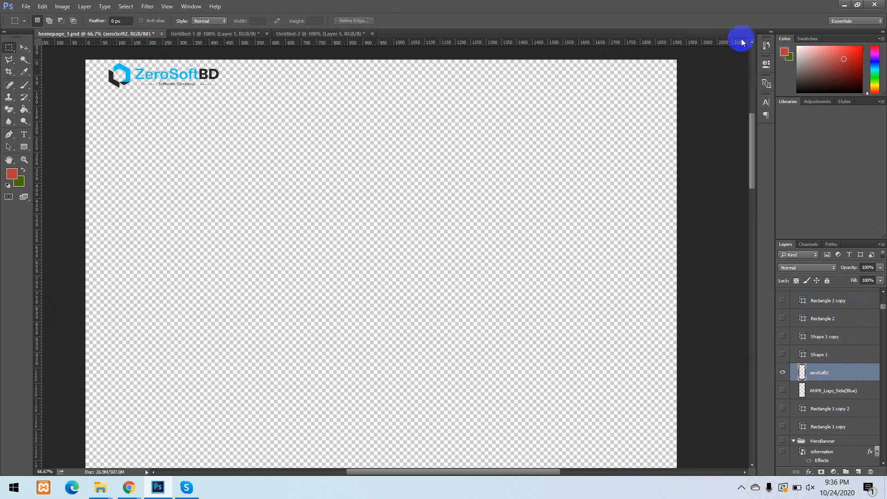
pyautogui.click(765, 45)
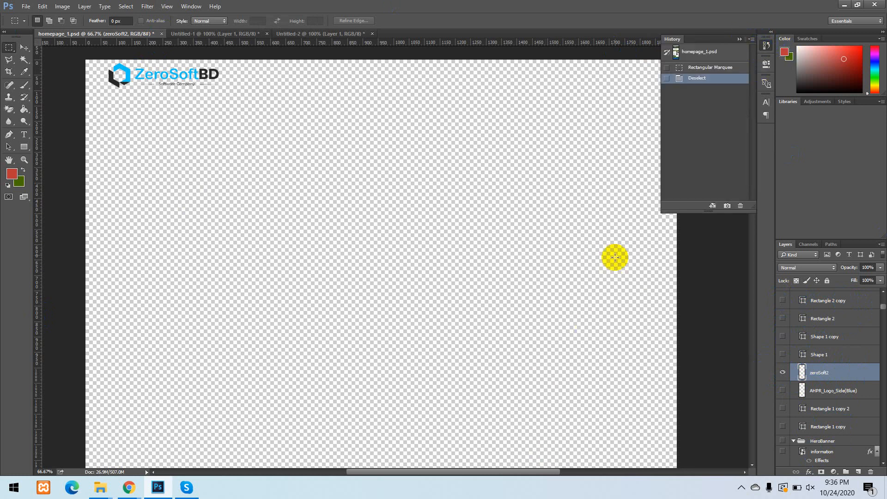
pyautogui.click(717, 54)
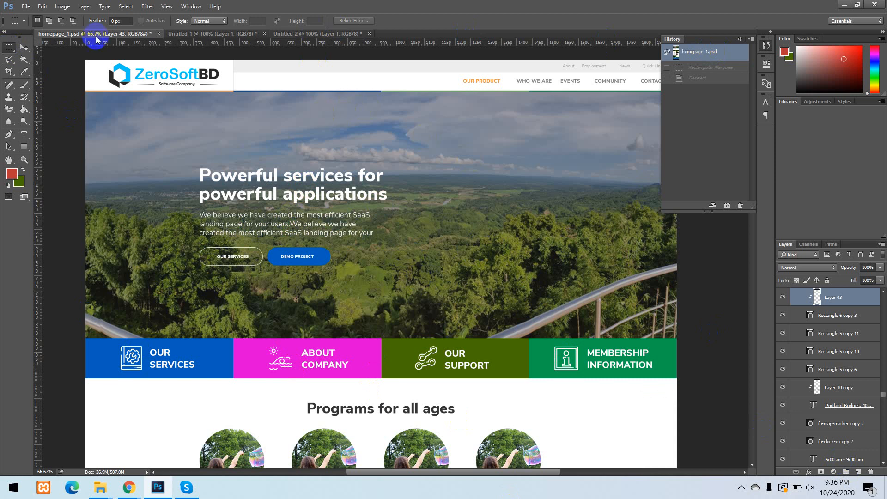
# Choose the Polygonal Lasso tool and zoom the homepage to 100% around the hero section.
pyautogui.click(9, 63)
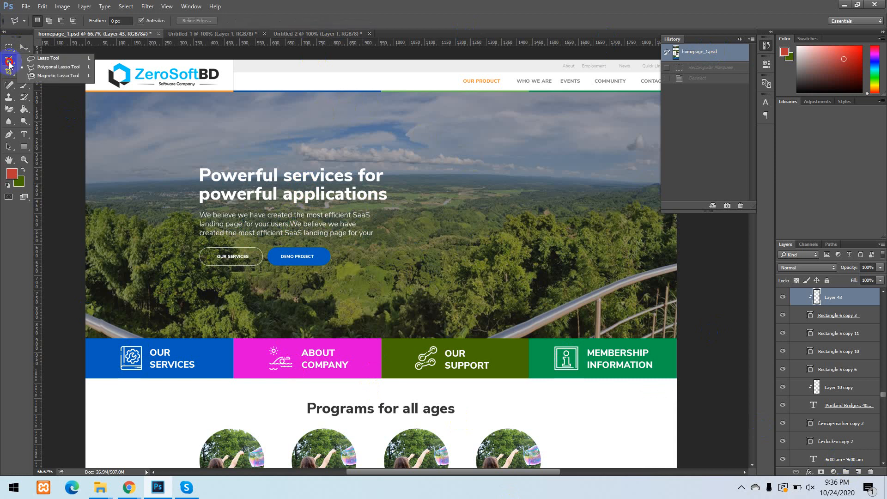
pyautogui.click(75, 67)
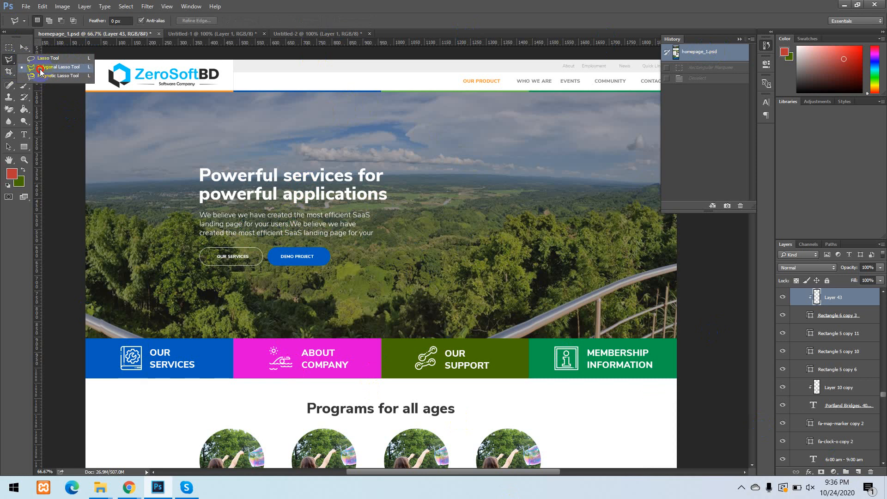
pyautogui.click(52, 69)
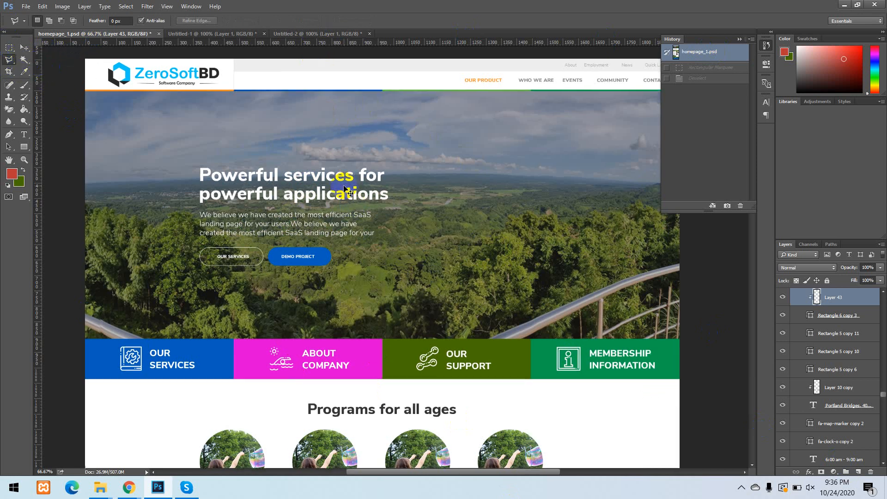
pyautogui.hotkey('ctrl', '+')
pyautogui.click(396, 356)
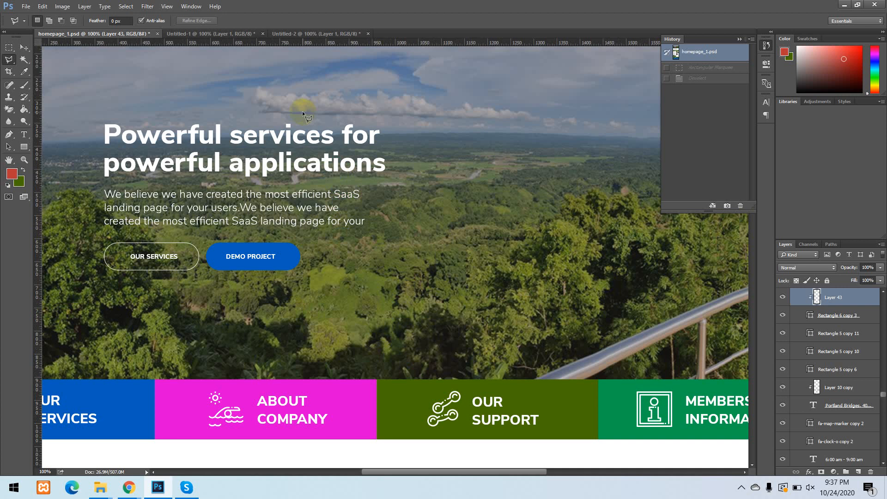
pyautogui.moveTo(221, 99); pyautogui.dragTo(426, 229)
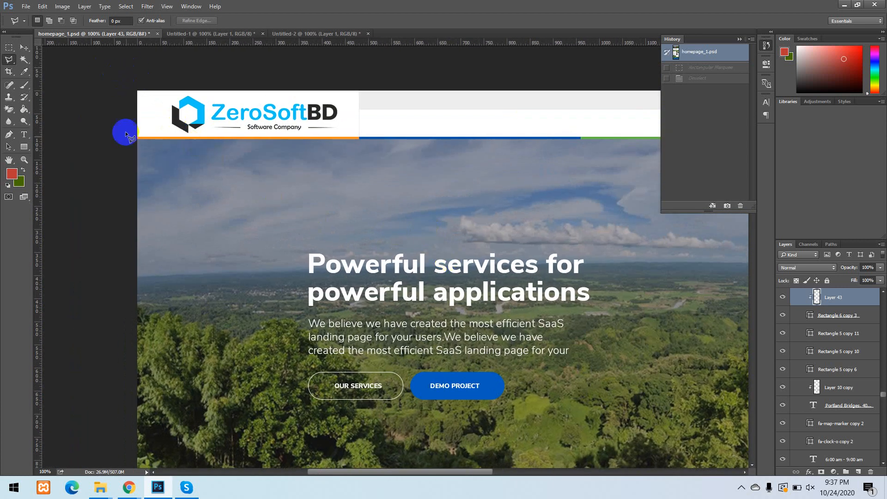
pyautogui.click(304, 66)
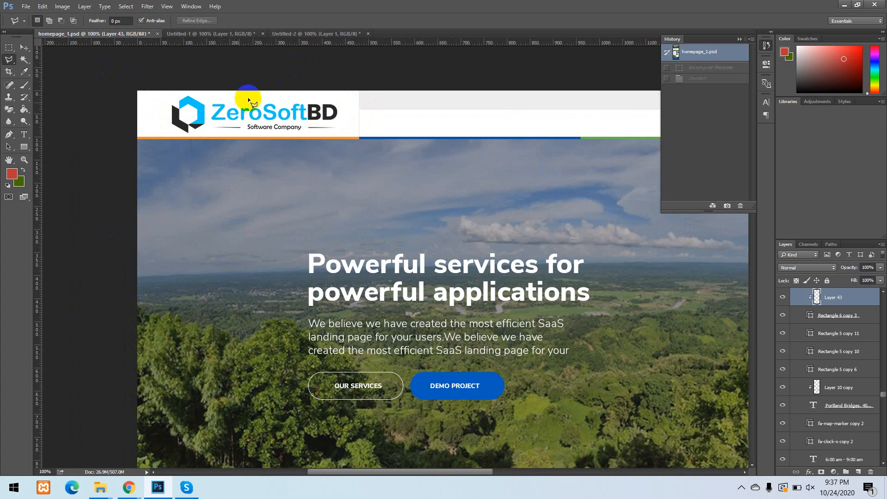
pyautogui.click(244, 367)
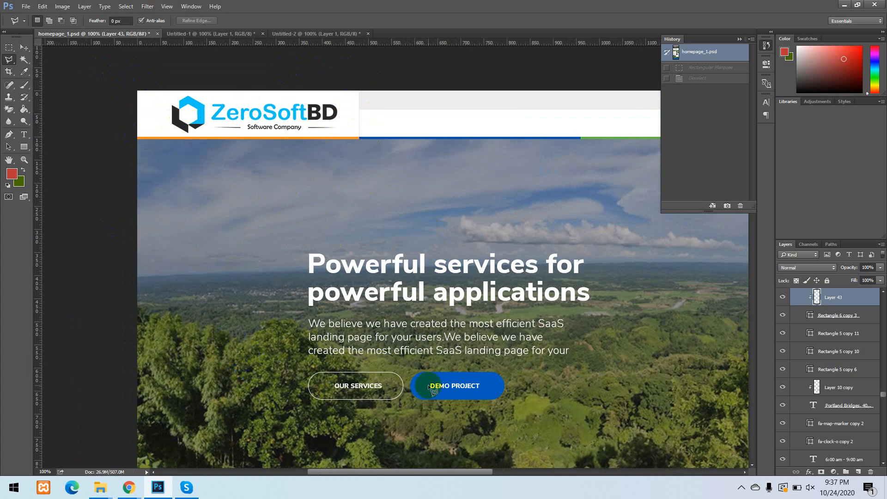
pyautogui.click(8, 60)
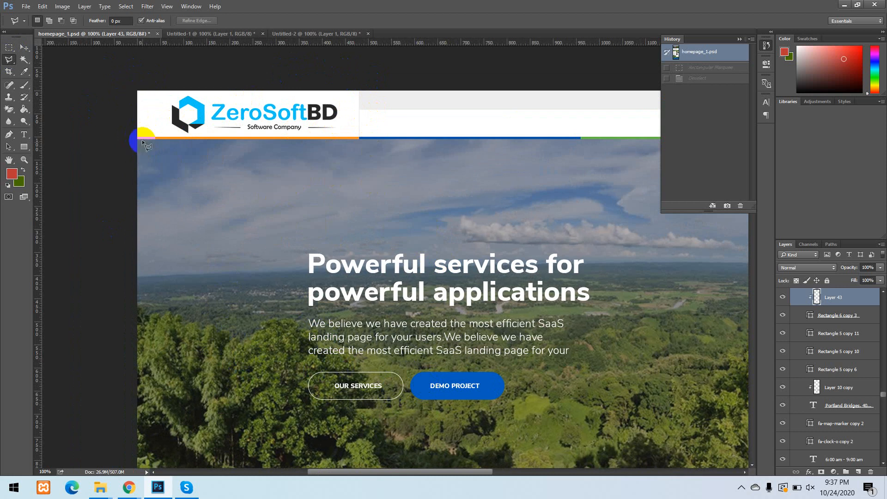
pyautogui.moveTo(401, 388)
pyautogui.mouseDown()
pyautogui.moveTo(326, 291)
pyautogui.moveTo(292, 160)
pyautogui.moveTo(280, 281)
pyautogui.mouseUp()
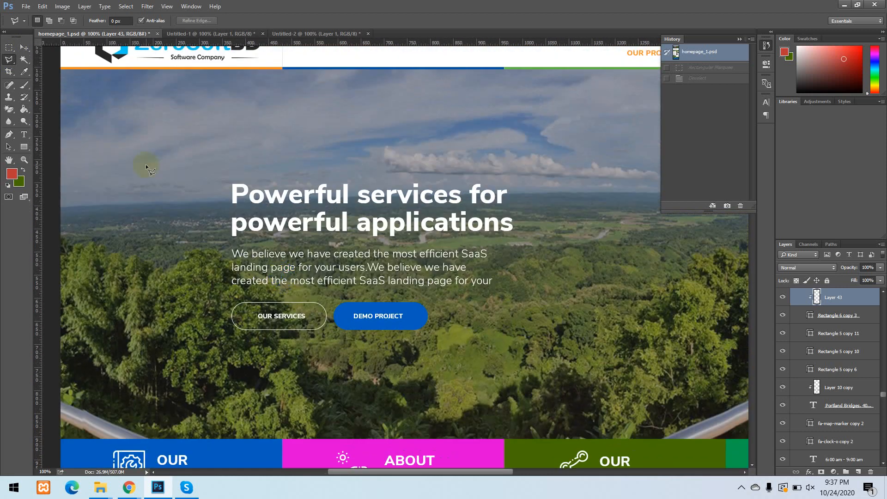
# Draw a rectangular marquee about 710 px wide and 430 px high around the hero text and buttons, and revert to the opening snapshot.
pyautogui.click(8, 47)
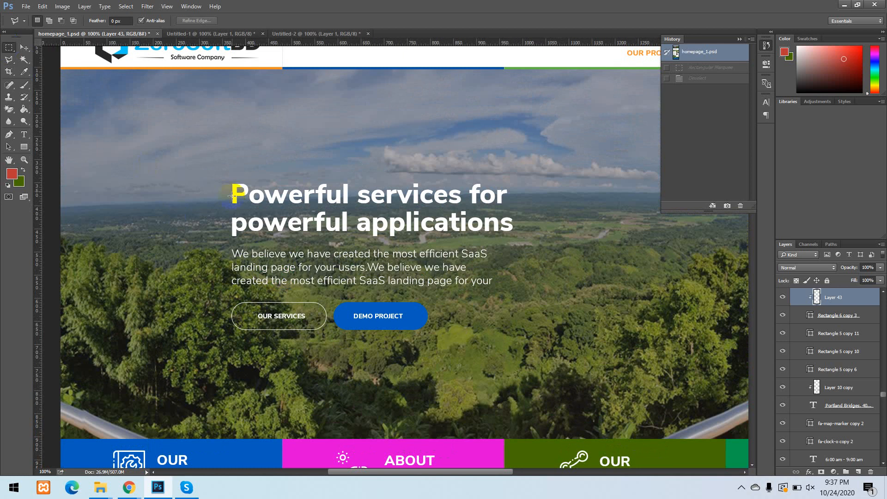
pyautogui.click(318, 302)
pyautogui.moveTo(318, 302); pyautogui.dragTo(556, 370)
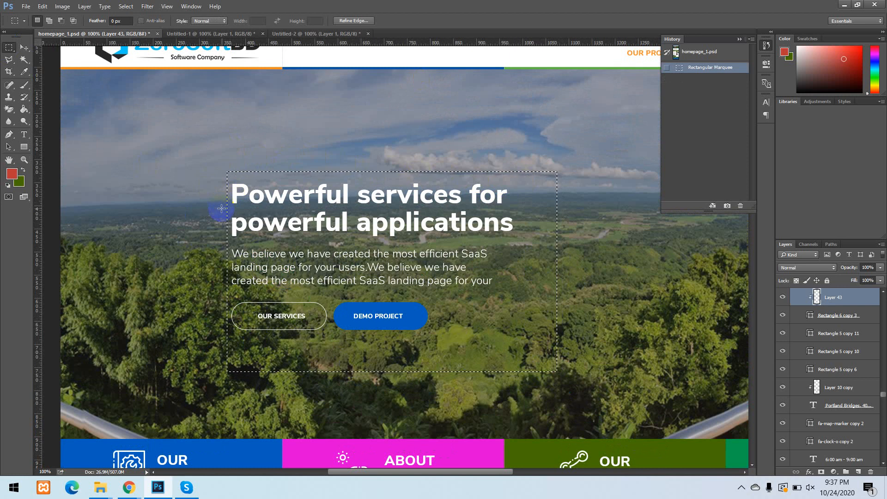
pyautogui.click(25, 61)
pyautogui.click(719, 52)
# Draw a six-sided Polygonal Lasso selection about 1020 px wide and 600 px high around the hero text and buttons.
pyautogui.click(9, 59)
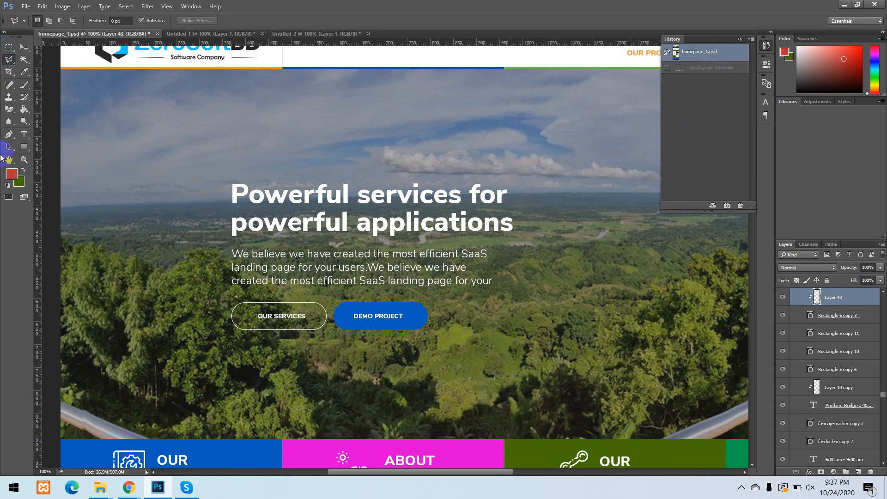
pyautogui.click(311, 315)
pyautogui.moveTo(218, 183)
pyautogui.mouseDown()
pyautogui.moveTo(204, 308)
pyautogui.moveTo(158, 212)
pyautogui.mouseUp()
pyautogui.moveTo(159, 138)
pyautogui.mouseDown()
pyautogui.moveTo(171, 249)
pyautogui.moveTo(148, 266)
pyautogui.moveTo(137, 259)
pyautogui.moveTo(223, 216)
pyautogui.mouseUp()
pyautogui.click(122, 268)
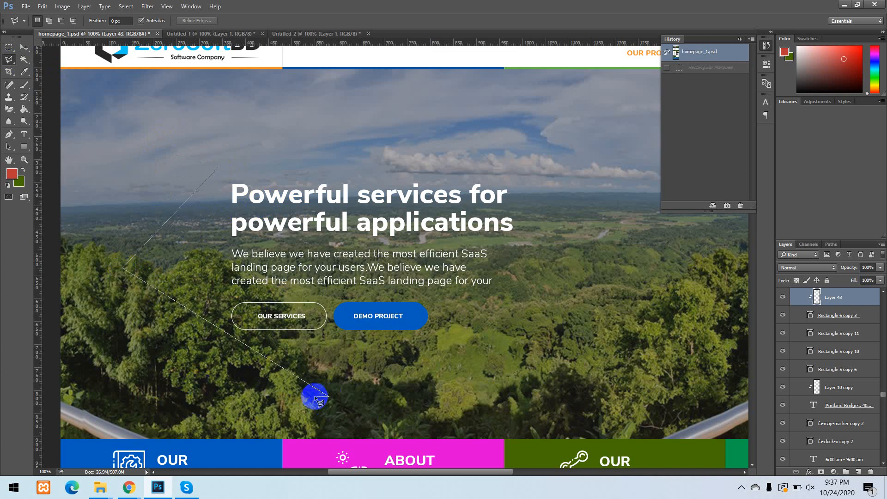
pyautogui.click(328, 396)
pyautogui.click(593, 265)
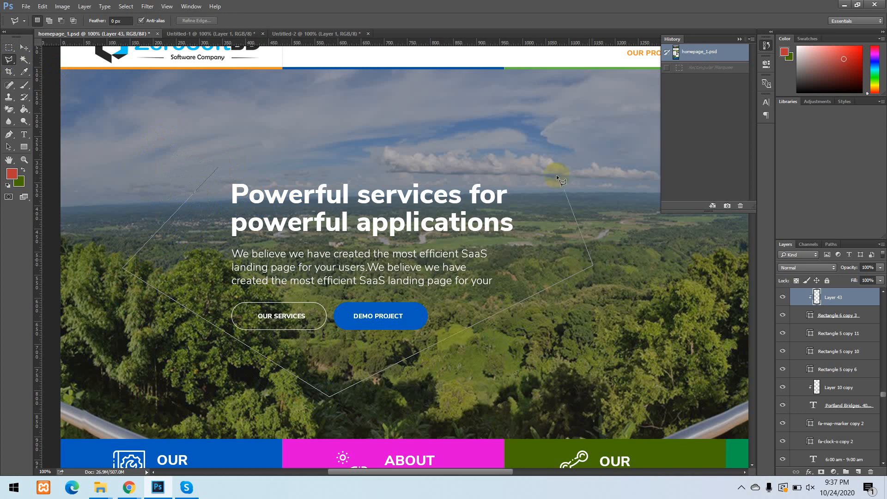
pyautogui.click(520, 117)
pyautogui.doubleClick(219, 168)
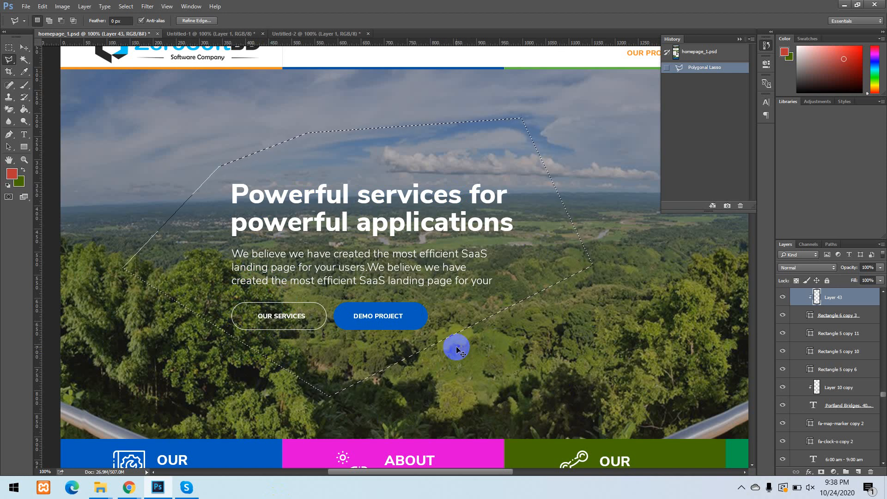
# Copy the selected hero area and create a 1019 × 604 pixel document at 72 pixels/inch with transparent background contents.
pyautogui.hotkey('ctrl', 'n')
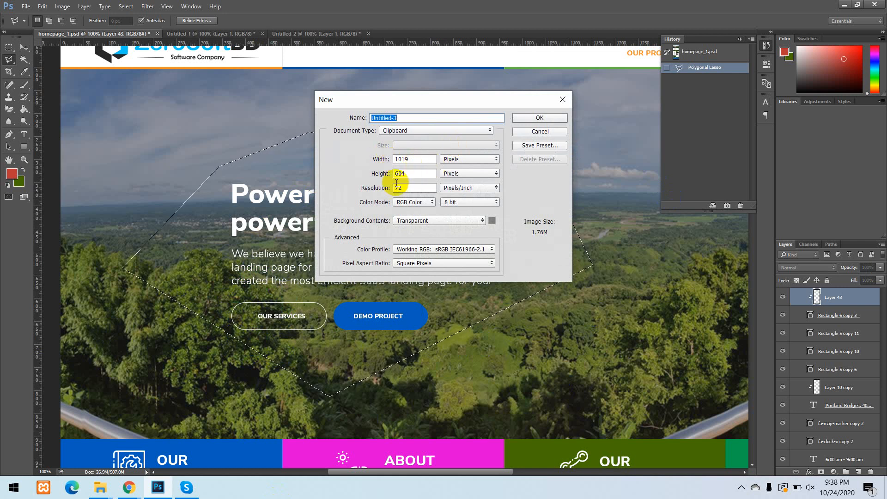
pyautogui.click(534, 119)
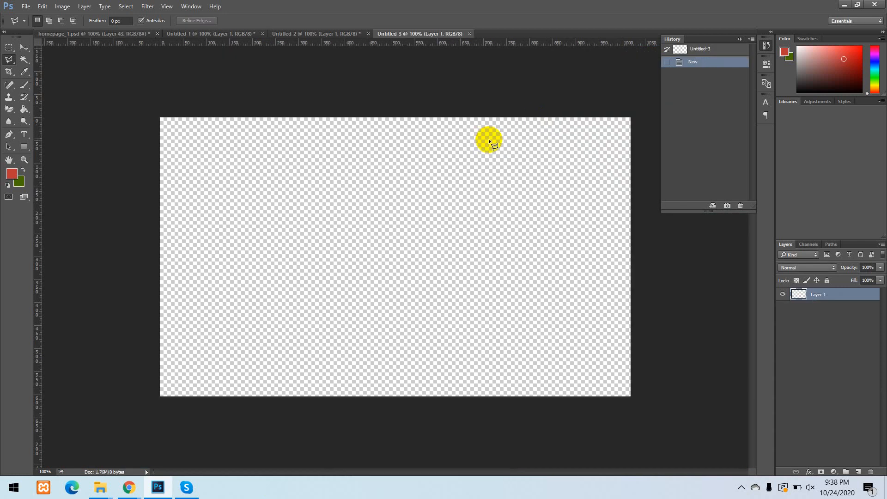
# Paste the copied hero area into the new transparent document and close that document without saving.
pyautogui.hotkey('ctrl', 'v')
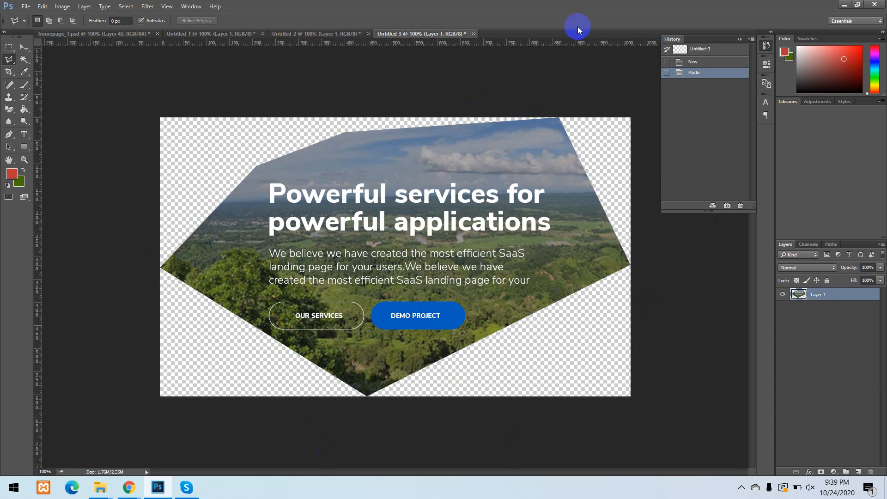
pyautogui.click(473, 34)
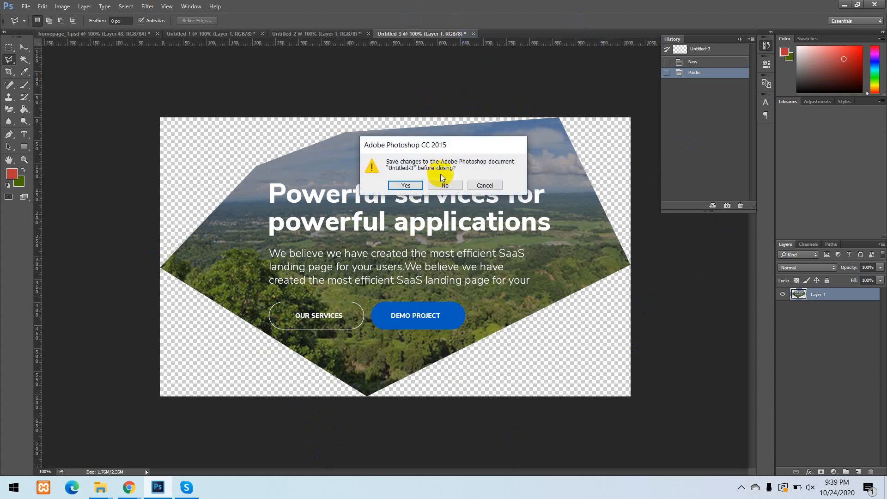
pyautogui.click(443, 185)
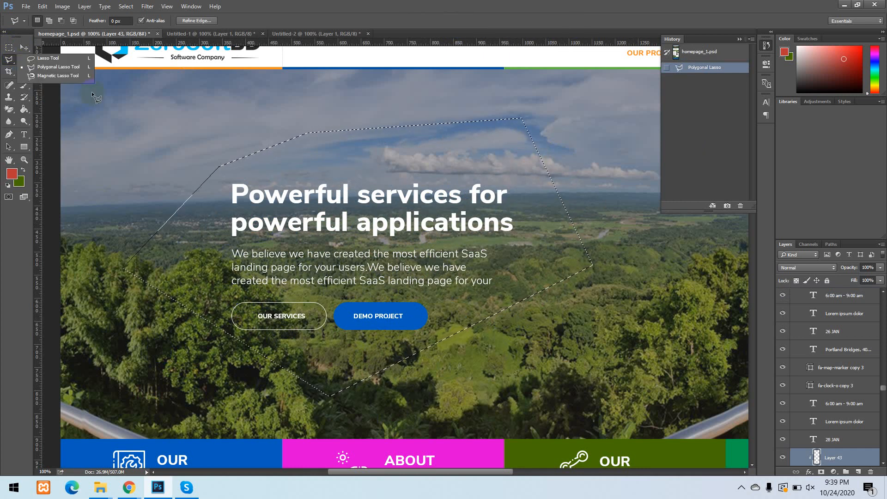
pyautogui.click(114, 89)
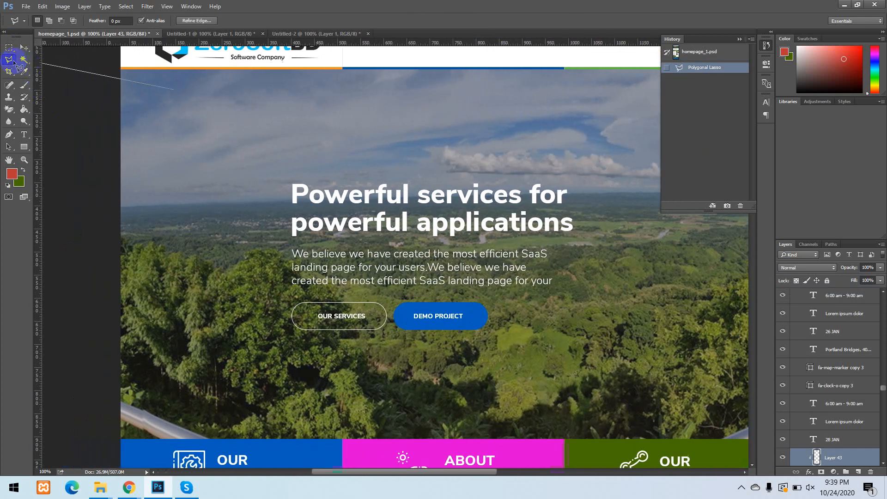
pyautogui.doubleClick(76, 82)
pyautogui.click(419, 187)
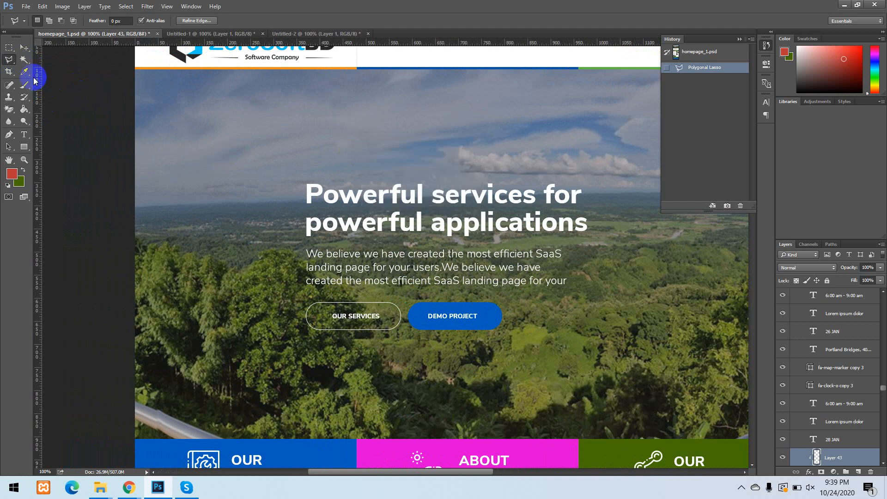
# Draw a Magnetic Lasso selection about 970 px wide and 710 px high around the hero text and buttons, and revert to the opening snapshot.
pyautogui.moveTo(13, 66); pyautogui.dragTo(24, 69)
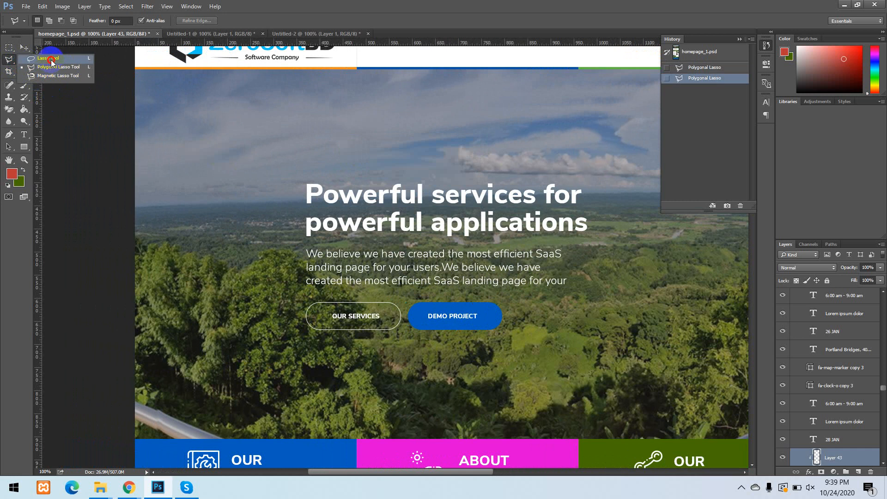
pyautogui.click(61, 79)
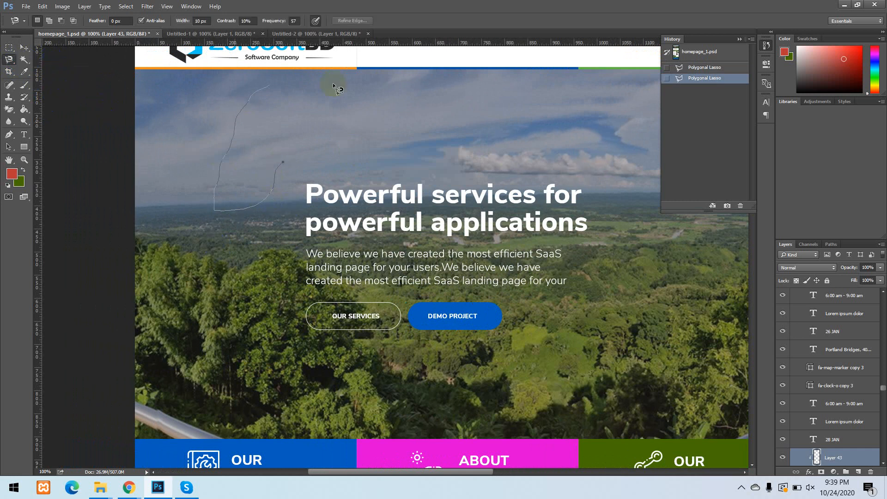
pyautogui.moveTo(339, 146)
pyautogui.mouseDown()
pyautogui.moveTo(293, 263)
pyautogui.moveTo(251, 250)
pyautogui.moveTo(221, 283)
pyautogui.moveTo(226, 370)
pyautogui.moveTo(255, 404)
pyautogui.moveTo(414, 423)
pyautogui.moveTo(620, 401)
pyautogui.moveTo(647, 378)
pyautogui.moveTo(645, 214)
pyautogui.moveTo(450, 191)
pyautogui.moveTo(308, 226)
pyautogui.moveTo(289, 242)
pyautogui.moveTo(286, 231)
pyautogui.moveTo(300, 296)
pyautogui.moveTo(271, 251)
pyautogui.moveTo(301, 178)
pyautogui.mouseUp()
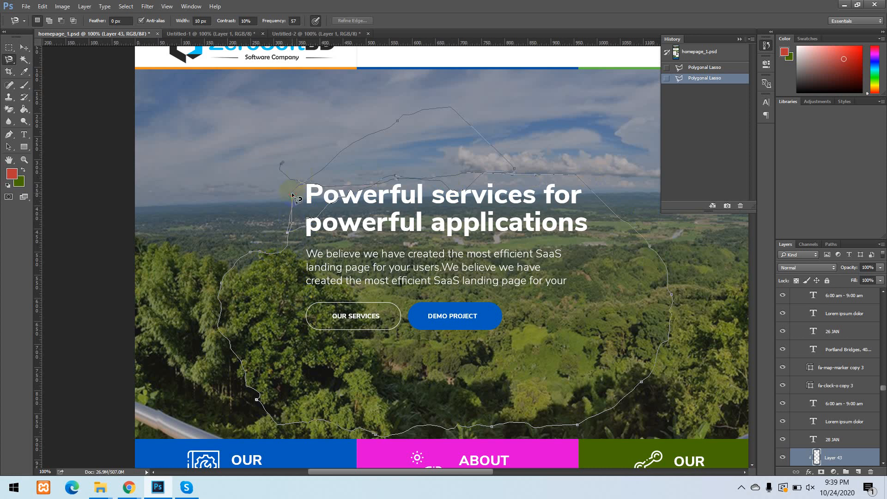
pyautogui.click(293, 191)
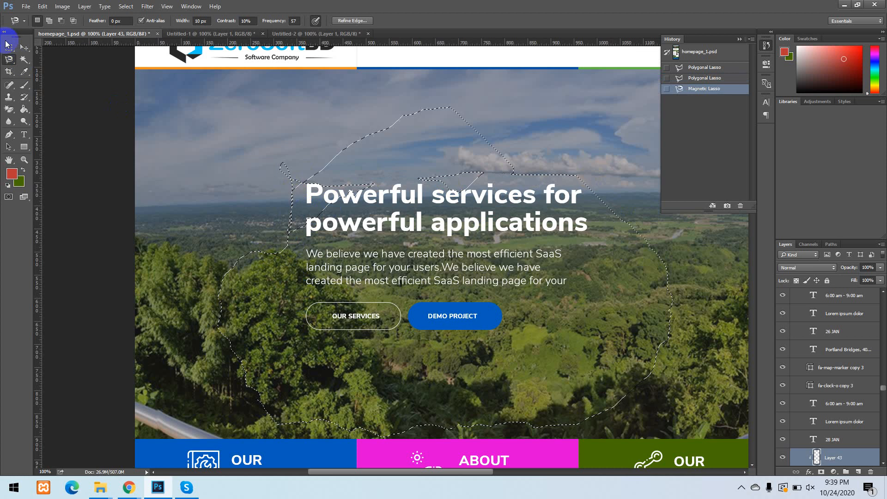
pyautogui.click(7, 59)
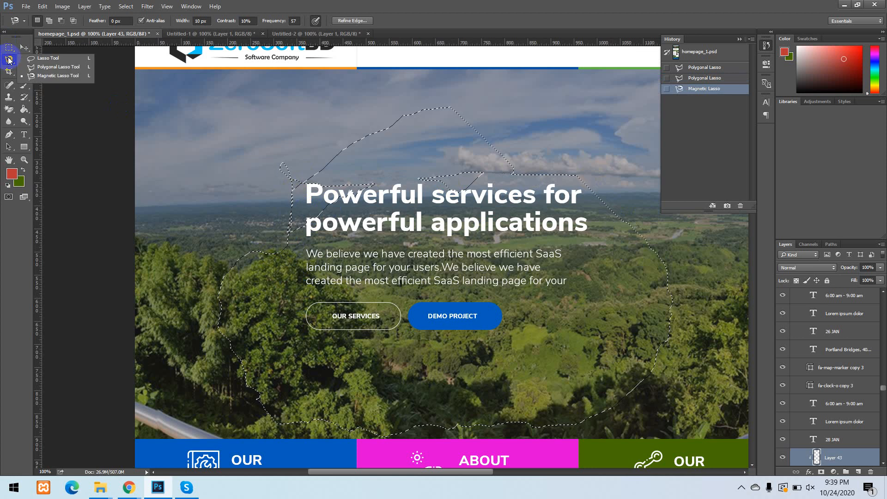
pyautogui.click(705, 57)
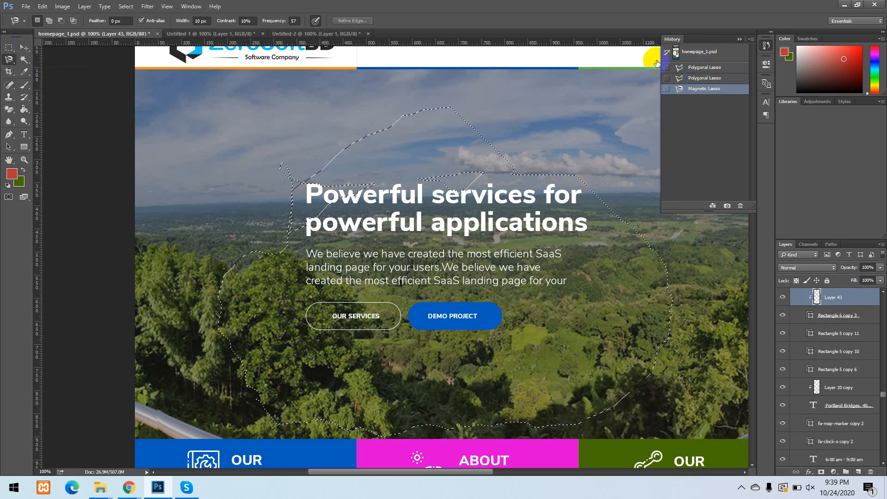
# Try to select areas of the hero image's sky and heading with the Quick Selection tool.
pyautogui.click(24, 59)
pyautogui.rightClick(25, 62)
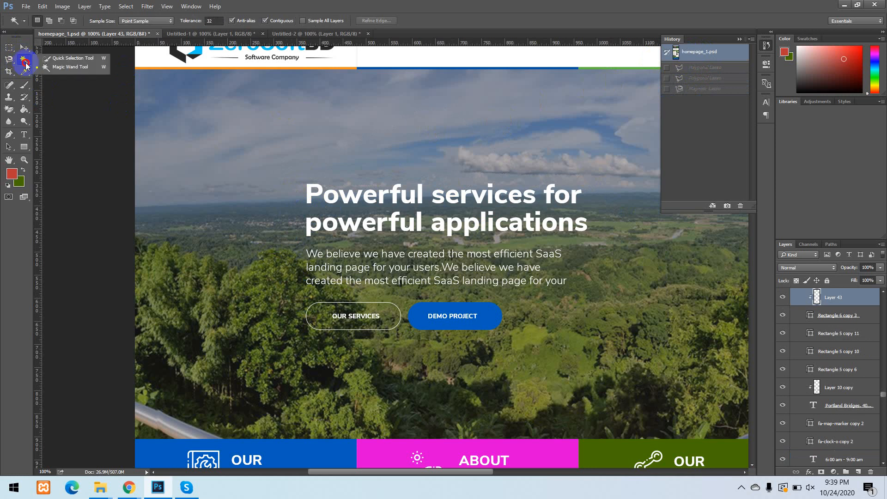
pyautogui.click(64, 76)
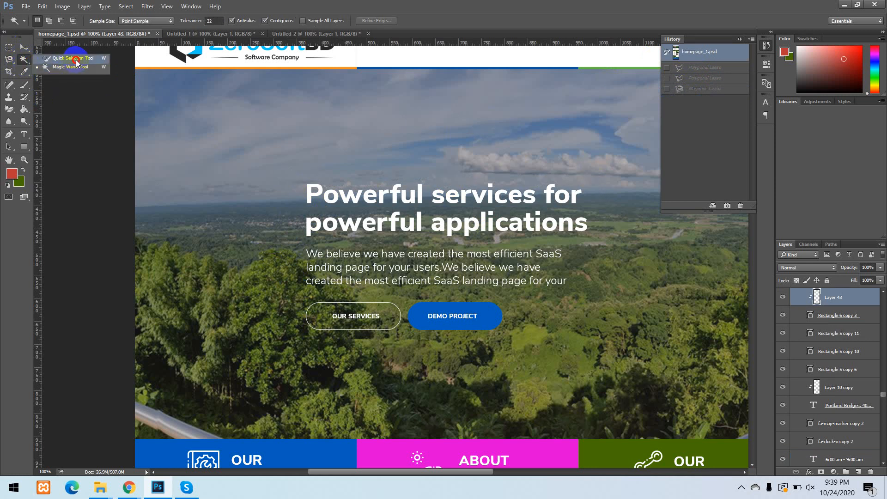
pyautogui.click(76, 59)
pyautogui.click(267, 147)
pyautogui.click(318, 190)
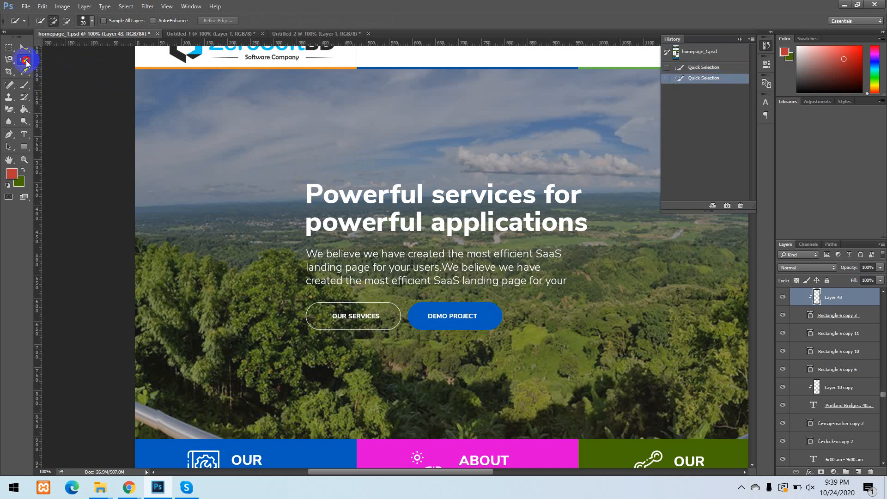
# Try to select the hero image's sky with the Magic Wand at tolerance 32, and deselect.
pyautogui.moveTo(27, 63); pyautogui.dragTo(65, 70)
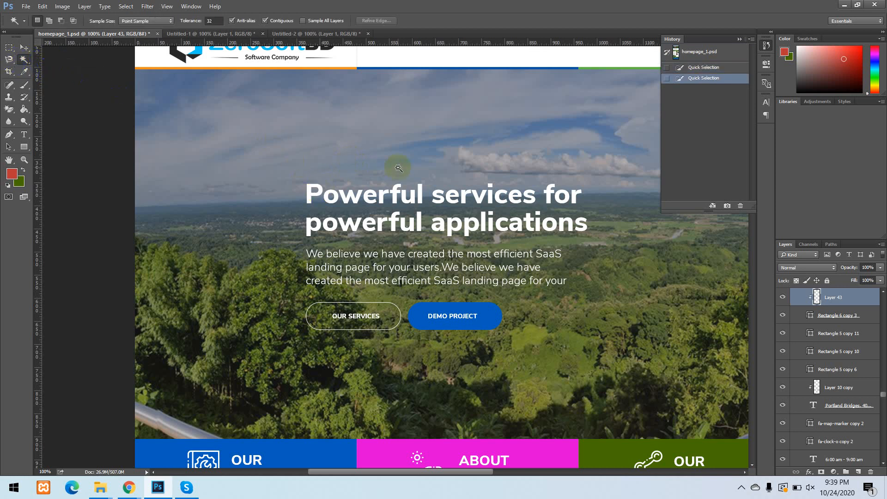
pyautogui.scroll(-2, 398, 168)
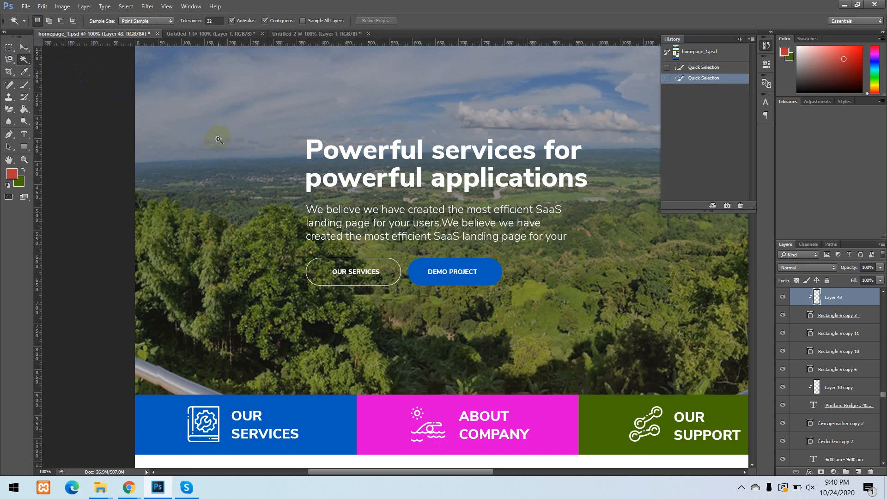
pyautogui.click(500, 93)
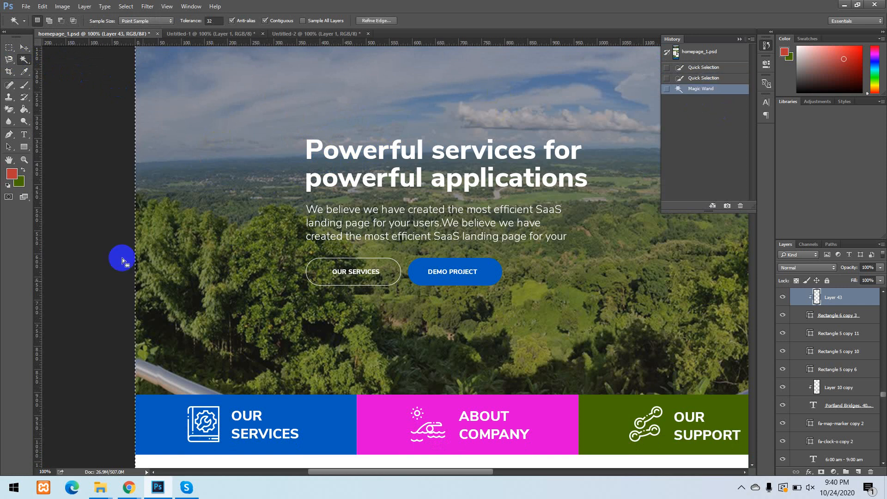
pyautogui.click(322, 331)
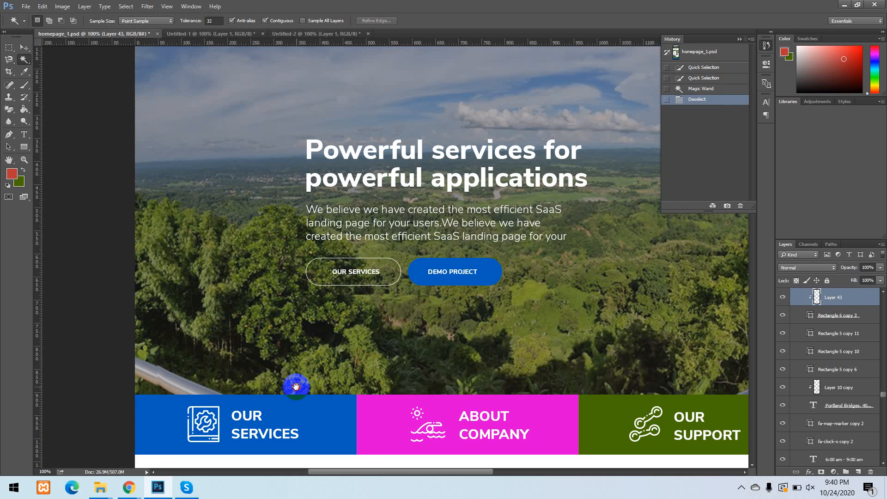
# Try the Magic Wand on the girl-and-bubble photo above the lower call-to-action section, and save the document.
pyautogui.moveTo(293, 382); pyautogui.dragTo(293, 100)
pyautogui.moveTo(412, 252); pyautogui.dragTo(421, 115)
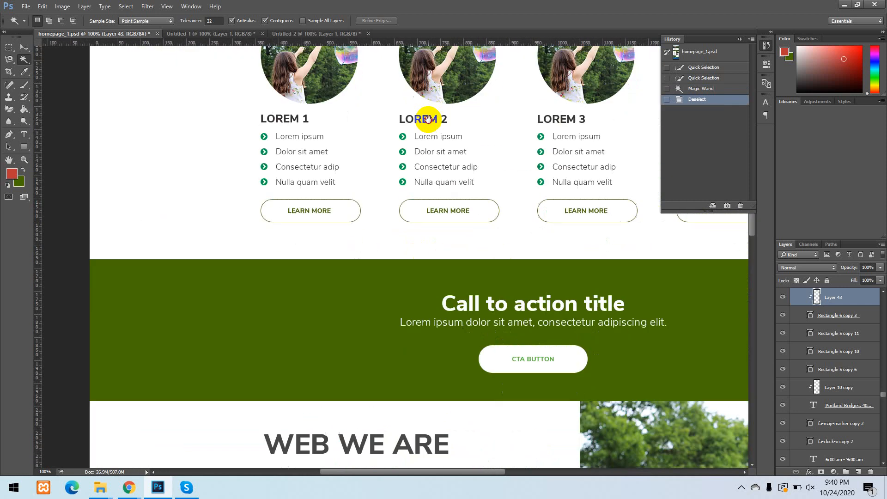
pyautogui.moveTo(455, 356); pyautogui.dragTo(257, 4)
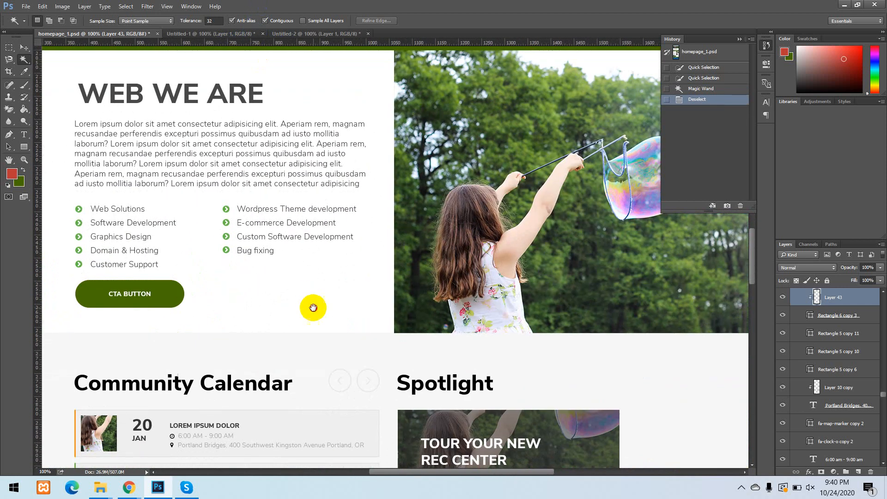
pyautogui.moveTo(311, 307); pyautogui.dragTo(371, 84)
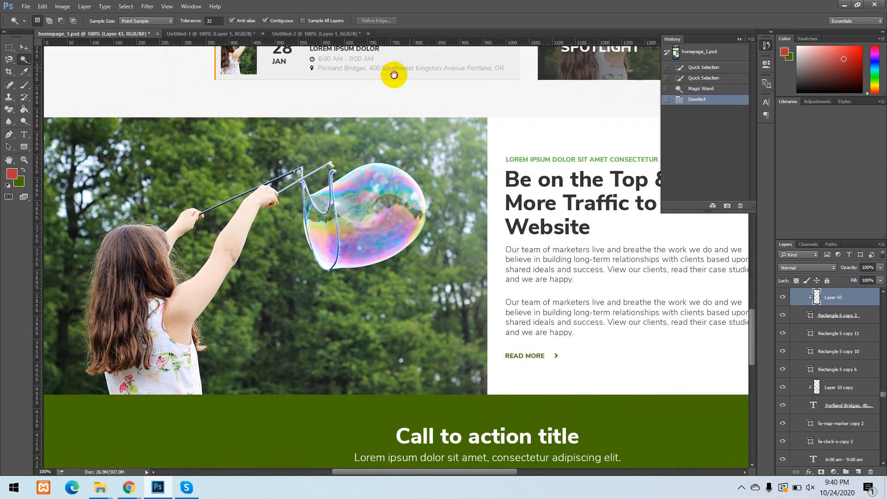
pyautogui.moveTo(297, 293); pyautogui.dragTo(297, 83)
pyautogui.moveTo(268, 178); pyautogui.dragTo(262, 208)
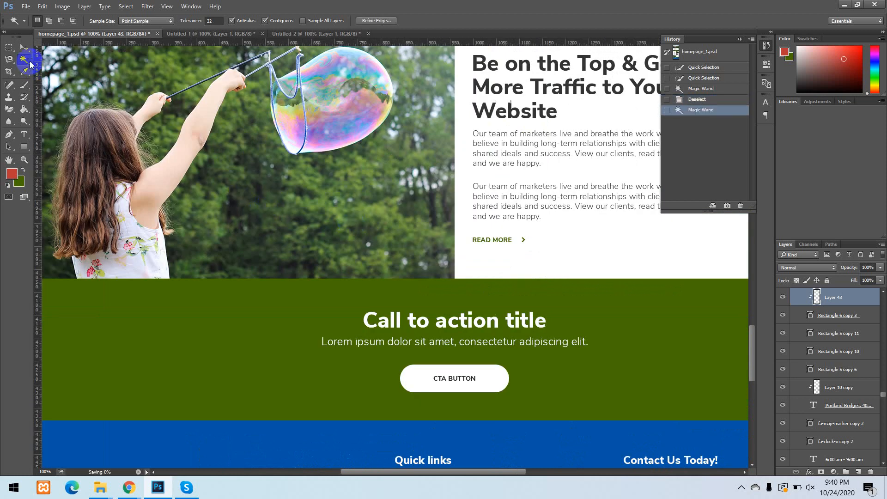
pyautogui.hotkey('ctrl', 's')
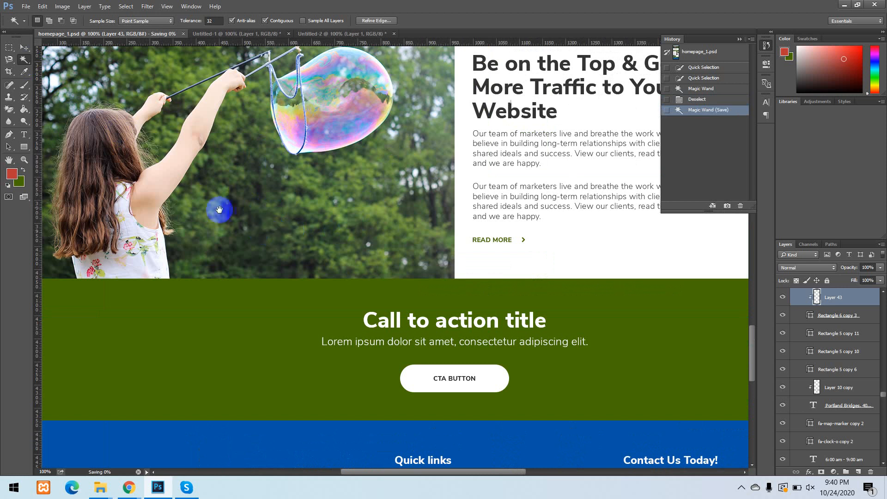
# Try to select the girl's raised arm with the Magic Wand while Layer 43 is active, and deselect.
pyautogui.moveTo(350, 272); pyautogui.dragTo(351, 272)
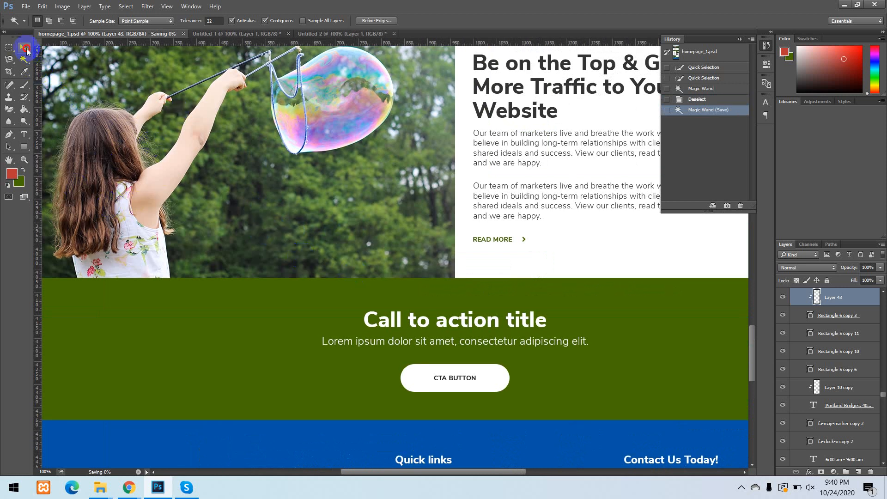
pyautogui.press('v')
pyautogui.click(24, 65)
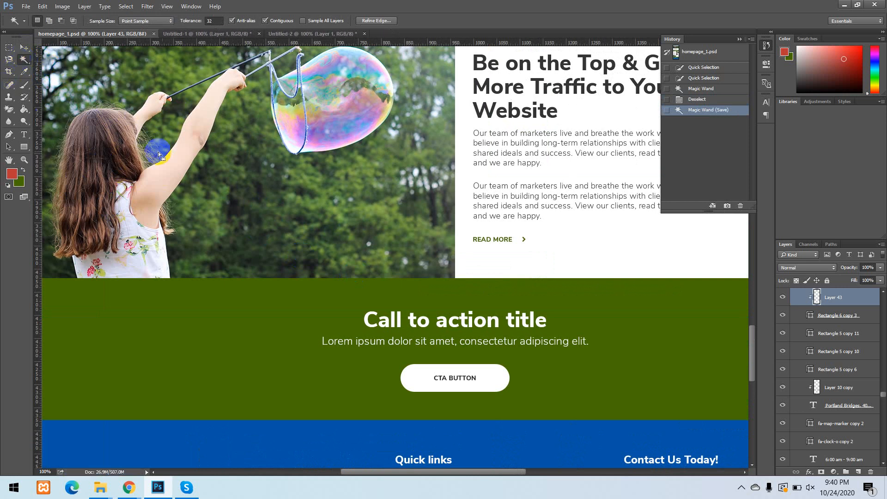
pyautogui.click(164, 174)
pyautogui.hotkey('ctrl', 'd')
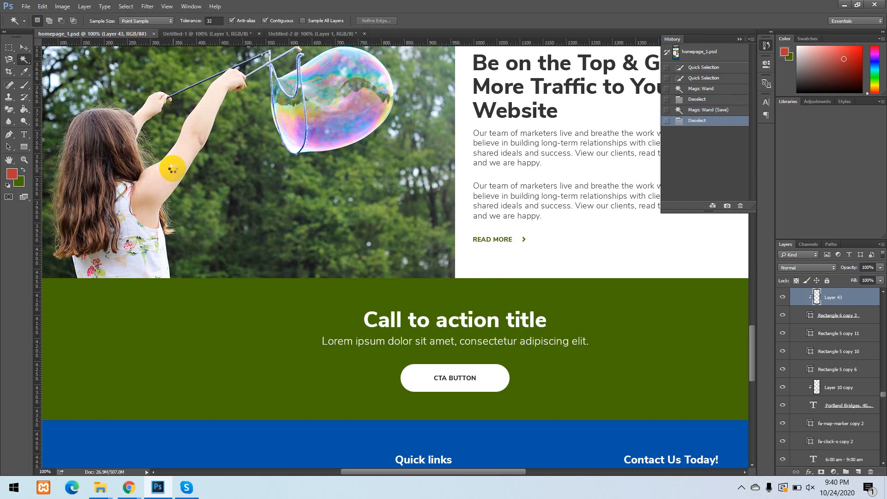
pyautogui.click(173, 169)
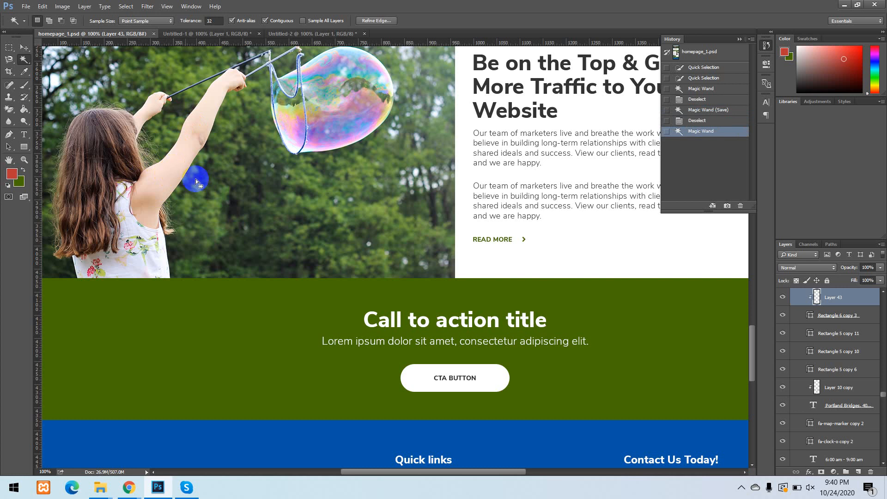
pyautogui.hotkey('ctrl', 'd')
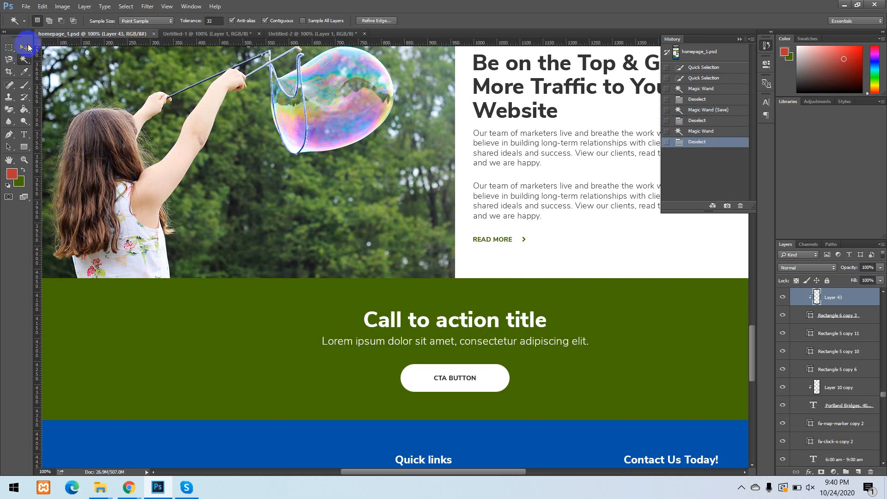
# Select the photo's image-asset layer with the Move tool and toggle its visibility off and on.
pyautogui.click(24, 48)
pyautogui.click(168, 188)
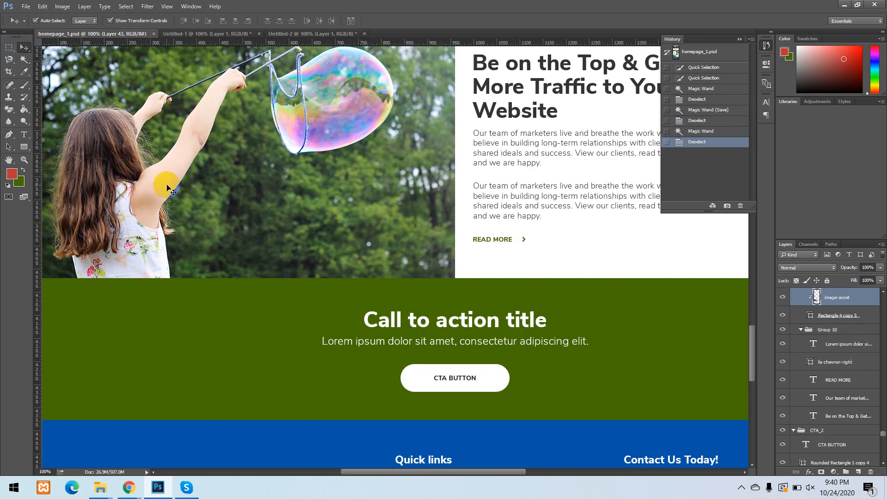
pyautogui.click(782, 298)
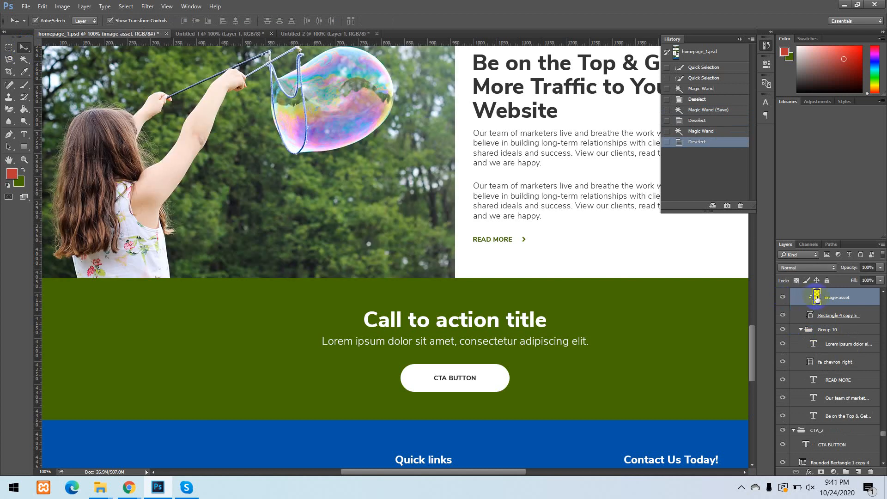
# Select the girl's raised arm on the image-asset layer with the Magic Wand and delete the selected pixels.
pyautogui.click(24, 59)
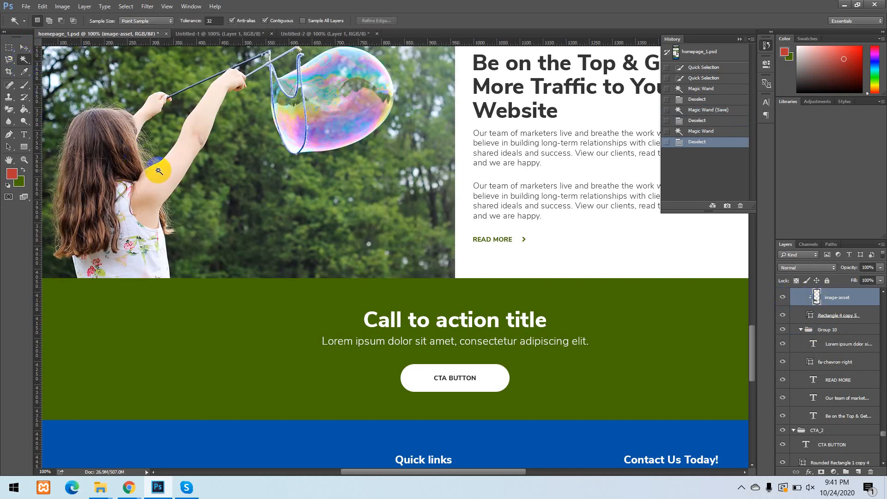
pyautogui.click(166, 176)
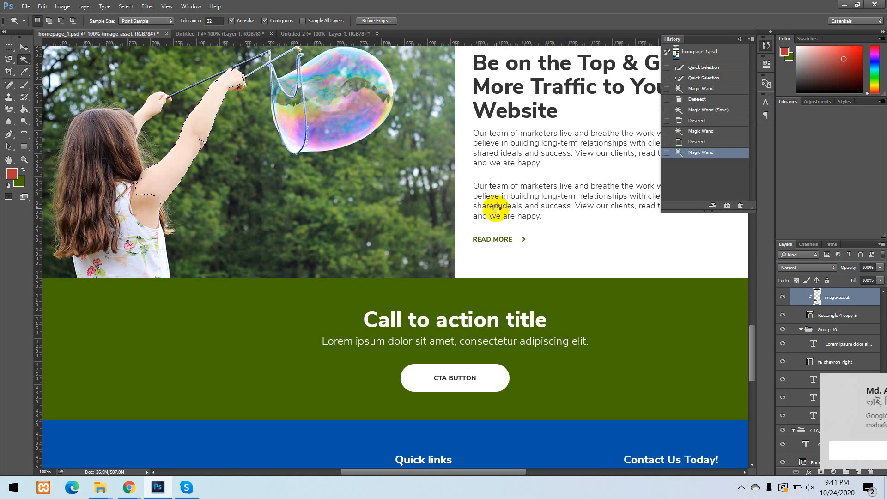
pyautogui.press('Delete')
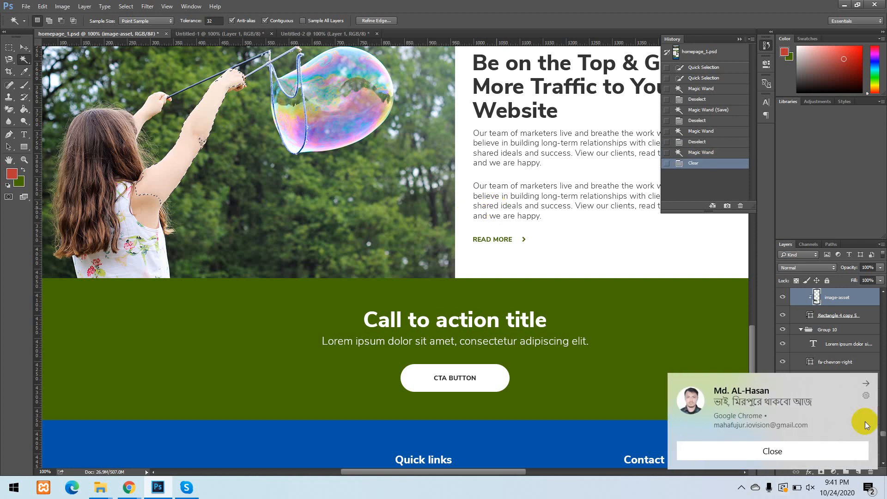
pyautogui.click(806, 451)
pyautogui.click(192, 80)
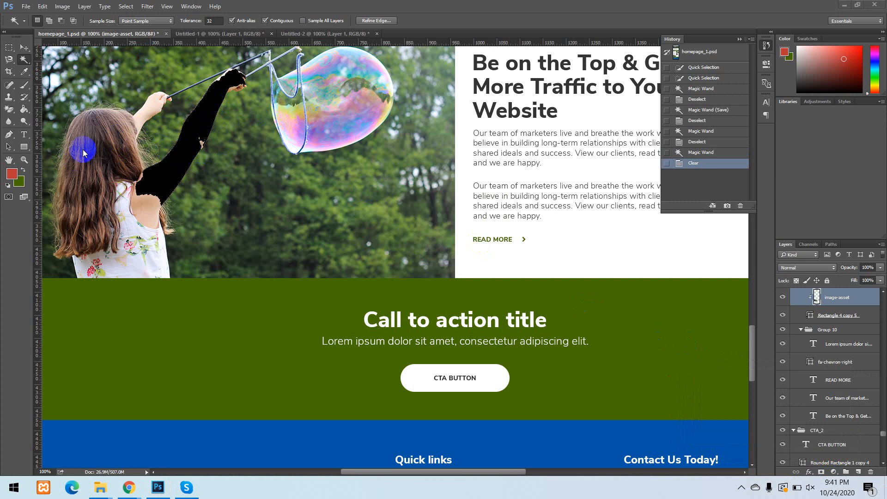
pyautogui.click(175, 168)
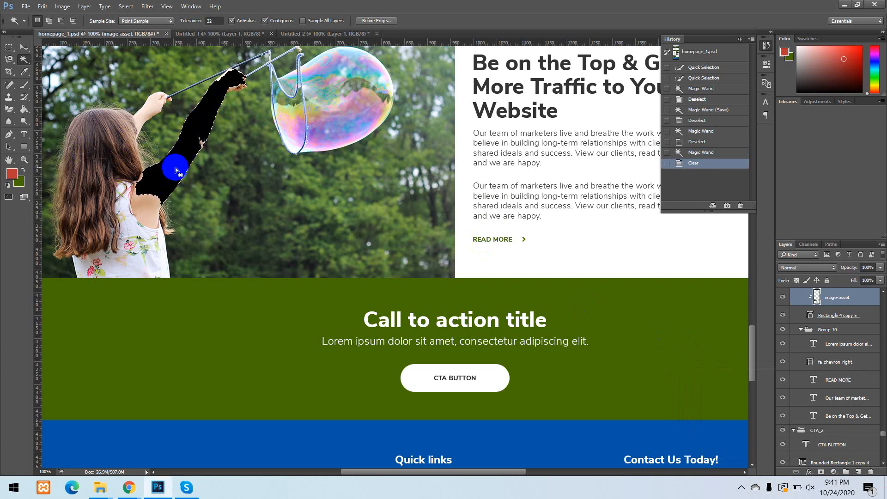
# Restore the document to its original homepage_1.psd history snapshot.
pyautogui.click(692, 55)
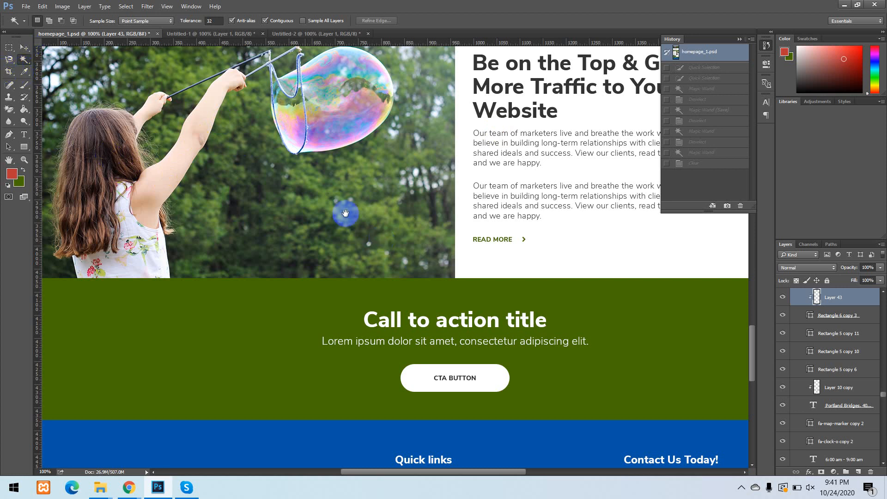
pyautogui.moveTo(274, 156); pyautogui.dragTo(376, 307)
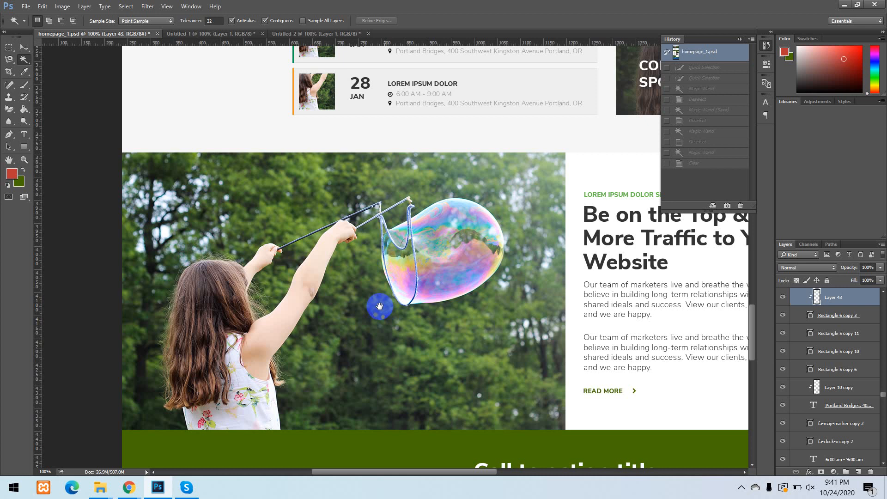
# Crop the page to an area about 480 px wide across the bubble photo's upper edge, and revert to the homepage_1.psd snapshot.
pyautogui.click(6, 74)
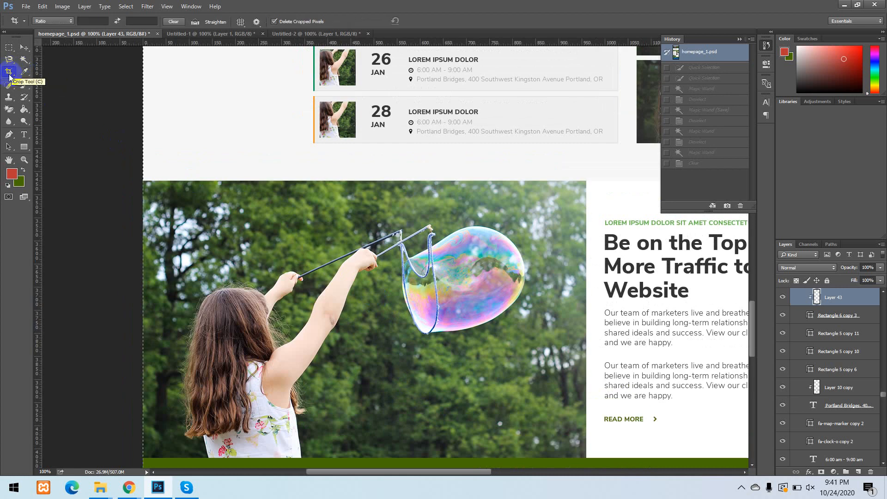
pyautogui.click(712, 54)
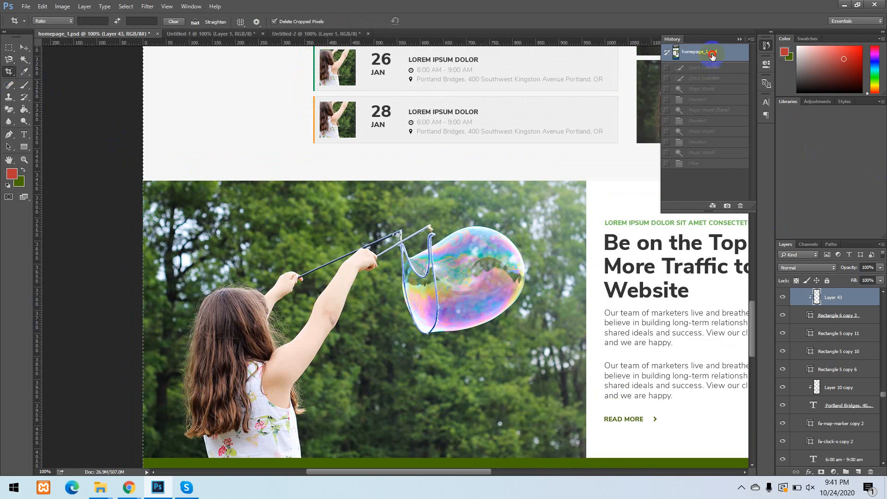
pyautogui.click(24, 48)
pyautogui.click(7, 72)
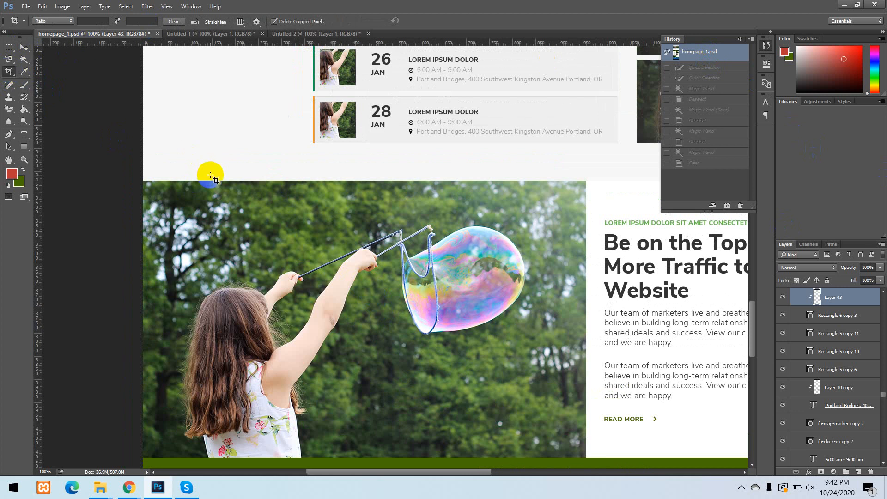
pyautogui.moveTo(233, 127); pyautogui.dragTo(455, 273)
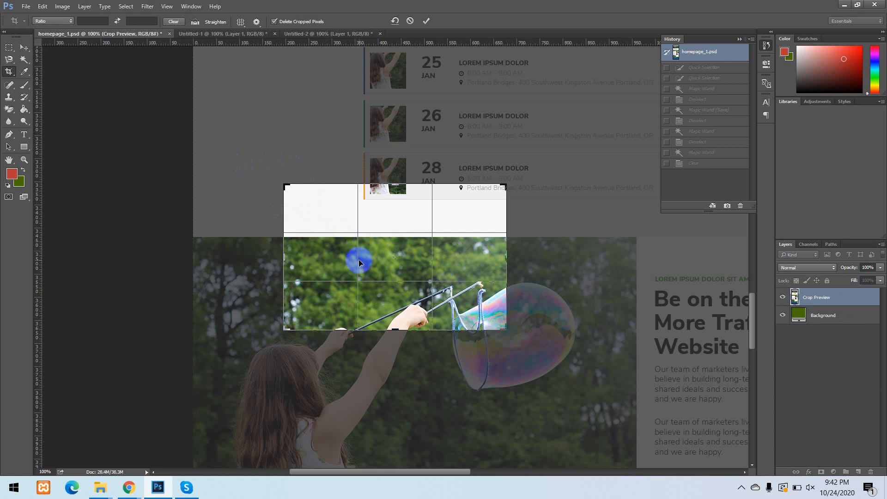
pyautogui.press('Return')
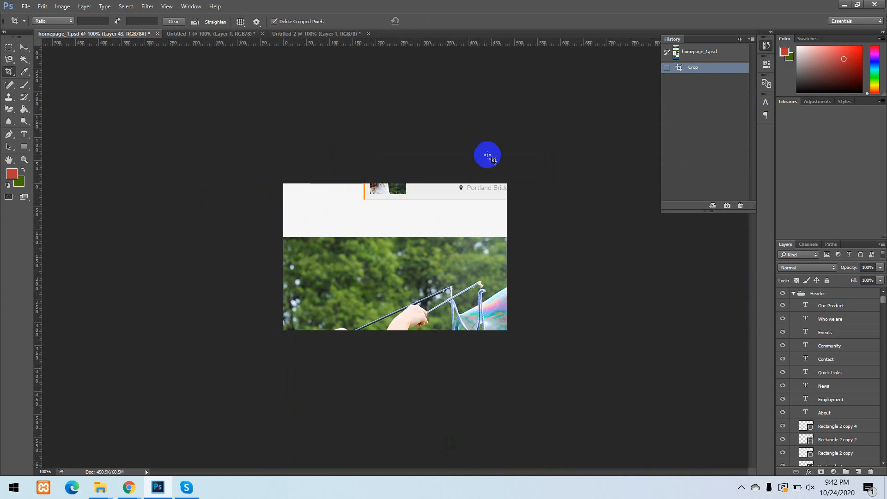
pyautogui.click(693, 52)
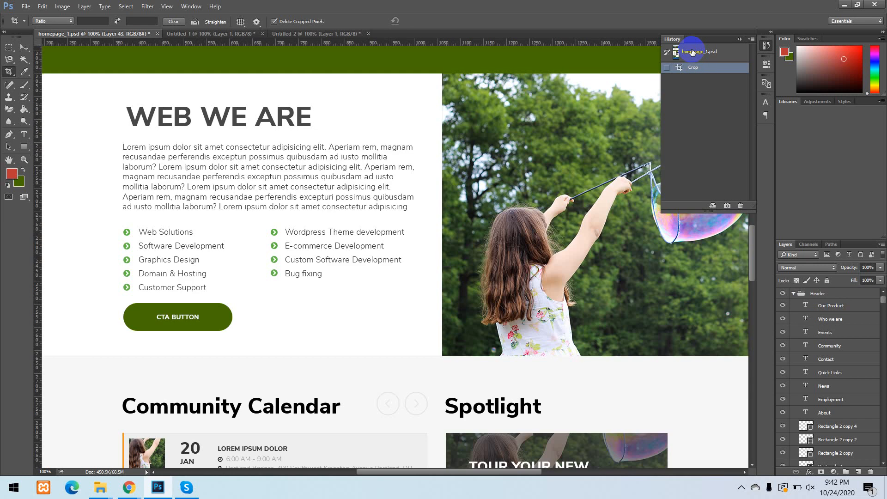
# Activate the Eyedropper tool and inspect the foreground color in the Color Picker without changing it.
pyautogui.click(27, 74)
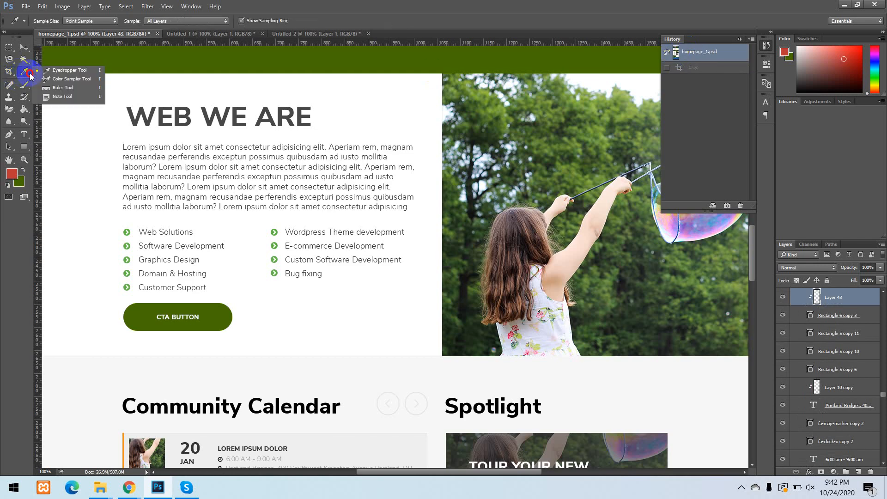
pyautogui.click(84, 73)
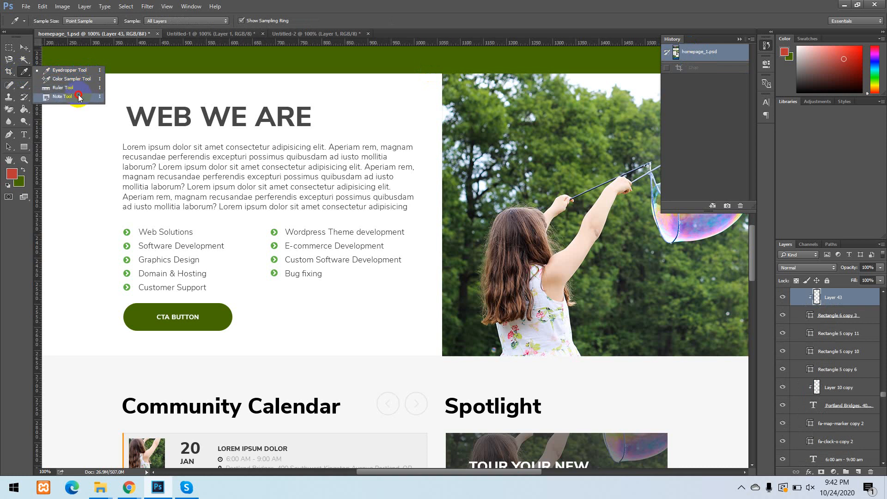
pyautogui.click(73, 71)
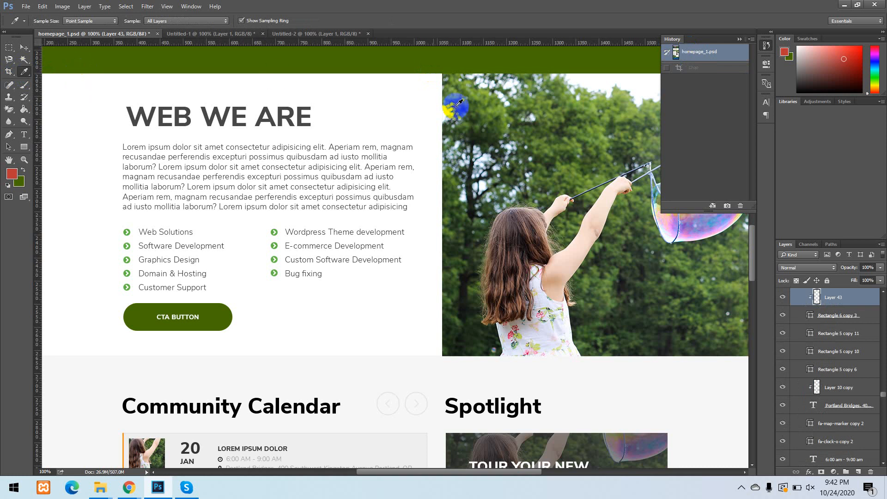
pyautogui.hotkey('ctrl', '-')
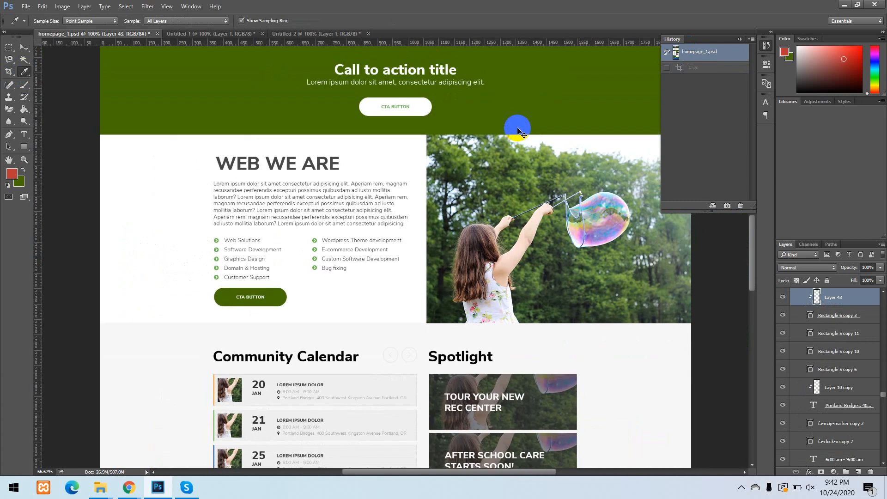
pyautogui.click(12, 174)
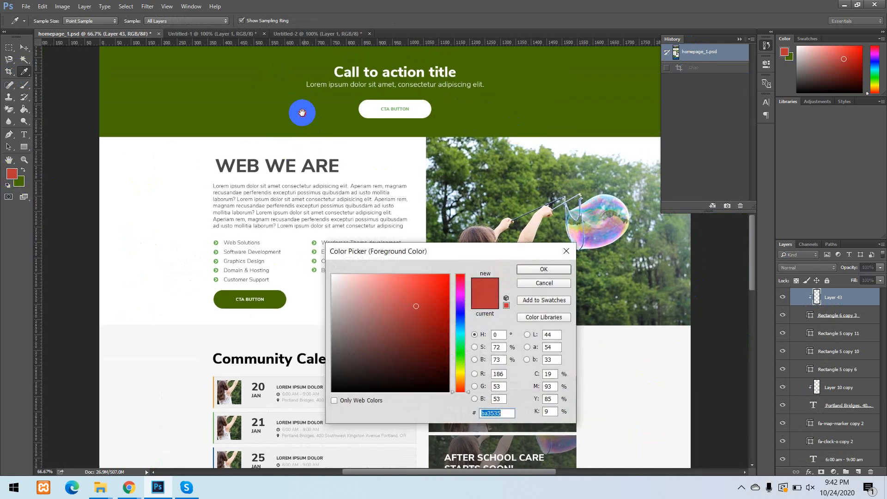
pyautogui.moveTo(298, 109); pyautogui.dragTo(240, 257)
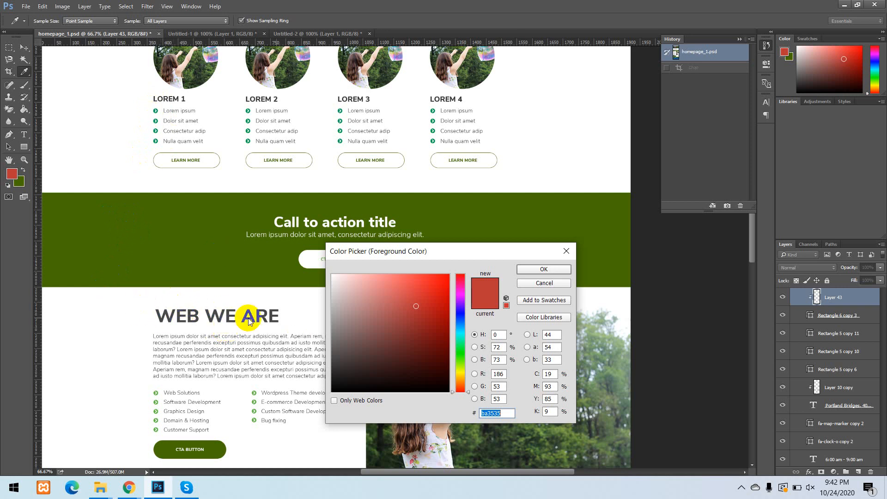
pyautogui.click(566, 251)
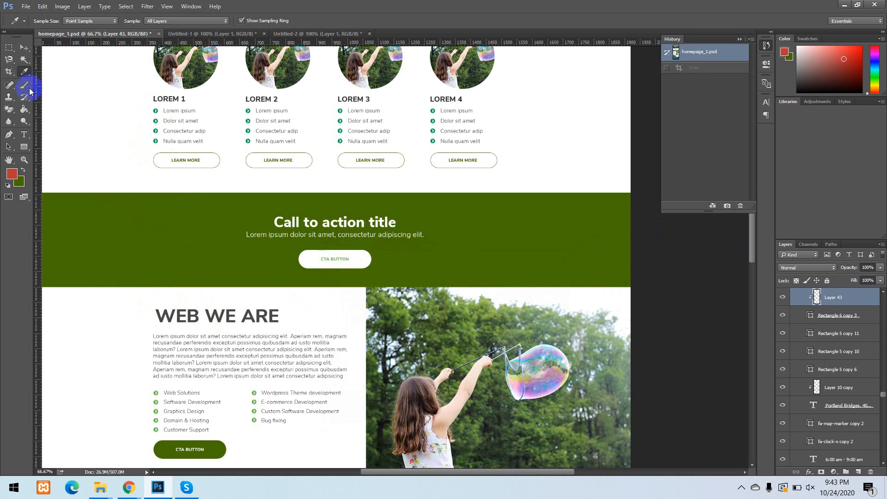
# Select the green call-to-action band's layer with the Move tool and sample its green as the foreground color with the Eyedropper.
pyautogui.click(24, 47)
pyautogui.click(138, 259)
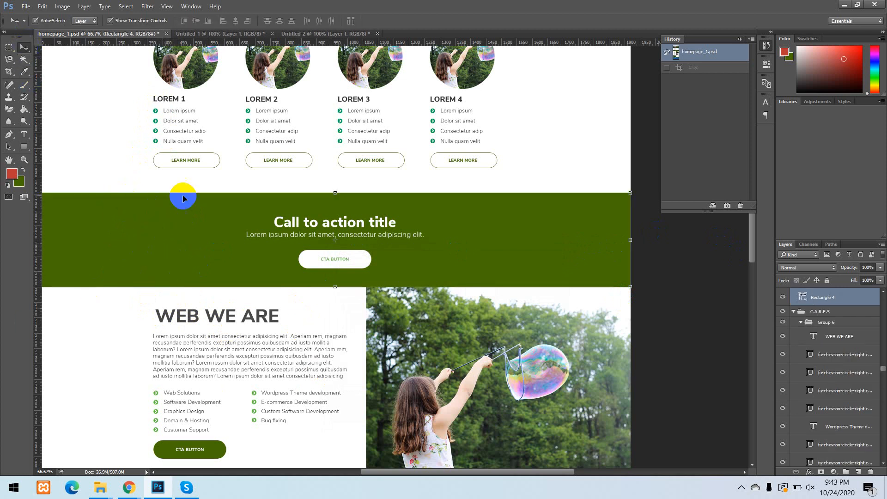
pyautogui.click(28, 70)
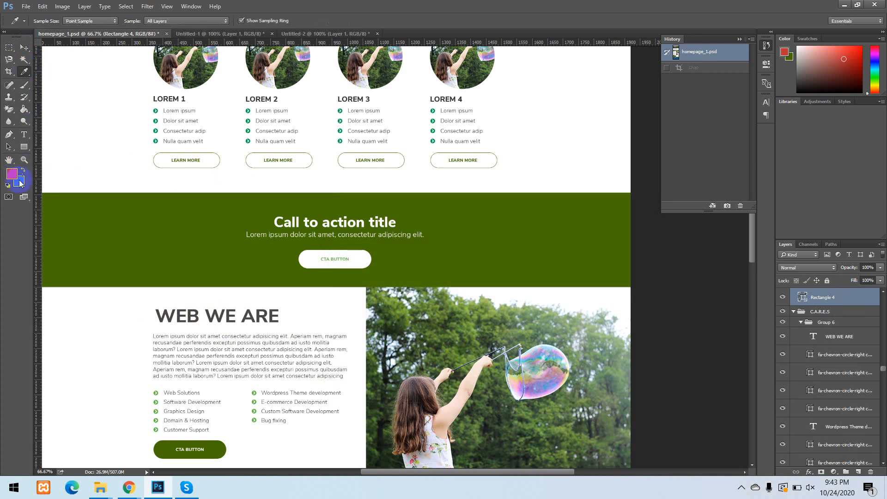
pyautogui.click(135, 221)
pyautogui.click(169, 218)
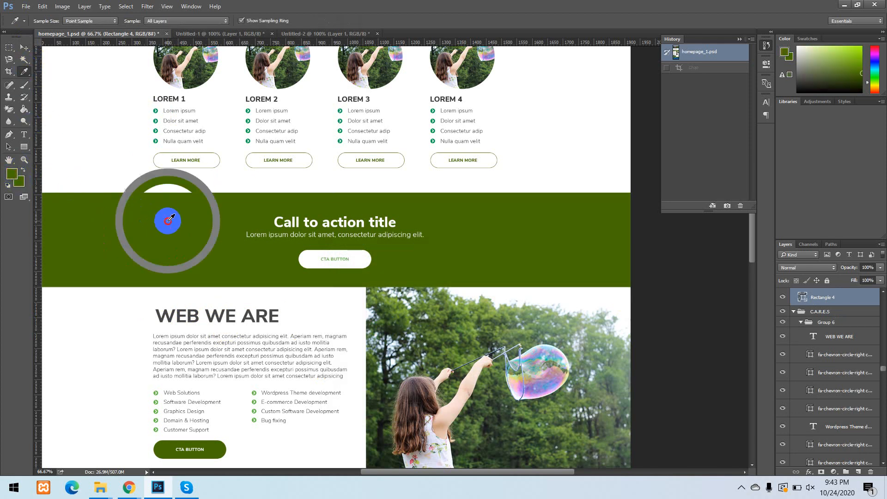
pyautogui.click(137, 225)
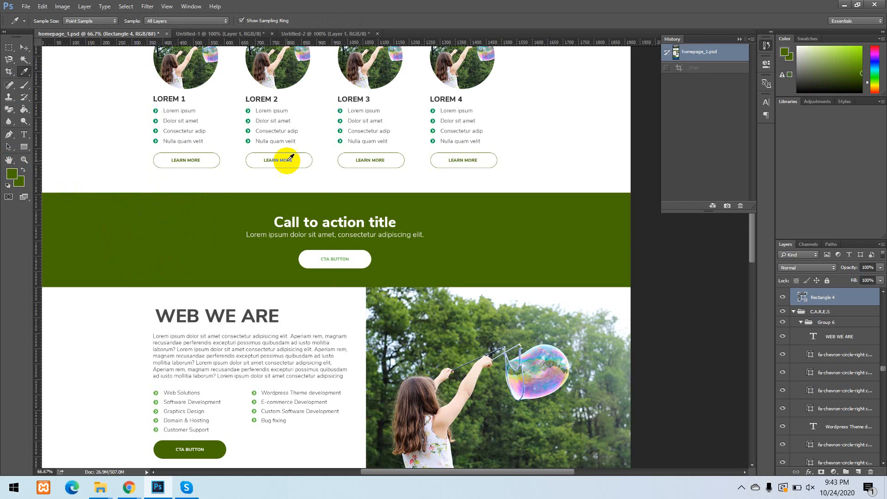
# Sample foreground colors from the LOREM 3 bullet icon, the call-to-action band, the LOREM 3 and LOREM 1 photos, and the LOREM 1 bullet icon.
pyautogui.click(338, 111)
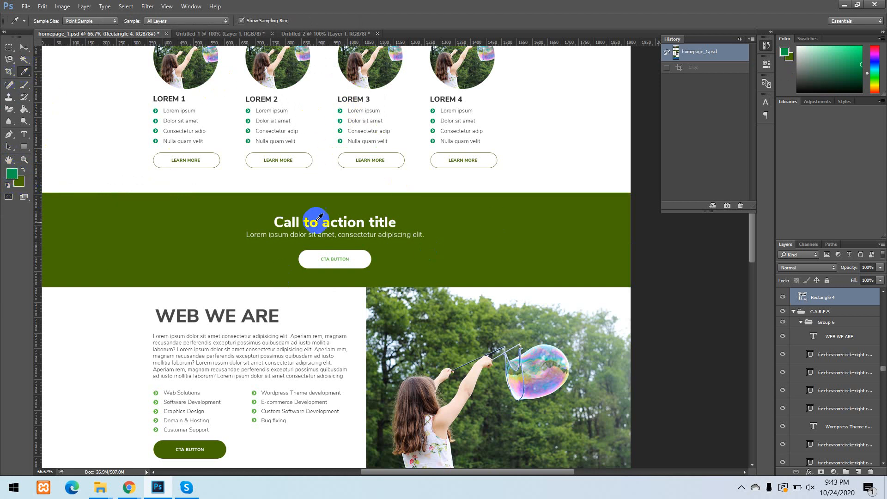
pyautogui.click(542, 230)
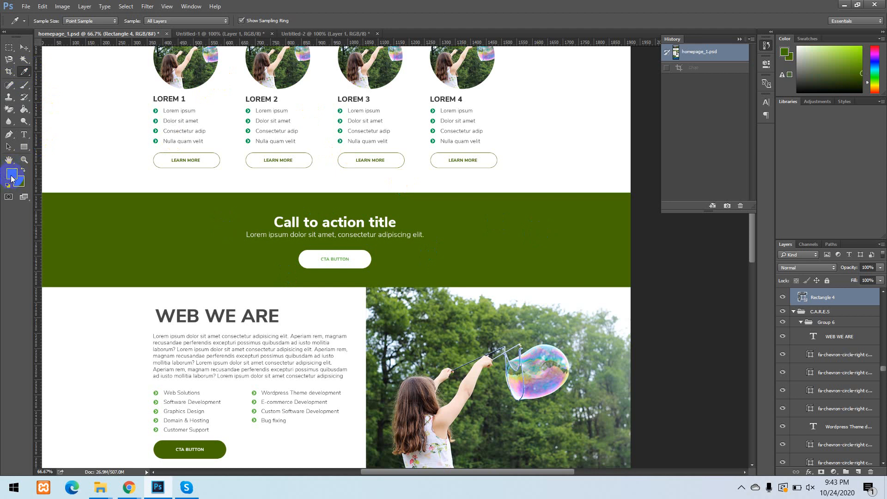
pyautogui.click(356, 57)
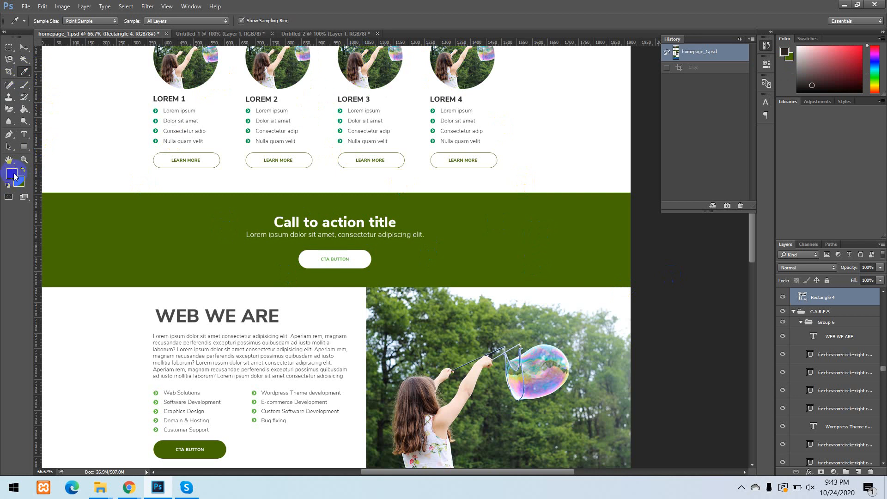
pyautogui.click(209, 69)
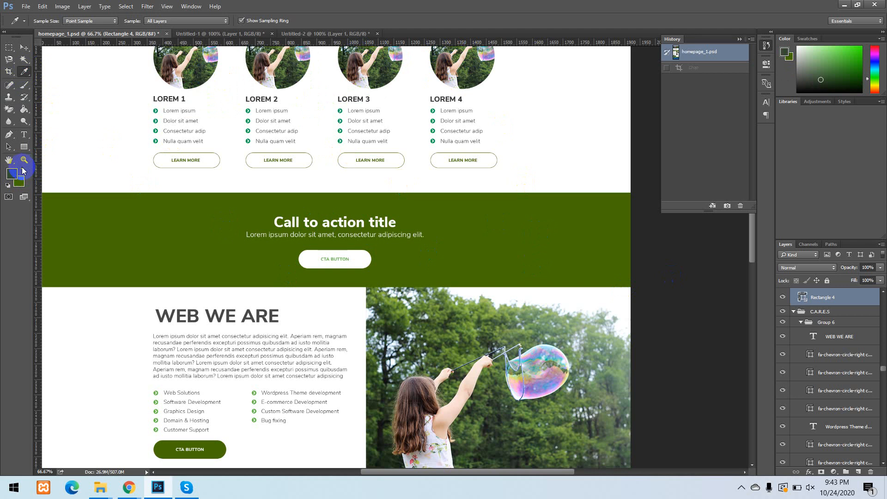
pyautogui.click(157, 110)
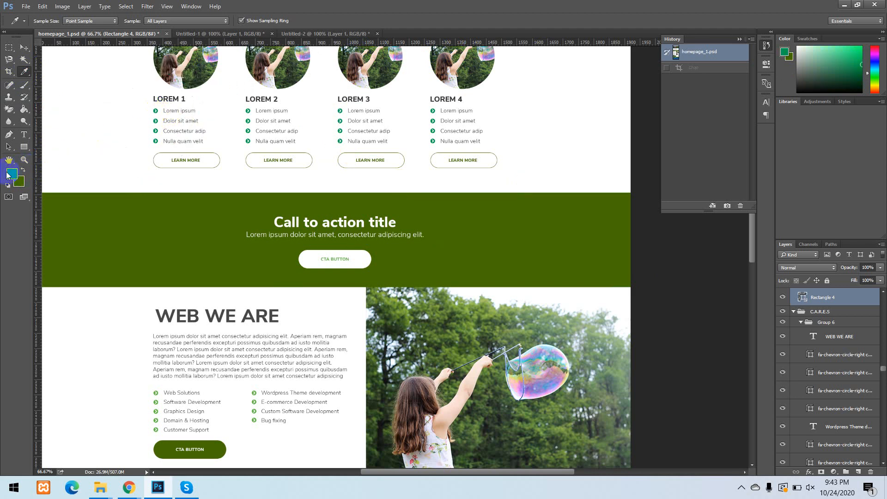
# Sample the white page background and the bubble's pink, finishing with the CTA button's white as the foreground color.
pyautogui.click(586, 120)
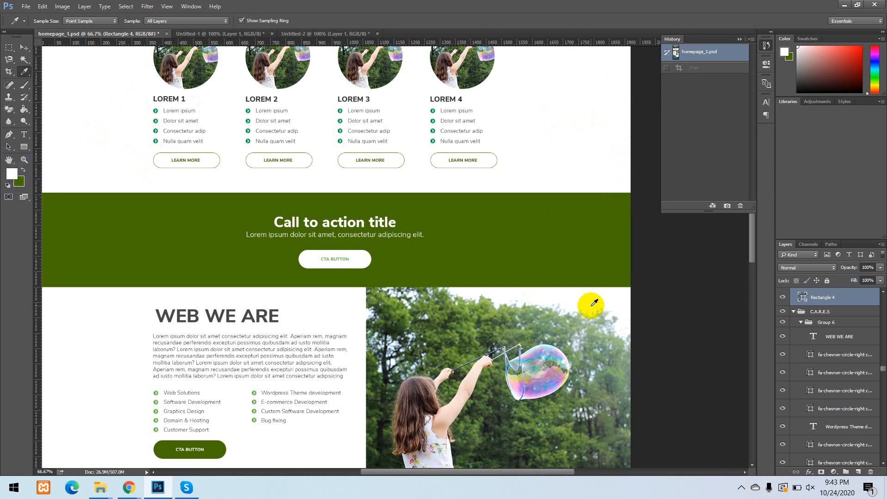
pyautogui.click(523, 379)
pyautogui.click(525, 379)
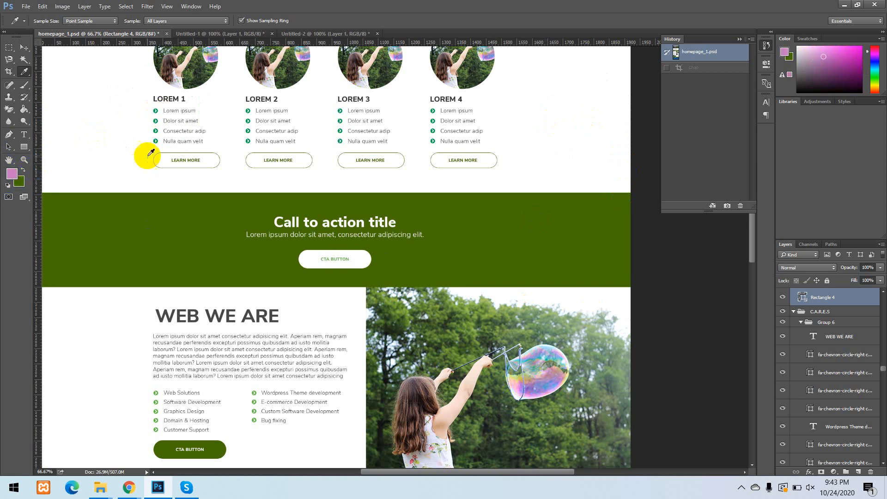
pyautogui.click(358, 259)
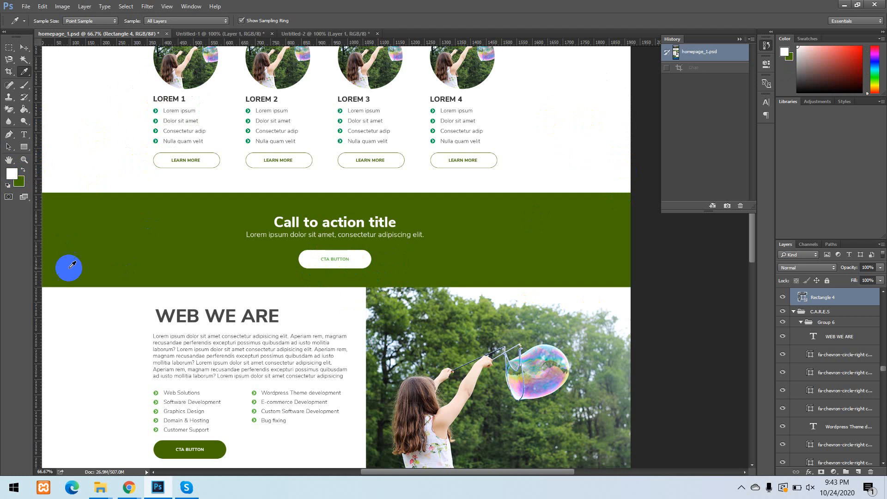
# Switch from the Eyedropper to the Ruler tool for measuring the homepage layout.
pyautogui.rightClick(26, 72)
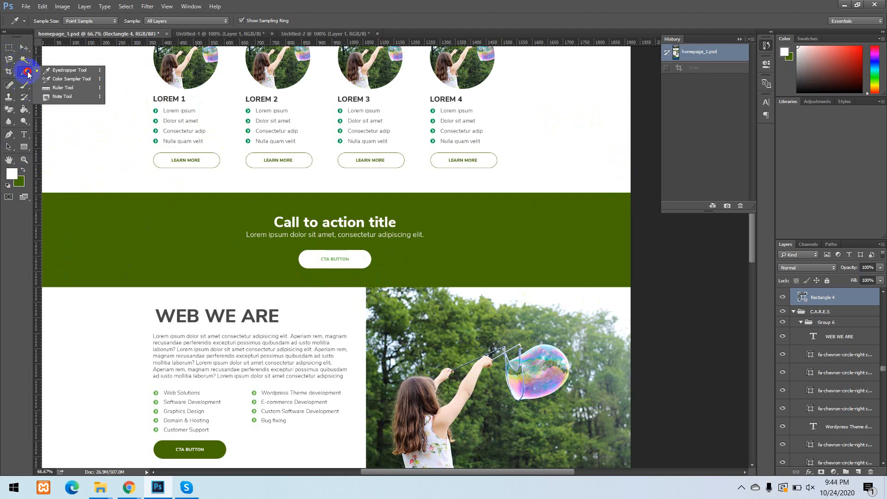
pyautogui.click(71, 88)
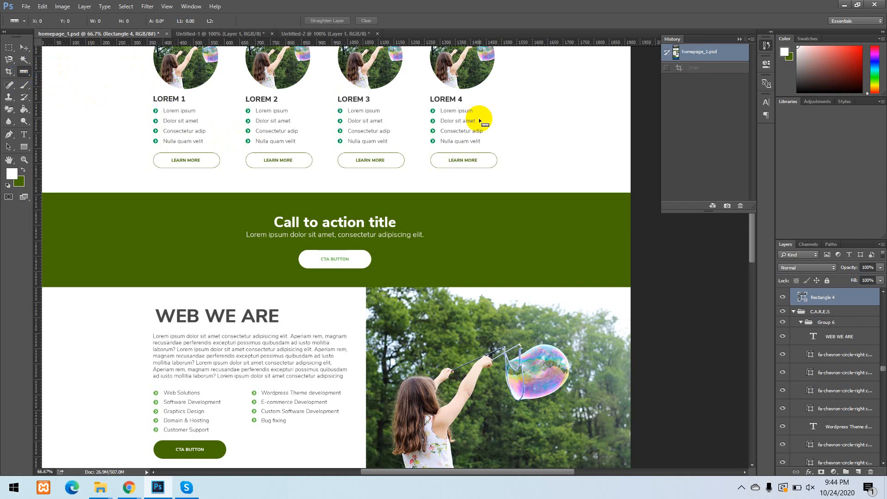
pyautogui.hotkey('ctrl', '-')
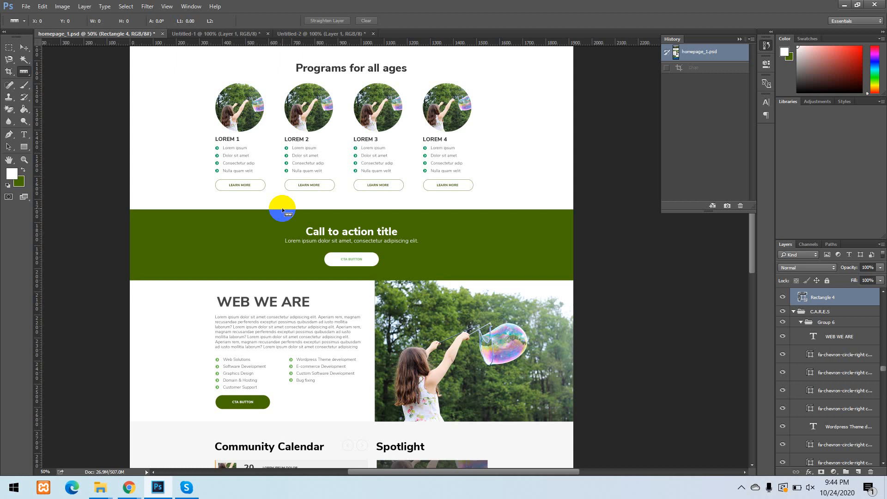
pyautogui.scroll(3, 464, 192)
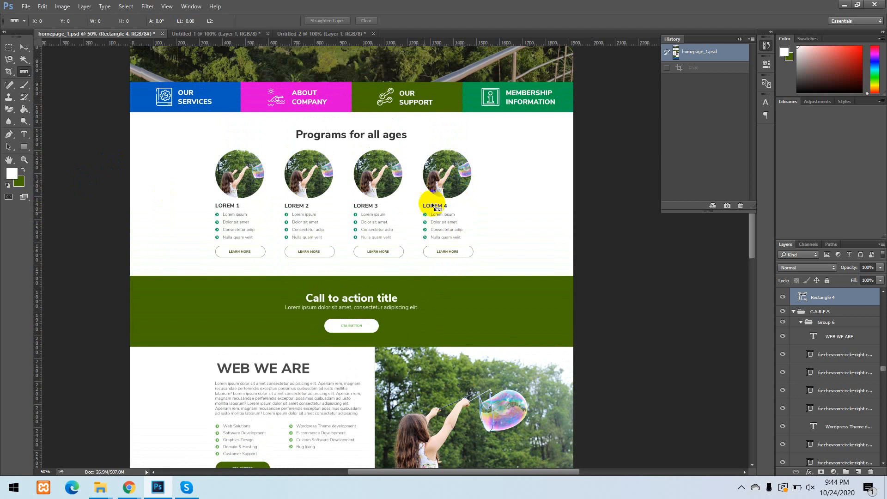
pyautogui.scroll(5, 443, 159)
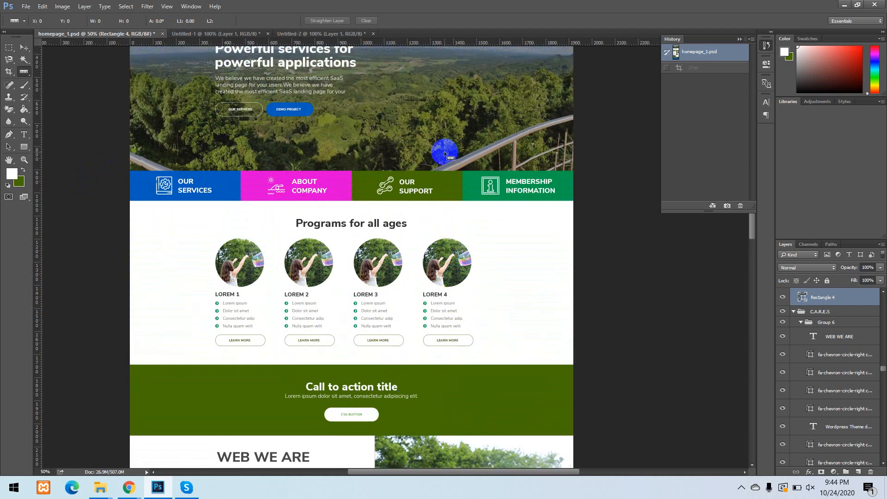
pyautogui.scroll(2, 445, 154)
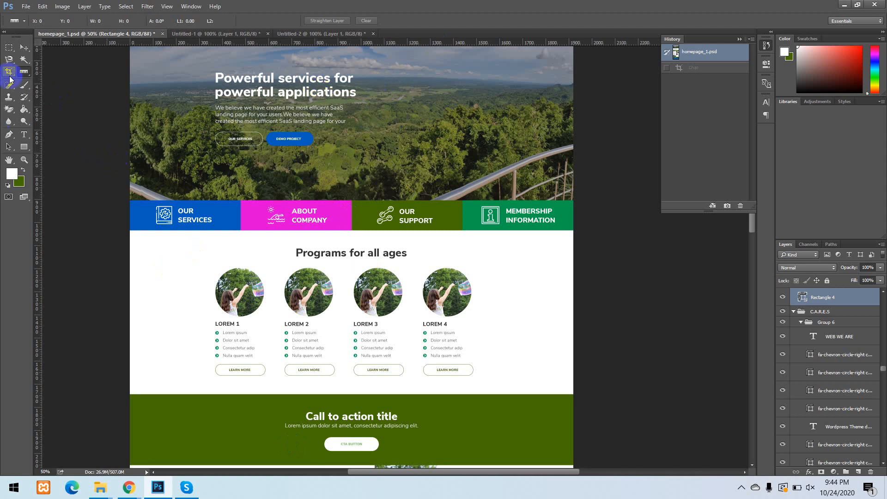
pyautogui.rightClick(24, 73)
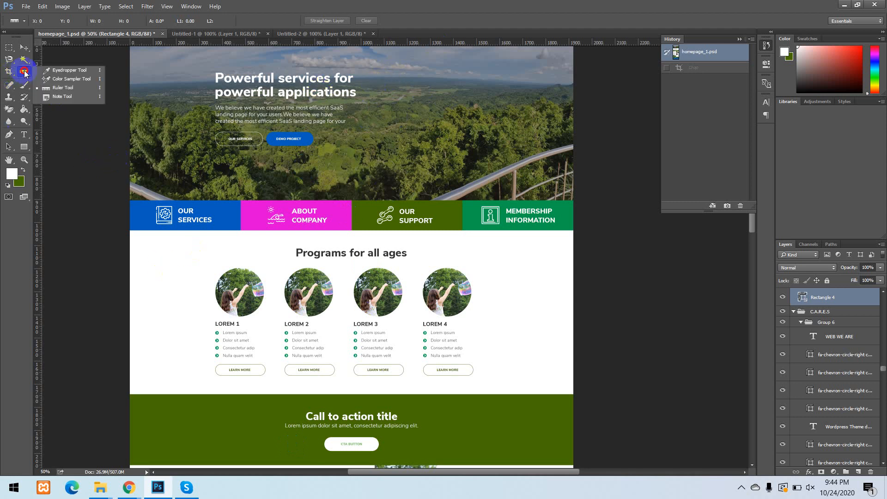
pyautogui.click(76, 92)
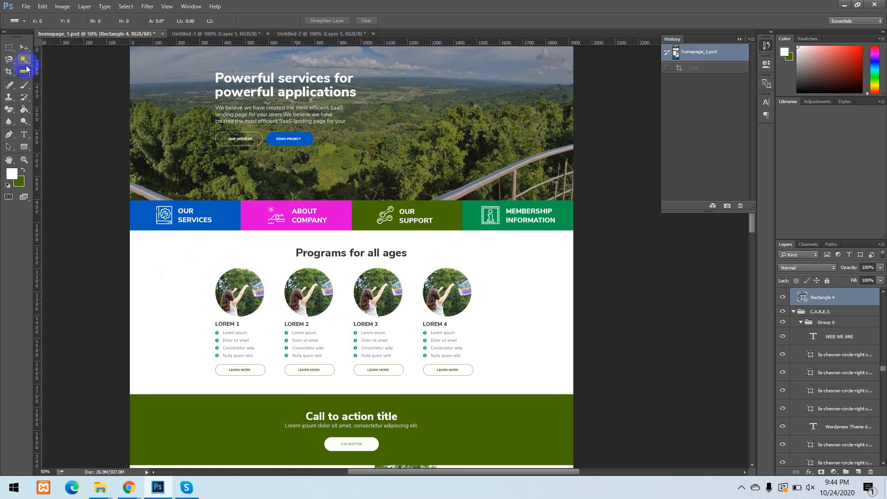
# Hide the rulers around the homepage document and show them again.
pyautogui.hotkey('ctrl', 'r')
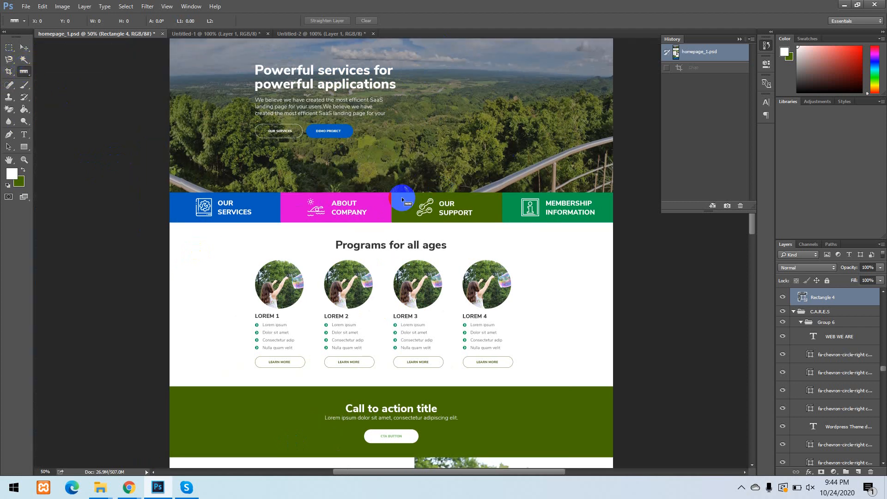
pyautogui.scroll(3, 396, 115)
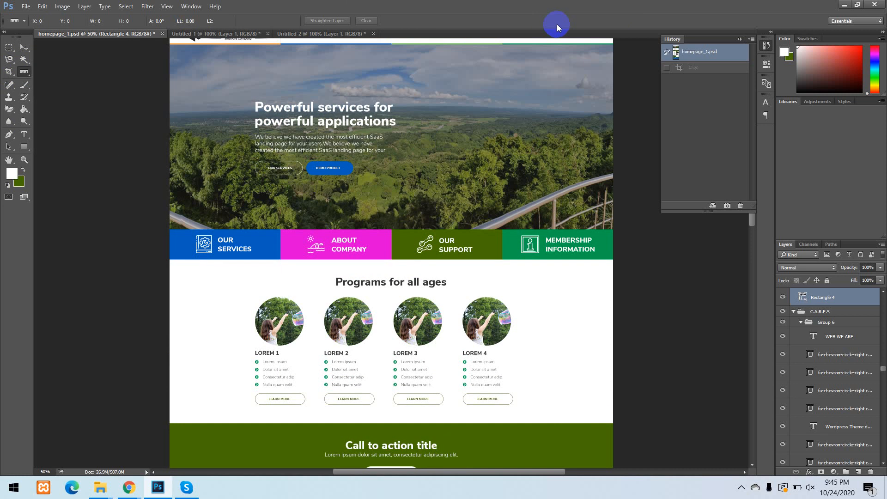
pyautogui.hotkey('ctrl', 'r')
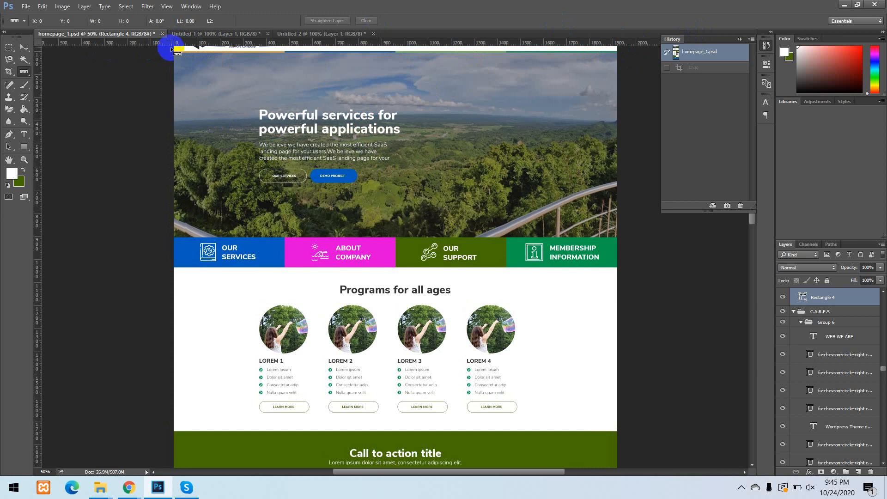
# Choose Pixels as the measurement unit for the document rulers.
pyautogui.rightClick(399, 42)
pyautogui.click(607, 40)
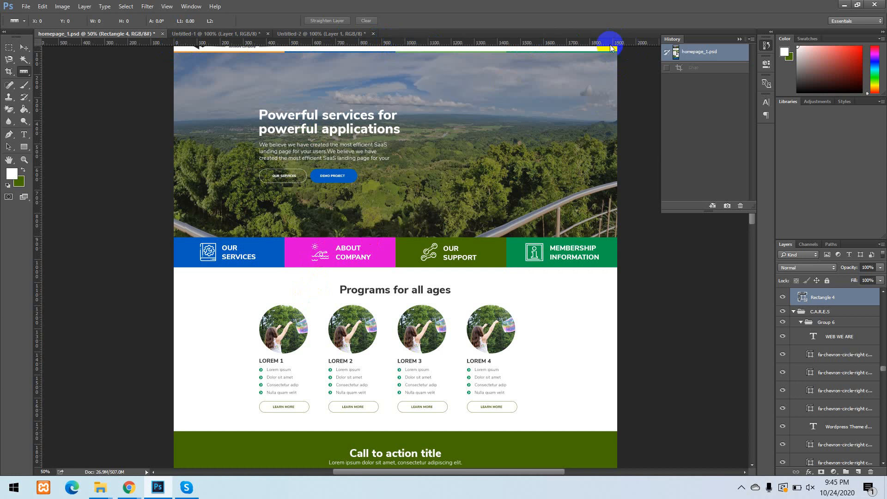
pyautogui.click(419, 51)
pyautogui.rightClick(361, 44)
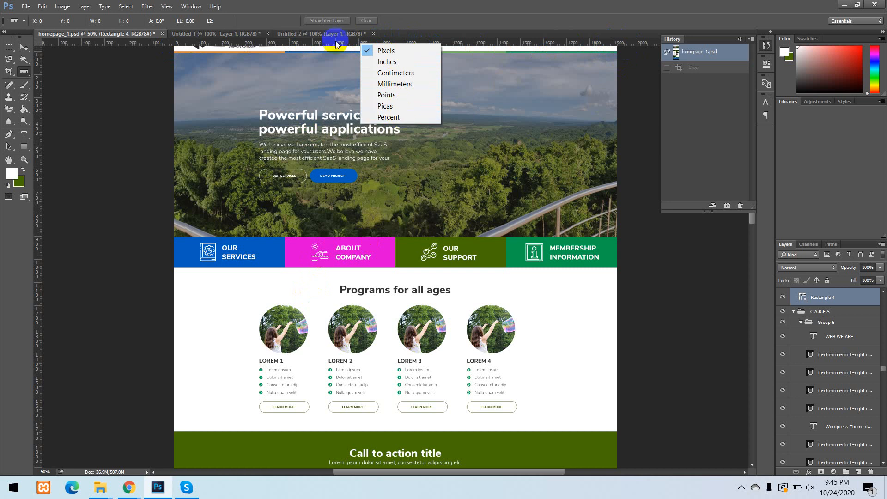
pyautogui.click(394, 53)
pyautogui.rightClick(395, 43)
pyautogui.click(402, 52)
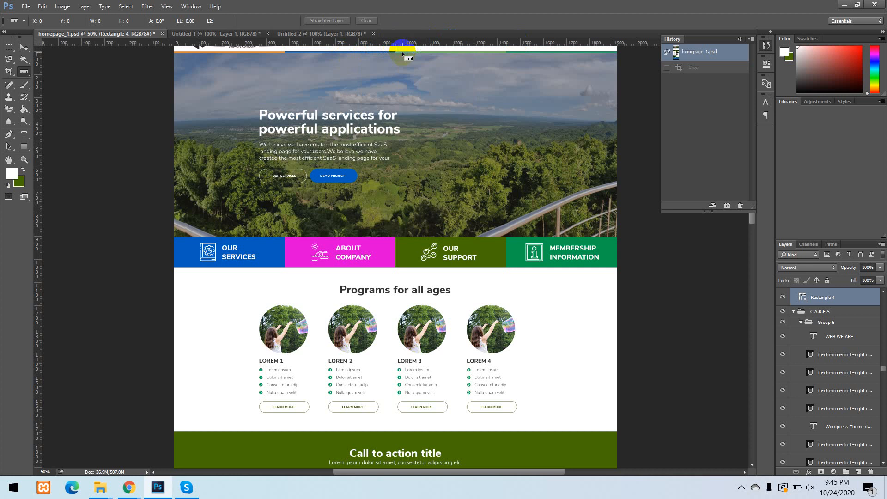
pyautogui.click(370, 99)
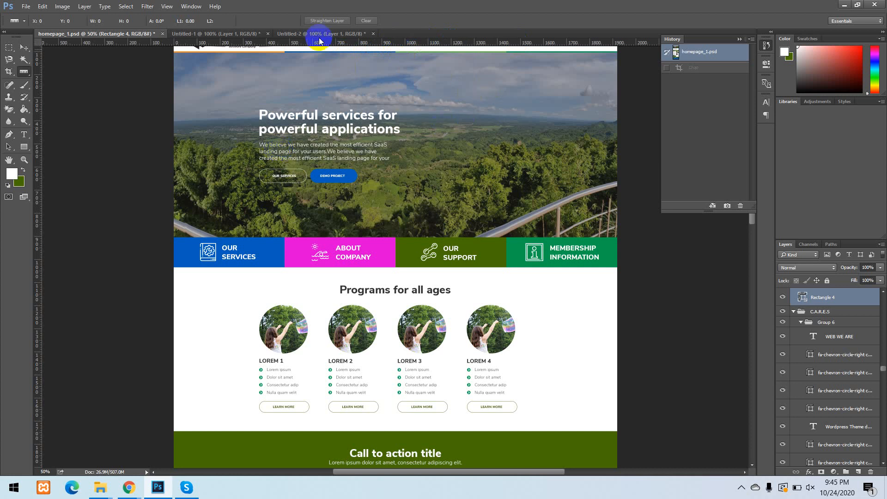
# Measure the width of the row of four circular photos under Programs for all ages with the Ruler tool.
pyautogui.click(337, 393)
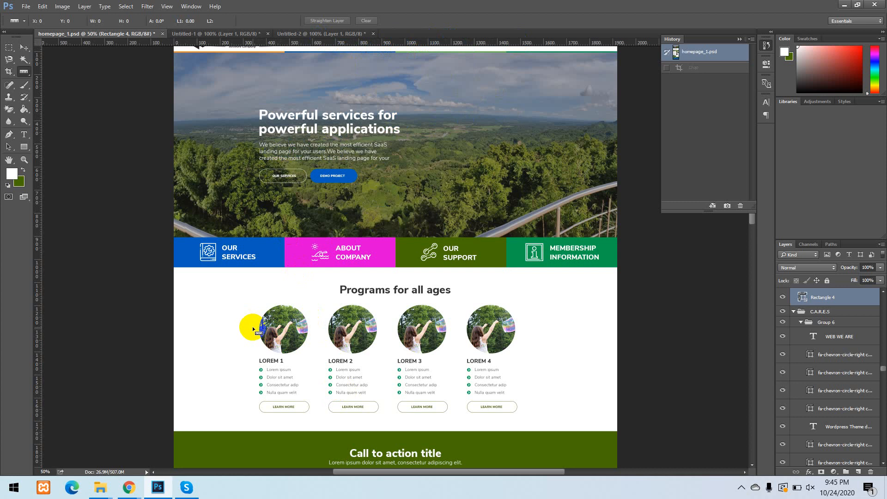
pyautogui.moveTo(253, 327); pyautogui.dragTo(530, 328)
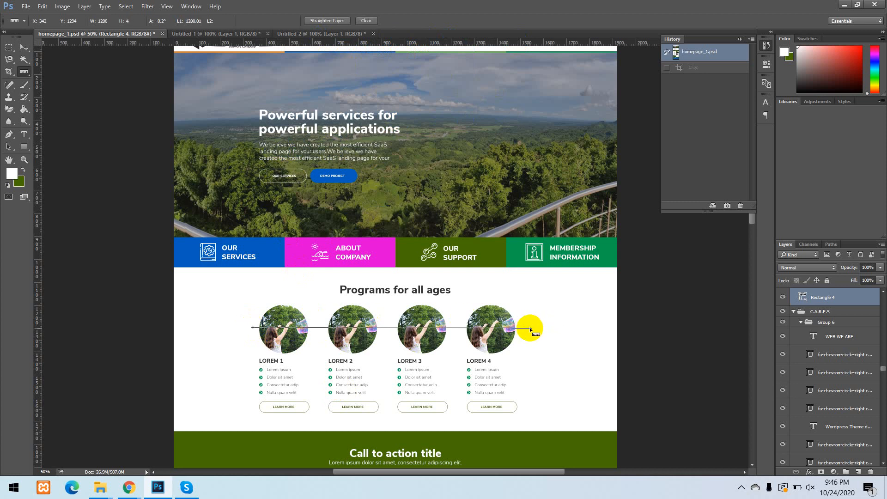
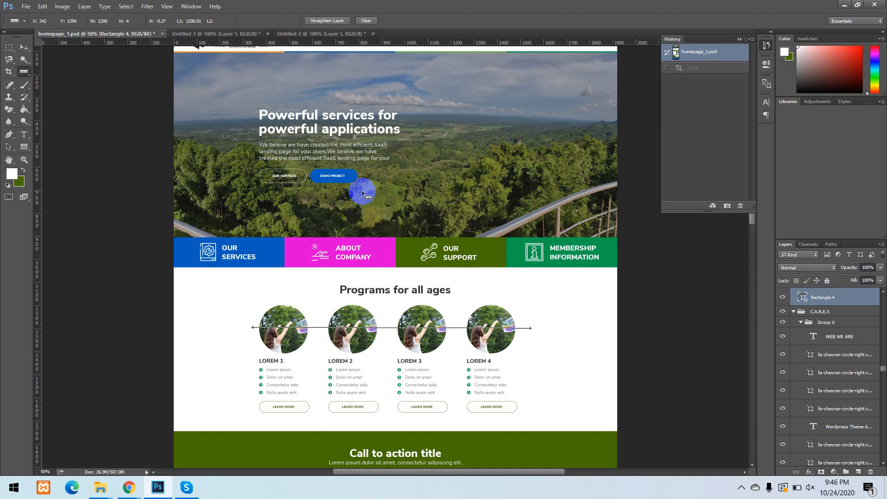
# Show the guides and measure the horizontal distance between the outermost content guides across the hero image.
pyautogui.hotkey('ctrl', ';')
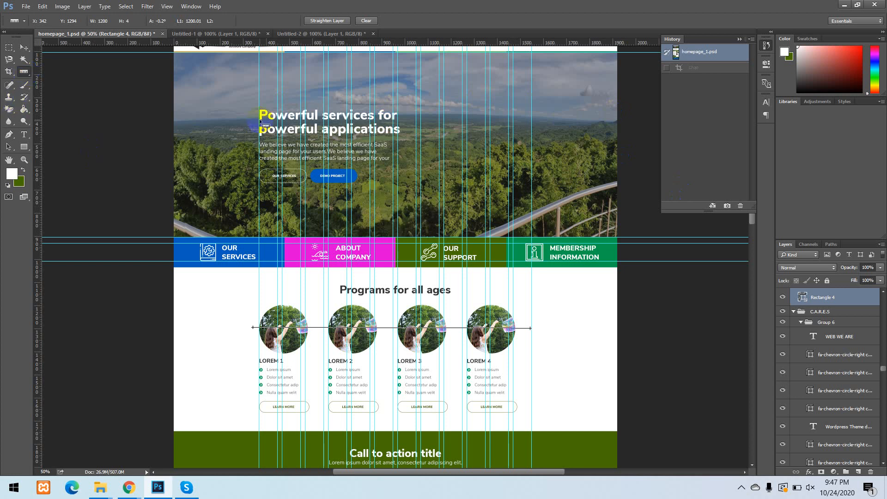
pyautogui.click(259, 96)
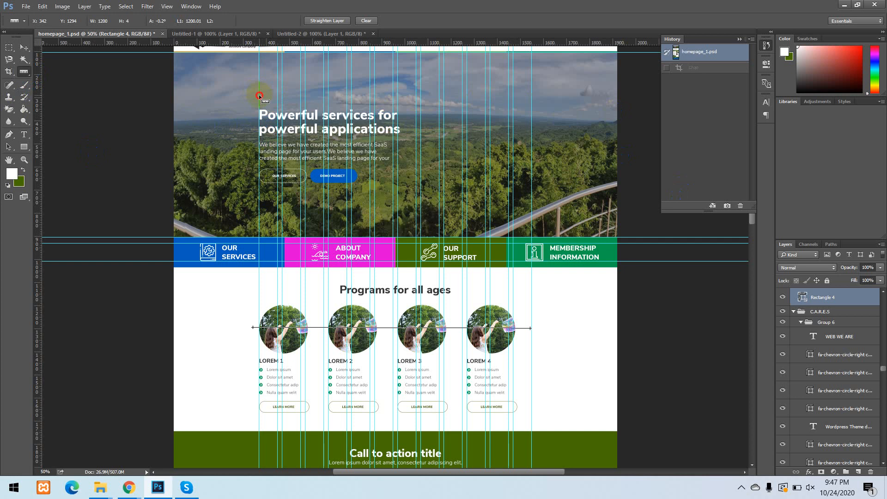
pyautogui.moveTo(259, 96); pyautogui.dragTo(536, 95)
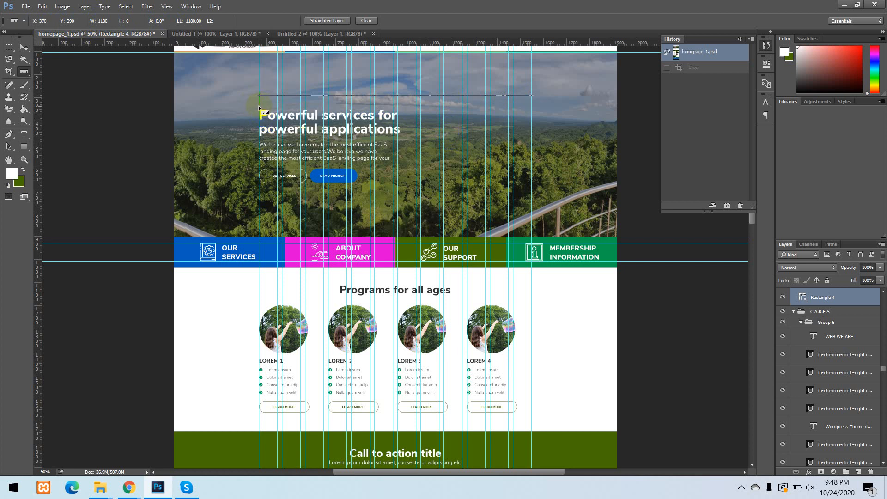
# Measure sloped lines between the outer content guides on the hero image, finishing with one constrained to horizontal.
pyautogui.moveTo(259, 106); pyautogui.dragTo(513, 95)
pyautogui.moveTo(524, 88)
pyautogui.mouseDown()
pyautogui.moveTo(529, 97)
pyautogui.moveTo(532, 86)
pyautogui.mouseUp()
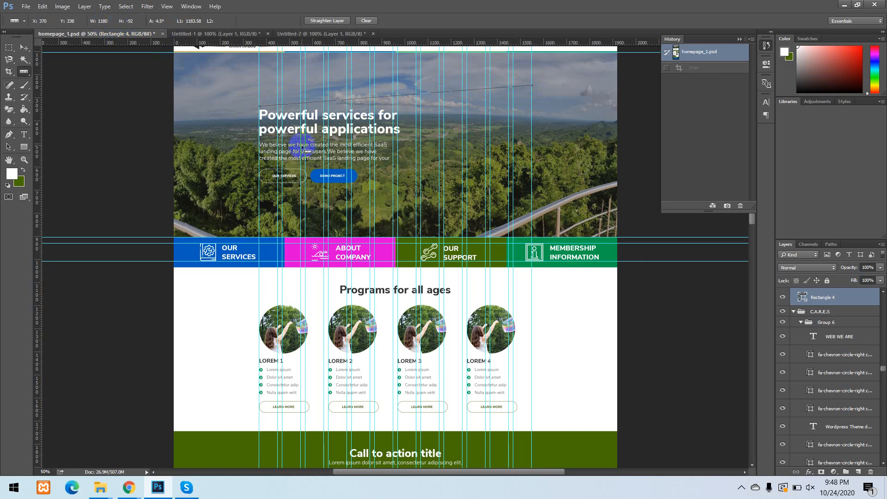
pyautogui.moveTo(257, 137); pyautogui.dragTo(530, 86)
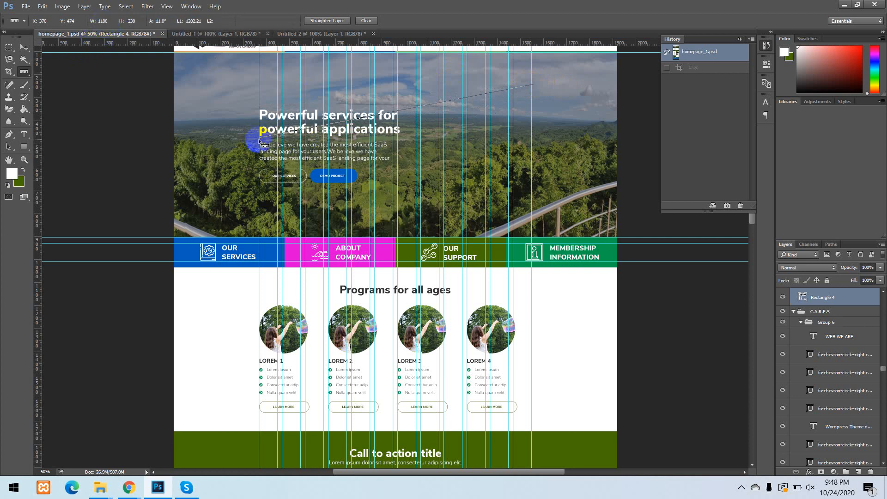
pyautogui.moveTo(259, 138); pyautogui.dragTo(310, 140)
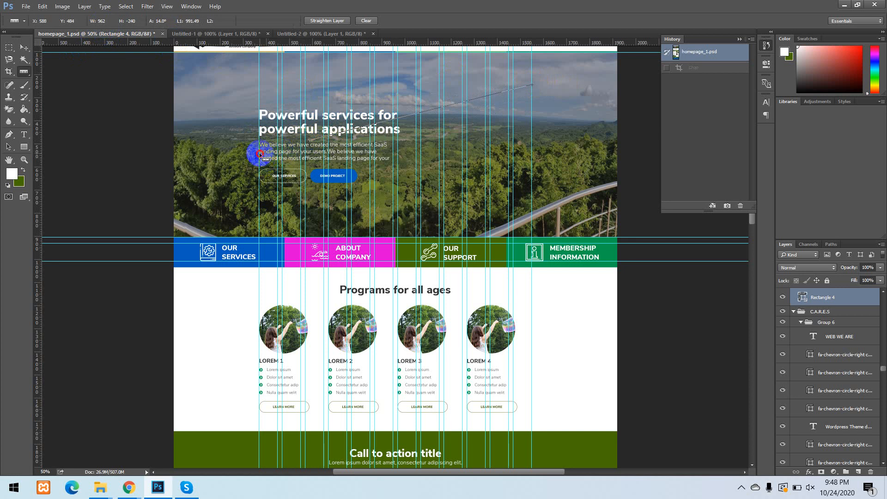
pyautogui.moveTo(259, 155); pyautogui.dragTo(531, 110)
pyautogui.press('shift')
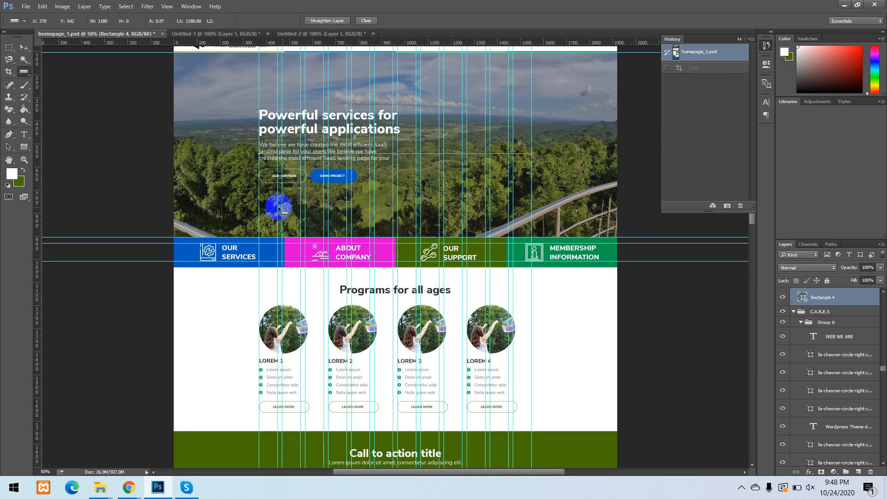
# Measure the height of the coloured tile strip at the Our Services tile with the Ruler tool.
pyautogui.scroll(-2, 368, 266)
pyautogui.scroll(-2, 368, 268)
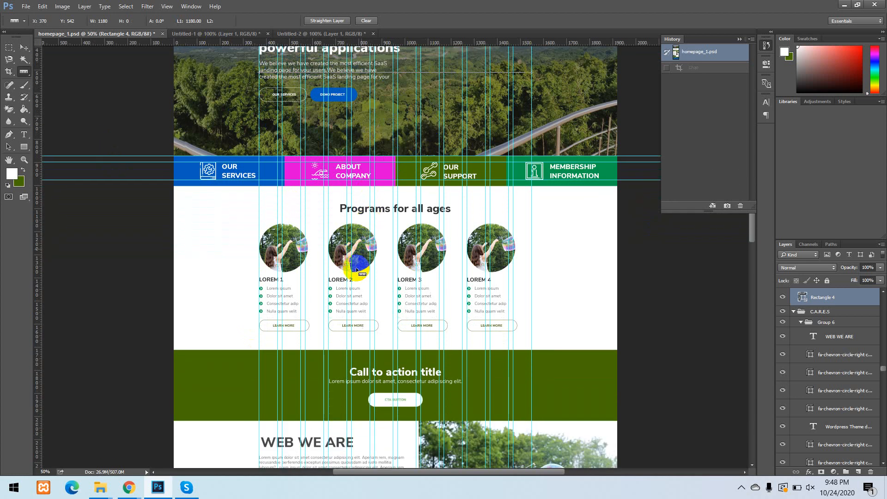
pyautogui.hotkey('ctrl', '+')
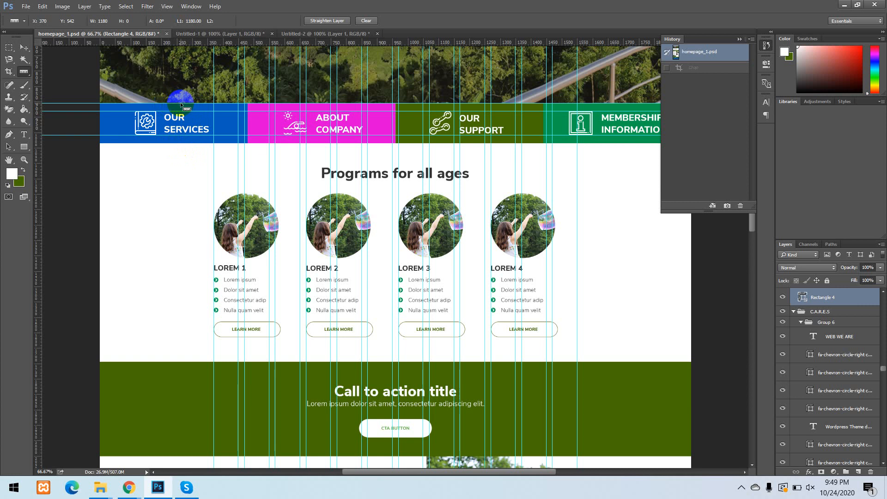
pyautogui.moveTo(181, 104); pyautogui.dragTo(183, 145)
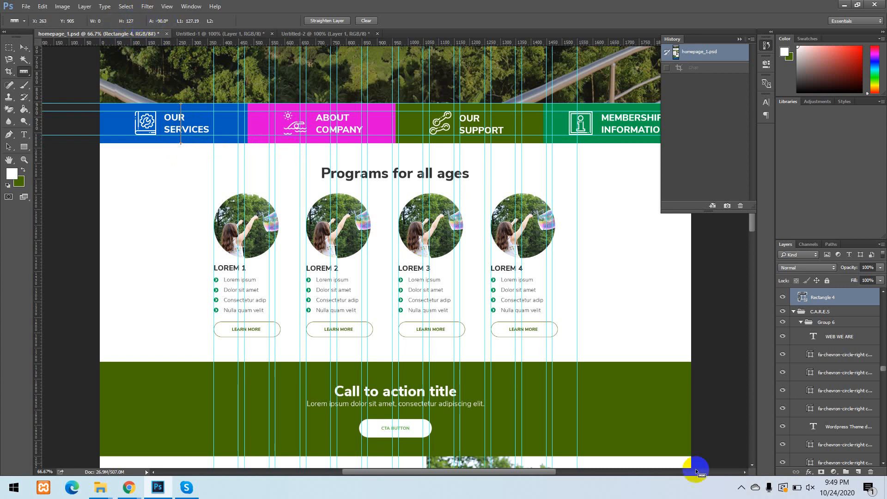
# Add a note reading "hgvhbjn" on the hero image with the Note tool and an empty note on the About Company tile.
pyautogui.scroll(3, 346, 240)
pyautogui.scroll(3, 22, 130)
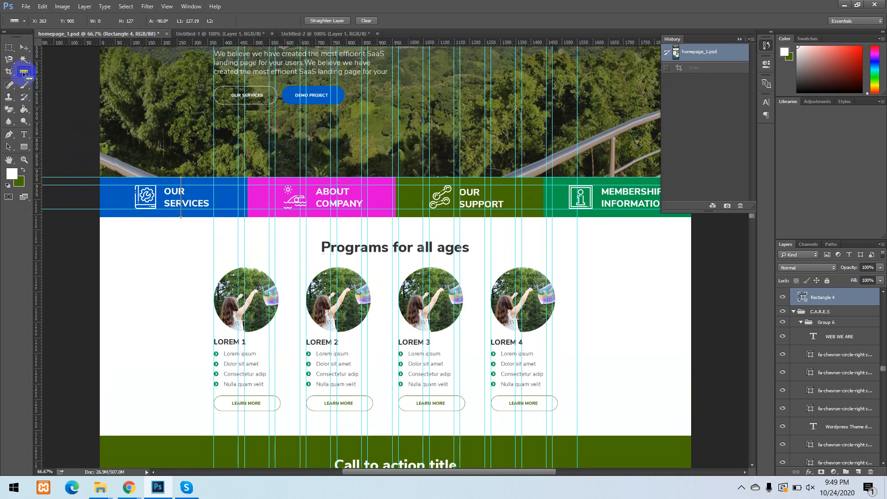
pyautogui.moveTo(24, 74); pyautogui.dragTo(70, 87)
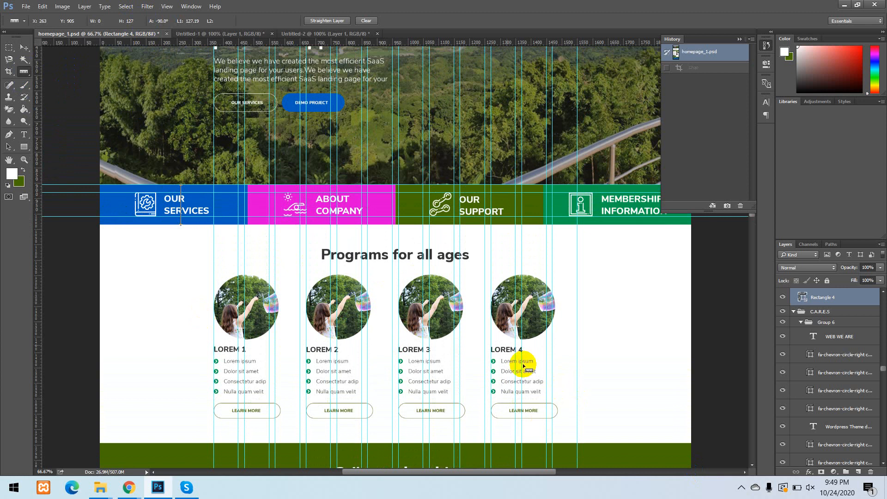
pyautogui.click(22, 73)
pyautogui.moveTo(22, 72); pyautogui.dragTo(56, 103)
pyautogui.click(170, 126)
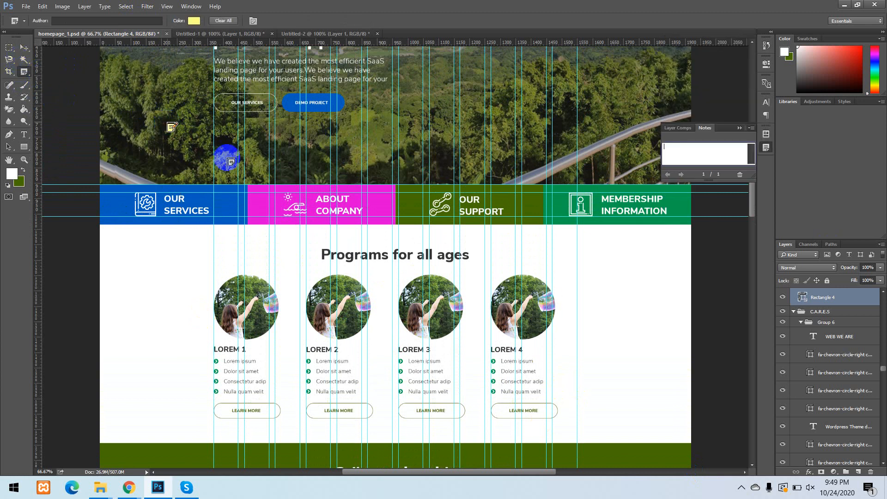
pyautogui.click(666, 144)
pyautogui.write('hgvhbjn')
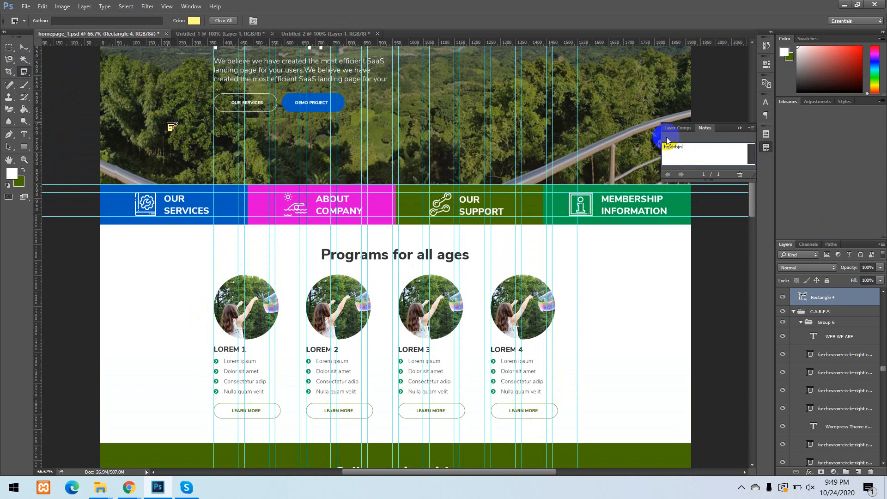
pyautogui.press('BackSpace')
pyautogui.click(387, 211)
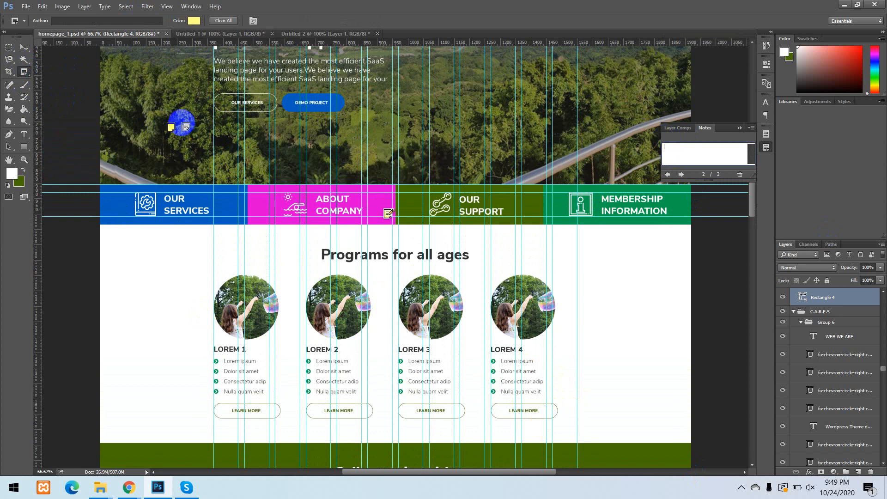
# Open the hero image's note with the Move tool, clear its text and deselect the active layer.
pyautogui.click(25, 48)
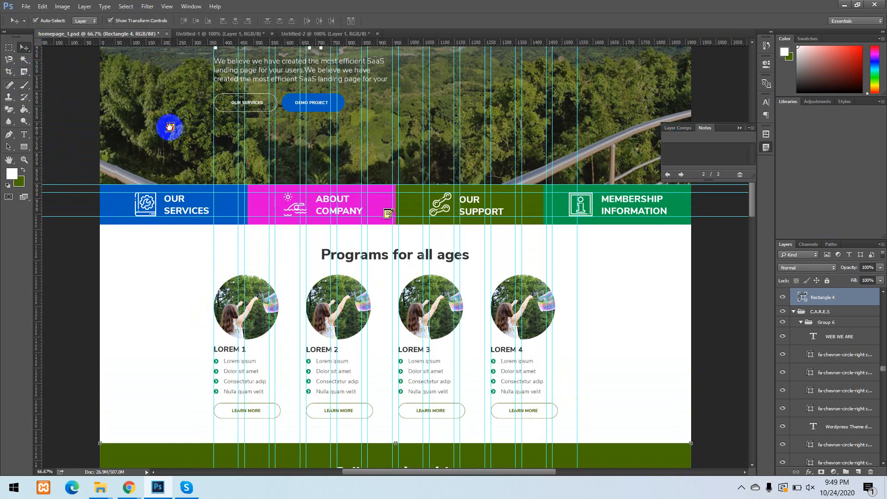
pyautogui.click(171, 127)
pyautogui.doubleClick(679, 146)
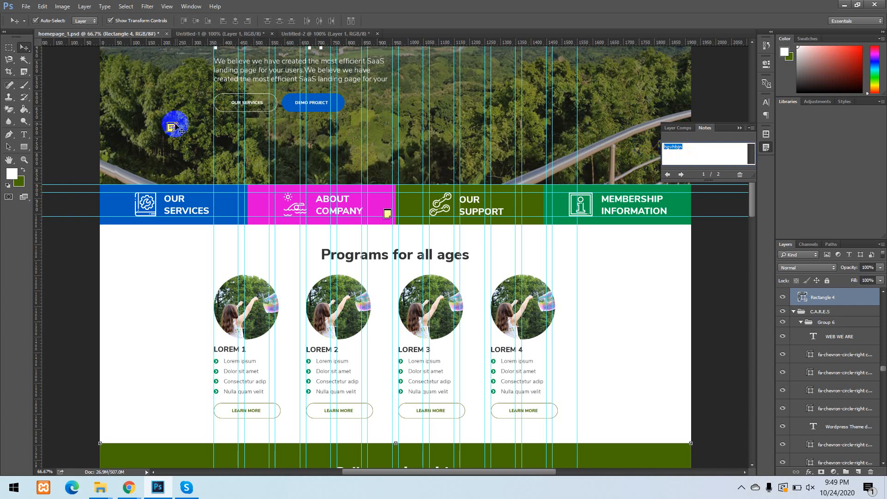
pyautogui.click(664, 91)
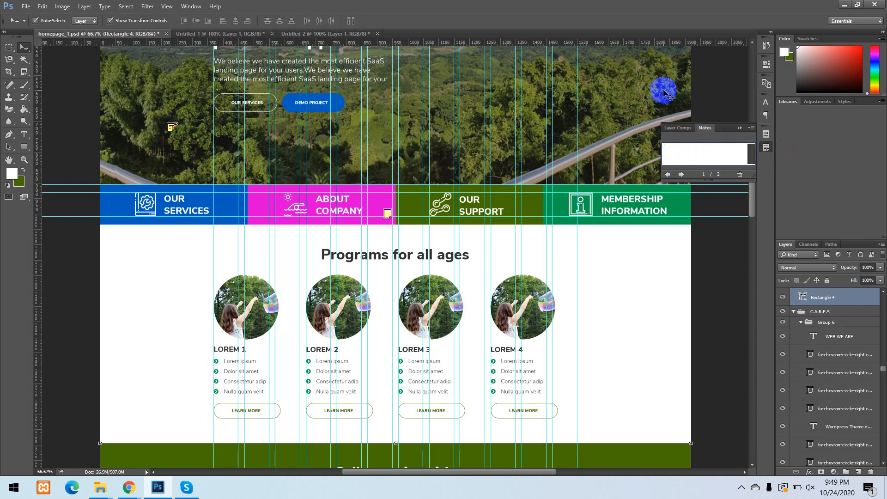
pyautogui.click(725, 75)
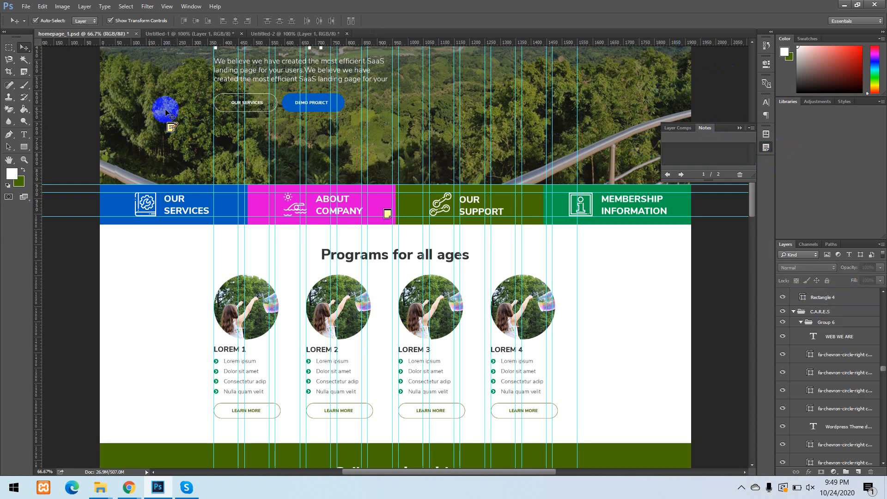
# View the healing tools and try the Color Replacement tool on the hero image.
pyautogui.click(10, 87)
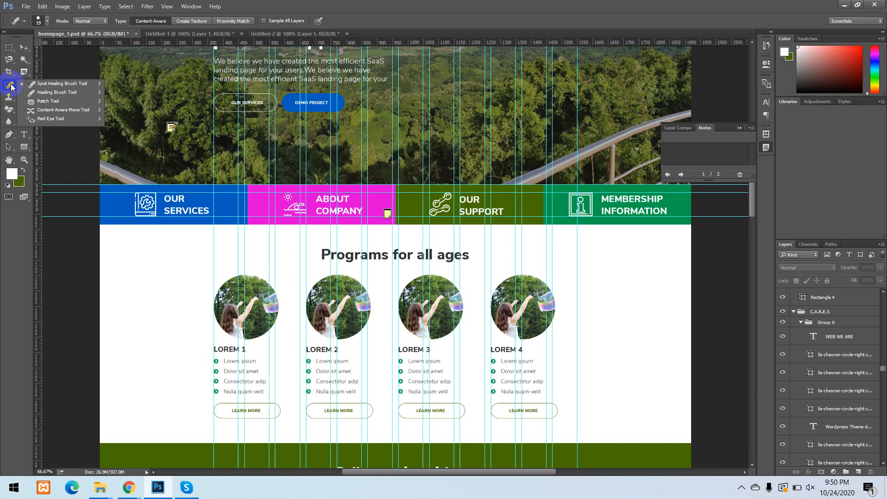
pyautogui.click(8, 88)
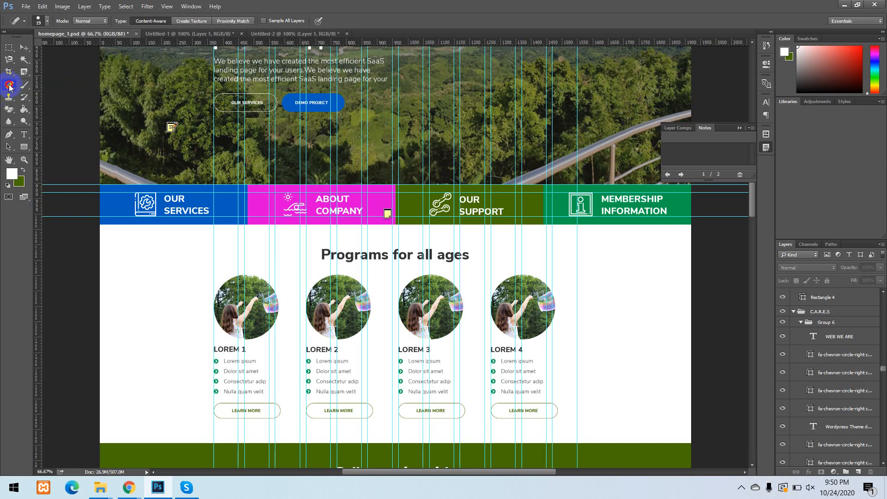
pyautogui.moveTo(24, 85)
pyautogui.mouseDown()
pyautogui.moveTo(57, 91)
pyautogui.moveTo(78, 83)
pyautogui.moveTo(49, 102)
pyautogui.moveTo(69, 94)
pyautogui.moveTo(67, 103)
pyautogui.mouseUp()
pyautogui.click(160, 158)
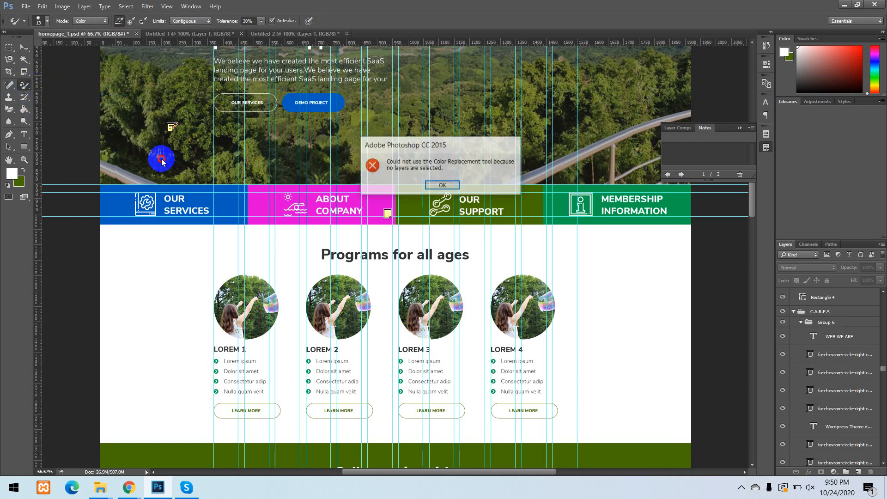
pyautogui.click(455, 185)
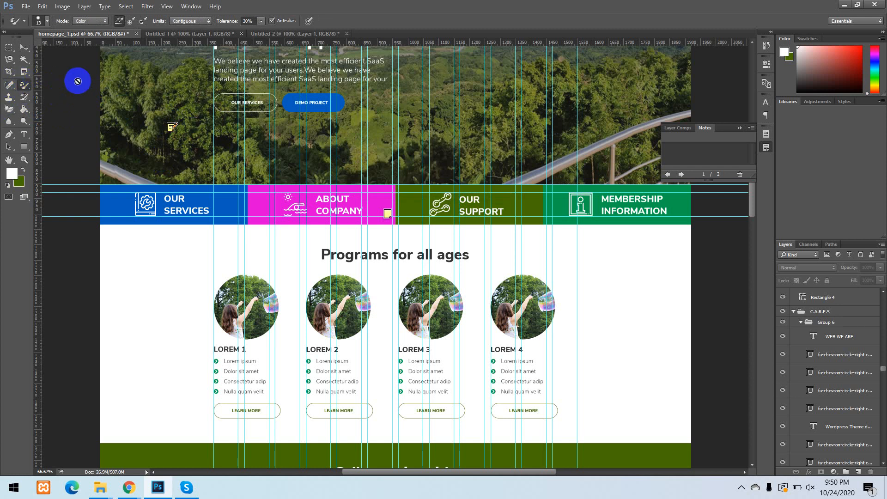
# Hide the guides and note markers on the homepage and switch to the Clone Stamp tool.
pyautogui.hotkey('ctrl', 'h')
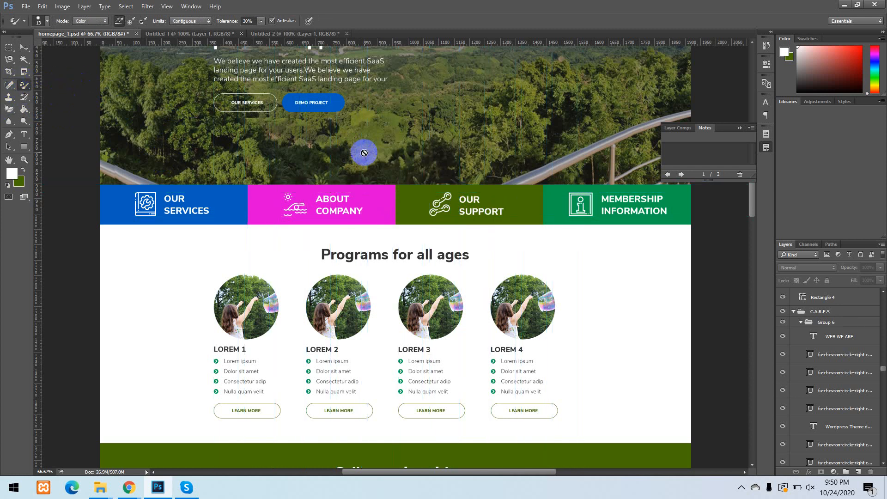
pyautogui.click(9, 99)
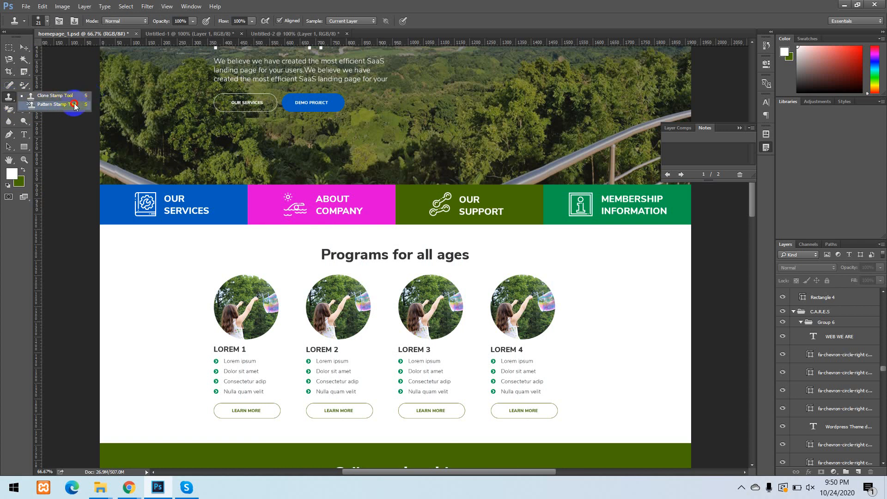
pyautogui.click(43, 99)
pyautogui.scroll(3, 368, 229)
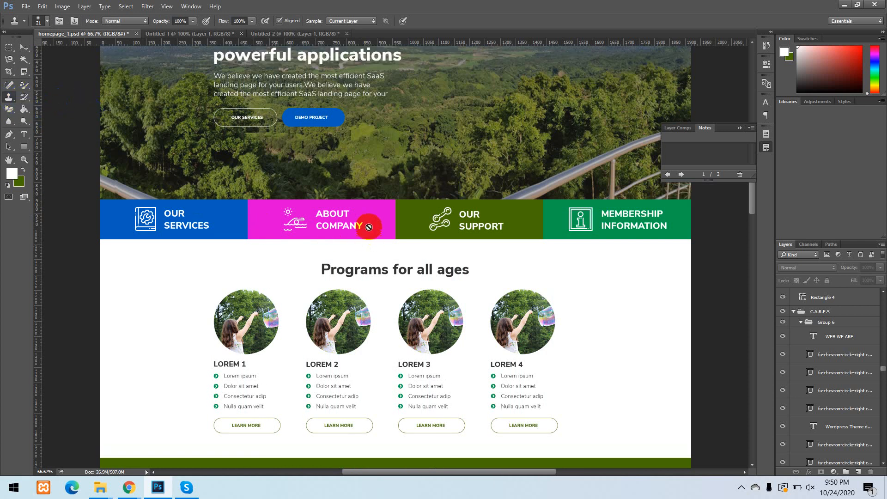
pyautogui.scroll(1, 352, 222)
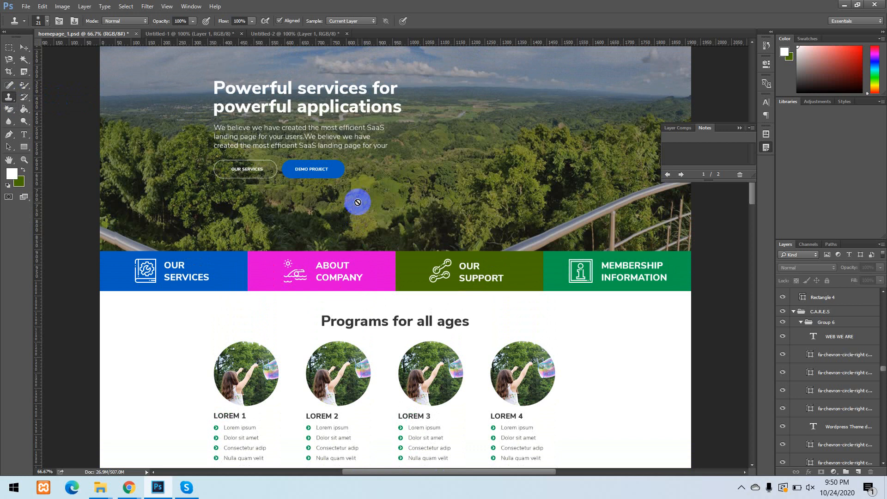
# Select the image-asset layer of the circular Lorem 1 photo and activate the Clone Stamp tool for it.
pyautogui.click(24, 47)
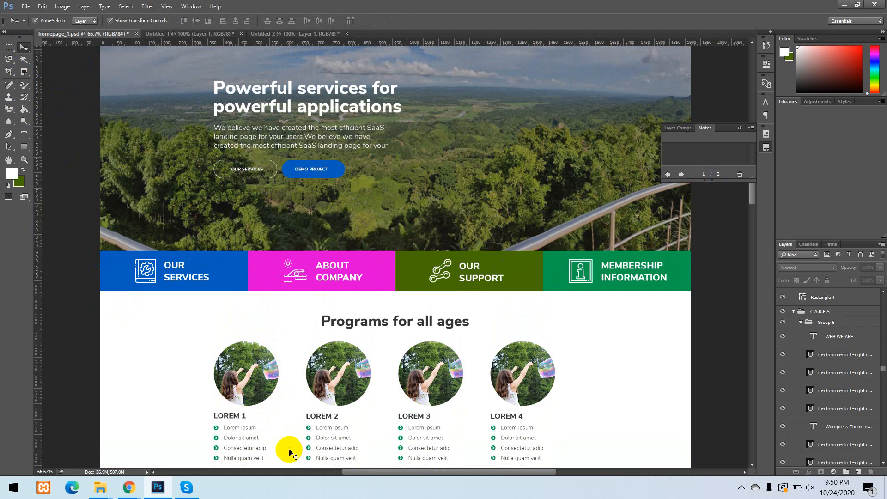
pyautogui.click(270, 374)
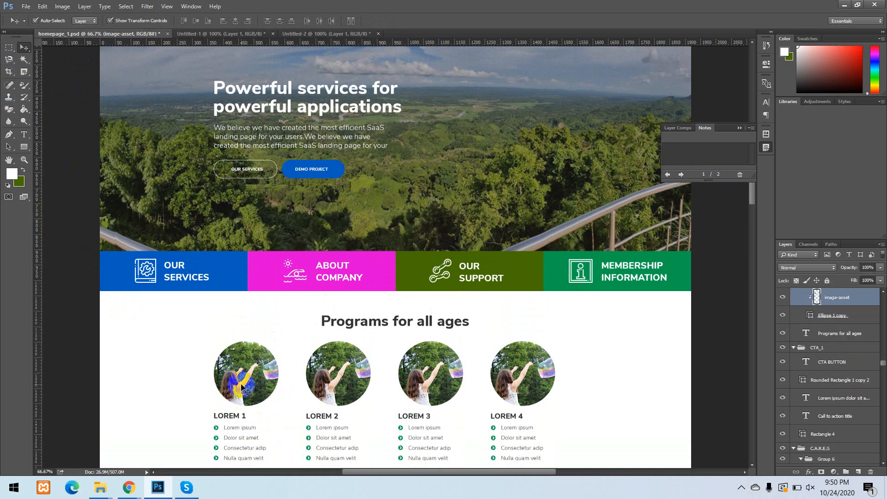
pyautogui.click(9, 98)
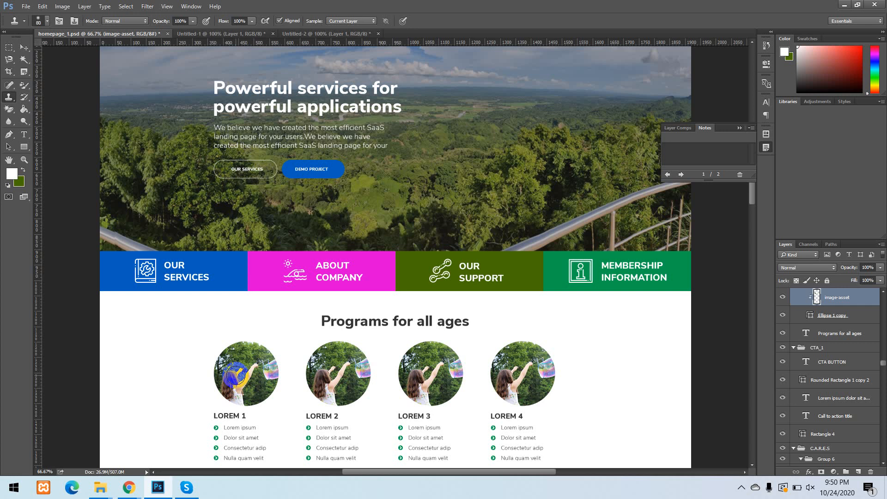
# Enlarge the Clone Stamp brush to 125 and sample a clone source beside the girl in the Lorem 1 photo.
pyautogui.press(']')
pyautogui.press(']')
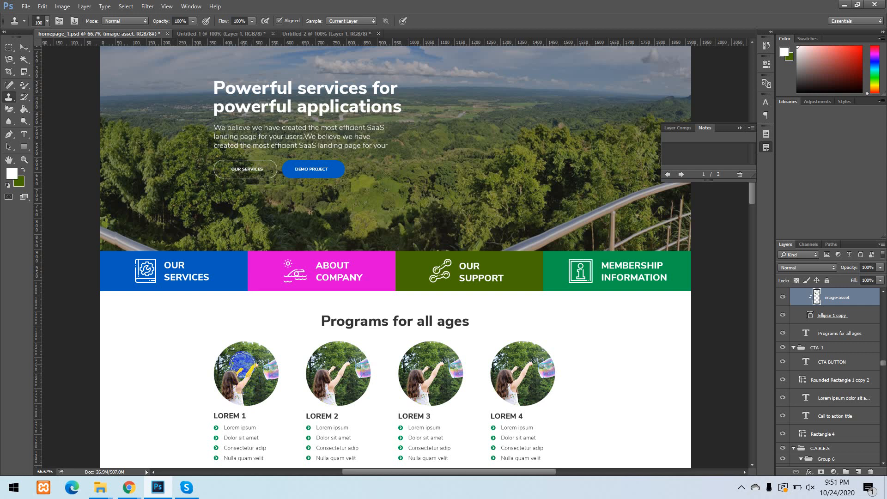
pyautogui.press(']')
pyautogui.keyDown('alt'); pyautogui.click(242, 377); pyautogui.keyUp('alt')
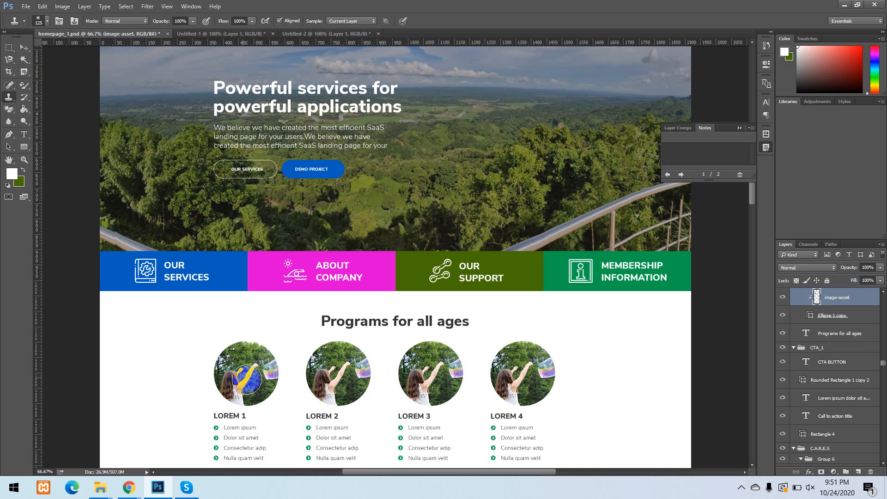
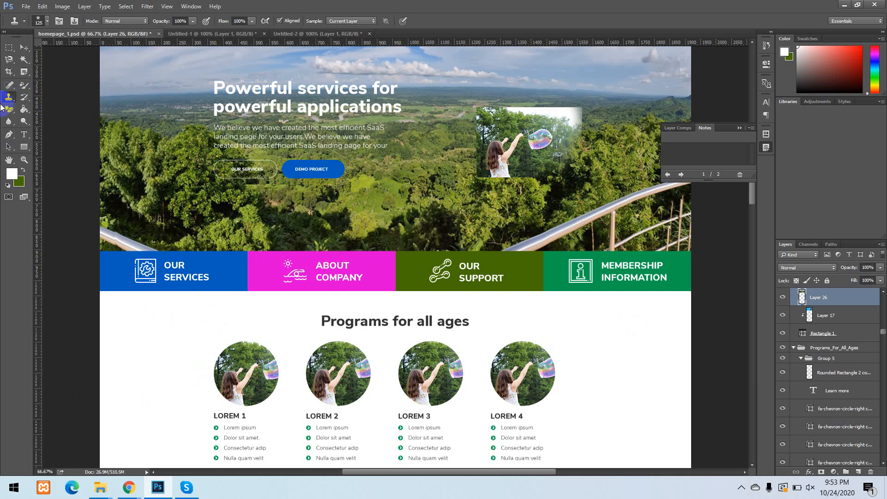
# View the History Brush tool variants and the eraser tool group.
pyautogui.click(24, 96)
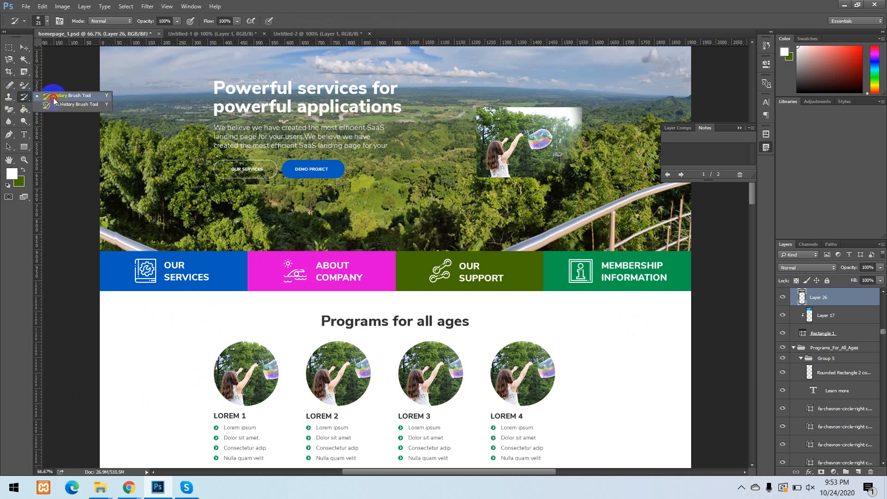
pyautogui.click(9, 96)
pyautogui.click(10, 111)
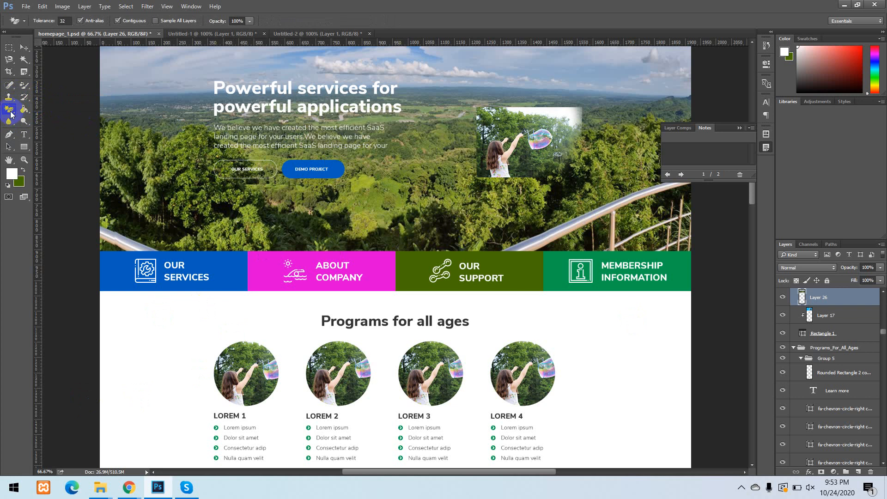
# Erase the girl-with-bubble photo and the area around it from Layer 26 with Eraser tool strokes.
pyautogui.rightClick(11, 115)
pyautogui.click(40, 108)
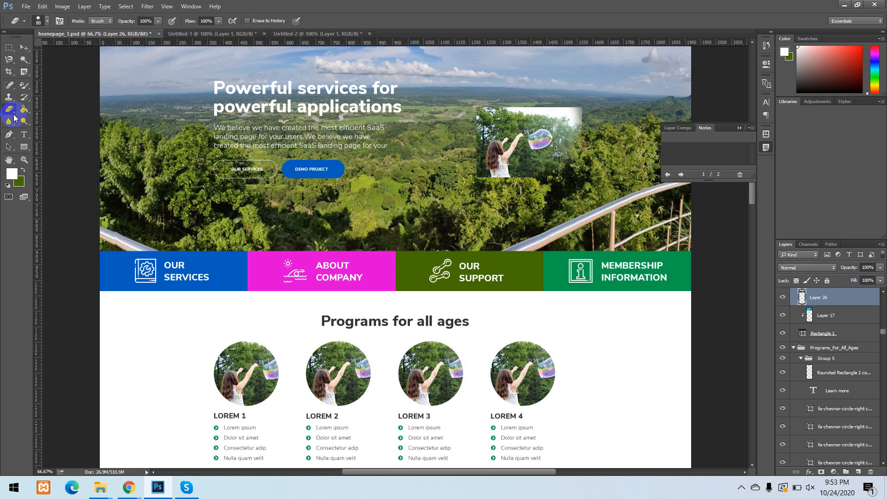
pyautogui.scroll(1, 517, 171)
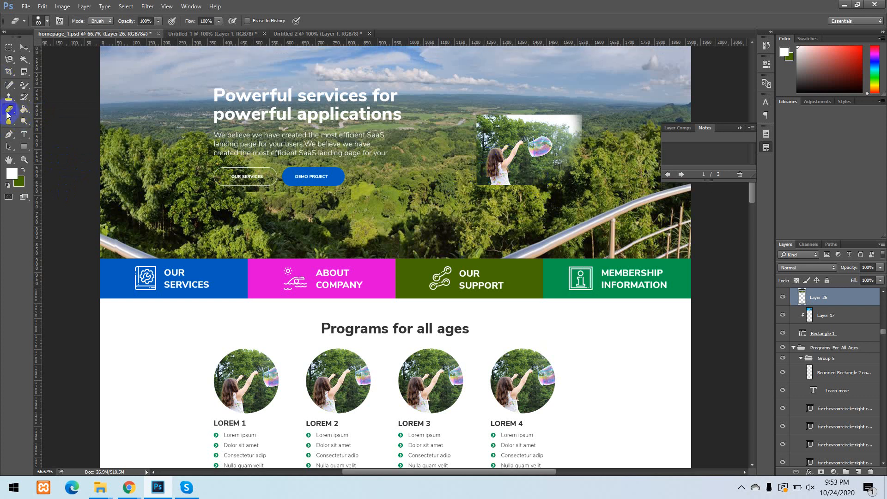
pyautogui.moveTo(511, 127); pyautogui.dragTo(477, 217)
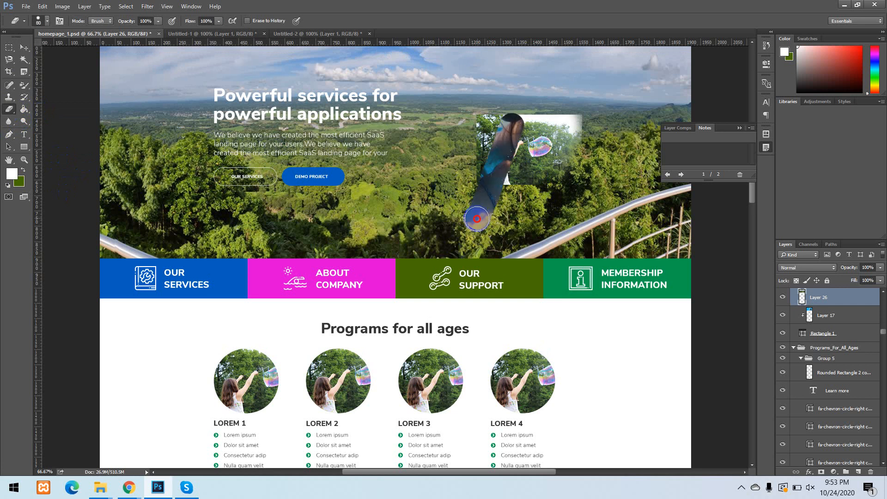
pyautogui.moveTo(516, 142); pyautogui.dragTo(540, 110)
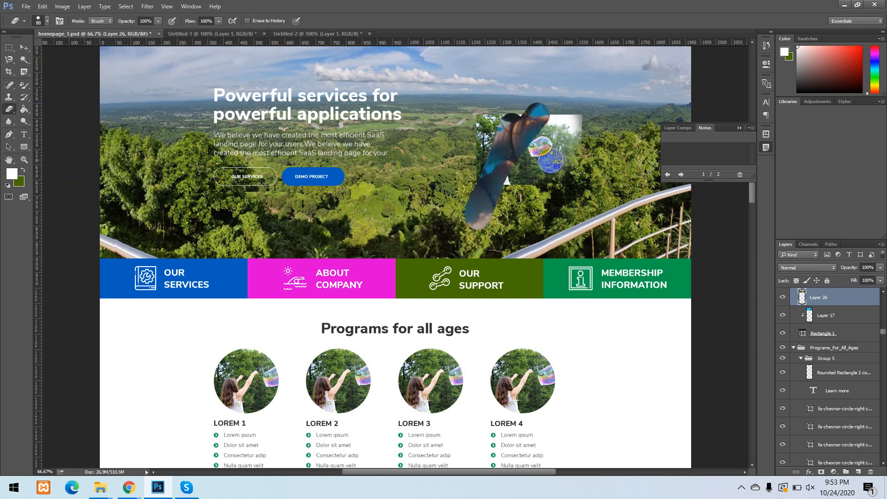
pyautogui.moveTo(526, 142); pyautogui.dragTo(560, 115)
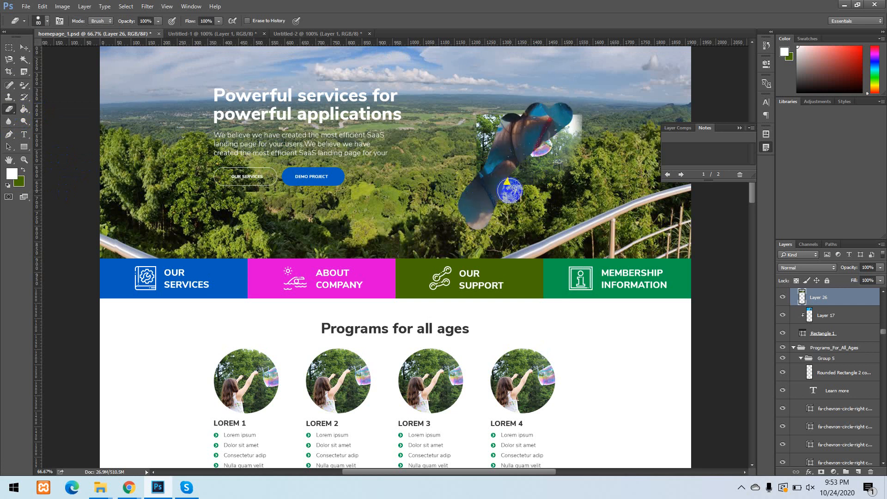
pyautogui.moveTo(510, 190)
pyautogui.mouseDown()
pyautogui.moveTo(575, 120)
pyautogui.moveTo(563, 162)
pyautogui.moveTo(492, 212)
pyautogui.moveTo(495, 192)
pyautogui.mouseUp()
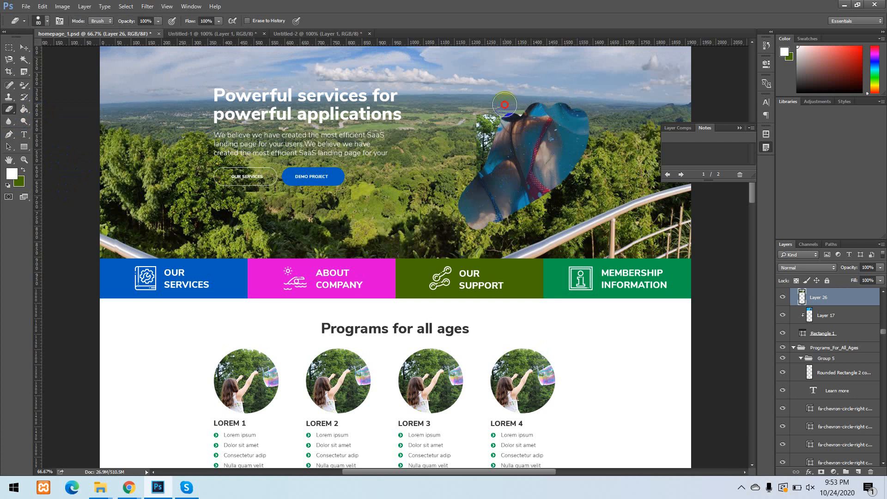
pyautogui.moveTo(505, 105)
pyautogui.mouseDown()
pyautogui.moveTo(467, 168)
pyautogui.moveTo(467, 147)
pyautogui.mouseUp()
pyautogui.hotkey('ctrl', 'alt', 'z')
pyautogui.hotkey('ctrl', 'alt', 'z')
pyautogui.hotkey('ctrl', 'alt', 'z')
pyautogui.hotkey('ctrl', 'alt', 'z')
pyautogui.hotkey('ctrl', 'alt', 'z')
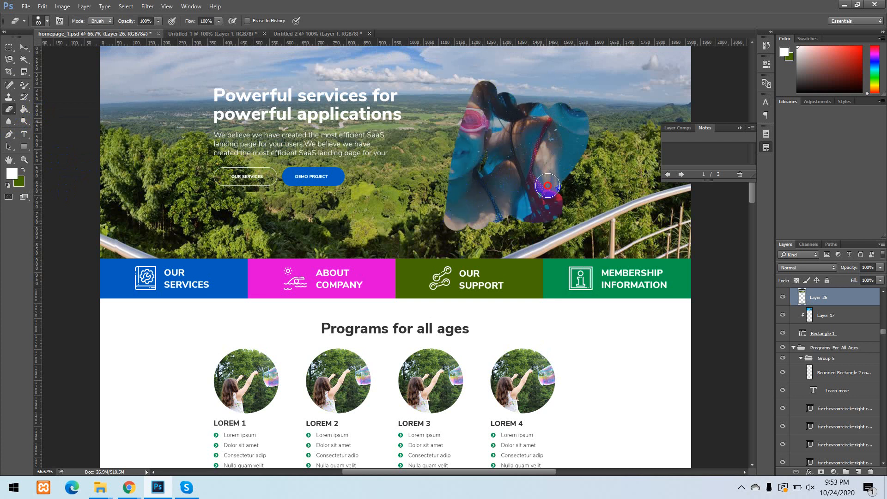
pyautogui.hotkey('ctrl', 'alt', 'z')
pyautogui.hotkey('ctrl', 'alt', 'z')
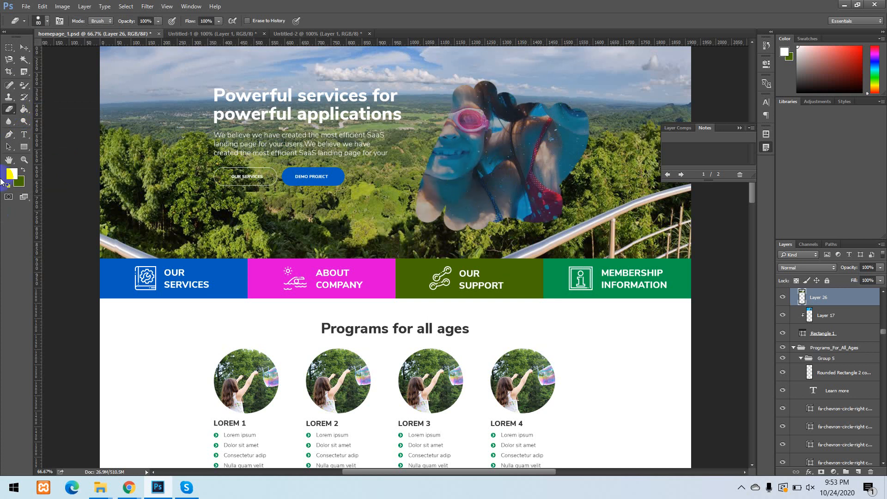
# Erase thin freehand strokes across the hero image with the Background Eraser tool and switch to the Magic Eraser tool.
pyautogui.moveTo(9, 114)
pyautogui.mouseDown()
pyautogui.moveTo(45, 123)
pyautogui.moveTo(74, 115)
pyautogui.mouseUp()
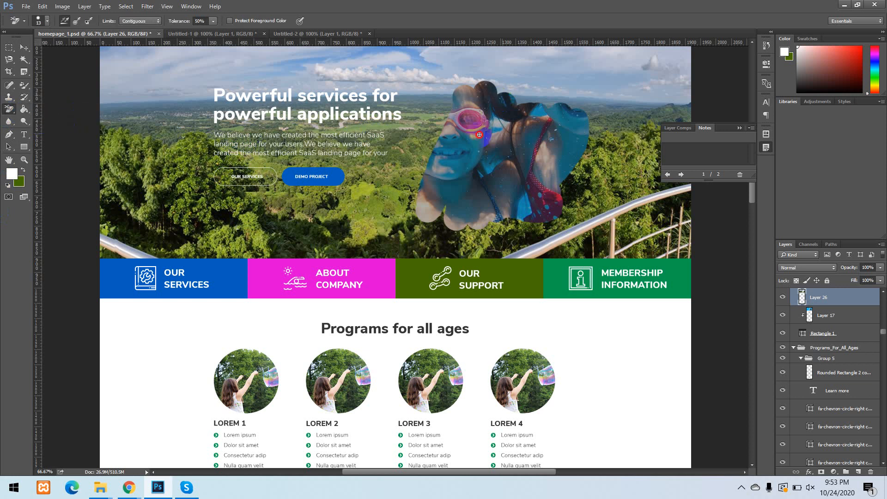
pyautogui.moveTo(571, 72)
pyautogui.mouseDown()
pyautogui.moveTo(629, 89)
pyautogui.moveTo(596, 199)
pyautogui.moveTo(681, 221)
pyautogui.mouseUp()
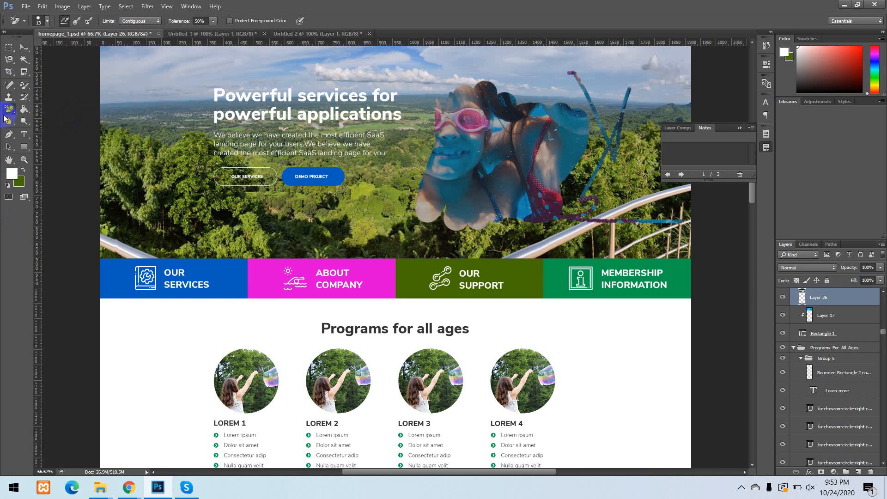
pyautogui.moveTo(11, 113)
pyautogui.mouseDown()
pyautogui.moveTo(41, 134)
pyautogui.moveTo(62, 128)
pyautogui.mouseUp()
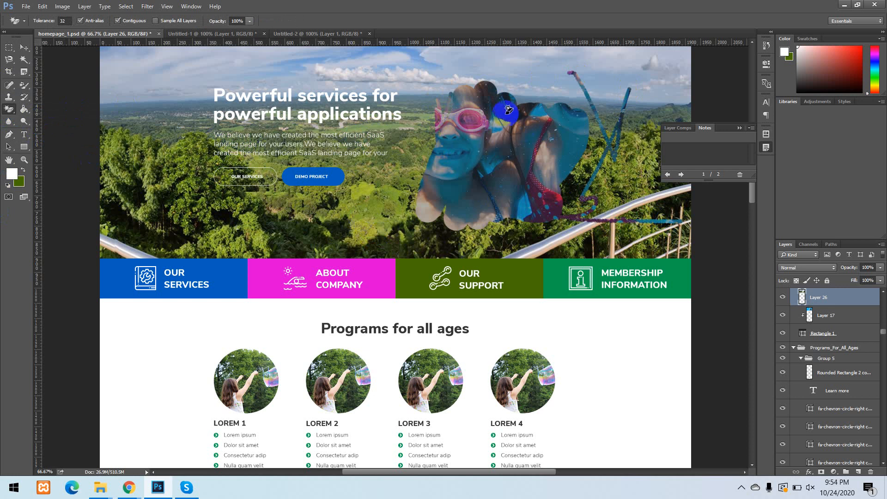
# Activate the Move tool and hide Layer 17 beneath the partly erased hero image.
pyautogui.click(24, 47)
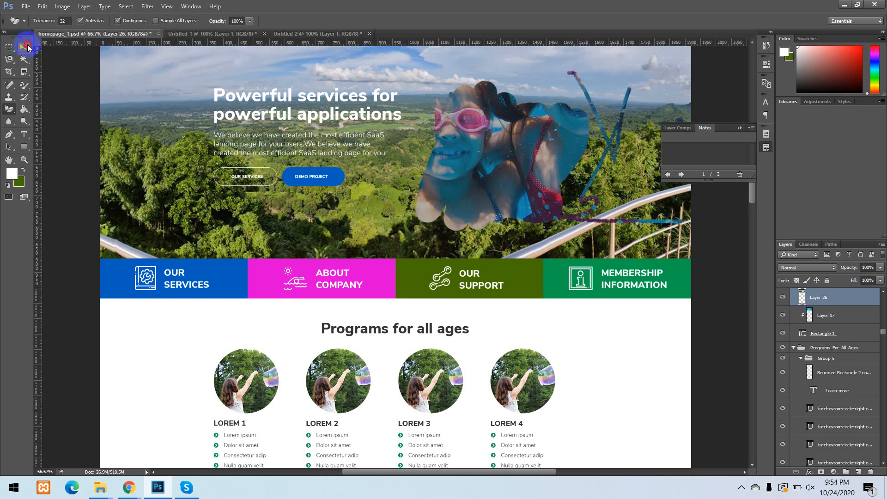
pyautogui.click(802, 328)
pyautogui.click(781, 314)
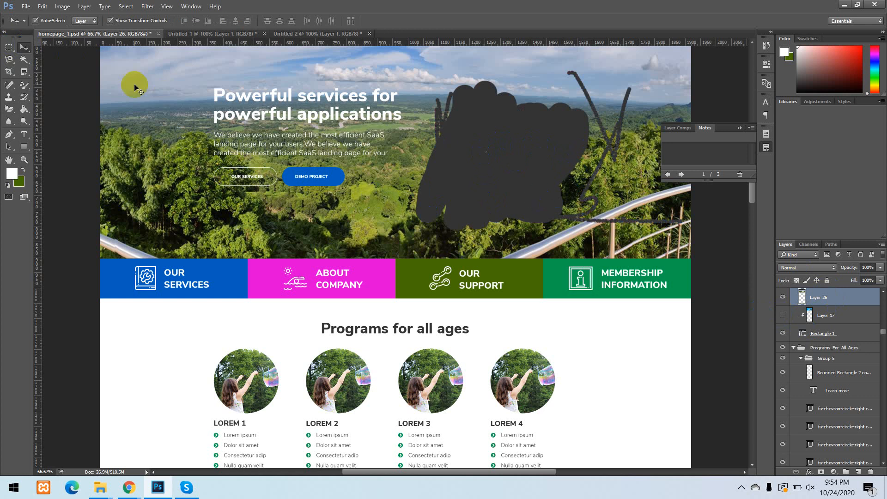
# Erase patches of similar colour from the sky in the hero image with the Magic Eraser tool.
pyautogui.click(5, 110)
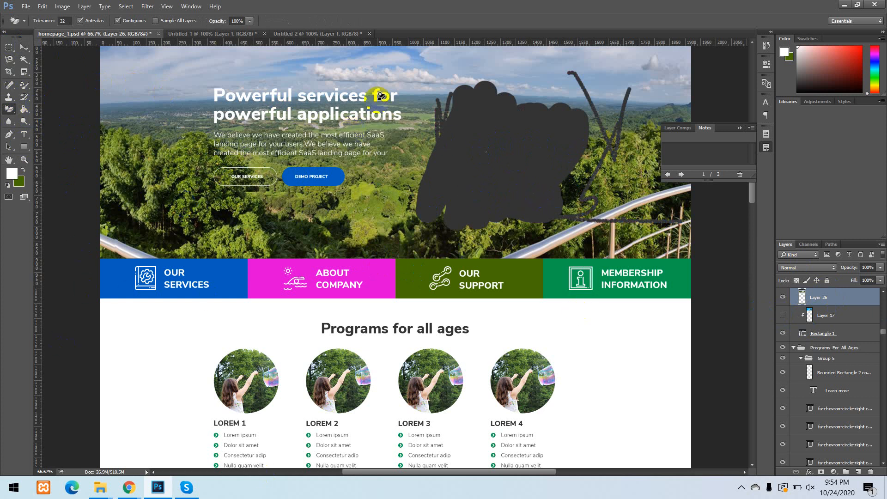
pyautogui.click(344, 71)
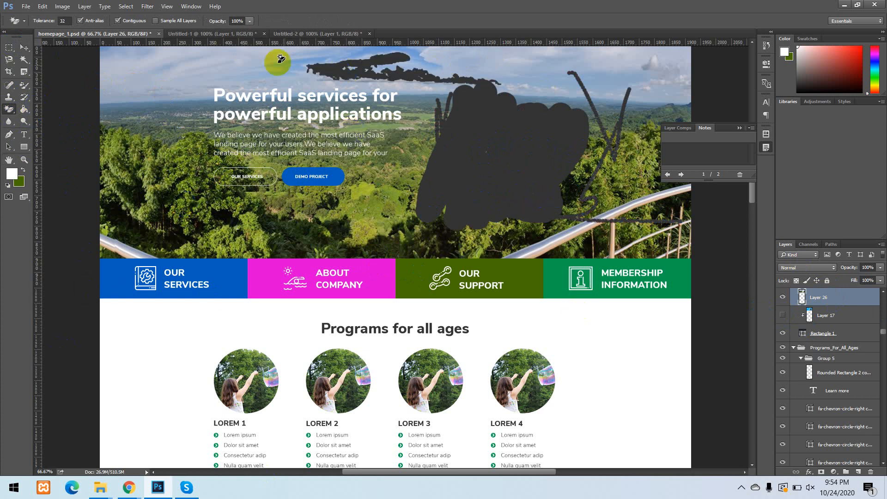
pyautogui.click(128, 71)
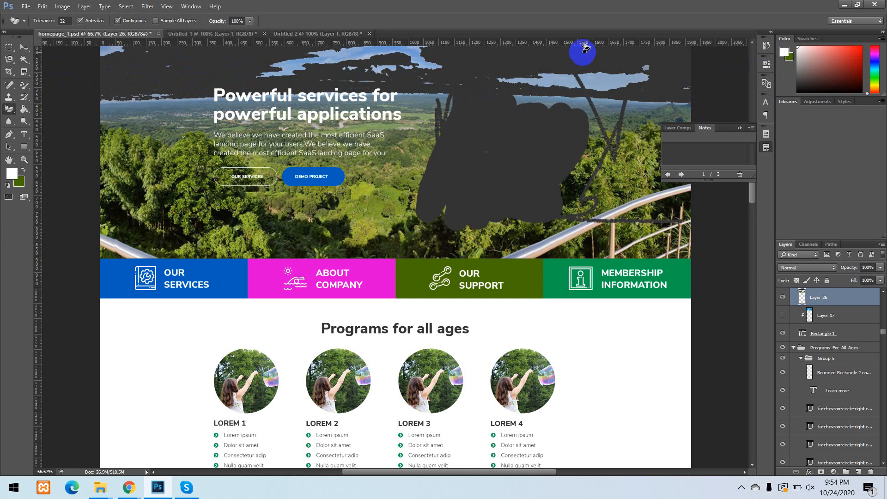
# Revert the homepage to its opening homepage_1.psd snapshot in the History.
pyautogui.click(770, 48)
pyautogui.scroll(10, 702, 64)
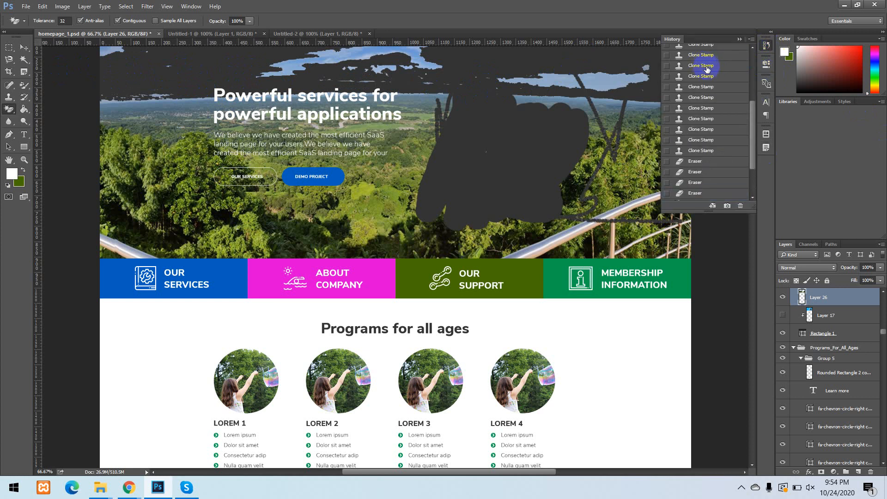
pyautogui.click(689, 54)
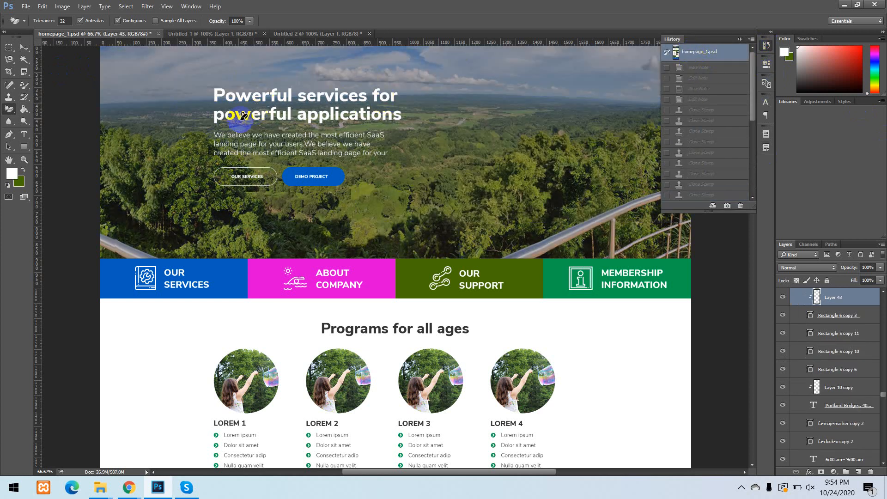
# Activate the Paint Bucket tool and view the Gradient tool grouped with it.
pyautogui.click(27, 111)
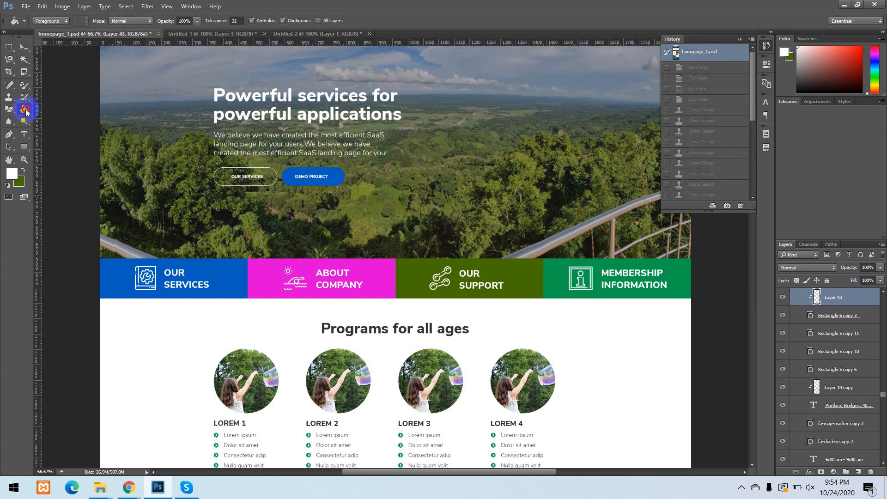
pyautogui.rightClick(27, 111)
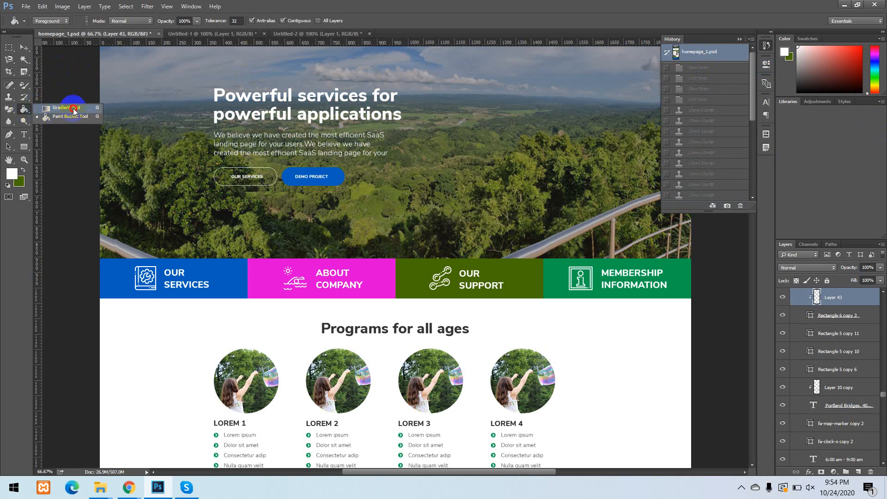
pyautogui.click(71, 126)
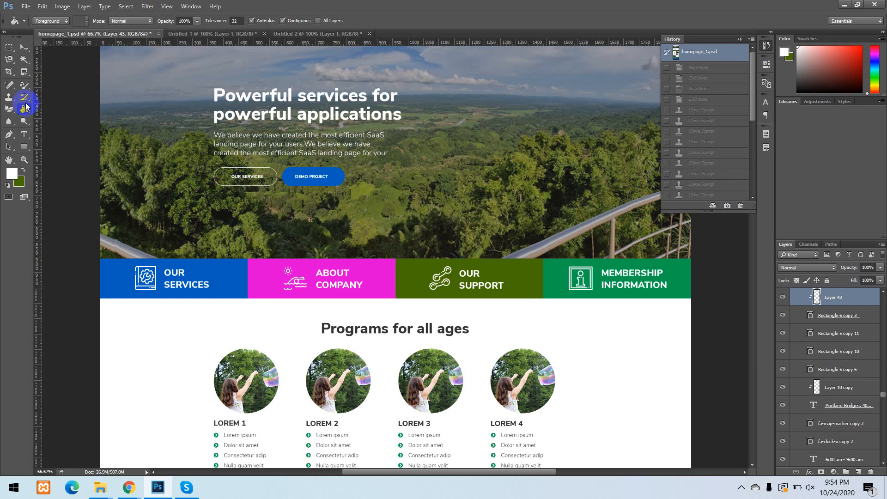
pyautogui.click(73, 128)
# Create a new blank document with a transparent background.
pyautogui.click(26, 7)
pyautogui.click(33, 18)
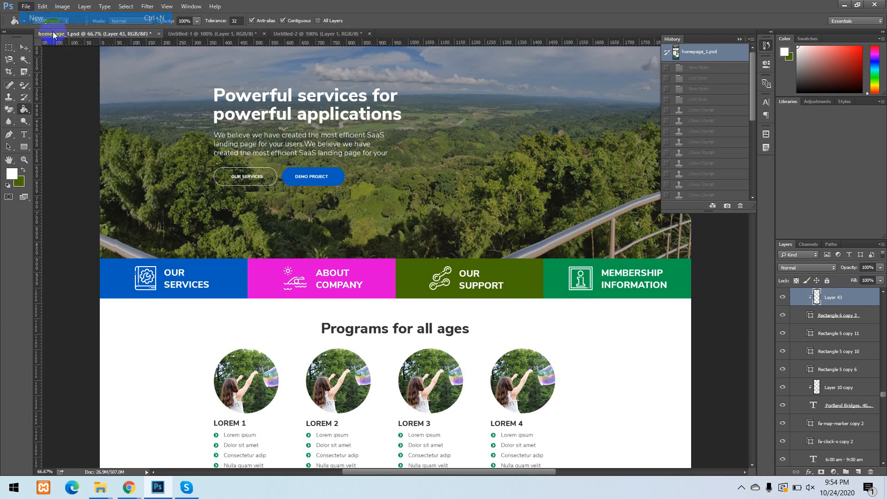
pyautogui.click(539, 119)
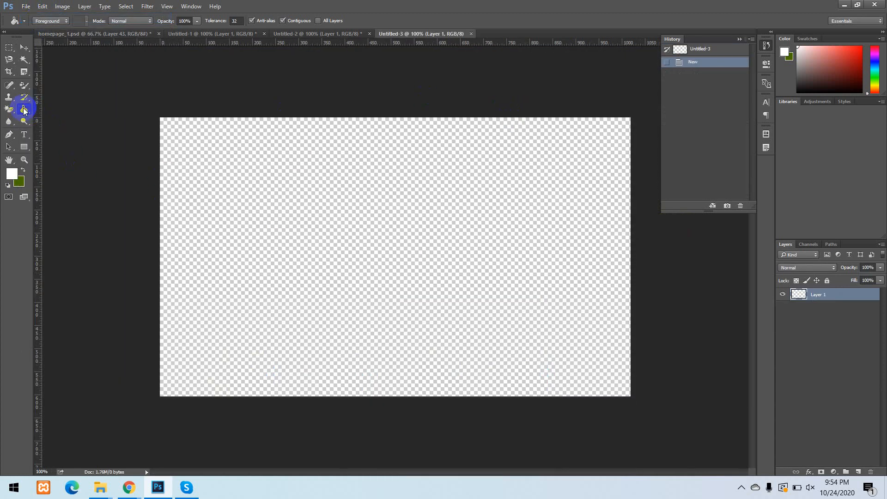
# Swap the foreground and background colours and fill the blank Layer 1 with dark green using the Paint Bucket tool.
pyautogui.click(23, 171)
pyautogui.click(11, 175)
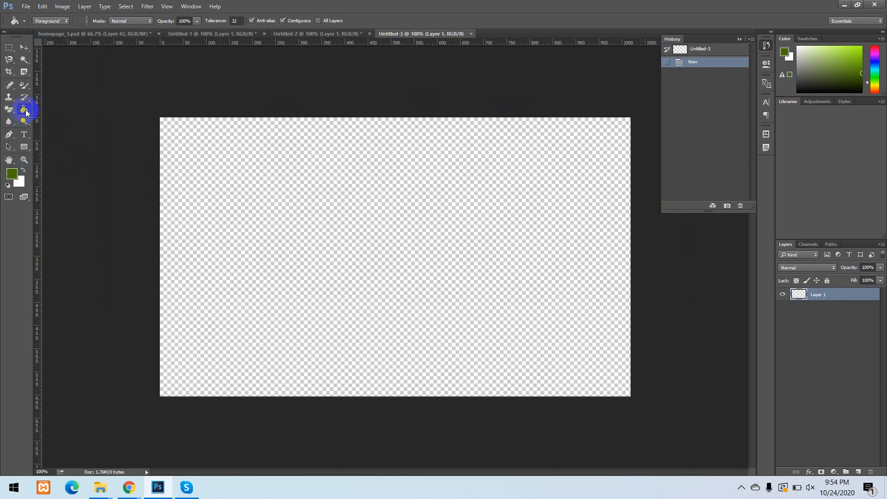
pyautogui.moveTo(26, 112); pyautogui.dragTo(56, 122)
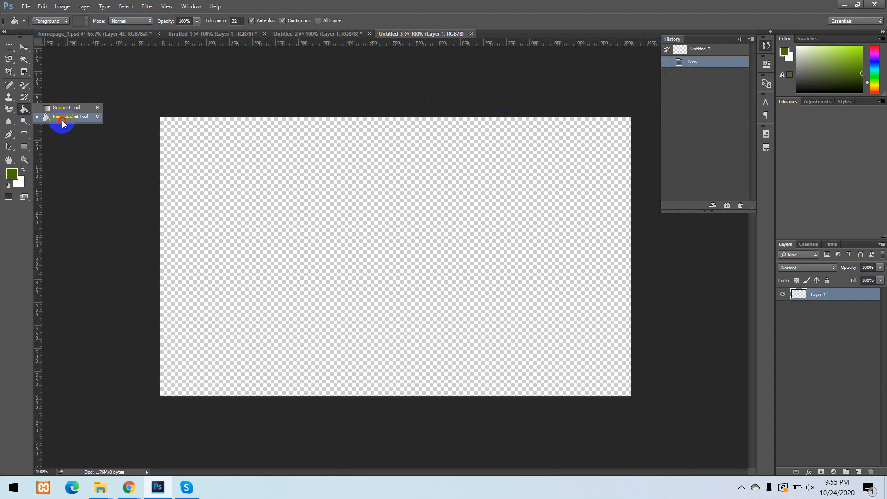
pyautogui.moveTo(60, 122); pyautogui.dragTo(54, 120)
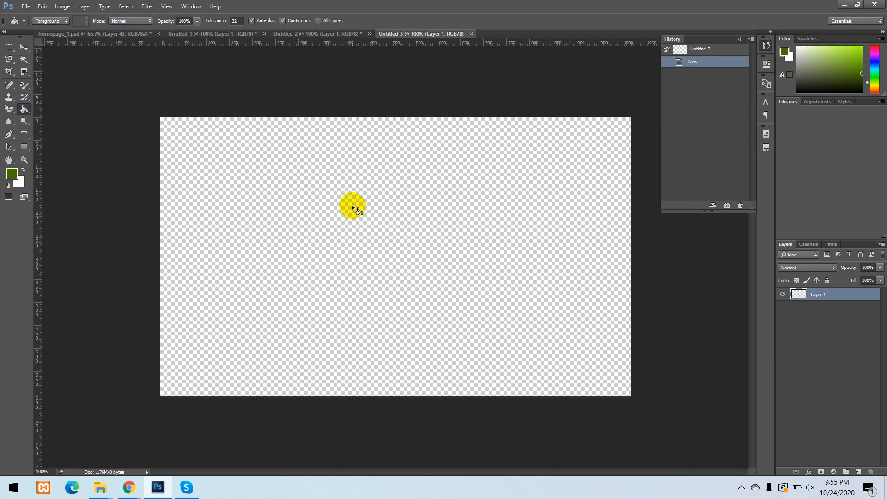
pyautogui.click(312, 220)
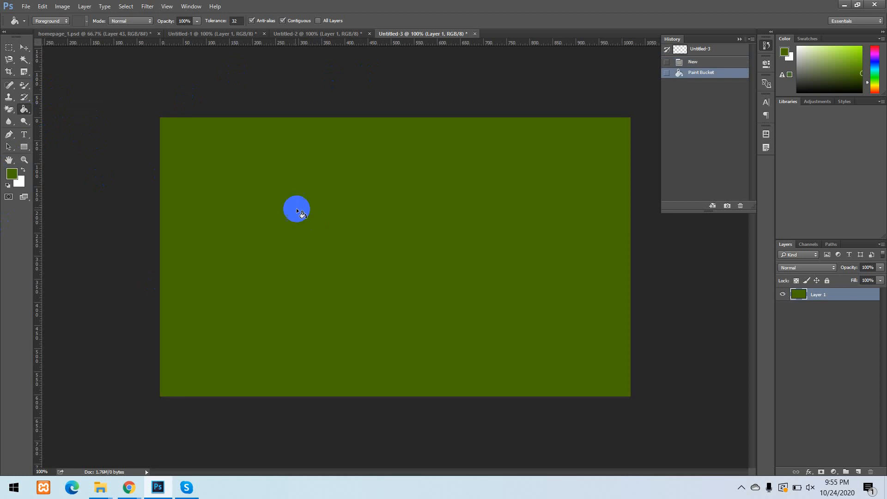
pyautogui.click(355, 219)
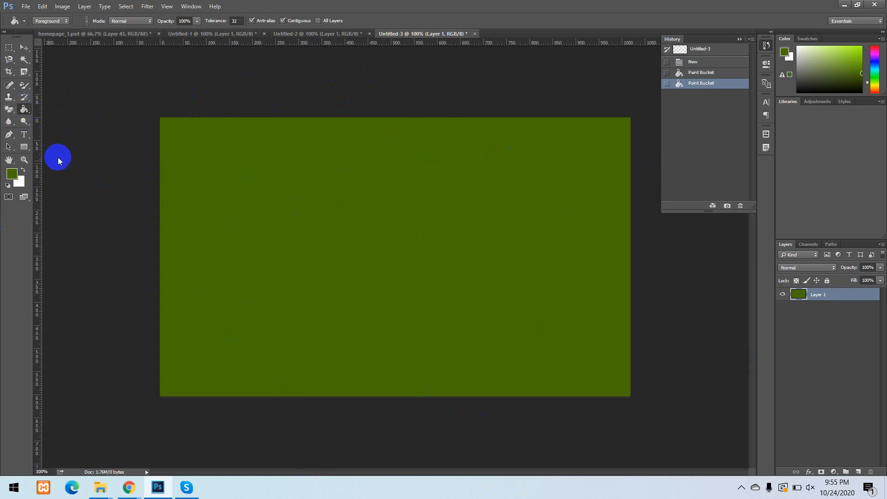
# Choose a bright pinkish red as the foreground colour and fill Layer 1 with it using the Paint Bucket tool.
pyautogui.click(11, 173)
pyautogui.moveTo(465, 297); pyautogui.dragTo(451, 276)
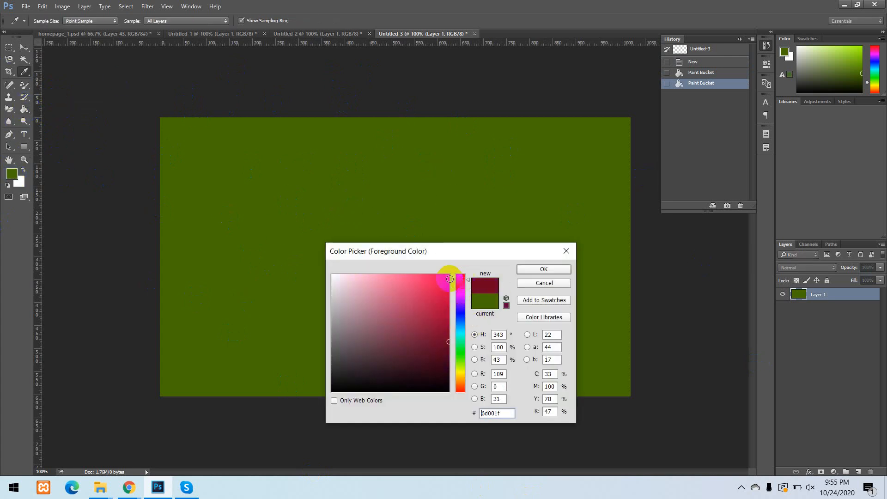
pyautogui.click(544, 268)
pyautogui.click(161, 192)
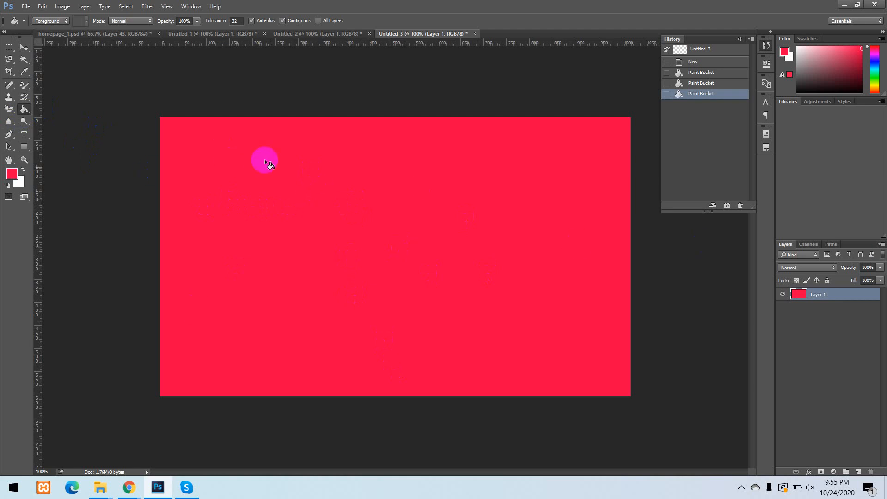
pyautogui.click(300, 157)
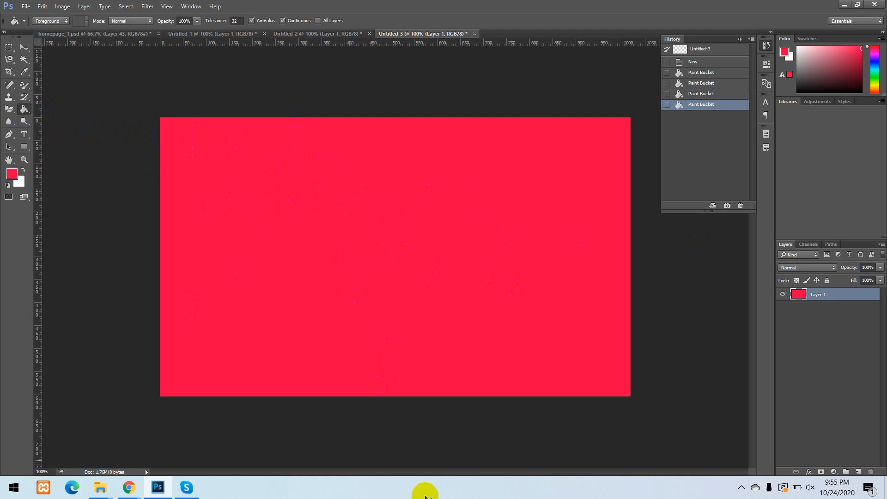
pyautogui.click(591, 427)
pyautogui.click(127, 405)
# Activate the Gradient tool and view the tools grouped with it.
pyautogui.rightClick(25, 108)
pyautogui.click(73, 108)
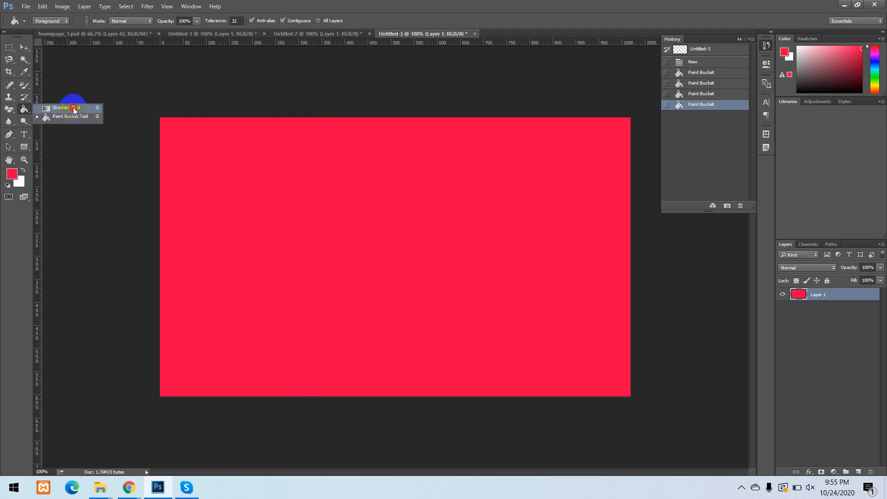
pyautogui.rightClick(24, 110)
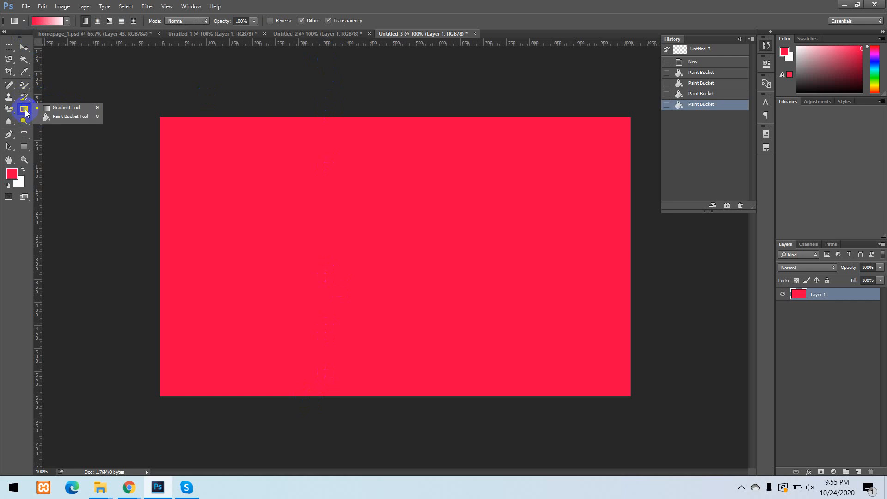
# Fill Layer 1 with pinkish-red-to-white linear gradients in several directions, upward, downward and across the canvas.
pyautogui.click(49, 108)
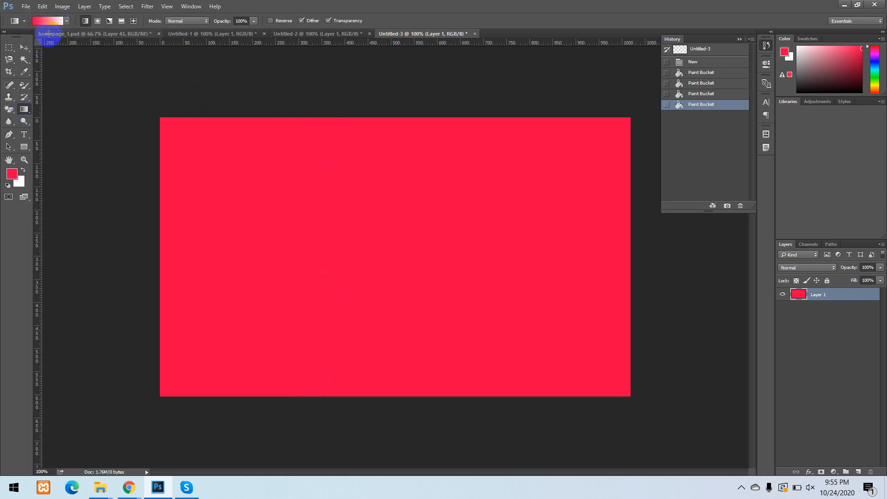
pyautogui.moveTo(309, 252); pyautogui.dragTo(320, 172)
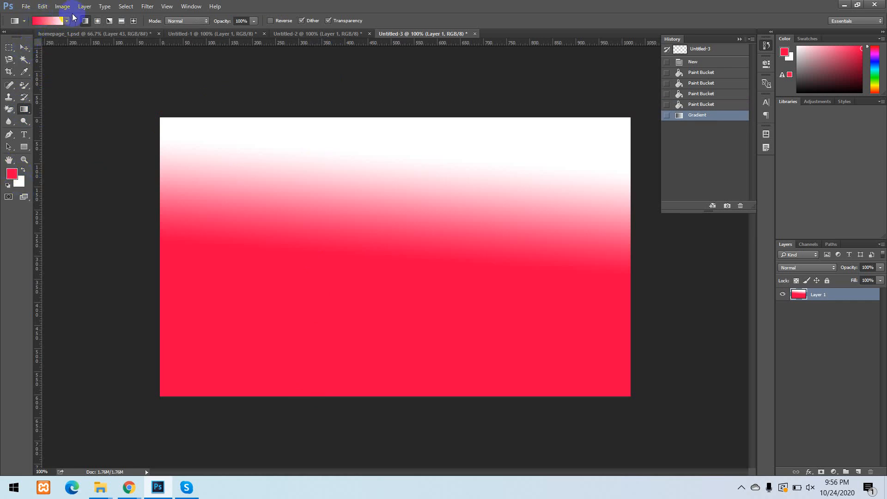
pyautogui.moveTo(335, 348); pyautogui.dragTo(348, 147)
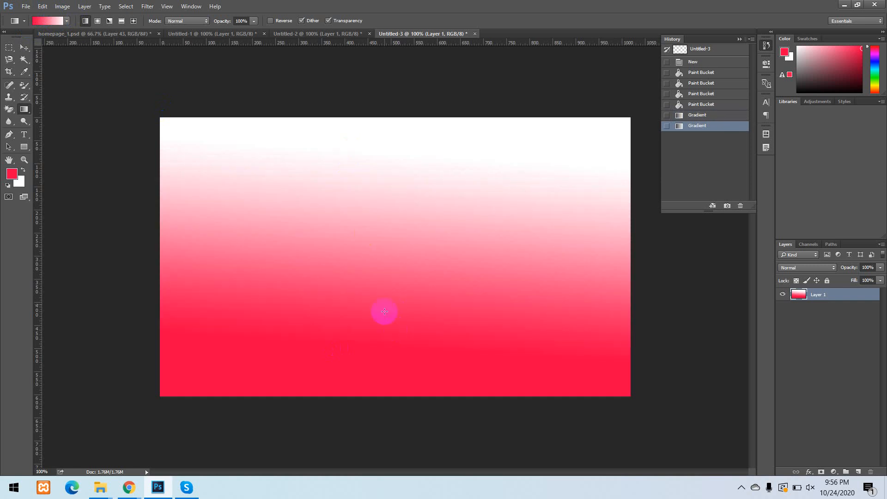
pyautogui.moveTo(363, 138); pyautogui.dragTo(350, 370)
pyautogui.moveTo(371, 340); pyautogui.dragTo(363, 166)
pyautogui.moveTo(385, 289); pyautogui.dragTo(390, 151)
pyautogui.moveTo(161, 227); pyautogui.dragTo(351, 228)
pyautogui.moveTo(257, 239); pyautogui.dragTo(635, 250)
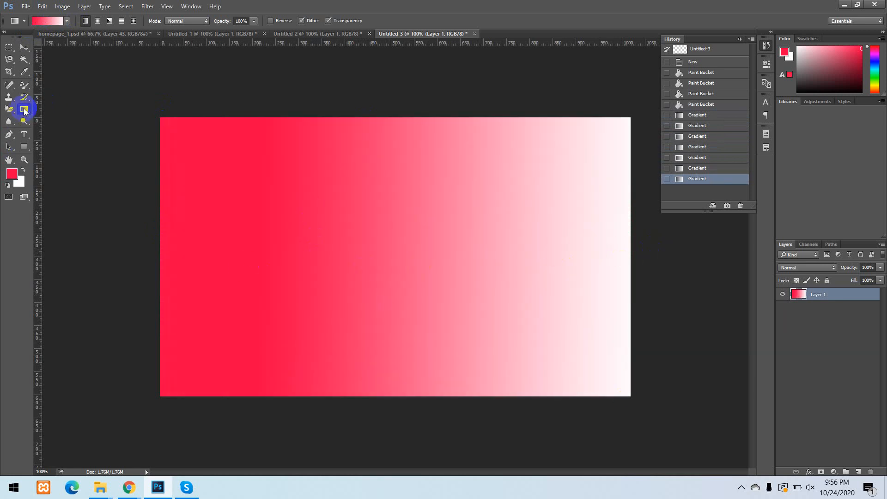
# Open the Gradient Editor and set the gradient's starting colour stop to yellow, fcff00.
pyautogui.moveTo(27, 111); pyautogui.dragTo(64, 110)
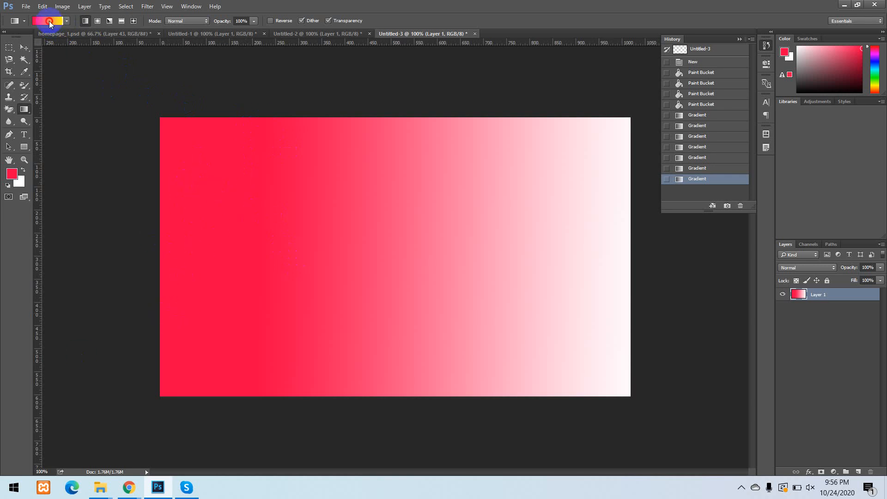
pyautogui.click(48, 21)
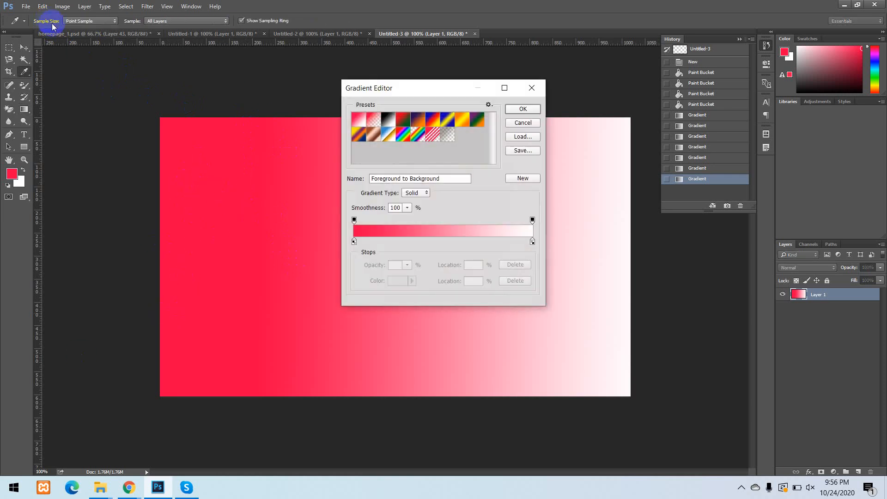
pyautogui.click(531, 88)
pyautogui.click(49, 22)
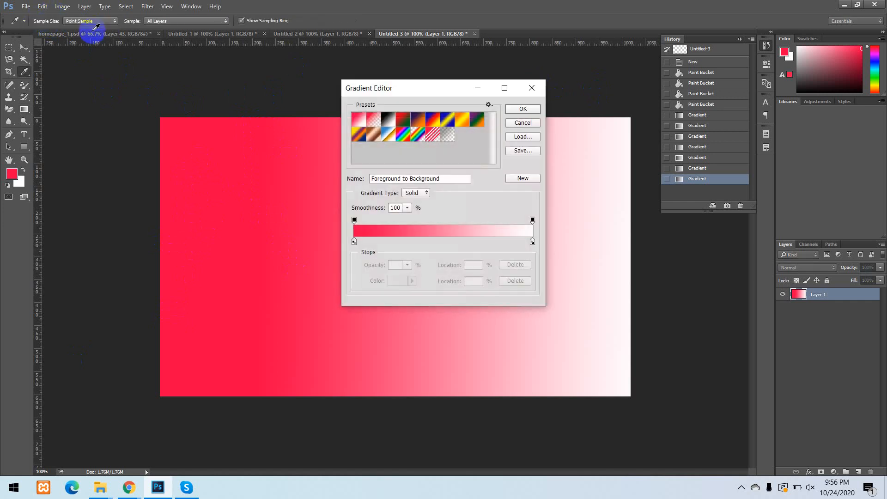
pyautogui.click(354, 242)
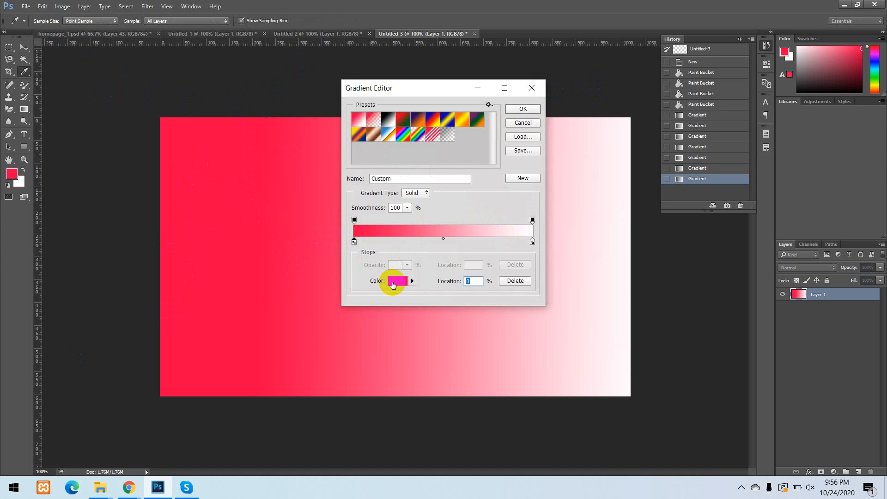
pyautogui.click(398, 280)
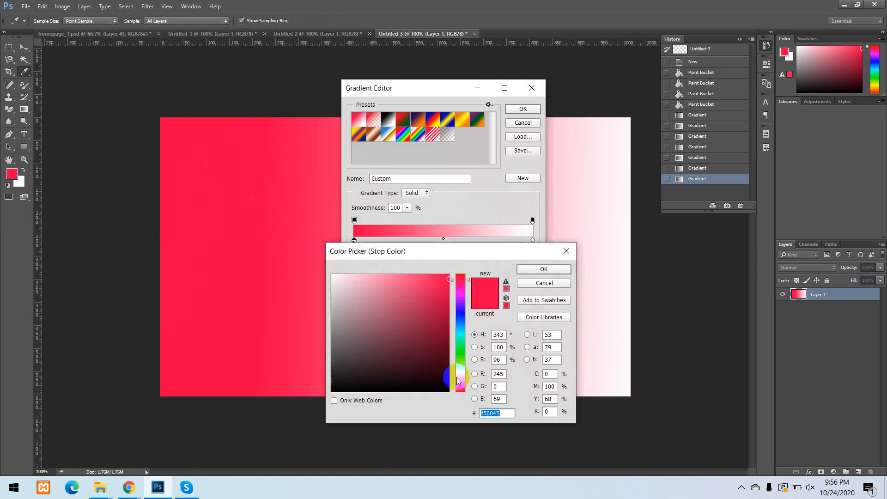
pyautogui.moveTo(460, 385); pyautogui.dragTo(460, 372)
pyautogui.click(449, 276)
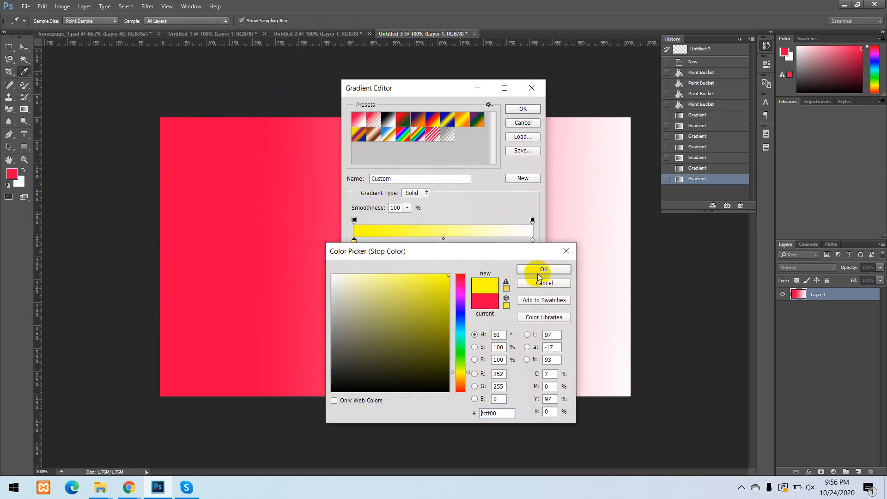
pyautogui.click(544, 270)
# Set the gradient's end colour stop to dark red, c80000, and accept the custom gradient.
pyautogui.click(532, 242)
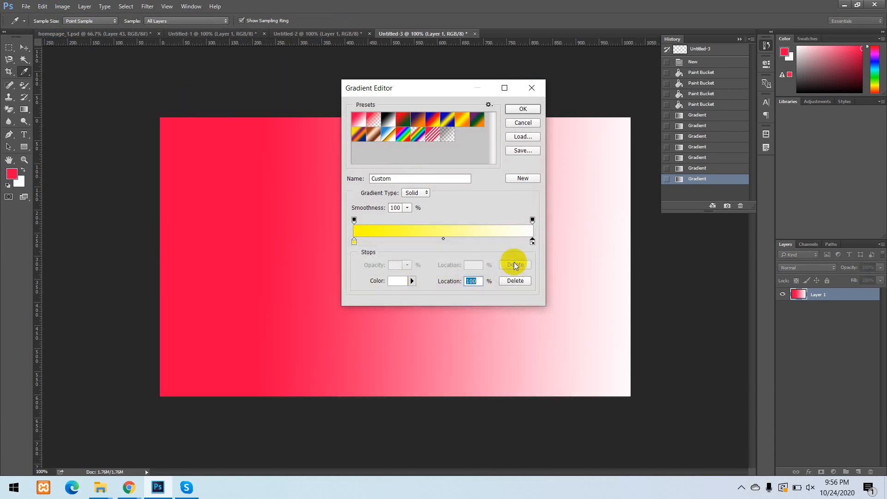
pyautogui.click(399, 282)
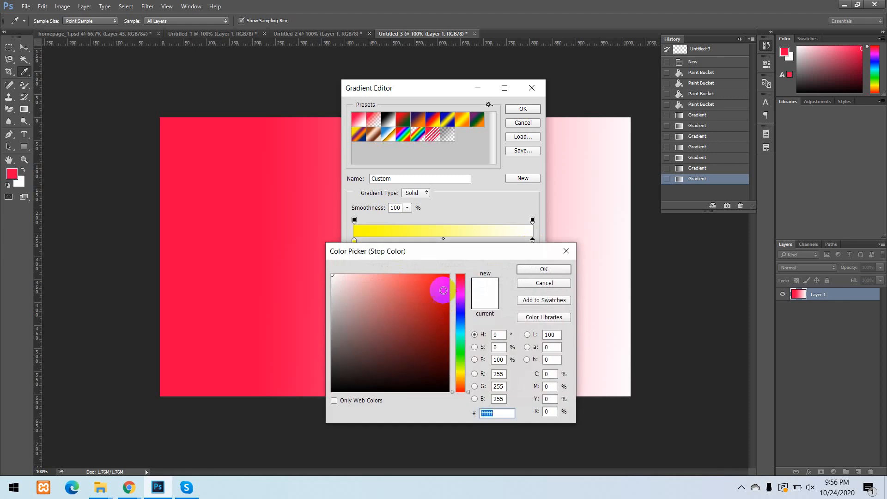
pyautogui.moveTo(440, 292); pyautogui.dragTo(448, 299)
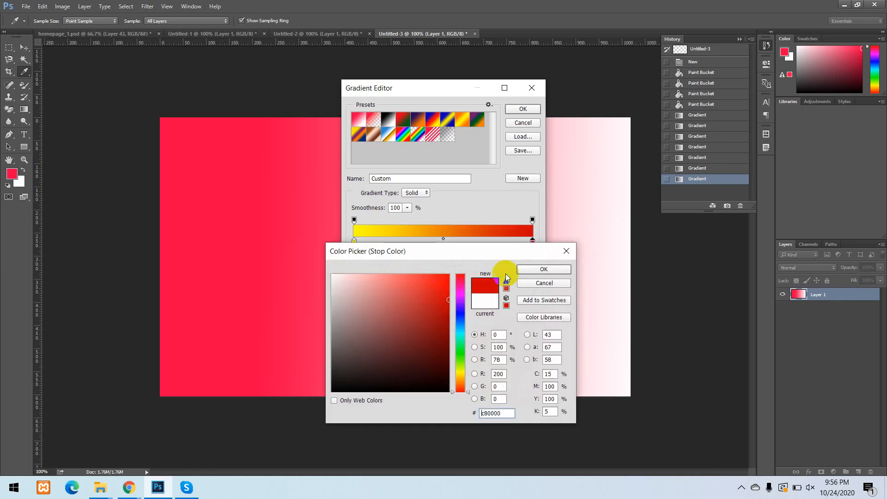
pyautogui.click(545, 269)
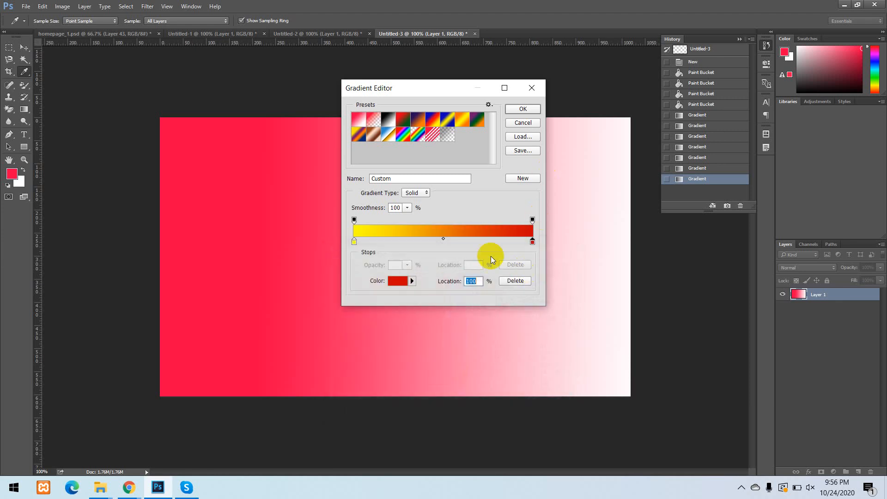
pyautogui.click(531, 115)
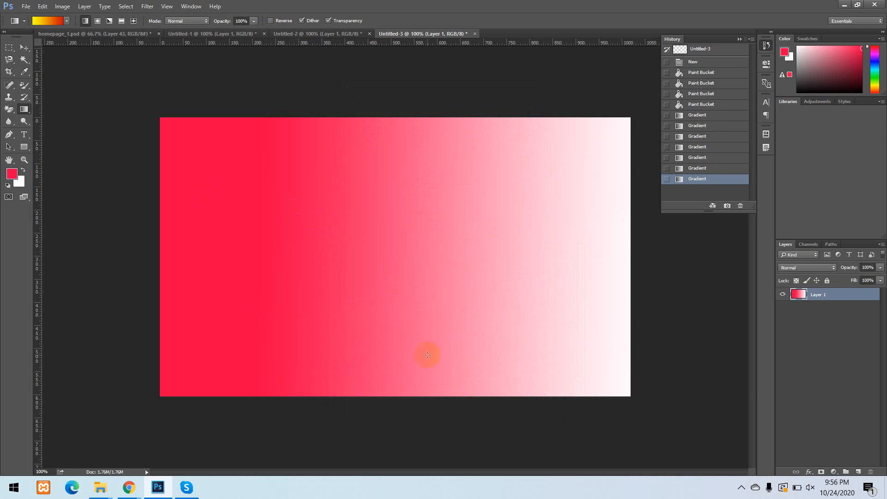
# Fill Layer 1 with yellow-to-red linear gradients and with radial gradients starting near the canvas centre.
pyautogui.moveTo(414, 220); pyautogui.dragTo(425, 172)
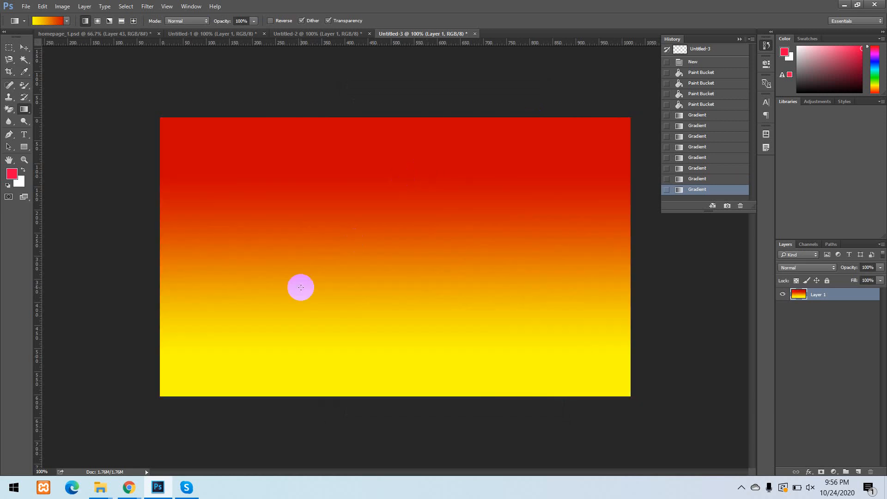
pyautogui.moveTo(372, 151); pyautogui.dragTo(371, 151)
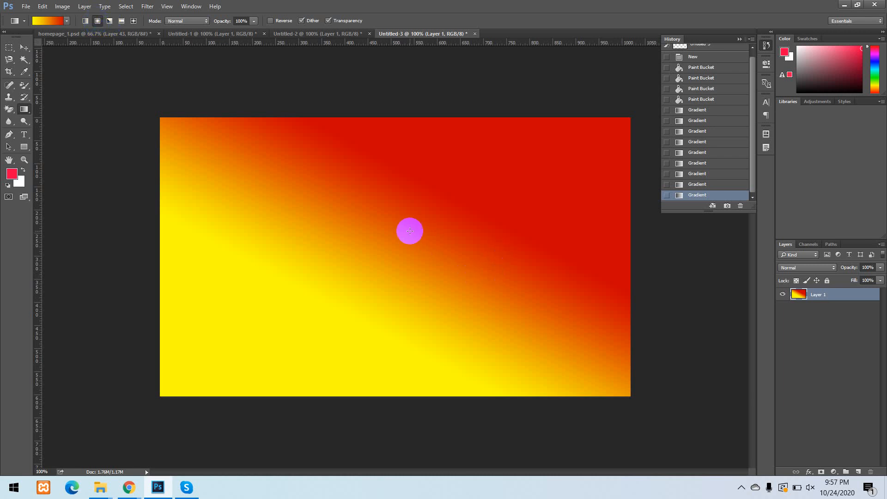
pyautogui.moveTo(399, 227); pyautogui.dragTo(441, 134)
pyautogui.moveTo(363, 250); pyautogui.dragTo(452, 133)
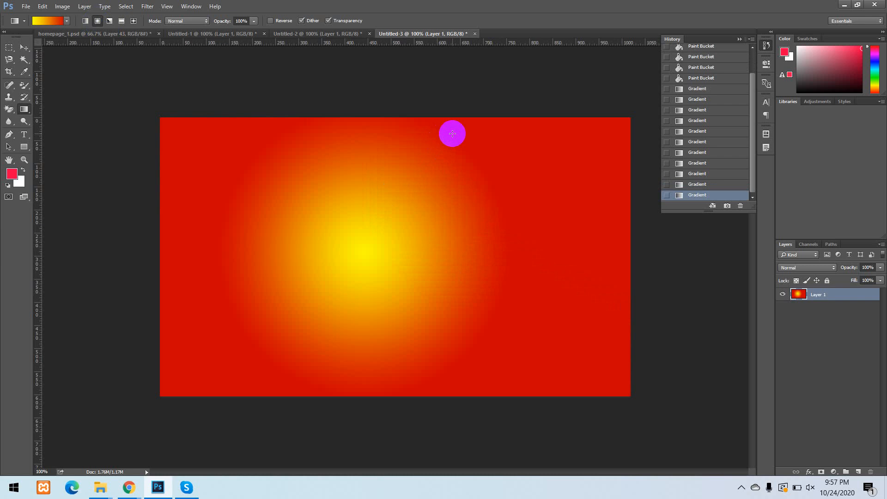
pyautogui.moveTo(370, 245); pyautogui.dragTo(409, 377)
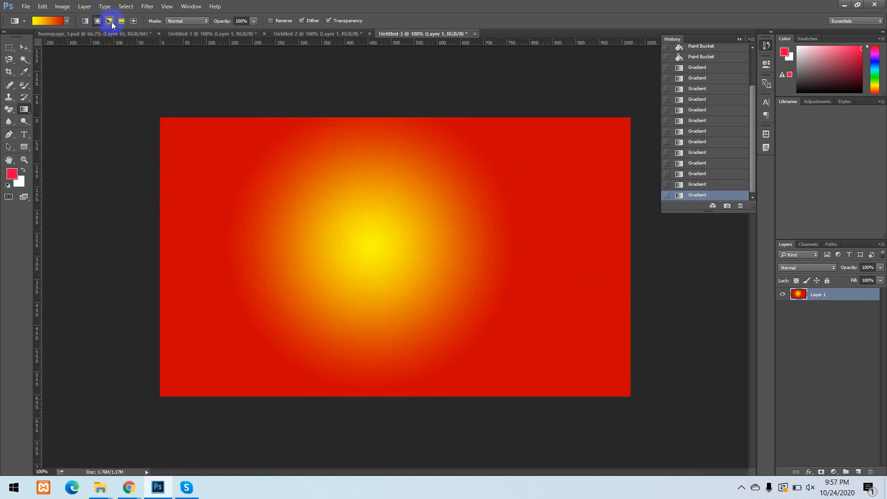
# Switch to the Angle gradient style and fill Layer 1 with it from several starting points and directions.
pyautogui.click(110, 21)
pyautogui.moveTo(443, 272); pyautogui.dragTo(545, 177)
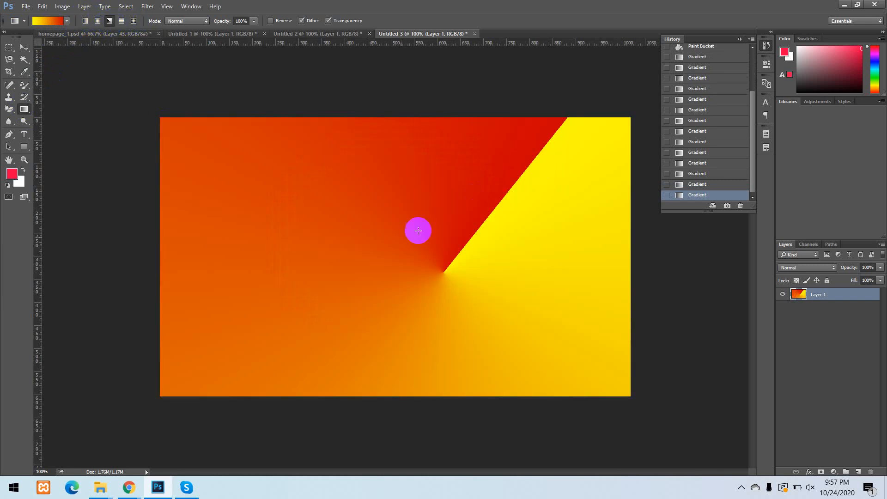
pyautogui.moveTo(382, 239); pyautogui.dragTo(490, 161)
pyautogui.moveTo(338, 221); pyautogui.dragTo(490, 168)
pyautogui.moveTo(406, 260); pyautogui.dragTo(415, 360)
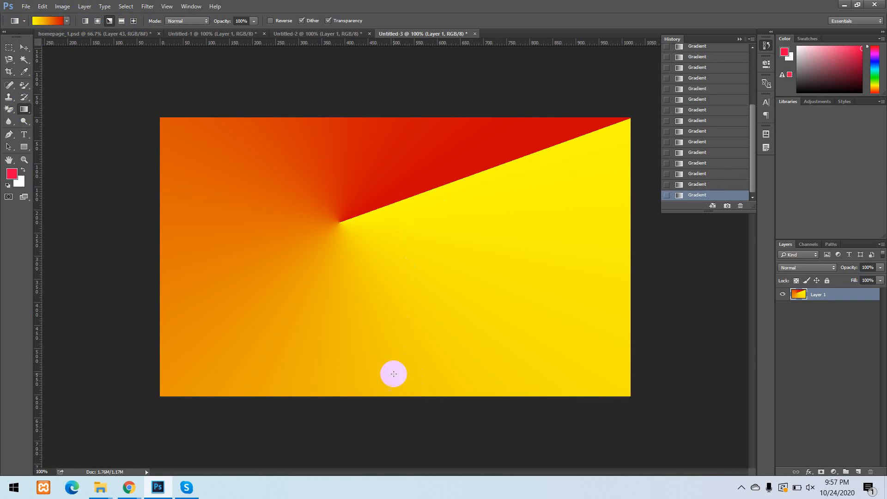
# Switch to the Reflected gradient style and fill Layer 1 with diagonal yellow-to-red reflected gradients.
pyautogui.click(122, 20)
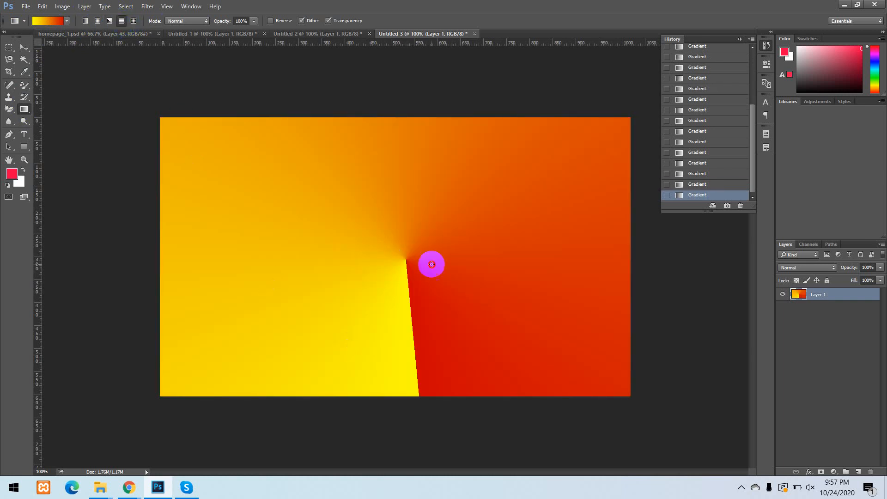
pyautogui.moveTo(430, 263); pyautogui.dragTo(498, 138)
pyautogui.moveTo(290, 273); pyautogui.dragTo(402, 145)
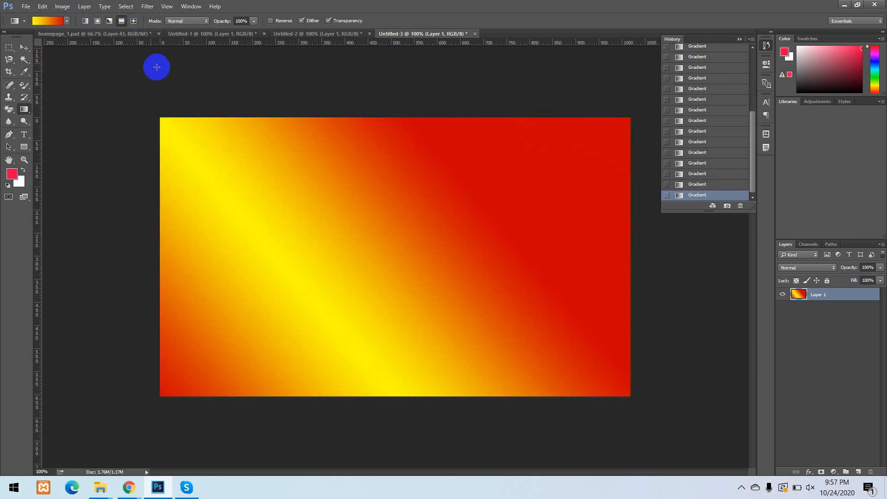
# Switch to the Diamond gradient style and fill Layer 1 repeatedly, ending with a large yellow diamond near the centre.
pyautogui.click(133, 21)
pyautogui.moveTo(384, 233); pyautogui.dragTo(407, 321)
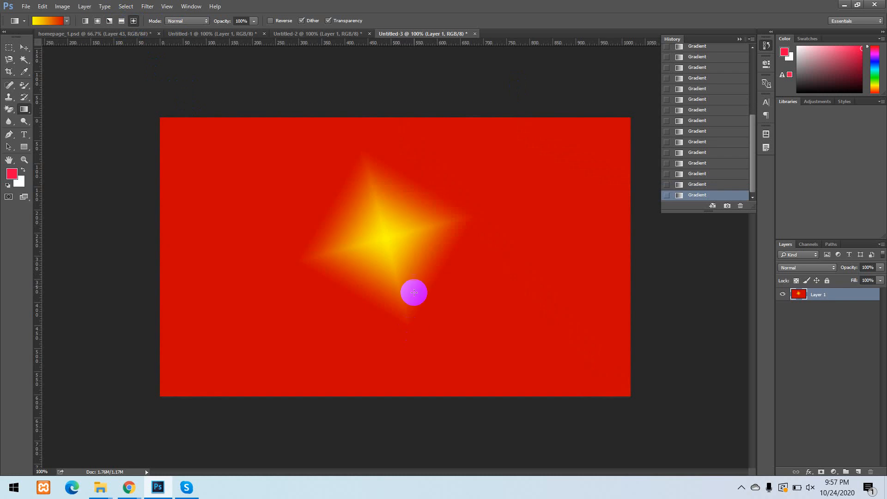
pyautogui.moveTo(443, 245); pyautogui.dragTo(281, 262)
pyautogui.moveTo(206, 274); pyautogui.dragTo(173, 184)
pyautogui.moveTo(392, 289)
pyautogui.mouseDown()
pyautogui.moveTo(201, 225)
pyautogui.moveTo(190, 230)
pyautogui.mouseUp()
pyautogui.moveTo(447, 217); pyautogui.dragTo(661, 358)
pyautogui.moveTo(272, 164); pyautogui.dragTo(297, 198)
pyautogui.moveTo(300, 264)
pyautogui.mouseDown()
pyautogui.moveTo(387, 326)
pyautogui.moveTo(393, 298)
pyautogui.mouseUp()
pyautogui.moveTo(395, 285); pyautogui.dragTo(470, 408)
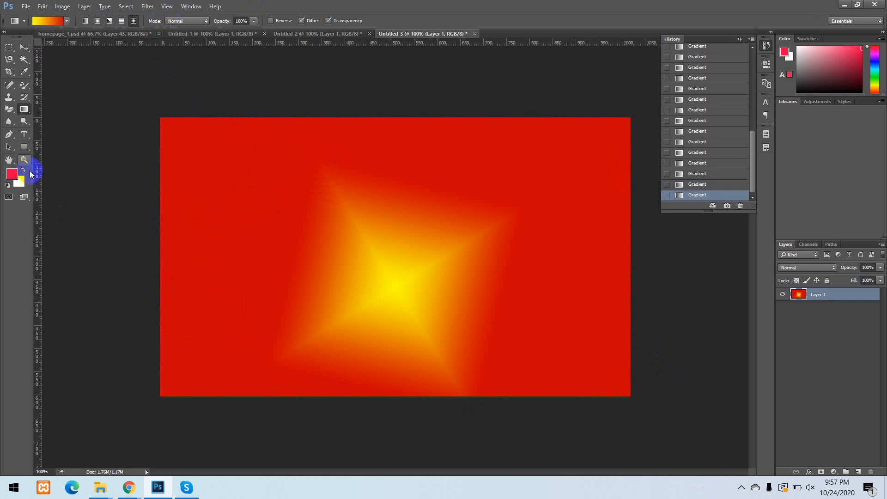
# Look at the Blur tool's options and switch to the homepage_1.psd document with the Move tool active.
pyautogui.click(10, 122)
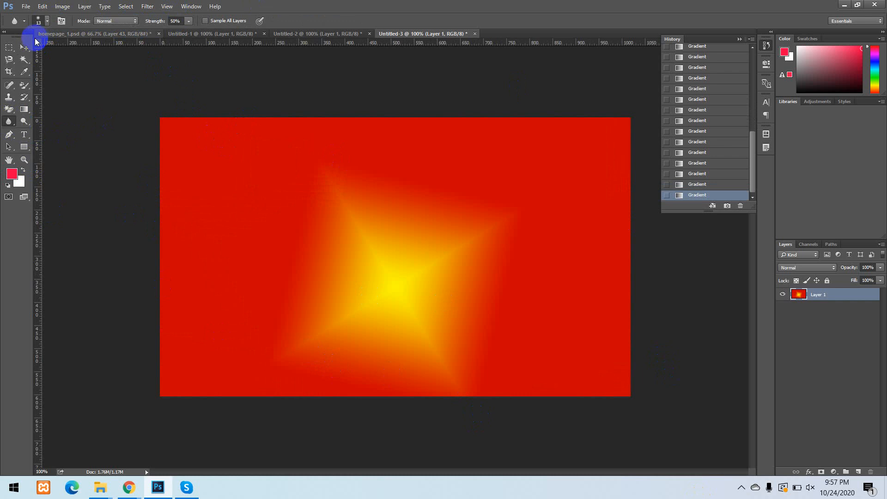
pyautogui.click(24, 48)
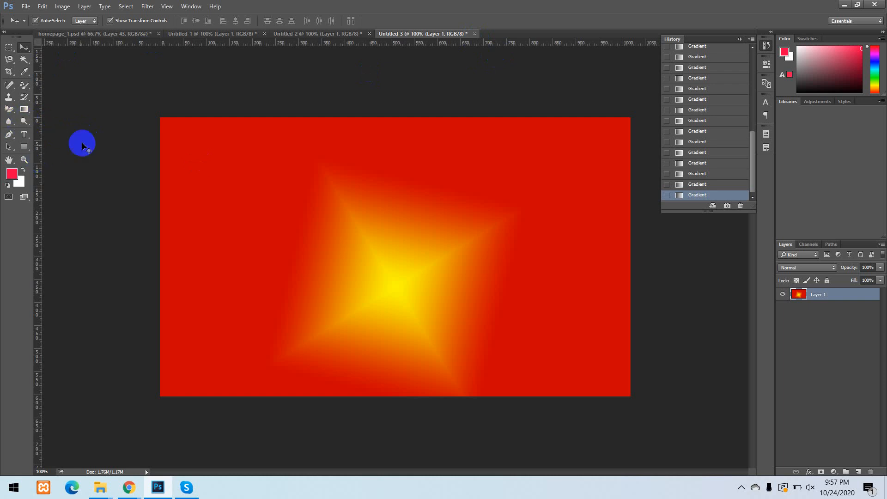
pyautogui.click(66, 34)
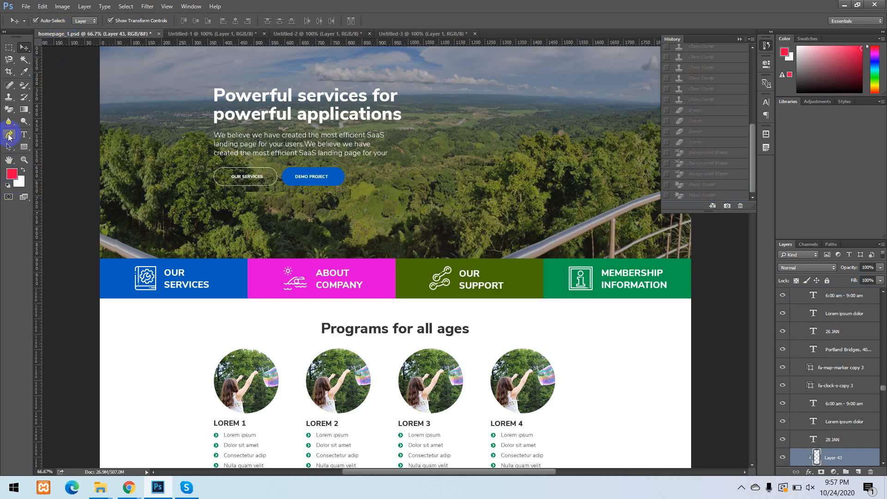
# Activate the Pen tool and view the tools grouped with it.
pyautogui.click(9, 139)
pyautogui.rightClick(10, 137)
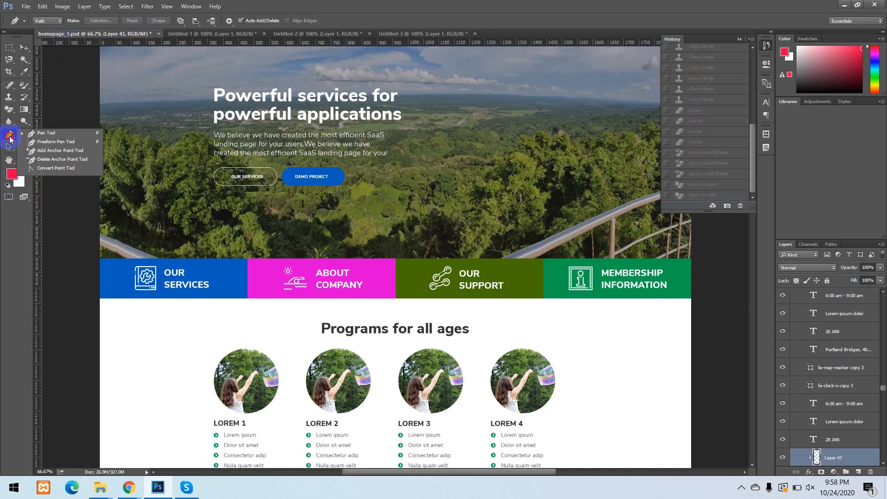
pyautogui.click(54, 138)
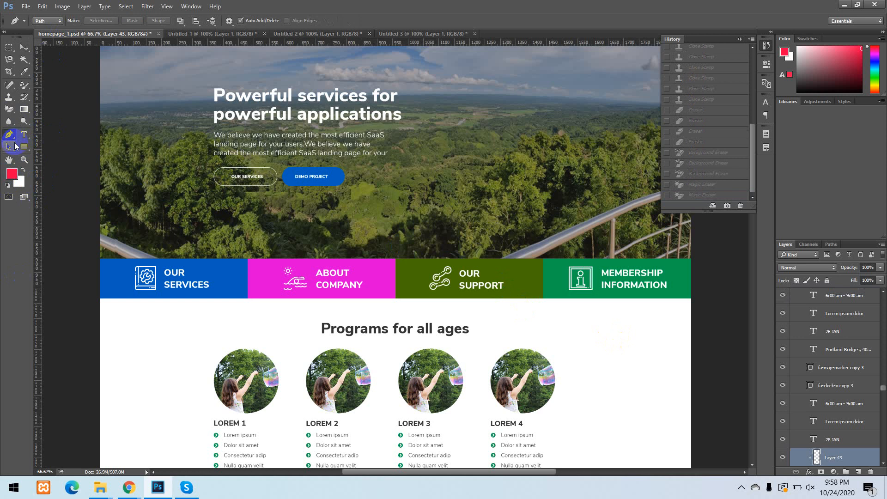
# View the Lasso, Polygonal Lasso and Magnetic Lasso tools for comparison with the Pen tool.
pyautogui.scroll(-2, 387, 468)
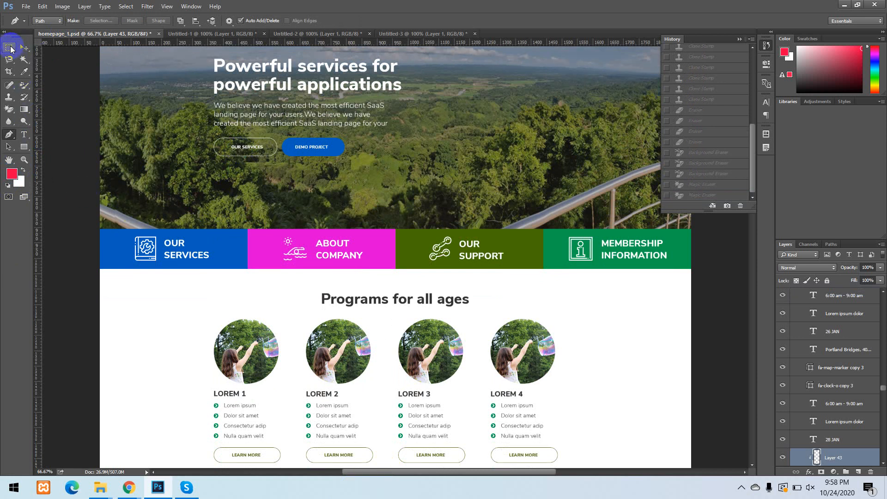
pyautogui.click(9, 60)
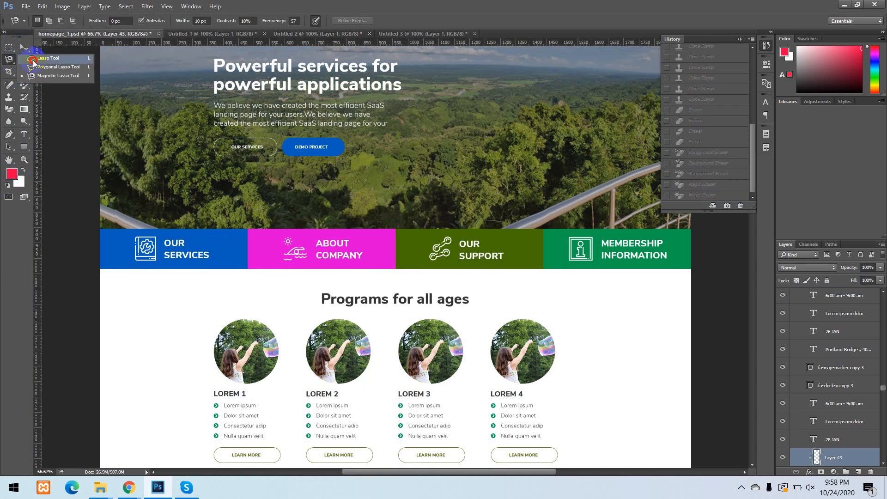
pyautogui.click(9, 64)
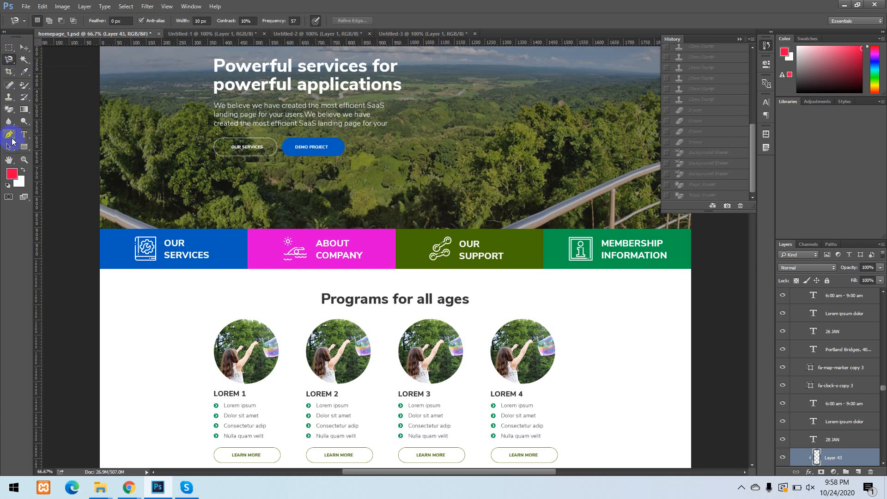
# Draw a closed four-point path around the blue OUR SERVICES banner with the Pen tool.
pyautogui.click(9, 134)
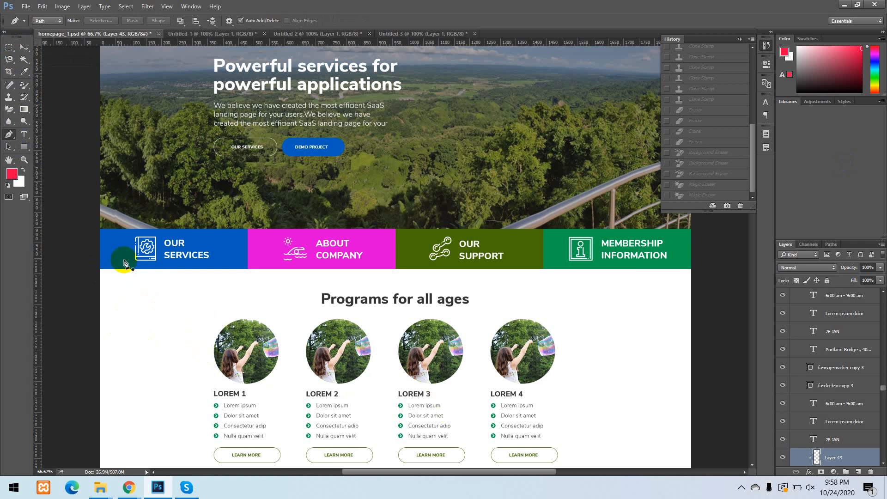
pyautogui.click(99, 269)
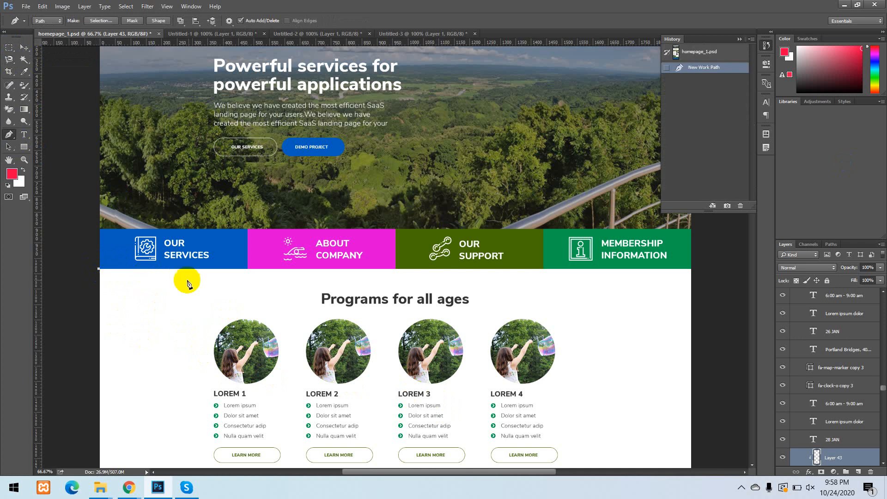
pyautogui.click(247, 269)
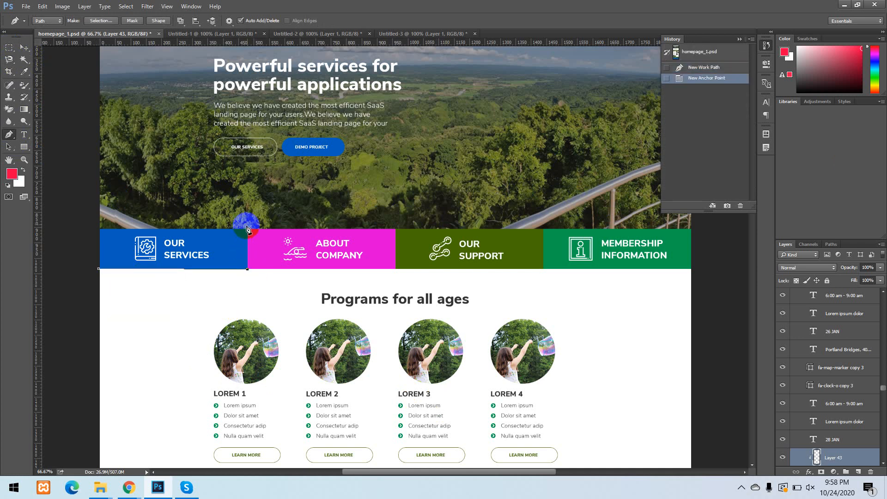
pyautogui.click(249, 220)
pyautogui.click(86, 214)
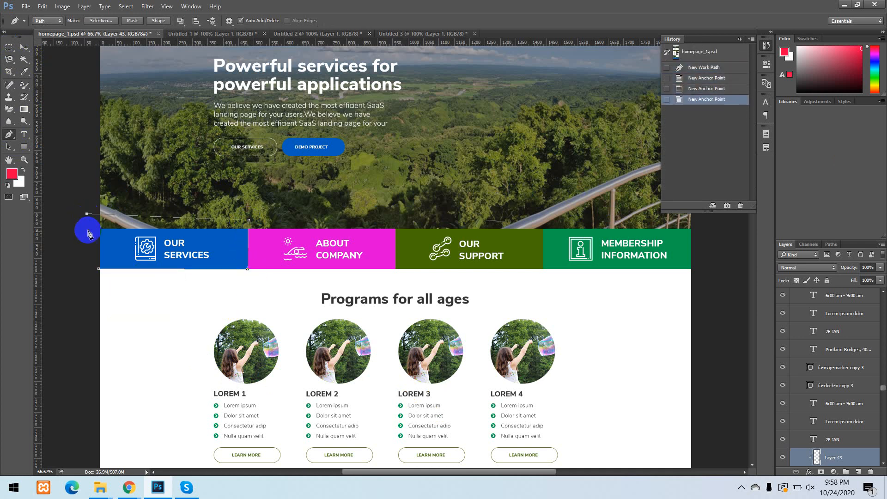
pyautogui.click(99, 269)
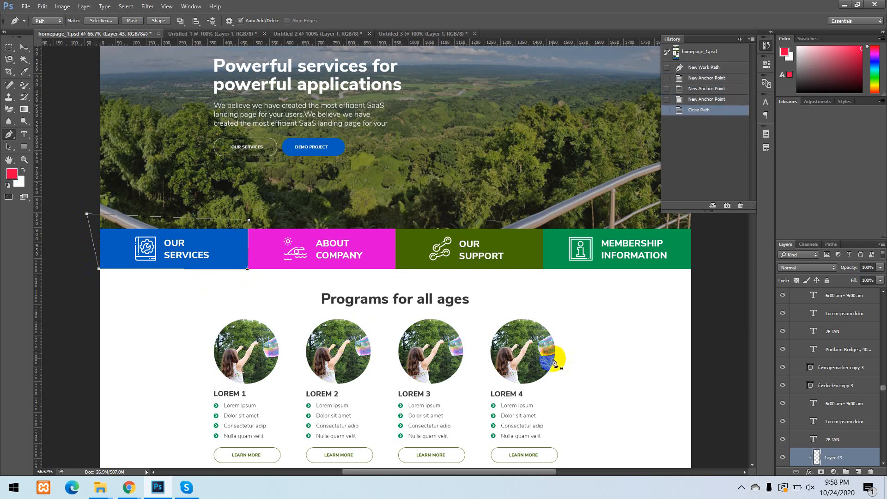
# Fill Layer 43 with the white background and red foreground colours, and revert homepage_1.psd to its opening history snapshot.
pyautogui.hotkey('ctrl', 'BackSpace')
pyautogui.hotkey('ctrl', 'BackSpace')
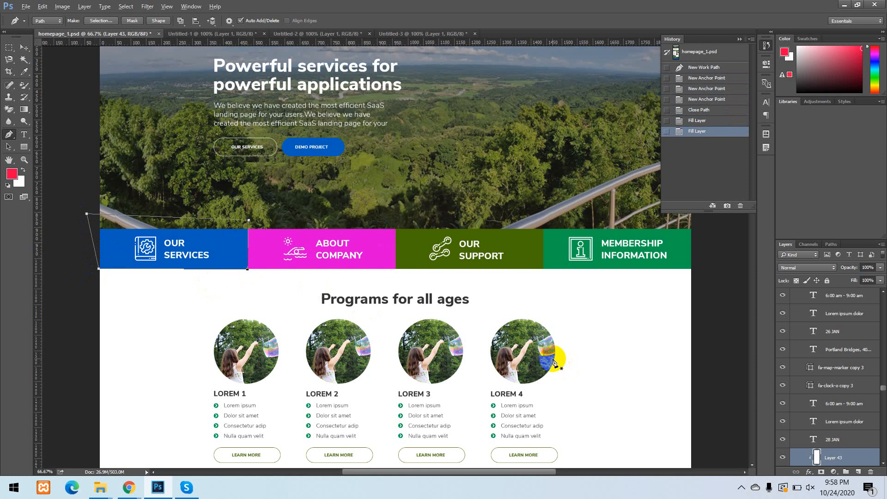
pyautogui.hotkey('alt', 'BackSpace')
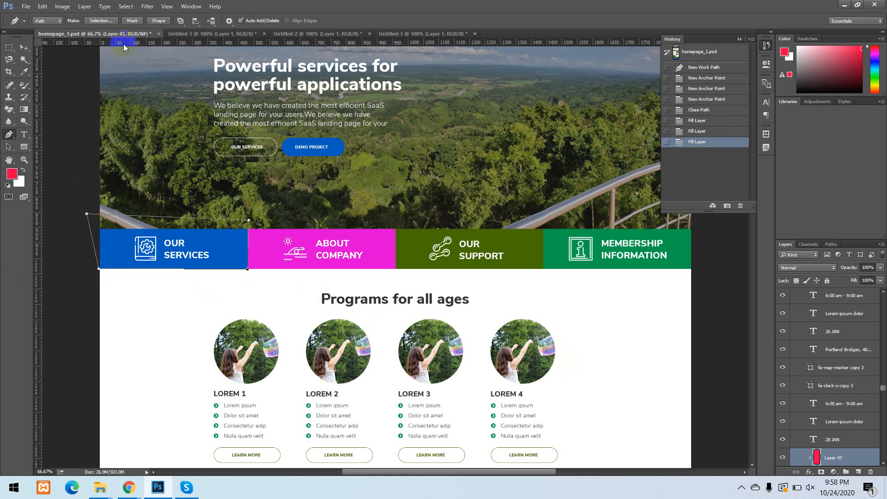
pyautogui.click(21, 47)
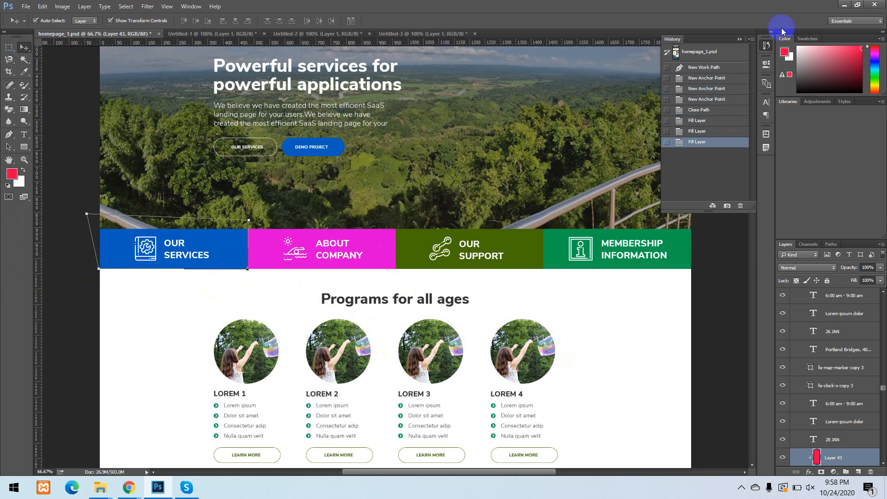
pyautogui.click(739, 52)
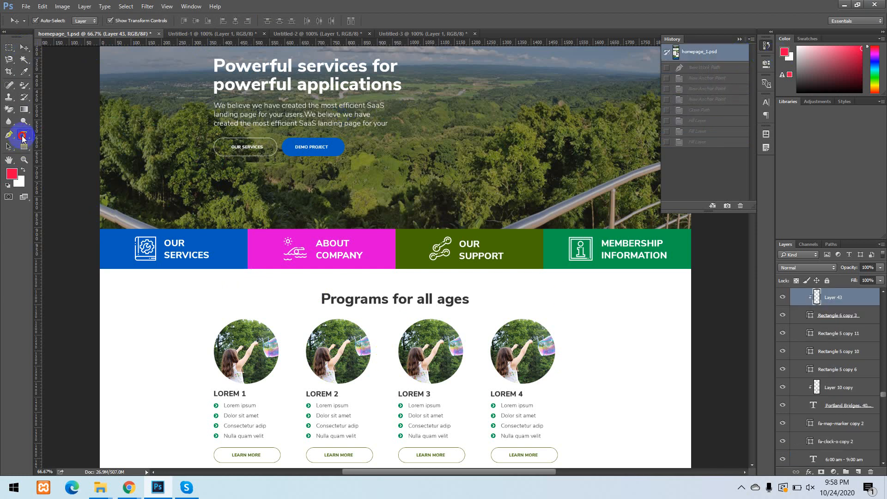
# View the Type tool's text options and select the "Powerful services for powerful applications" heading layer with the Move tool.
pyautogui.moveTo(24, 137); pyautogui.dragTo(60, 133)
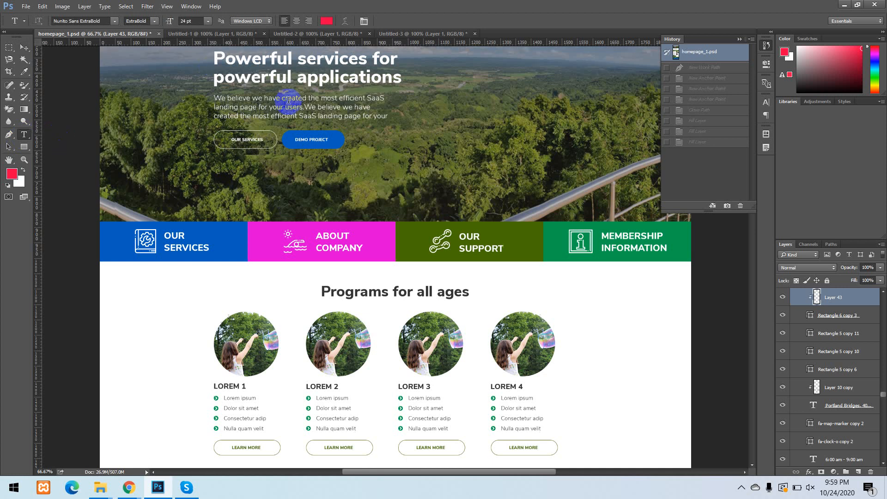
pyautogui.scroll(5, 237, 131)
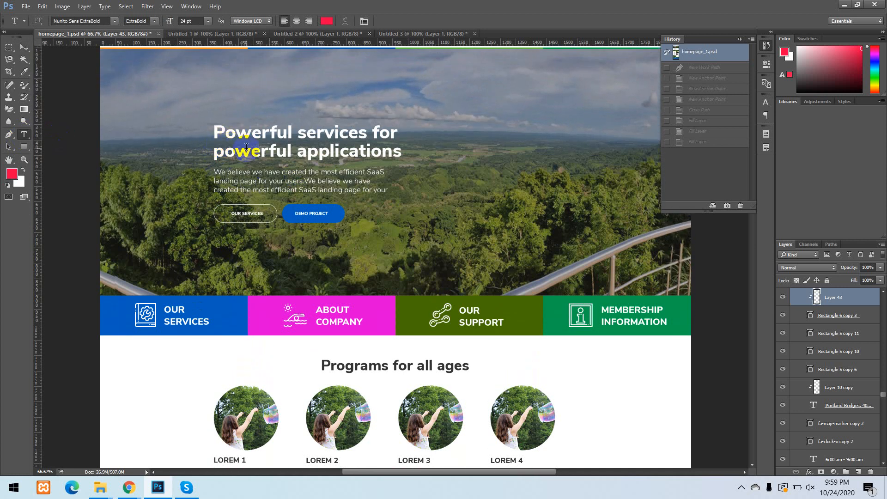
pyautogui.click(24, 47)
pyautogui.click(244, 152)
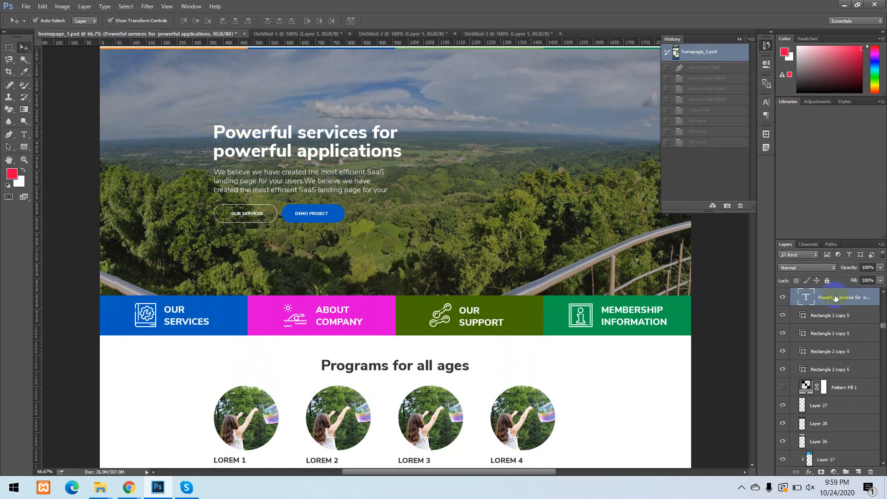
pyautogui.click(781, 298)
pyautogui.click(294, 145)
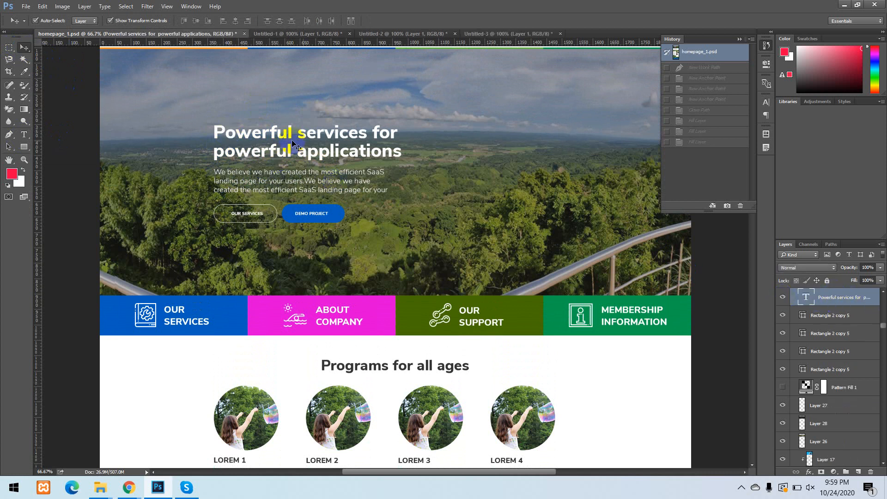
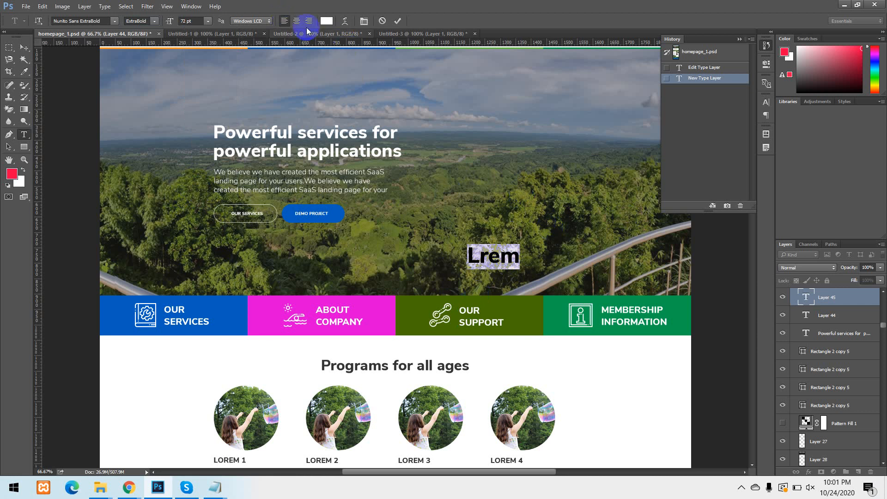
# Try the center and right text alignments on the selected "Lrem" text.
pyautogui.click(289, 21)
pyautogui.click(296, 21)
pyautogui.click(308, 21)
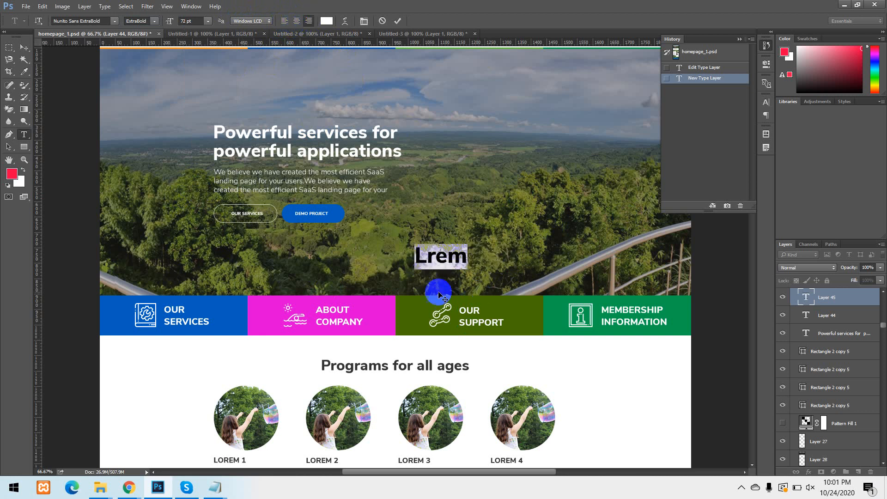
# Preview blue and bright green as the "Lrem" text colour, and cancel the colour change.
pyautogui.click(333, 22)
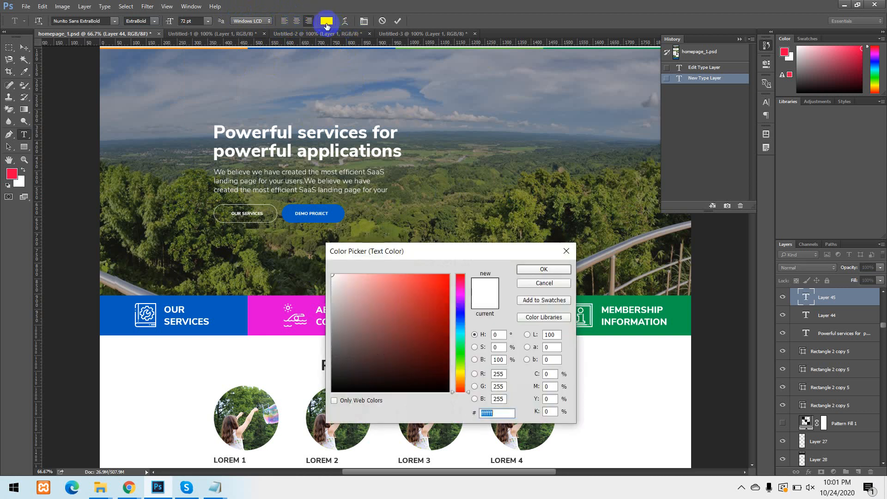
pyautogui.moveTo(472, 253); pyautogui.dragTo(221, 139)
pyautogui.moveTo(179, 166); pyautogui.dragTo(210, 139)
pyautogui.click(230, 241)
pyautogui.moveTo(230, 240); pyautogui.dragTo(227, 197)
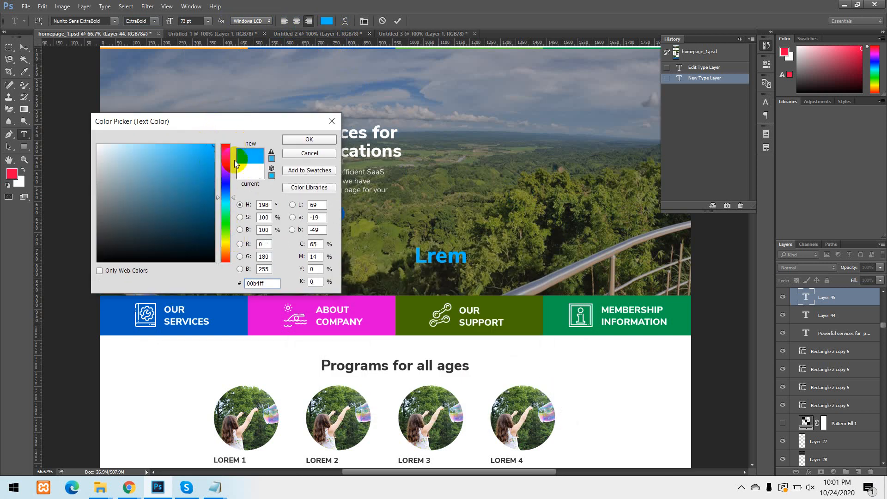
pyautogui.click(225, 234)
pyautogui.moveTo(207, 151); pyautogui.dragTo(217, 138)
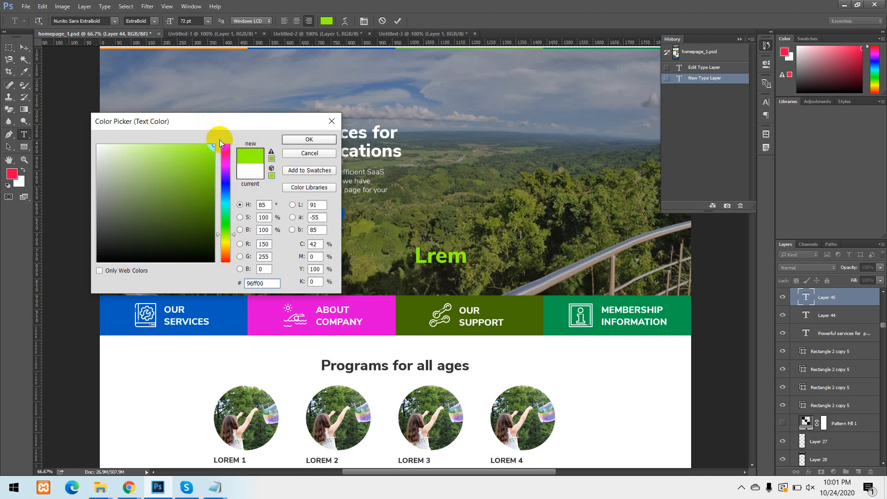
pyautogui.click(332, 121)
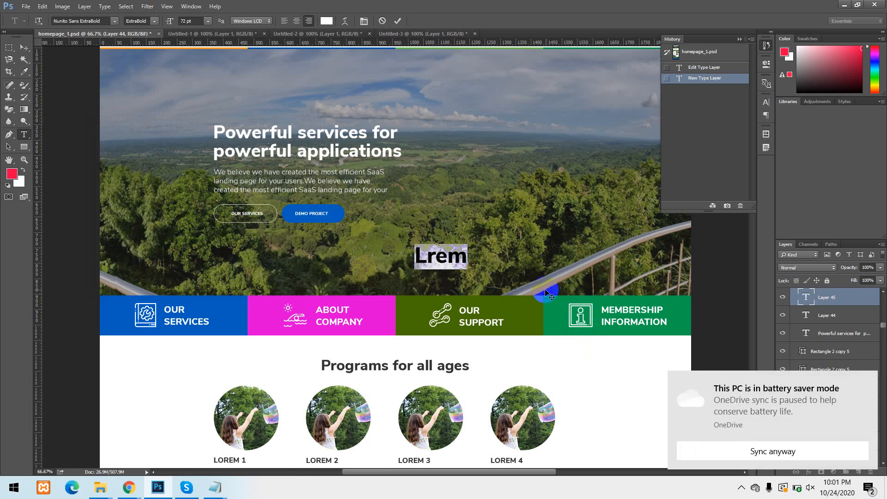
# View the Warp Text options without applying a warp, and commit the "Lrem" text by switching to the Move tool.
pyautogui.click(866, 382)
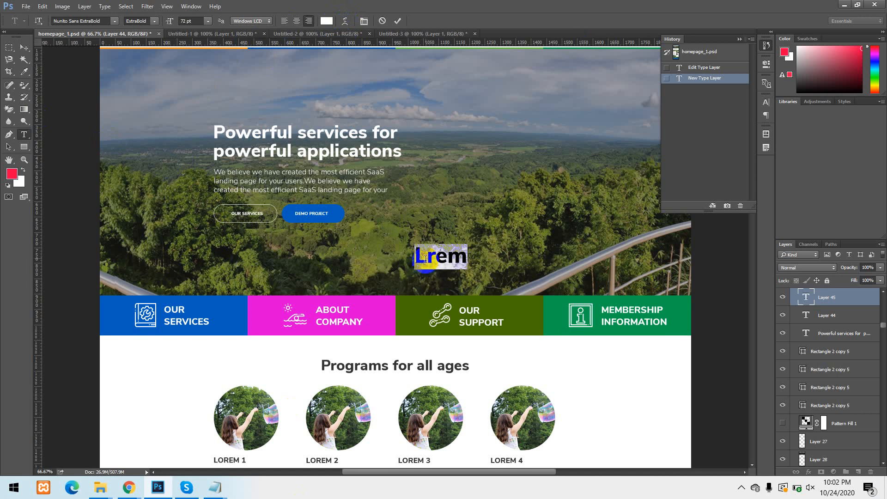
pyautogui.click(364, 21)
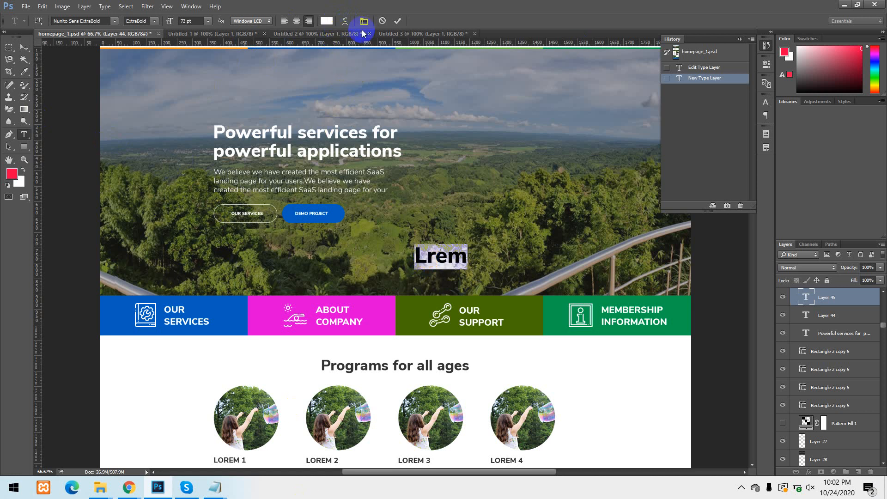
pyautogui.click(345, 21)
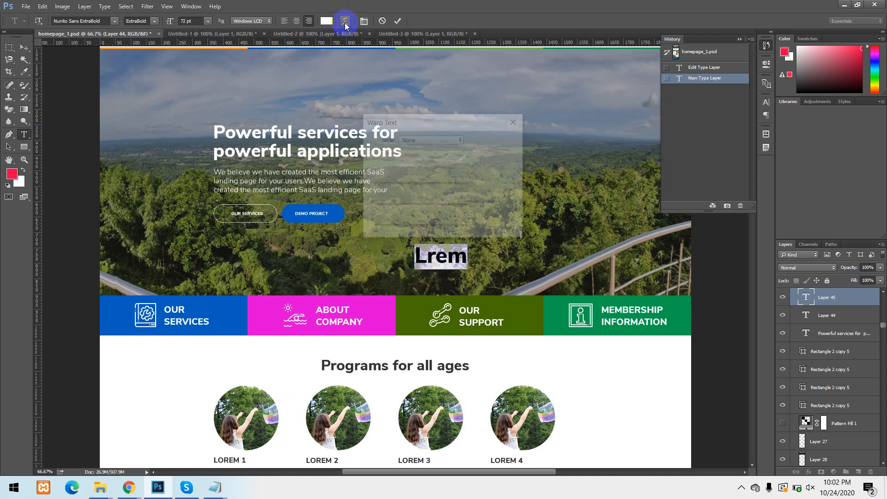
pyautogui.click(516, 120)
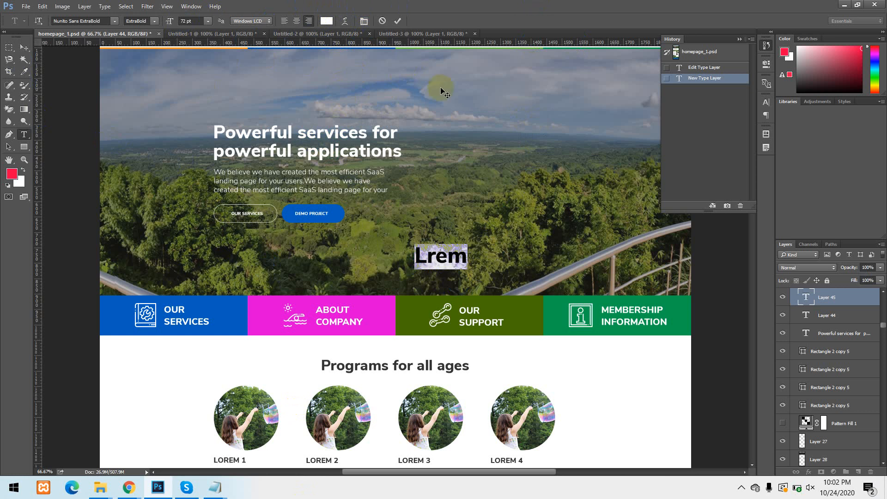
pyautogui.click(24, 46)
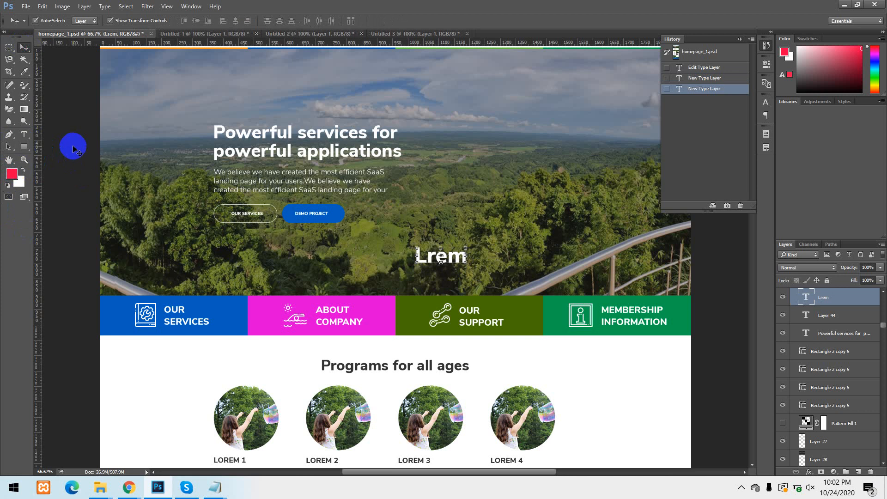
# Zoom in to 400% on the hero text, pan across it with the Hand tool, and reset the view to 100%.
pyautogui.click(9, 160)
pyautogui.click(24, 159)
pyautogui.moveTo(228, 148); pyautogui.dragTo(228, 148)
pyautogui.click(83, 141)
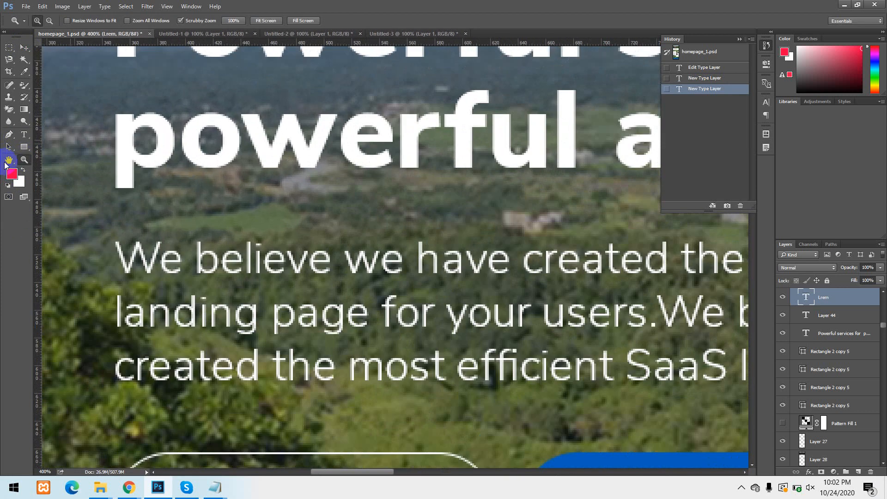
pyautogui.click(8, 159)
pyautogui.moveTo(195, 188); pyautogui.dragTo(185, 244)
pyautogui.click(22, 162)
pyautogui.doubleClick(23, 162)
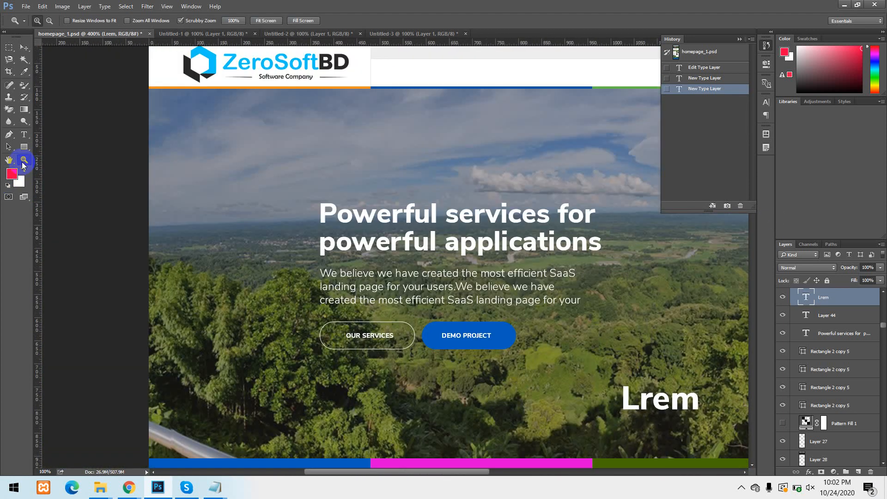
# Zoom out to 25% with the Zoom tool's zoom-out mode to view more of the homepage.
pyautogui.click(50, 21)
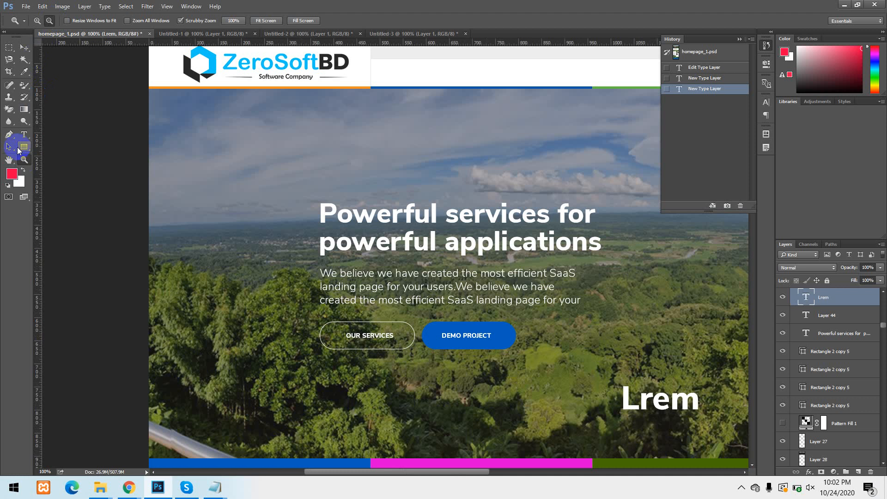
pyautogui.click(38, 21)
pyautogui.click(50, 20)
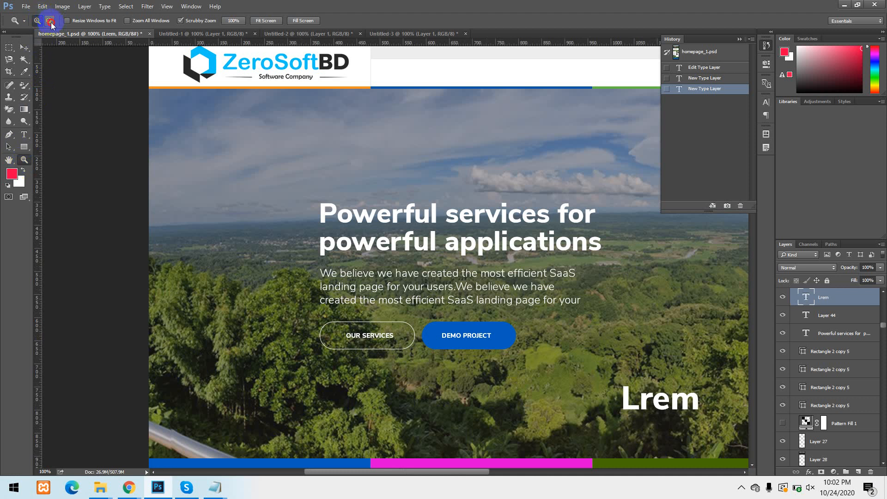
pyautogui.click(315, 199)
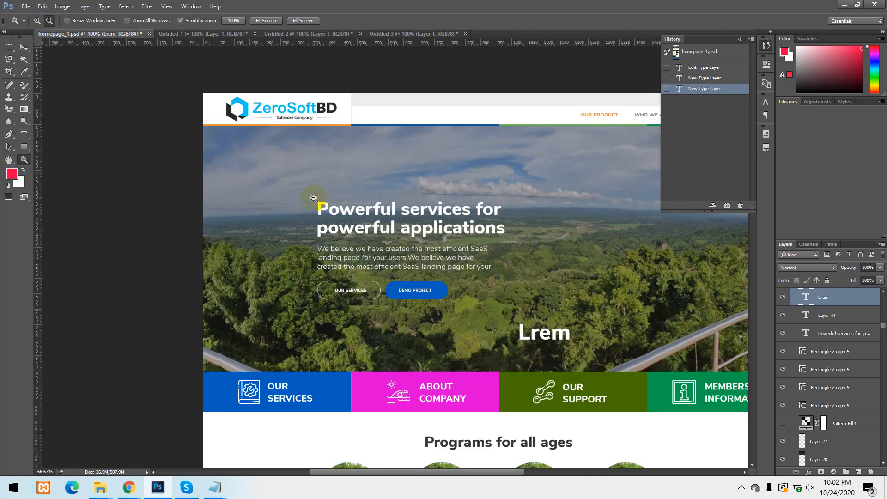
pyautogui.click(314, 198)
pyautogui.click(314, 198)
pyautogui.click(427, 251)
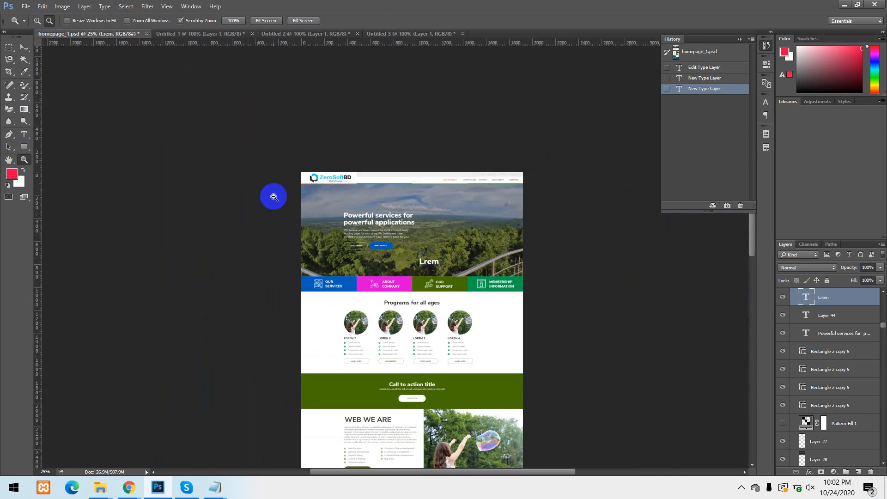
# Zoom in to 200% around the "Lrem" text with the Zoom tool's zoom-in mode.
pyautogui.click(37, 21)
pyautogui.click(443, 256)
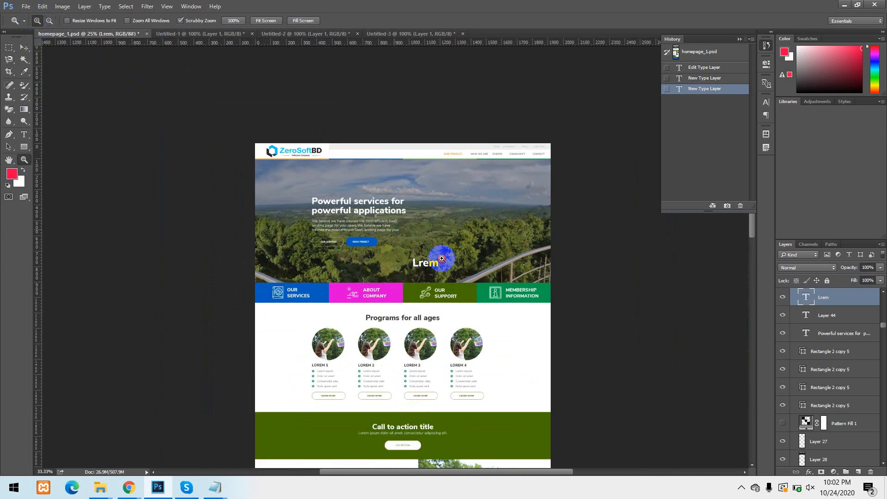
pyautogui.click(442, 259)
pyautogui.click(442, 258)
pyautogui.click(441, 260)
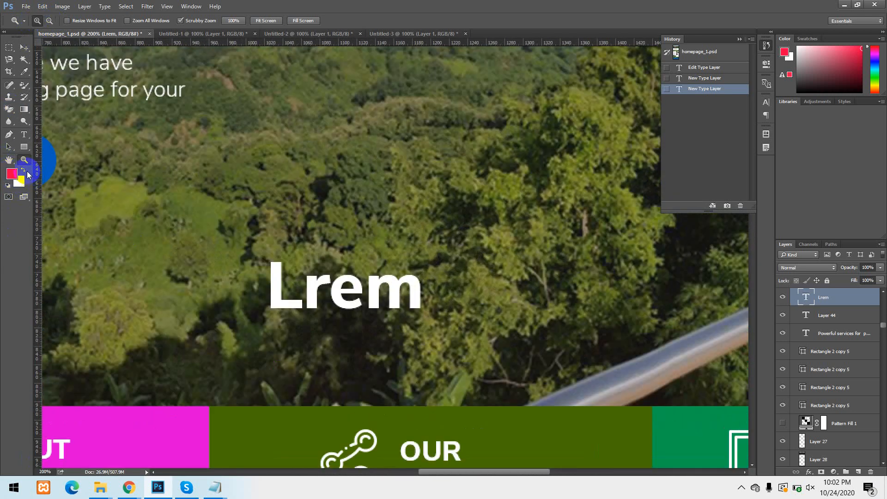
# Revert homepage_1.psd to its opening history snapshot and bring the OUR SERVICES banner into view at 100%.
pyautogui.click(725, 52)
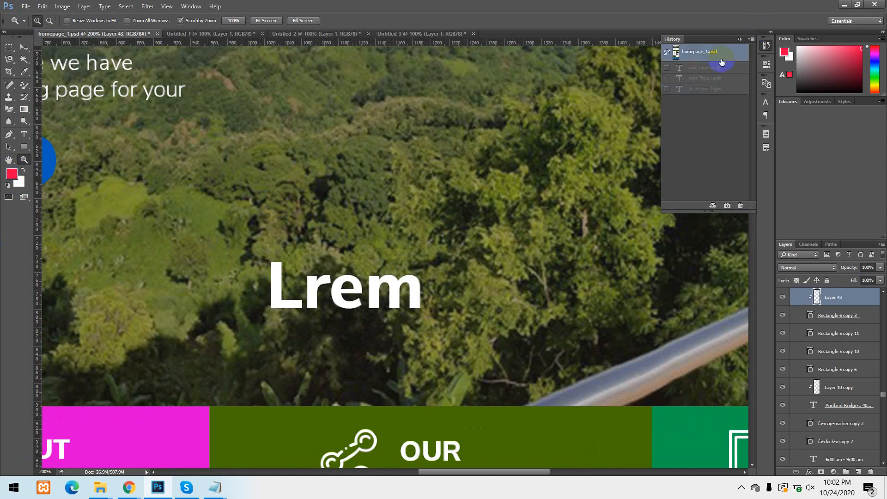
pyautogui.scroll(-2, 317, 247)
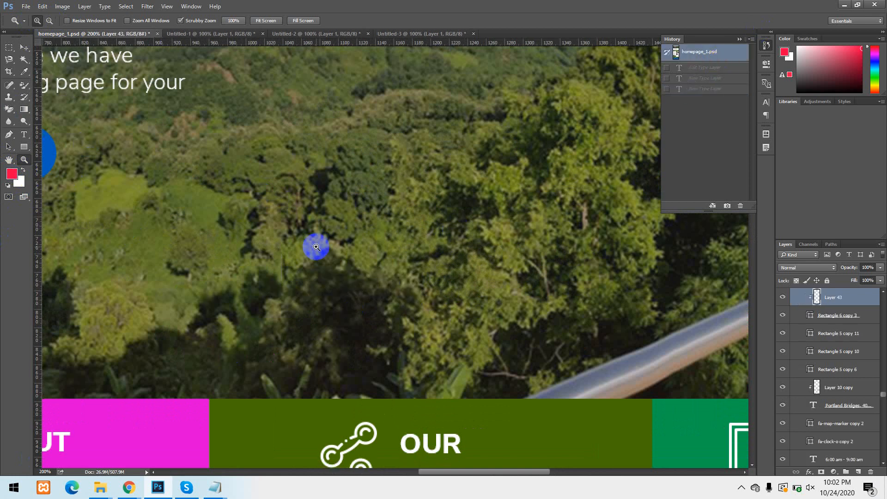
pyautogui.scroll(-1, 325, 234)
pyautogui.keyDown('alt'); pyautogui.click(325, 237); pyautogui.keyUp('alt')
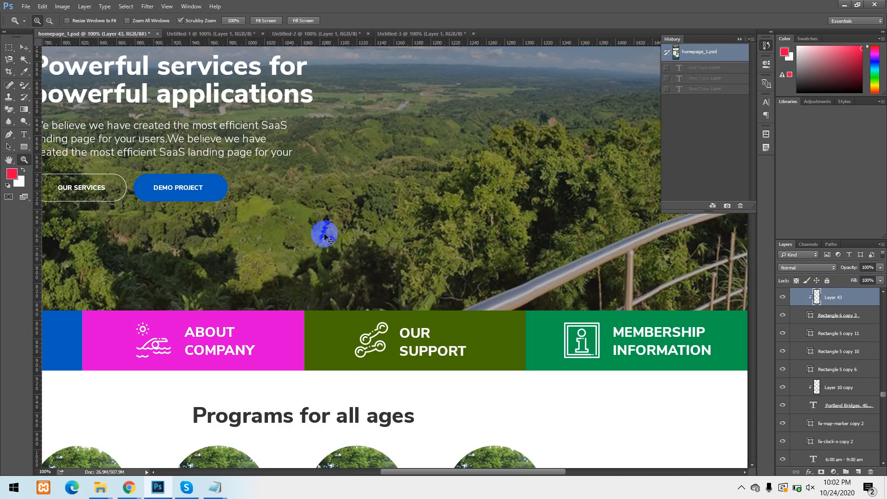
pyautogui.moveTo(170, 250); pyautogui.dragTo(410, 131)
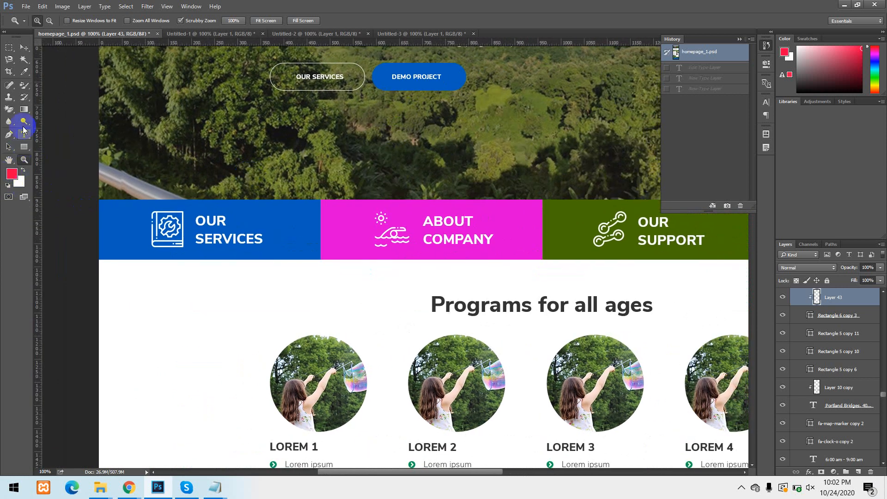
# Rasterize the blue OUR SERVICES banner layer, Rectangle 2 copy 5, and fill it with the red foreground colour using the Paint Bucket.
pyautogui.click(26, 148)
pyautogui.click(14, 177)
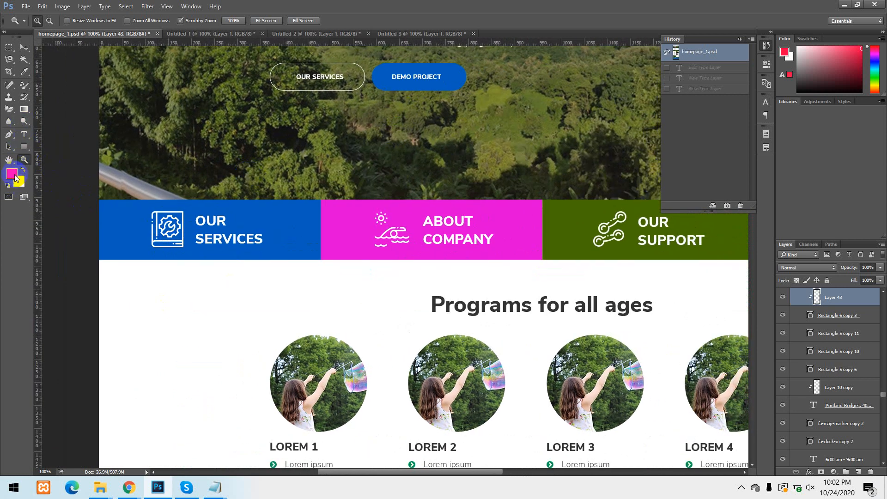
pyautogui.moveTo(25, 109); pyautogui.dragTo(53, 119)
pyautogui.click(23, 47)
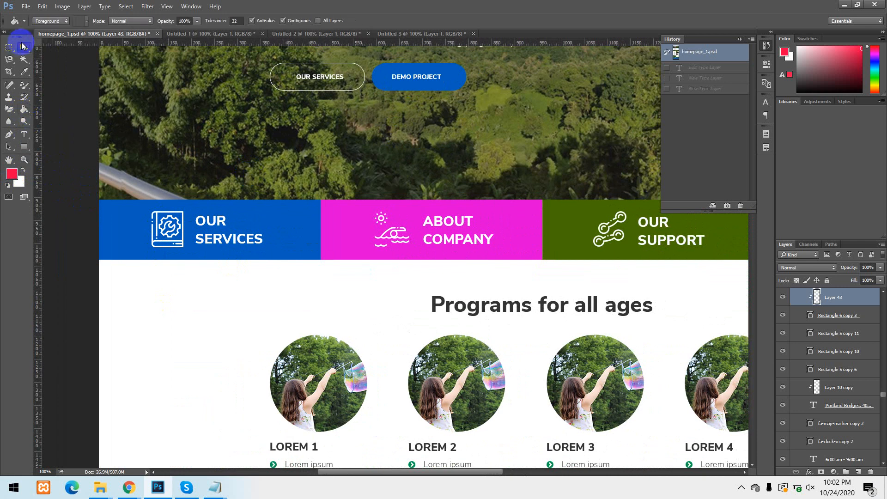
pyautogui.click(120, 241)
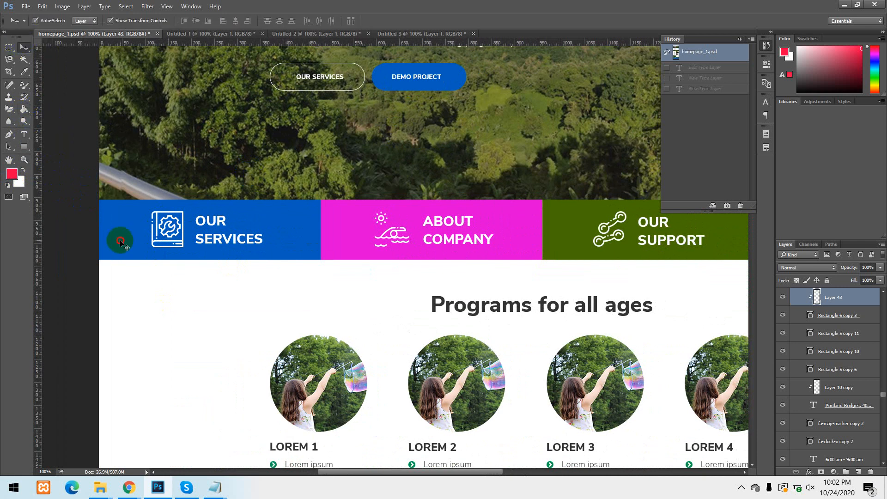
pyautogui.click(24, 112)
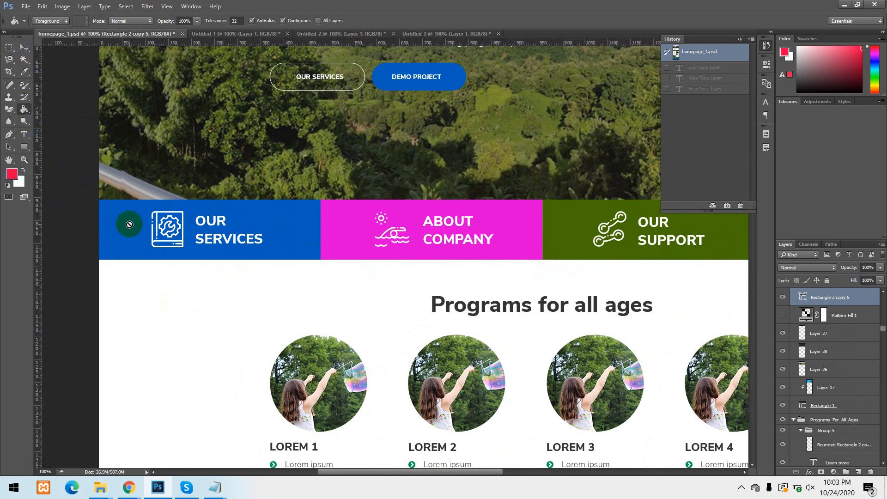
pyautogui.rightClick(824, 297)
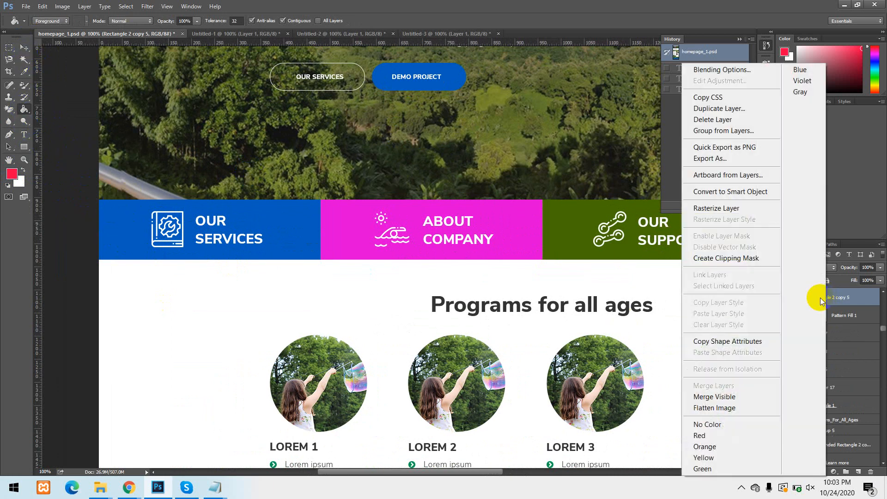
pyautogui.click(734, 208)
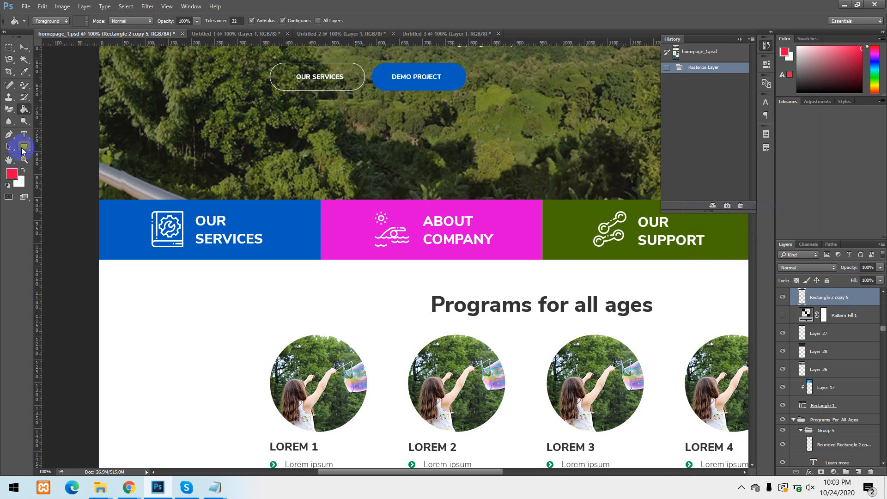
pyautogui.click(119, 228)
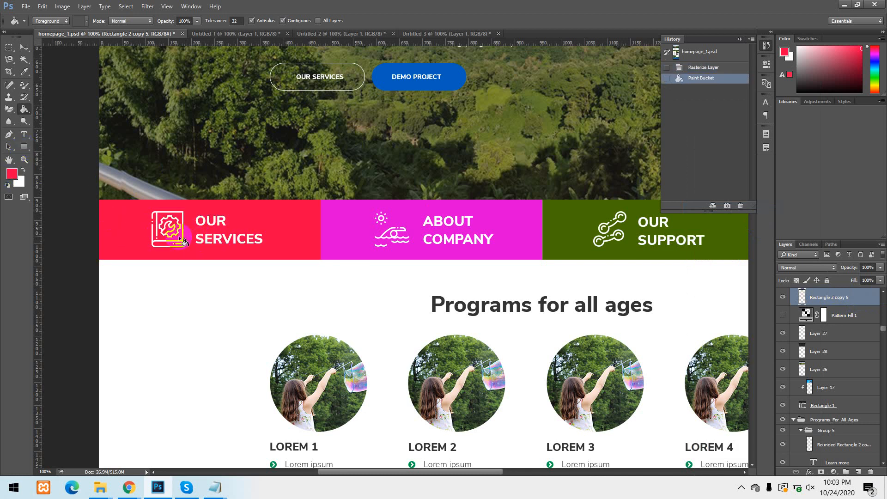
pyautogui.click(121, 228)
# Fill the OUR SERVICES banner with a green foreground colour, and revert homepage_1.psd to its opening history snapshot.
pyautogui.click(12, 174)
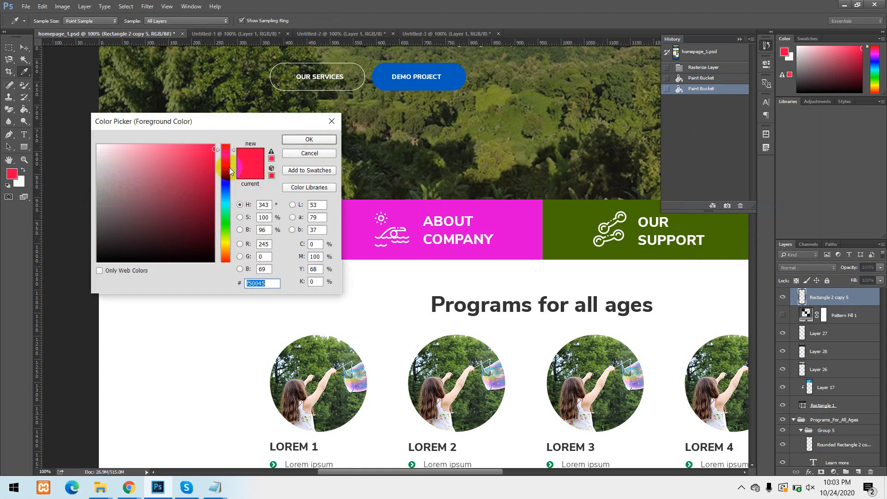
pyautogui.moveTo(215, 199); pyautogui.dragTo(213, 224)
pyautogui.click(297, 140)
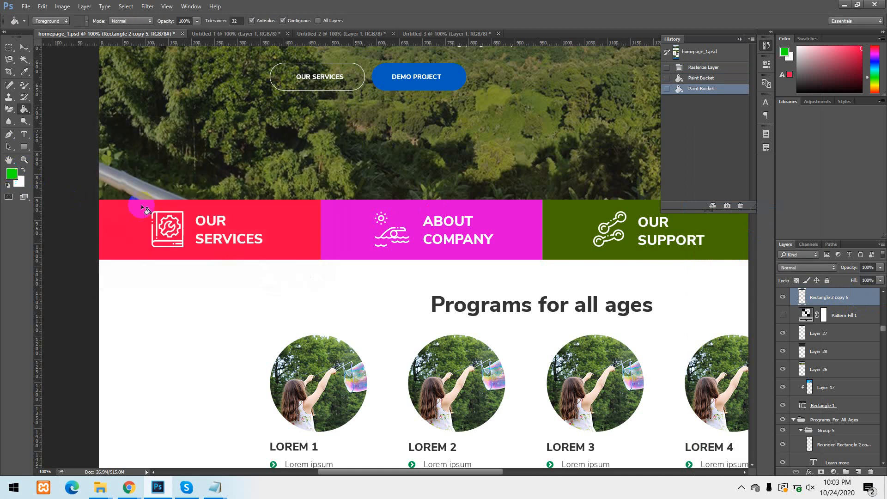
pyautogui.click(132, 218)
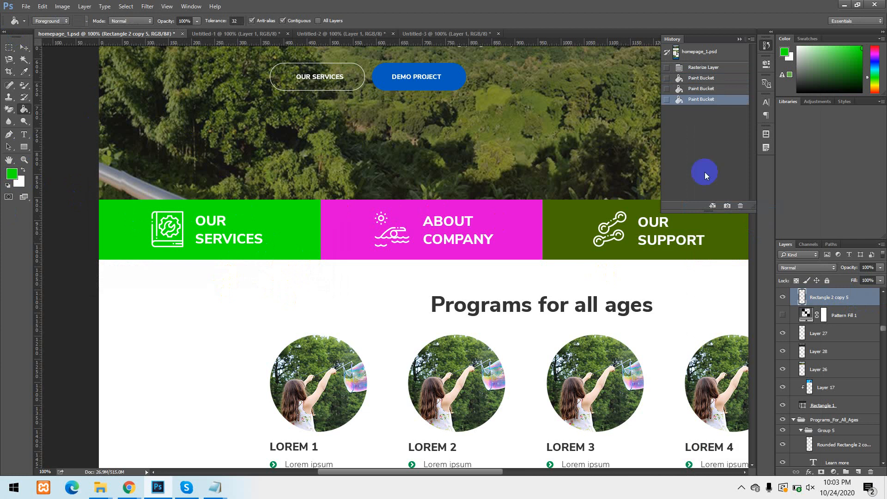
pyautogui.click(701, 52)
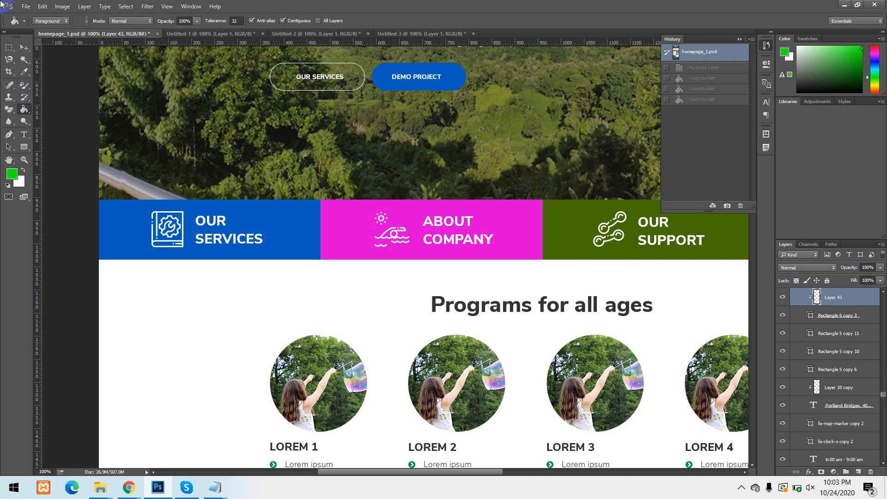
pyautogui.click(24, 5)
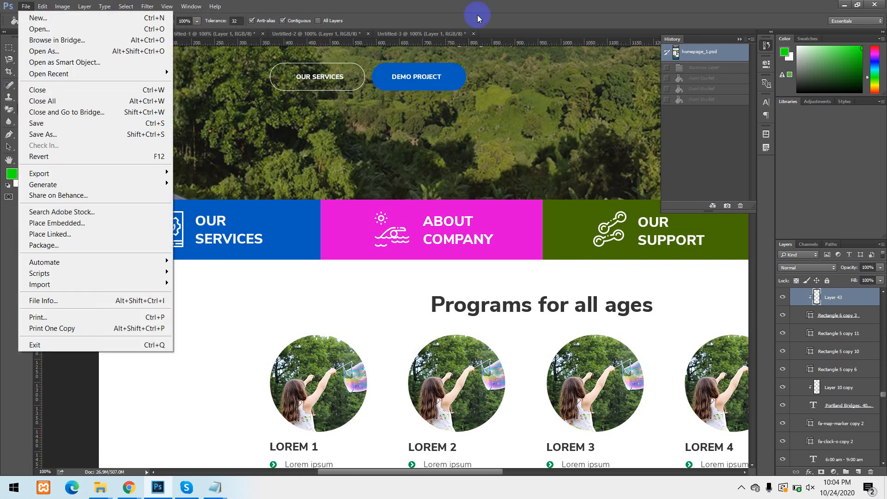
pyautogui.click(459, 11)
pyautogui.click(24, 48)
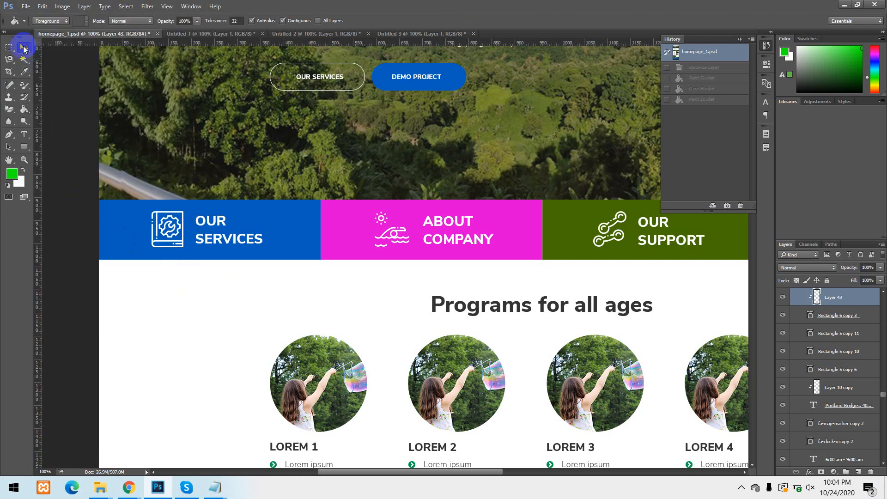
# Select the OUR SERVICES banner, swap the foreground and background colours, and set the foreground colour to red.
pyautogui.click(129, 248)
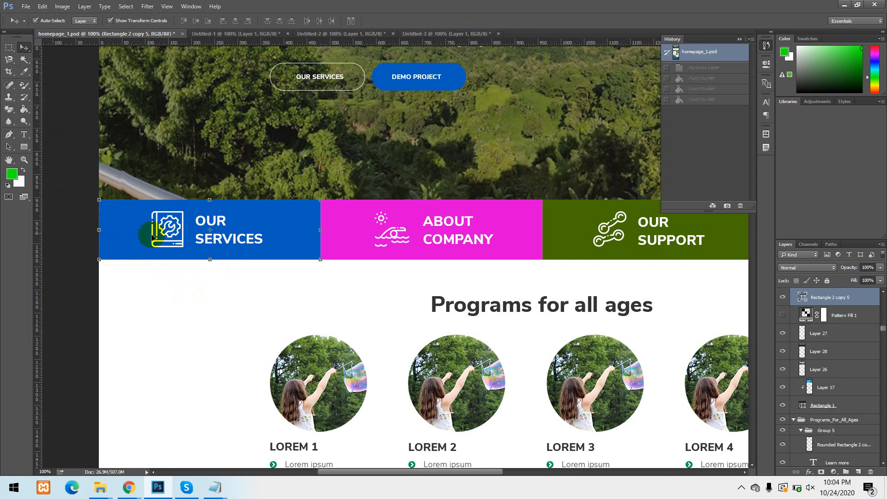
pyautogui.click(25, 112)
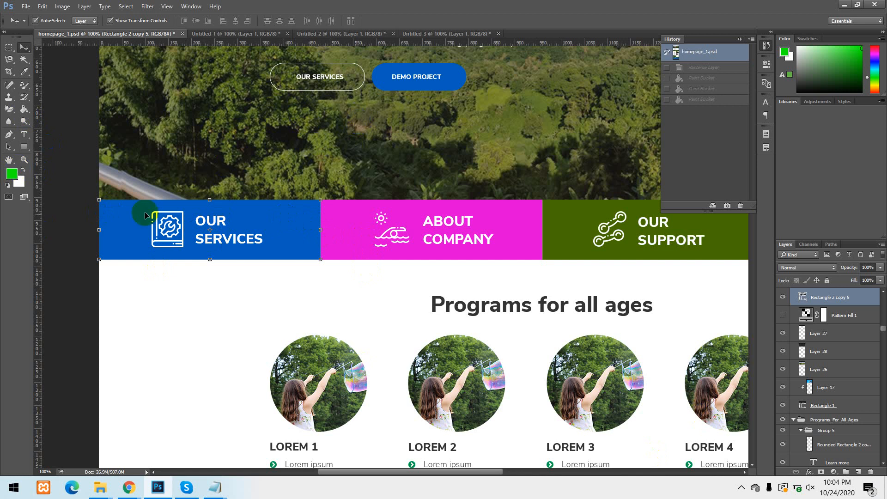
pyautogui.click(22, 170)
pyautogui.click(14, 173)
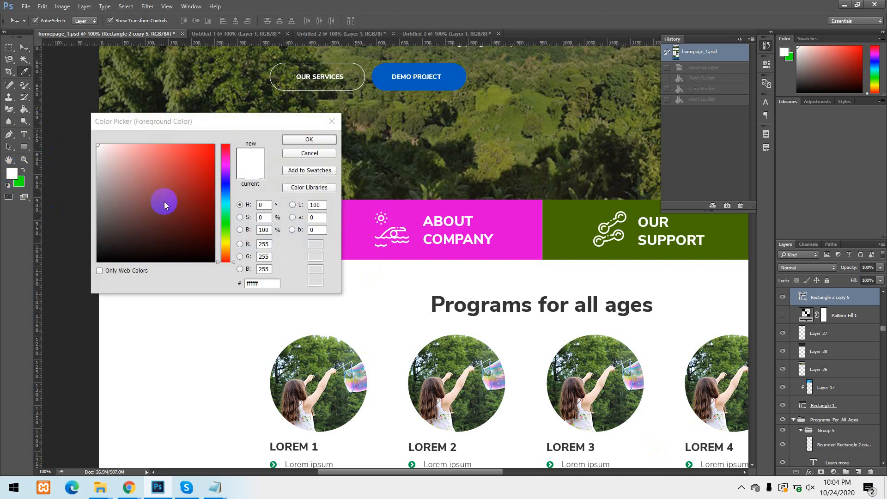
pyautogui.click(213, 144)
pyautogui.click(298, 141)
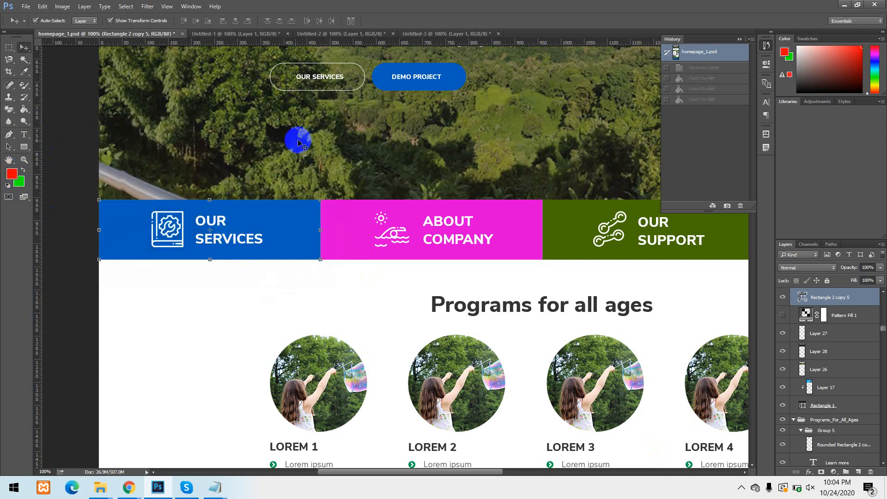
# Fill the OUR SERVICES banner alternately with the green background colour and the red foreground colour, finishing on green.
pyautogui.click(19, 182)
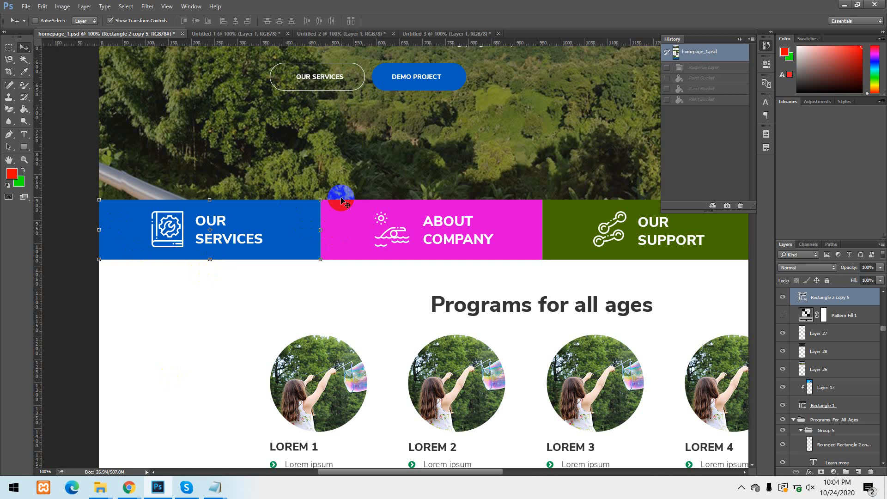
pyautogui.hotkey('ctrl', 'BackSpace')
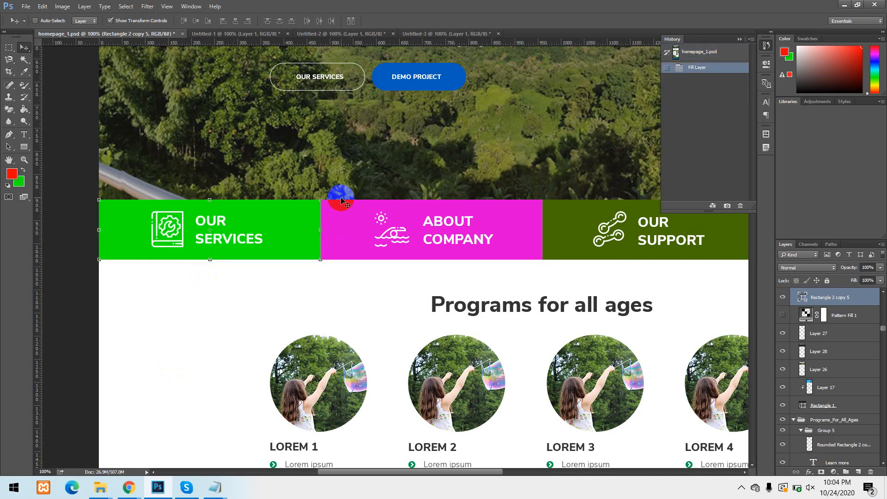
pyautogui.click(20, 182)
pyautogui.hotkey('alt', 'BackSpace')
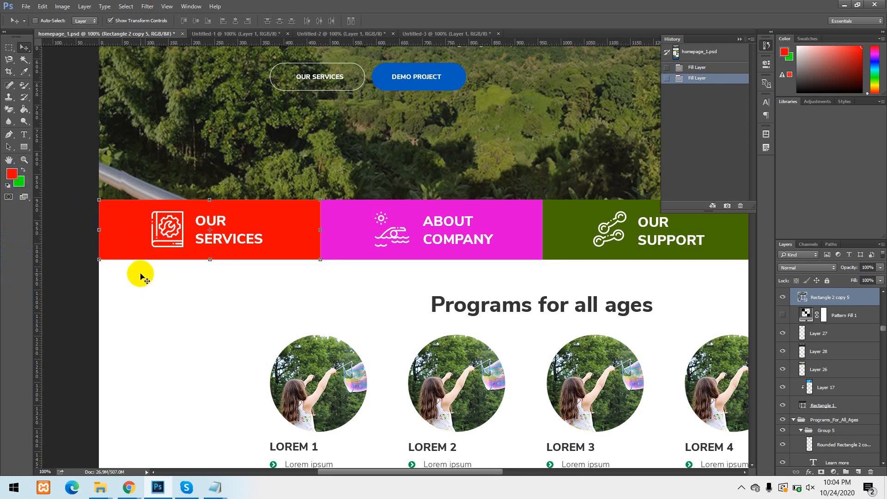
pyautogui.hotkey('ctrl', 'BackSpace')
pyautogui.hotkey('alt', 'BackSpace')
pyautogui.hotkey('ctrl', 'BackSpace')
pyautogui.hotkey('alt', 'BackSpace')
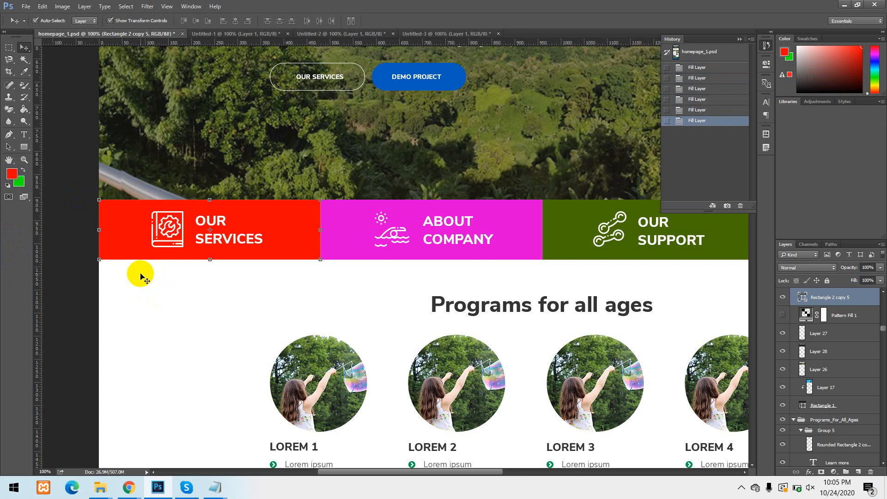
pyautogui.click(24, 183)
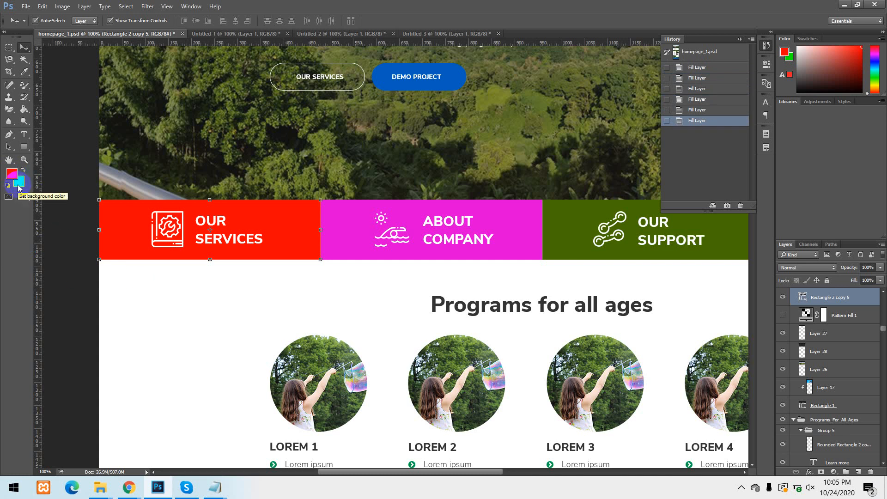
pyautogui.hotkey('alt', 'BackSpace')
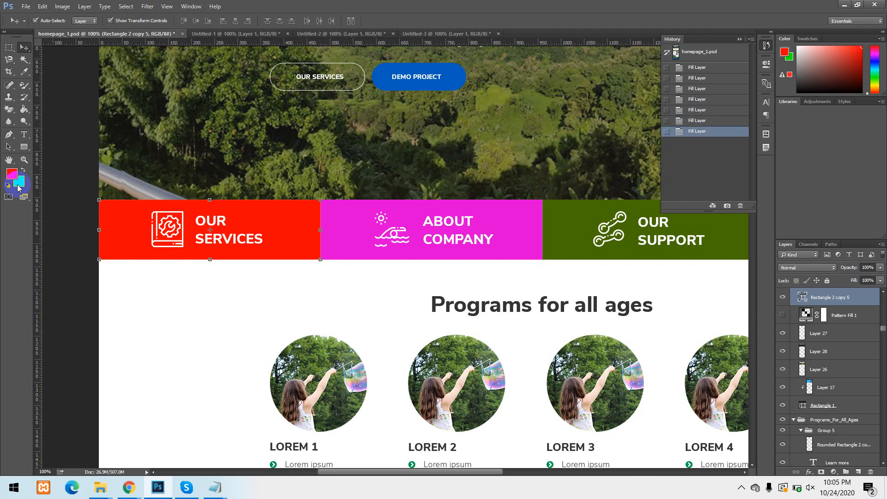
pyautogui.hotkey('ctrl', 'BackSpace')
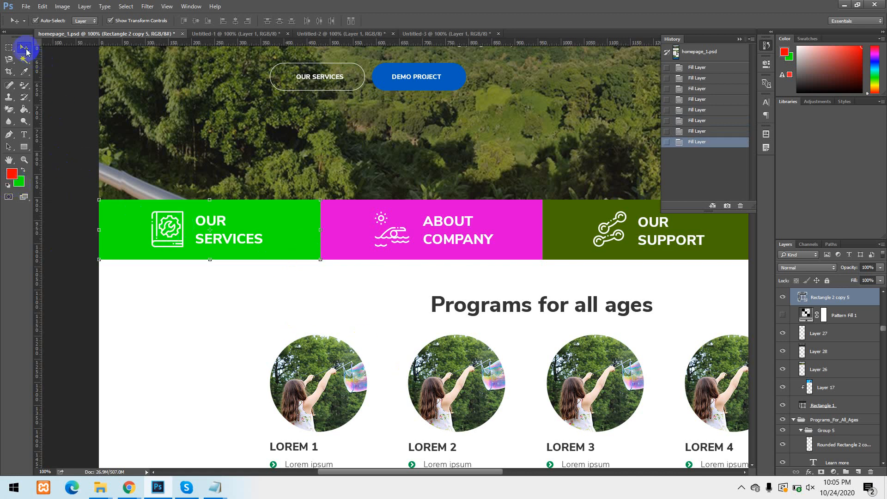
# Rasterize the guide icon layer in the OUR SERVICES banner and fill its opaque pixels with the foreground and background colours.
pyautogui.click(170, 226)
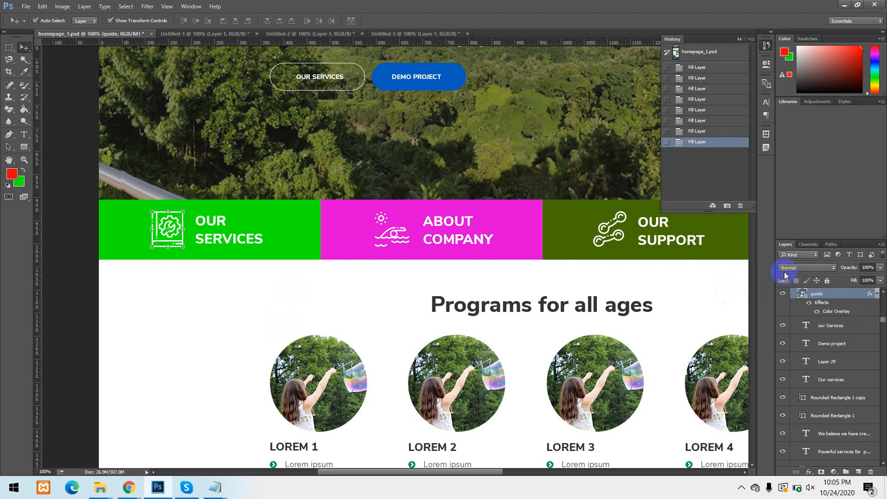
pyautogui.scroll(1, 819, 334)
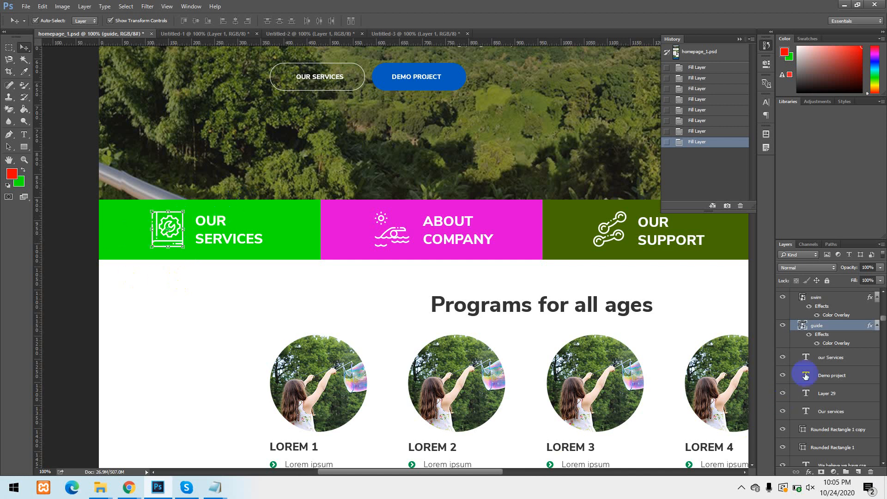
pyautogui.rightClick(823, 326)
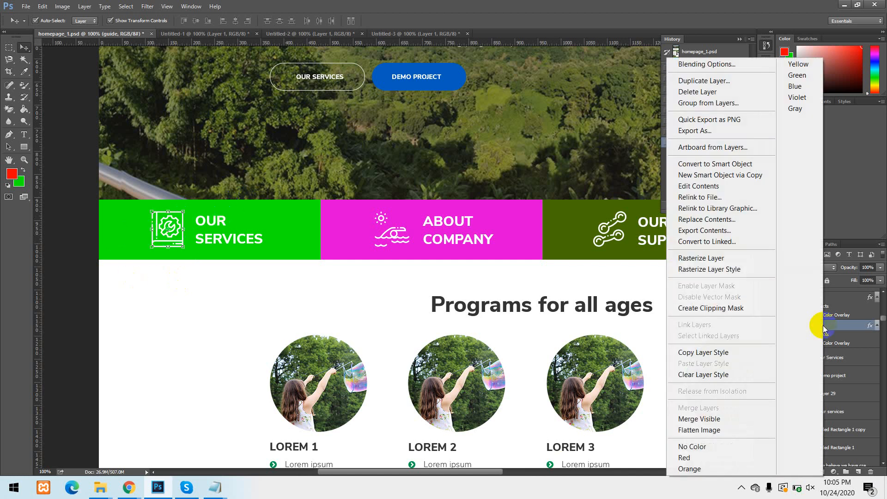
pyautogui.click(712, 259)
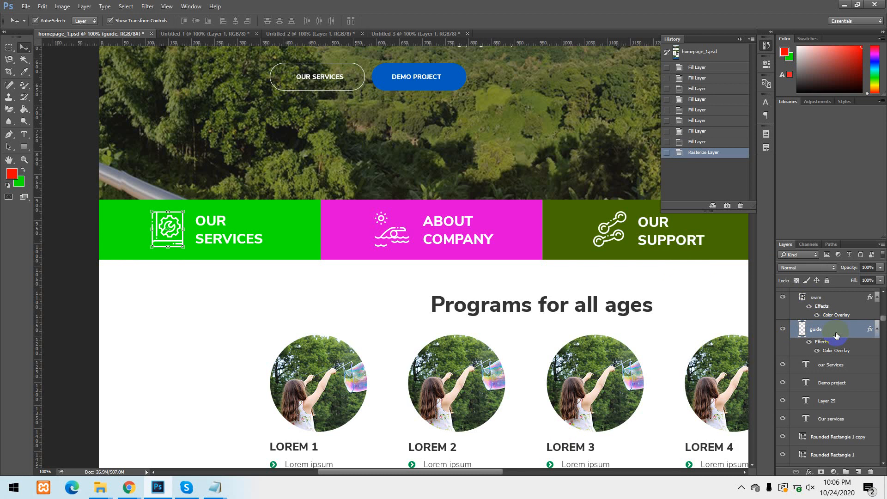
pyautogui.hotkey('alt', 'BackSpace')
pyautogui.hotkey('alt', 'BackSpace')
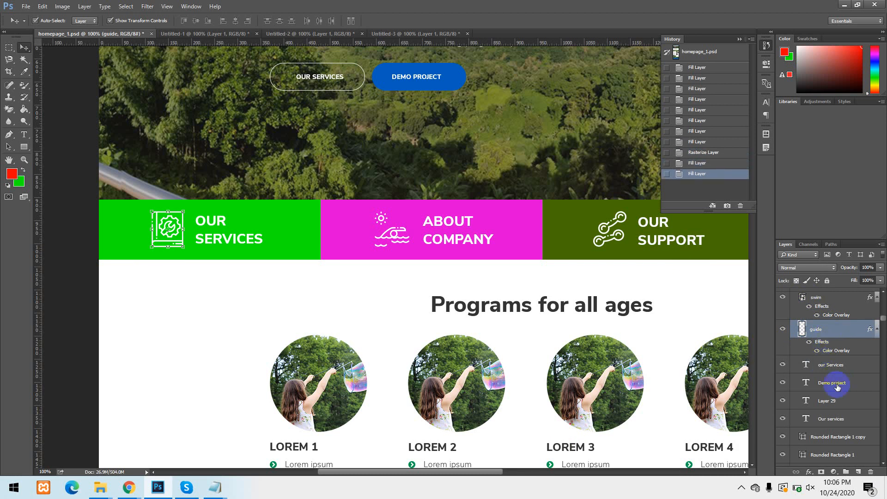
# Change the Color Overlay of the guide icon layer to red, ff0000.
pyautogui.click(174, 220)
pyautogui.click(837, 351)
pyautogui.doubleClick(825, 346)
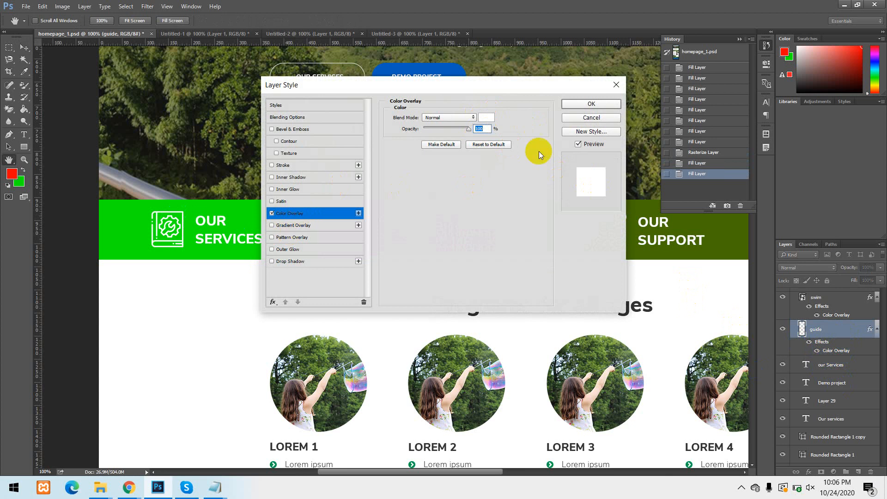
pyautogui.click(609, 99)
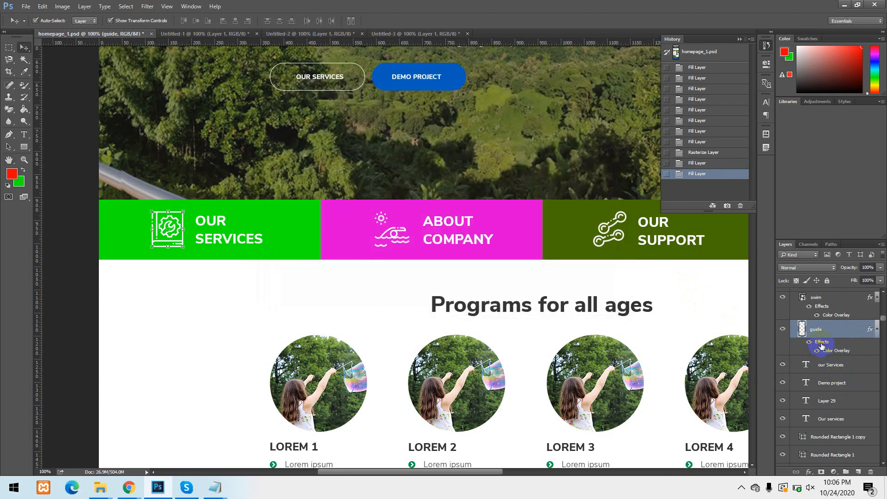
pyautogui.doubleClick(821, 342)
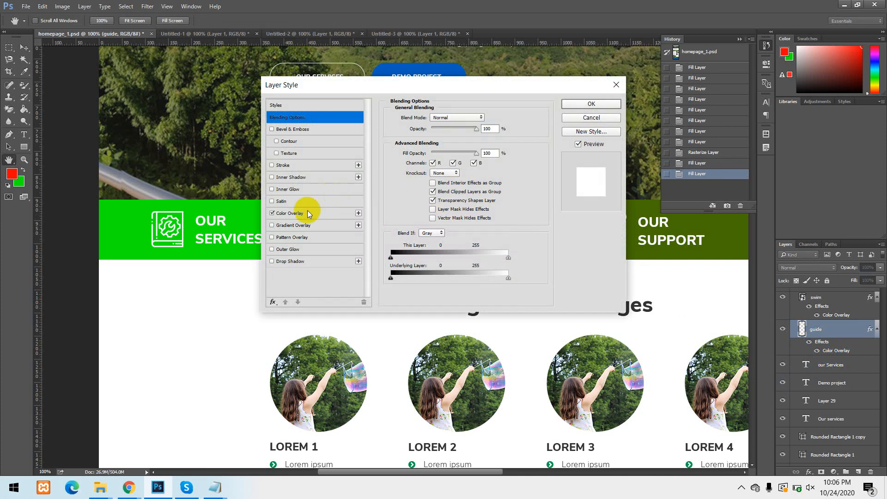
pyautogui.click(290, 211)
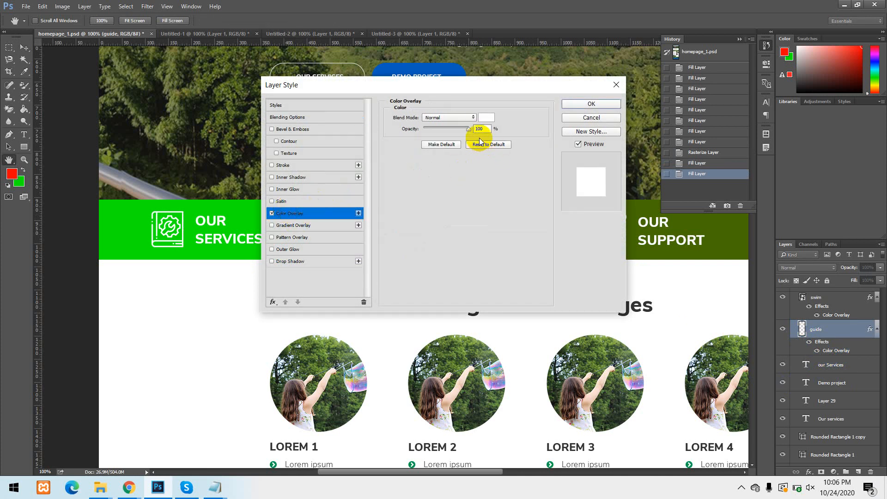
pyautogui.click(485, 117)
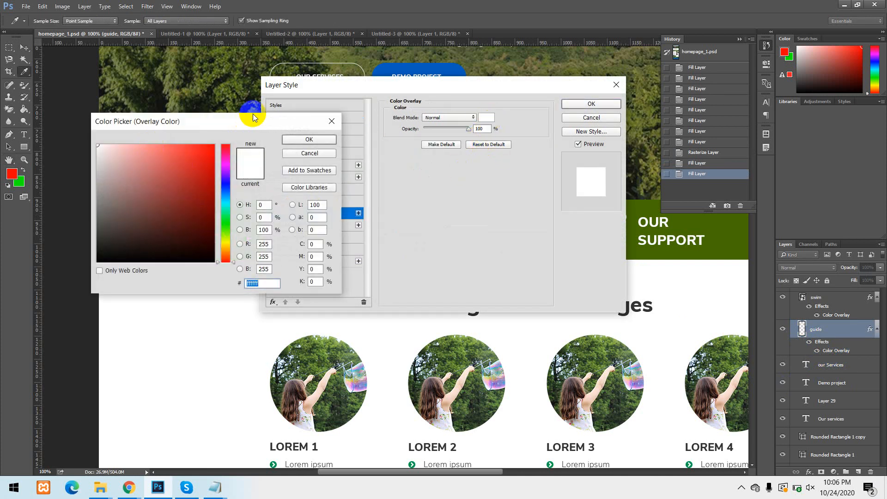
pyautogui.moveTo(253, 116); pyautogui.dragTo(387, 223)
pyautogui.moveTo(337, 253); pyautogui.dragTo(408, 239)
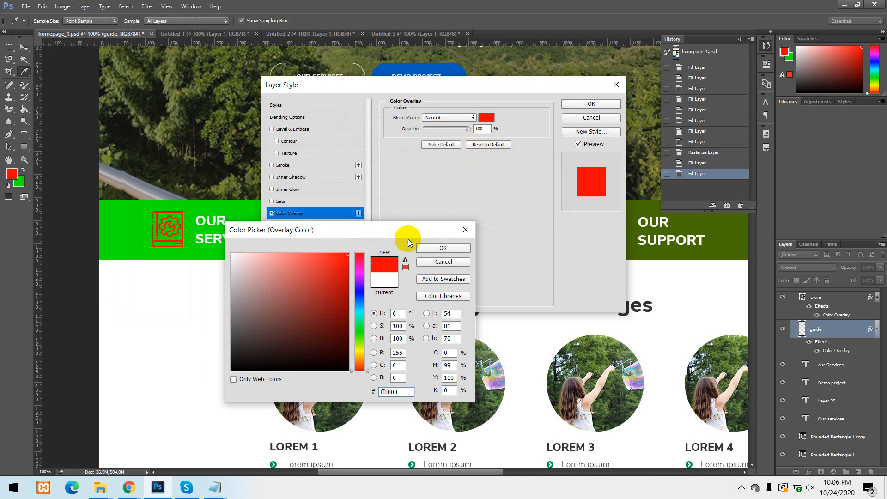
pyautogui.click(446, 247)
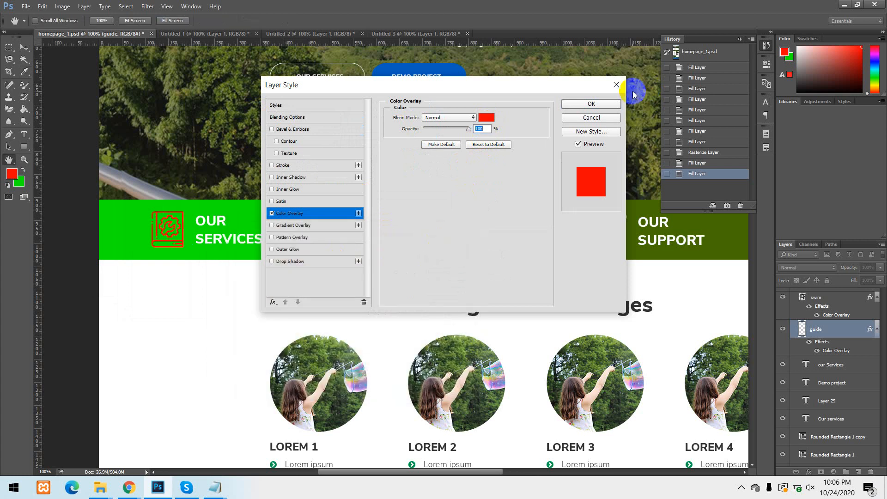
pyautogui.click(602, 102)
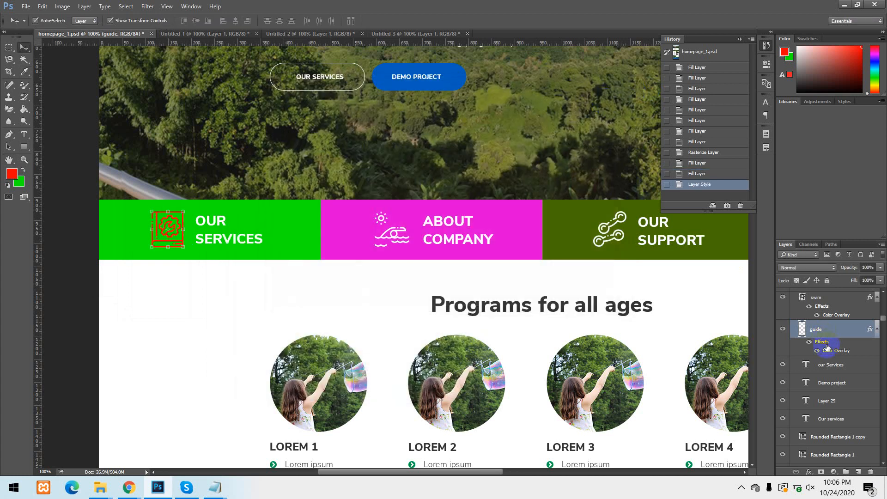
# Toggle the visibility of the guide layer's effects and Color Overlay, leaving the effects turned off.
pyautogui.click(810, 343)
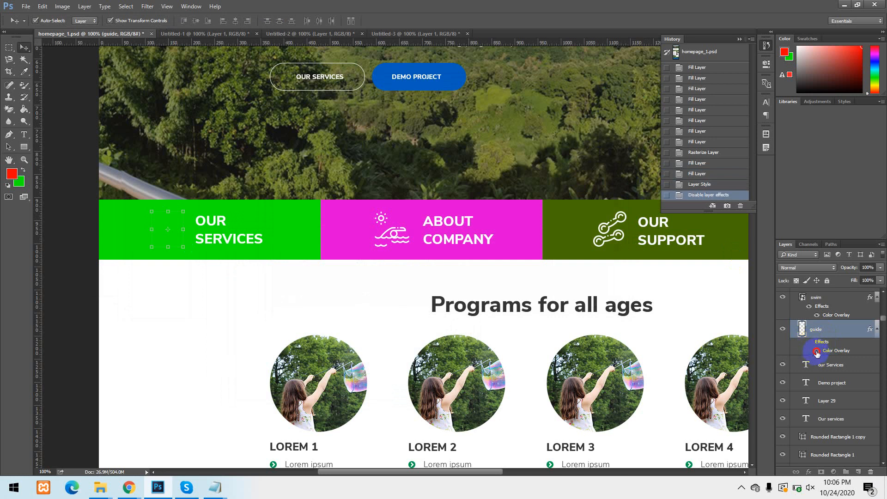
pyautogui.click(816, 352)
pyautogui.click(816, 352)
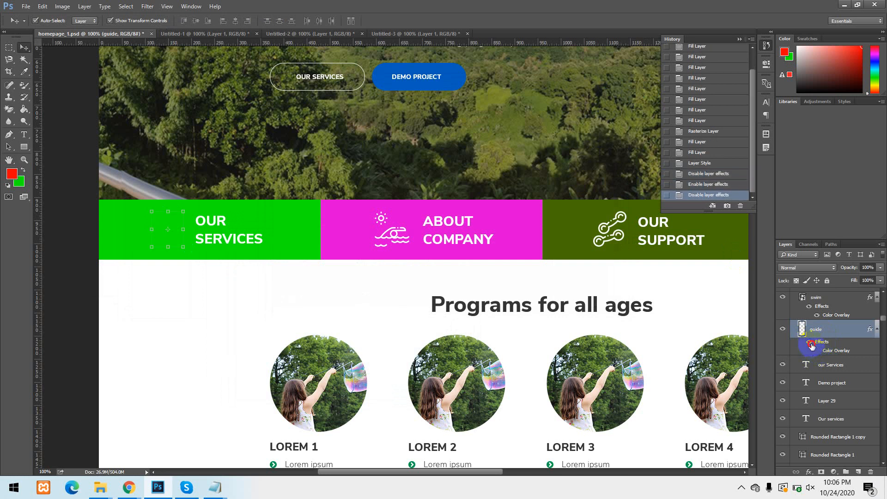
pyautogui.click(810, 343)
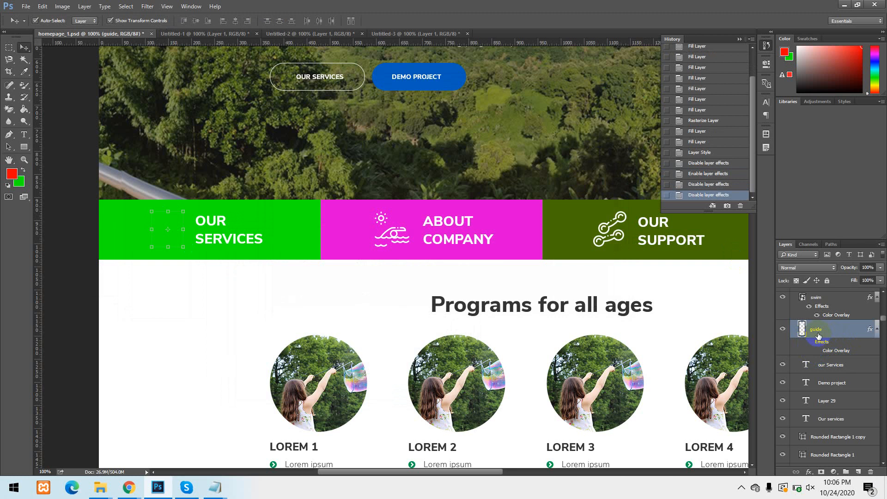
# Fill the guide icon alternately with the red foreground and green background colours while preserving transparency, finishing on red.
pyautogui.hotkey('shift', 'alt', 'BackSpace')
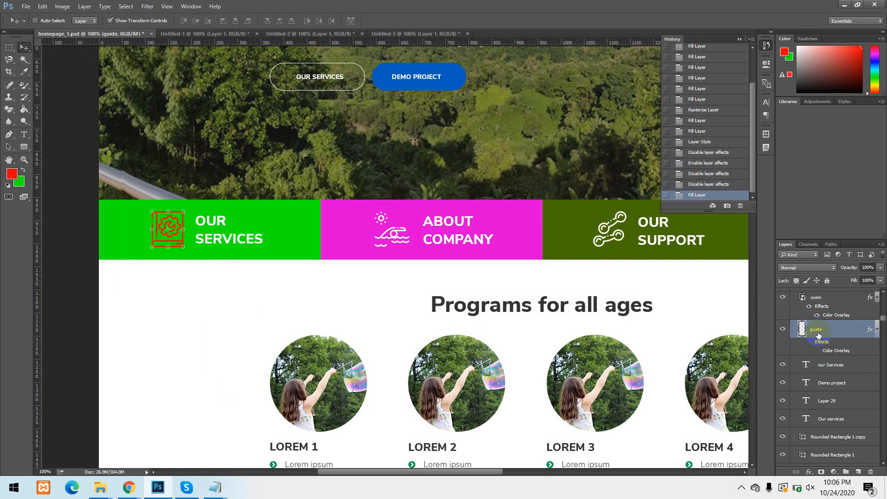
pyautogui.hotkey('ctrl', 'shift', 'BackSpace')
pyautogui.hotkey('shift', 'alt', 'BackSpace')
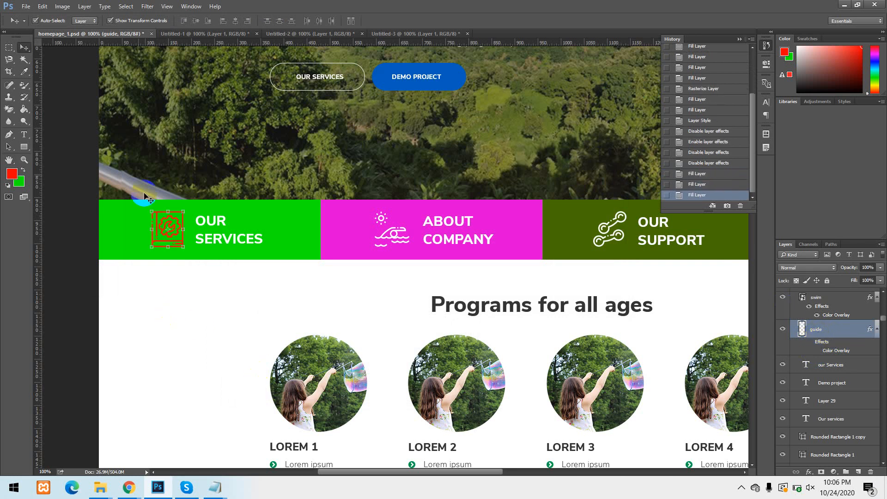
# Swap the swatches, set the foreground to magenta ff00ba, and fill the guide icon with magenta and red, preserving transparency and finishing on magenta.
pyautogui.click(21, 171)
pyautogui.click(12, 174)
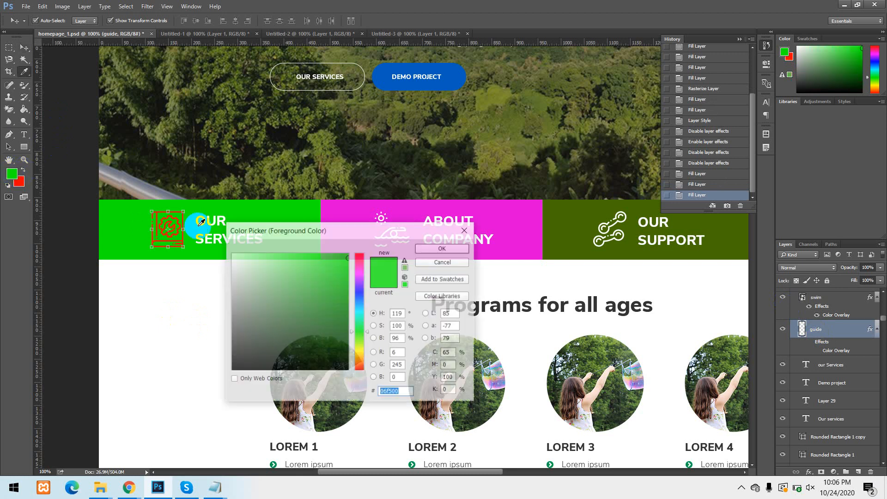
pyautogui.moveTo(359, 297); pyautogui.dragTo(359, 267)
pyautogui.click(443, 248)
pyautogui.press('v')
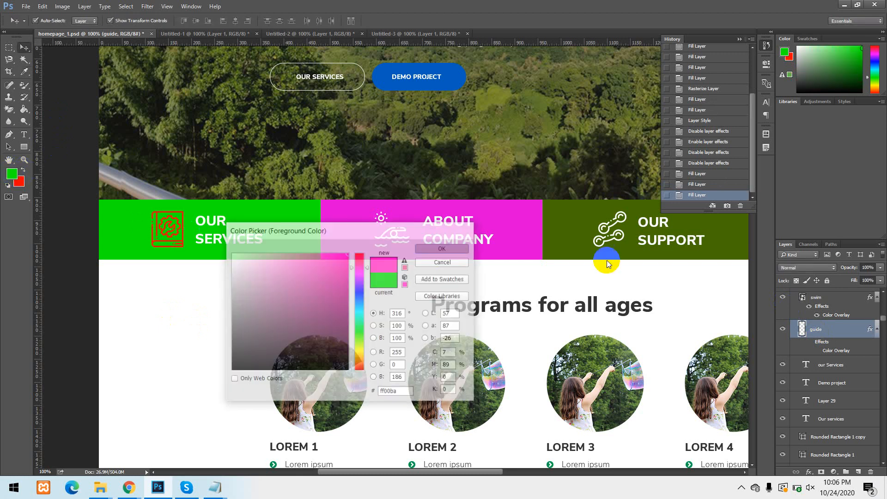
pyautogui.hotkey('alt', 'shift', 'BackSpace')
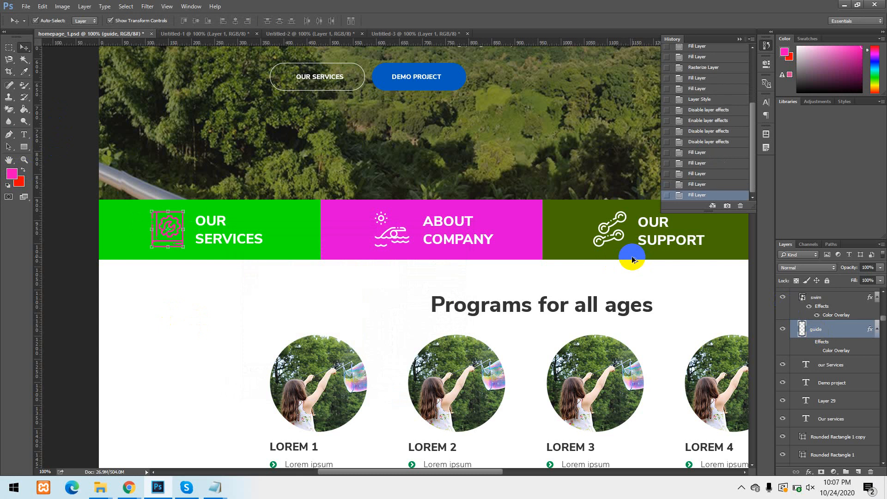
pyautogui.hotkey('ctrl', 'shift', 'BackSpace')
pyautogui.hotkey('alt', 'shift', 'BackSpace')
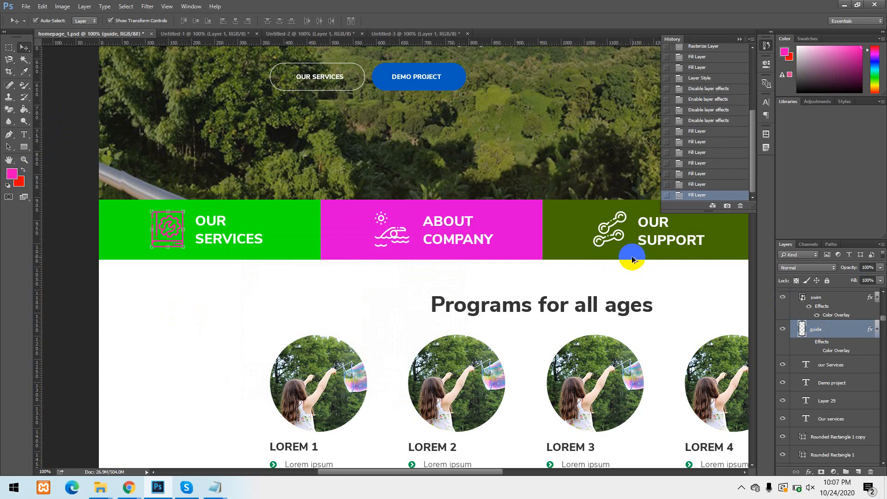
# Revert homepage_1.psd to its opening history snapshot.
pyautogui.click(22, 175)
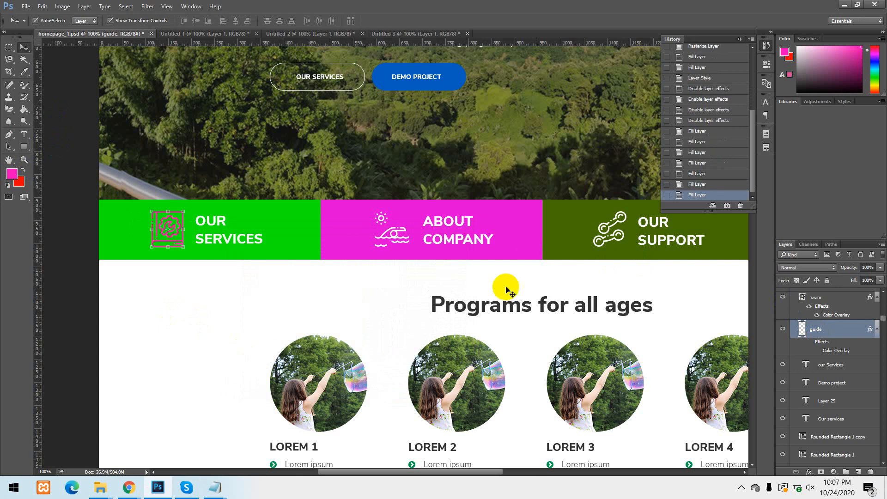
pyautogui.scroll(10, 729, 70)
pyautogui.click(723, 52)
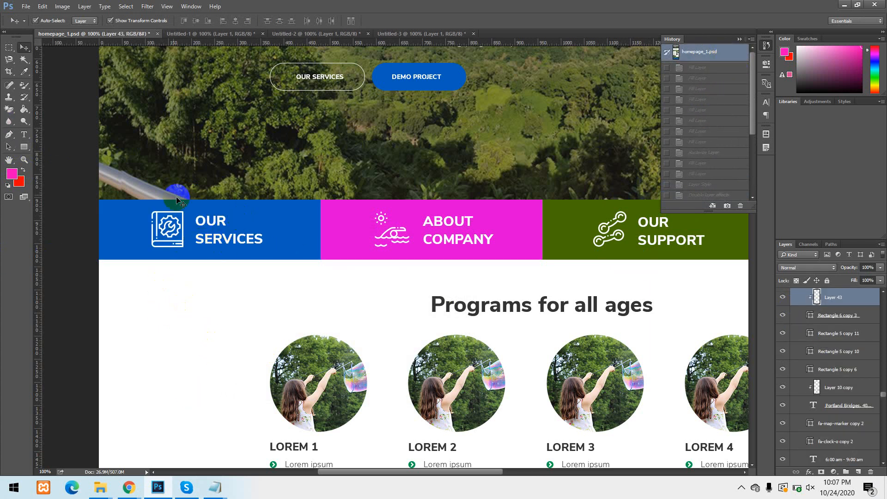
# Set the OUR SERVICES heading's text colour to red ff0000 with the Type tool, and revert homepage_1.psd to its opening snapshot.
pyautogui.click(215, 222)
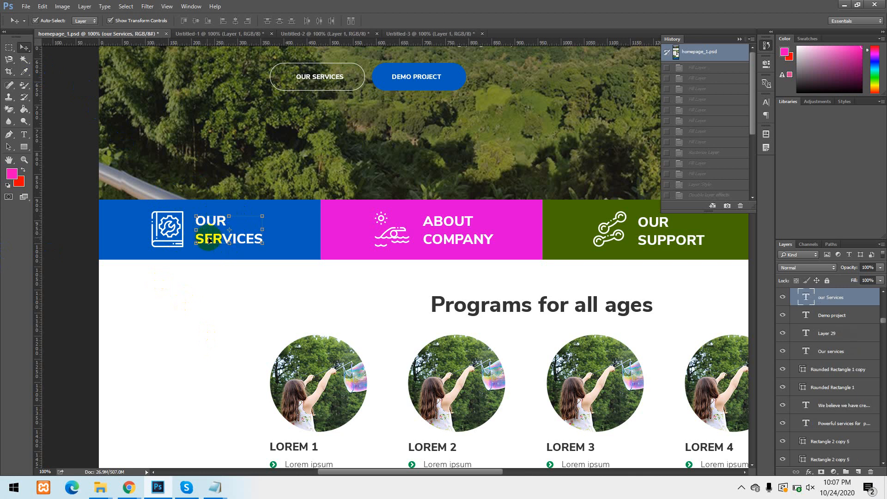
pyautogui.click(27, 136)
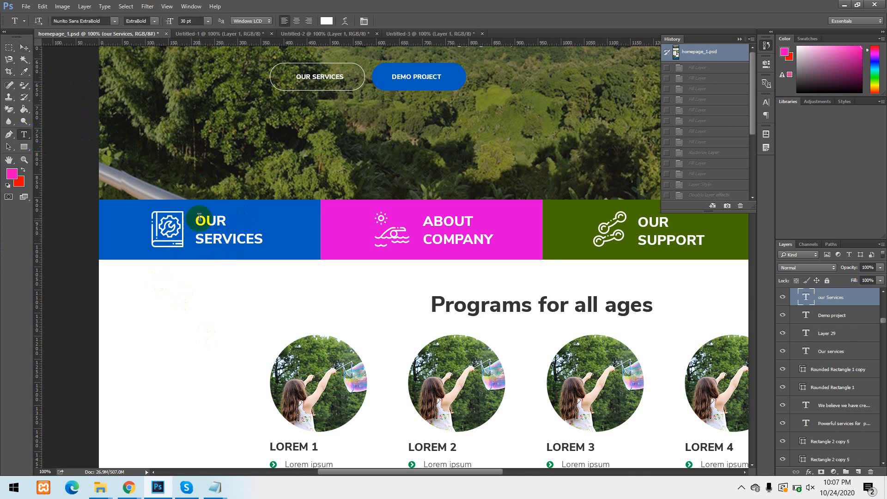
pyautogui.moveTo(197, 219); pyautogui.dragTo(250, 241)
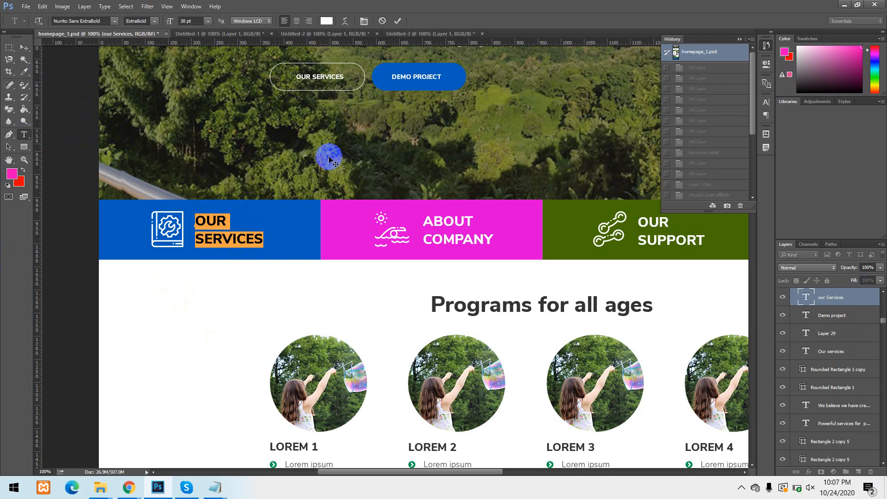
pyautogui.click(326, 20)
pyautogui.moveTo(330, 267); pyautogui.dragTo(375, 241)
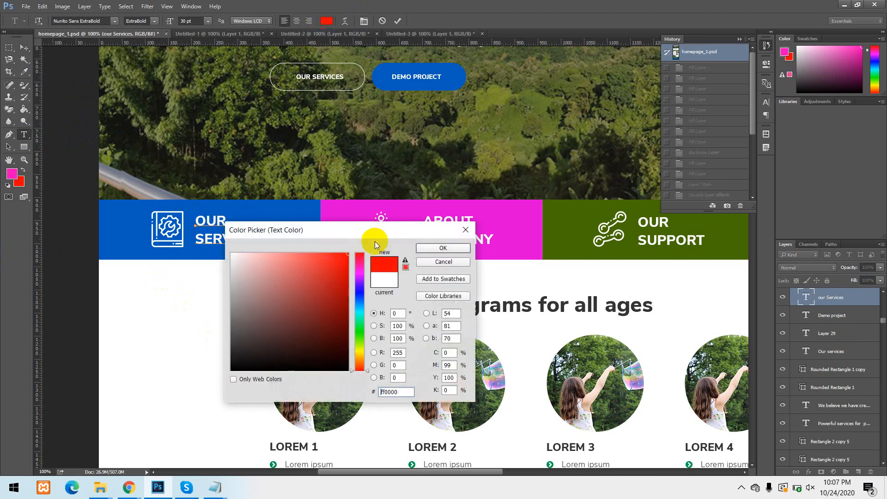
pyautogui.click(443, 248)
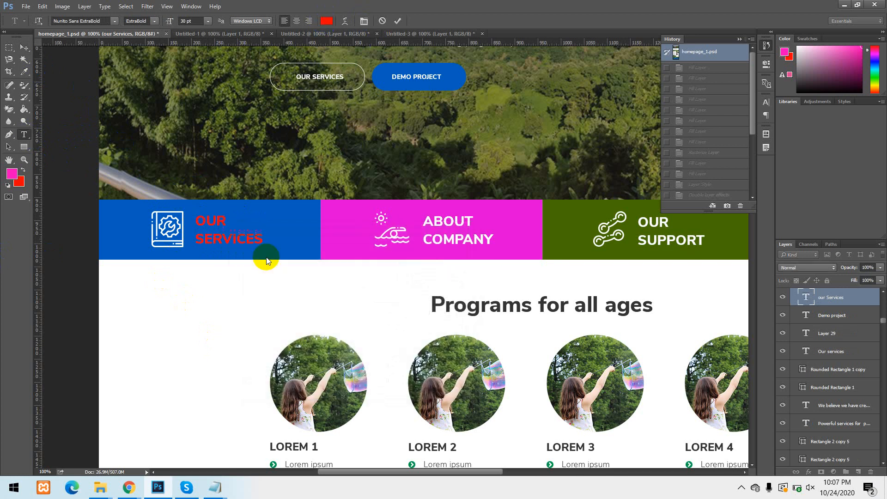
pyautogui.click(697, 52)
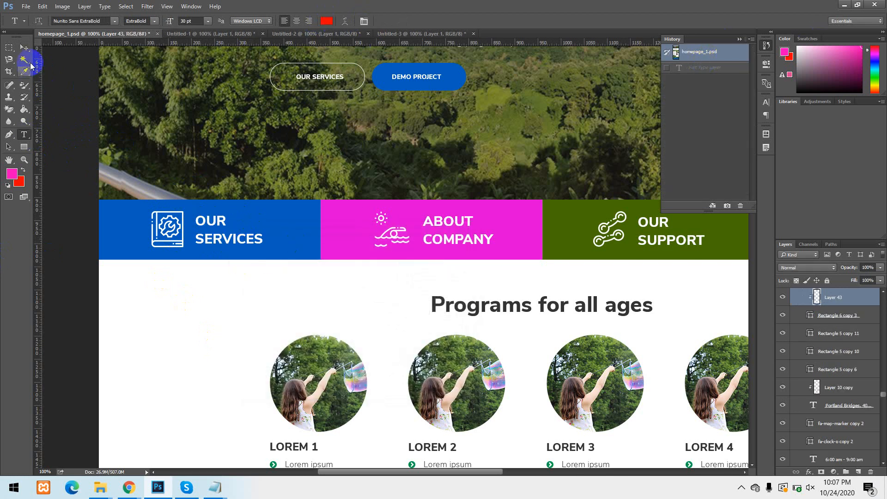
# Fill the OUR SERVICES heading in the blue tile with the red background and the magenta foreground colour, and swap the swatches back and forth.
pyautogui.click(24, 48)
pyautogui.click(209, 226)
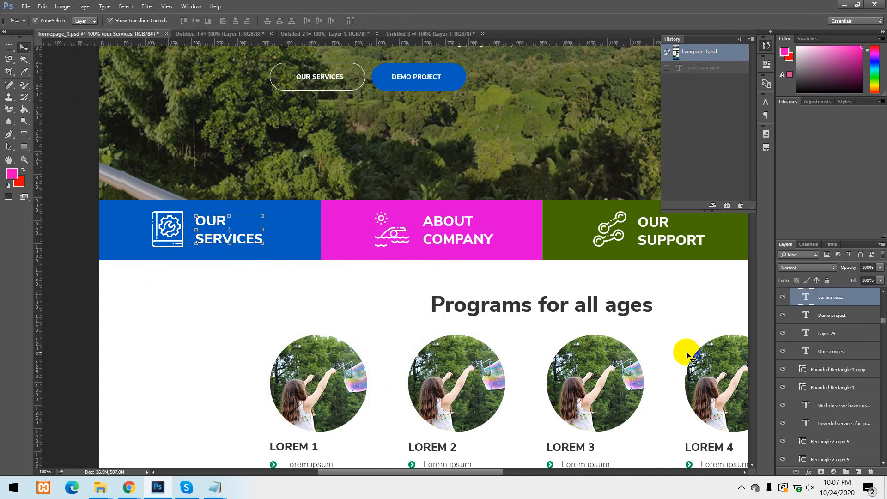
pyautogui.hotkey('ctrl', 'BackSpace')
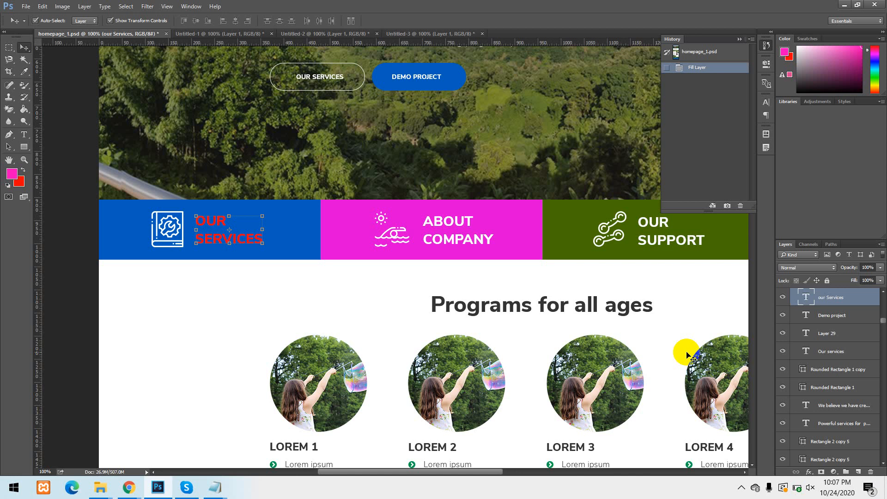
pyautogui.hotkey('alt', 'BackSpace')
pyautogui.click(23, 170)
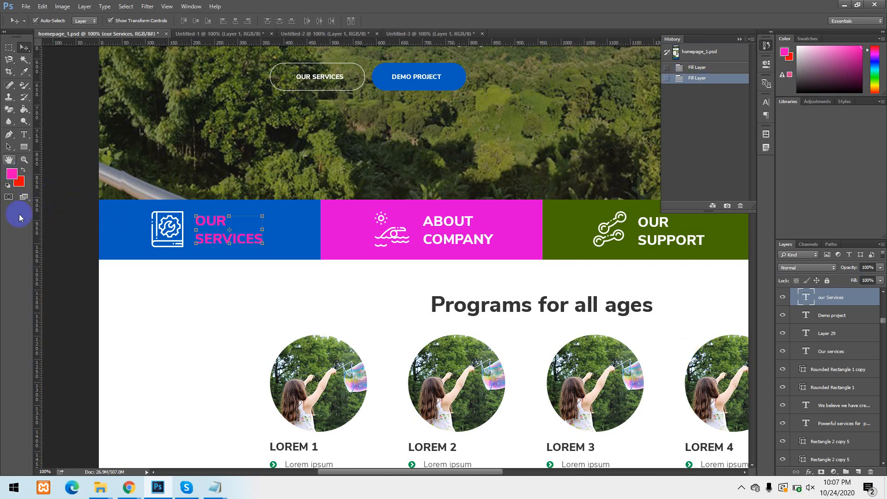
pyautogui.click(23, 171)
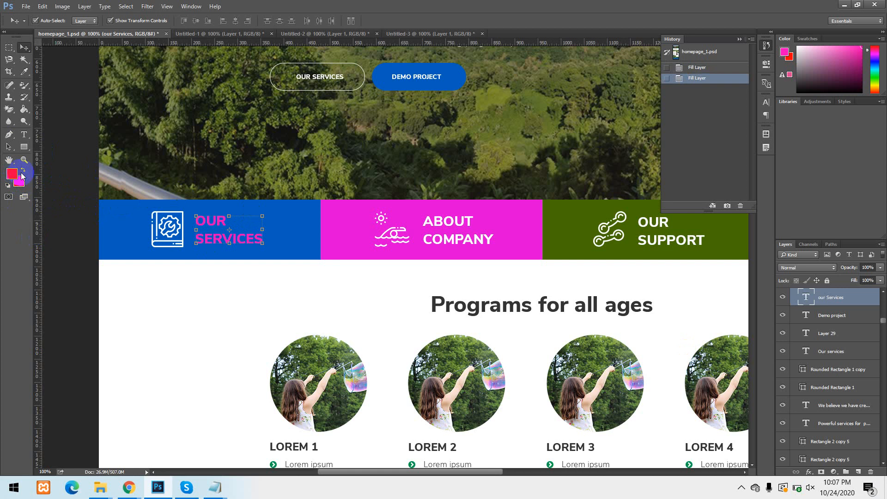
pyautogui.click(22, 171)
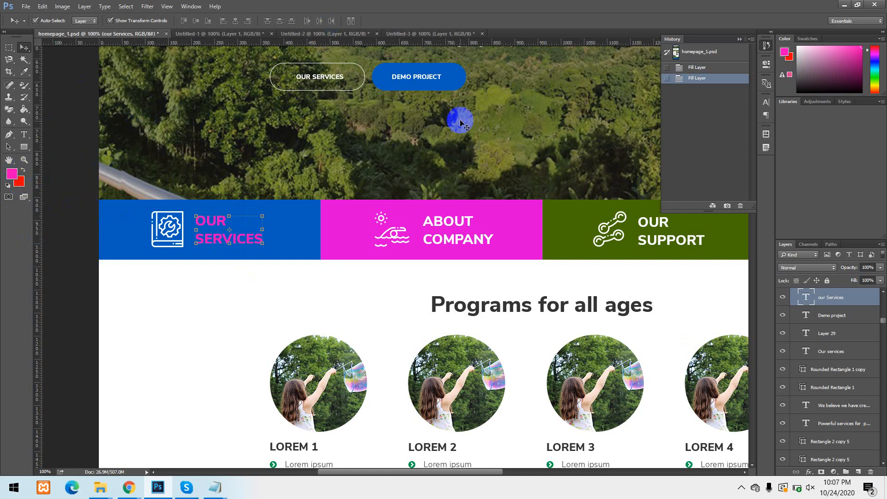
# Fill the DEMO PROJECT button with the magenta foreground and the red background colour, and revert homepage_1.psd to its opening snapshot.
pyautogui.scroll(3, 457, 121)
pyautogui.scroll(1, 457, 124)
pyautogui.click(453, 135)
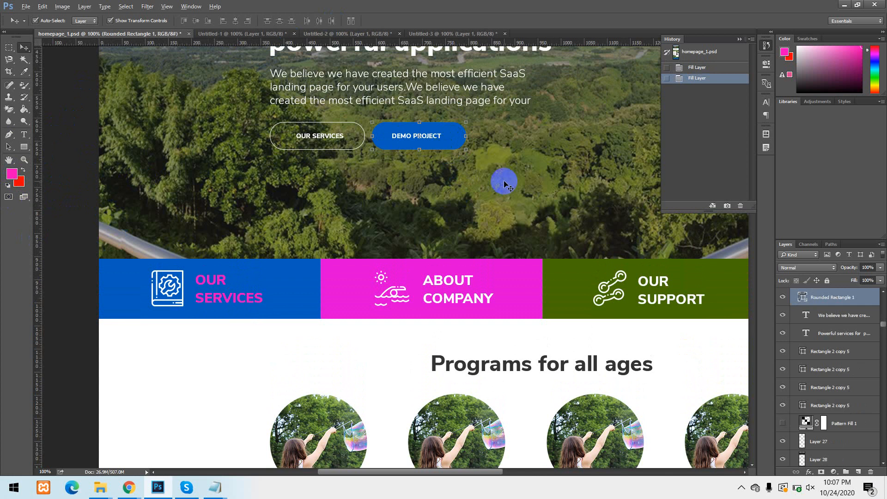
pyautogui.hotkey('alt', 'BackSpace')
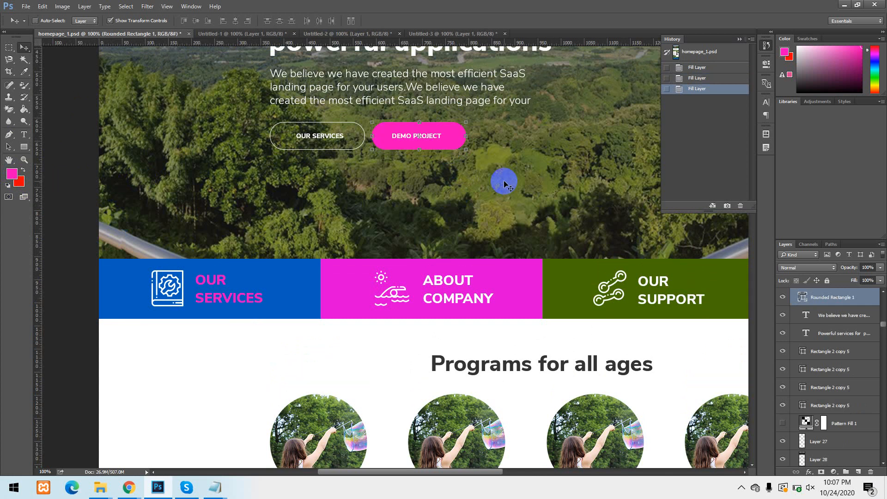
pyautogui.hotkey('ctrl', 'BackSpace')
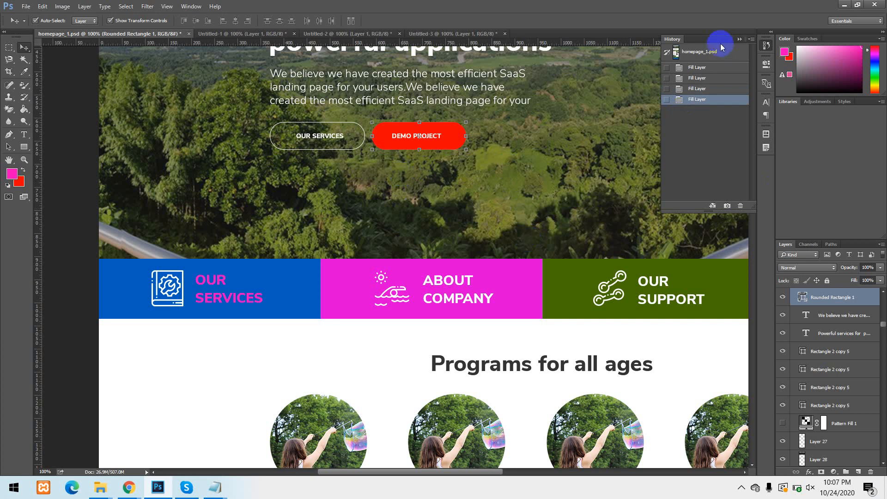
pyautogui.click(706, 52)
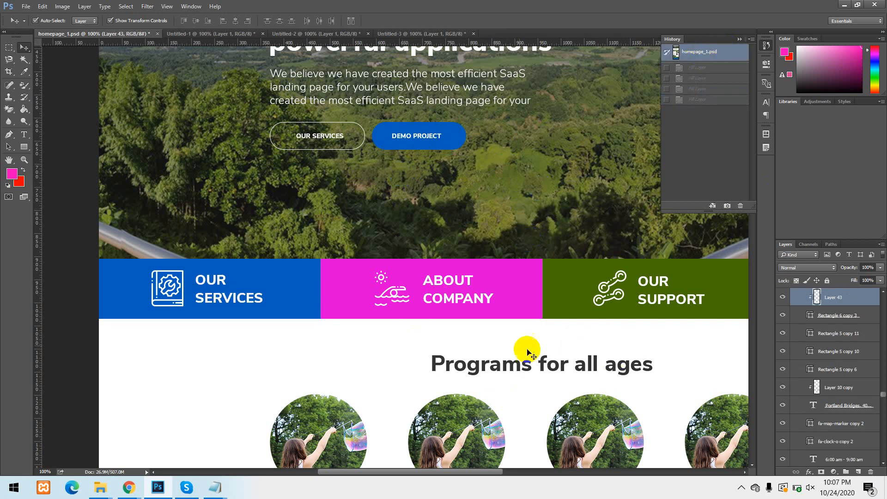
# Isolate the LOREM 2 circular photo by hiding every layer except Layer 31 and its clipping base Ellipse 1 copy 2.
pyautogui.scroll(2, 277, 250)
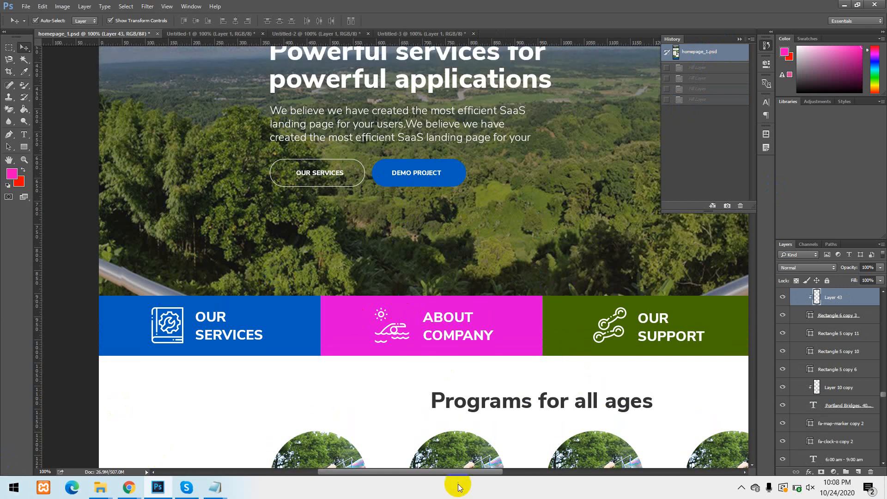
pyautogui.moveTo(439, 400); pyautogui.dragTo(346, 169)
pyautogui.moveTo(542, 328); pyautogui.dragTo(439, 259)
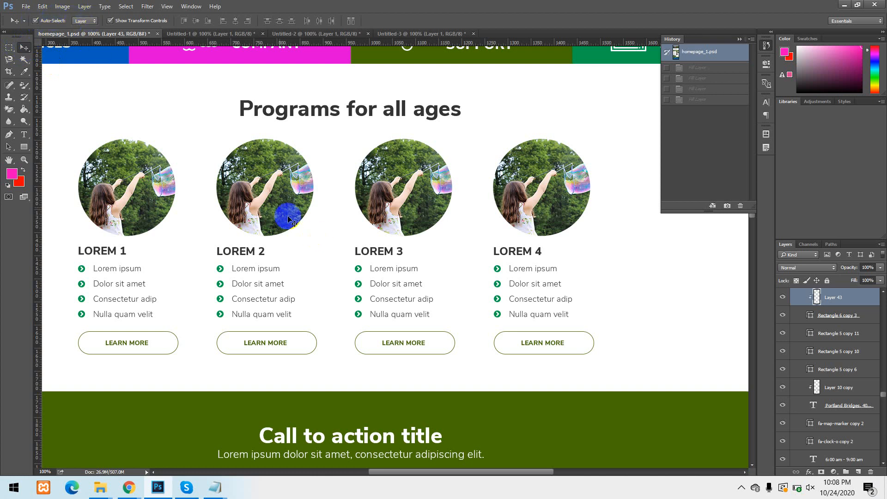
pyautogui.click(257, 179)
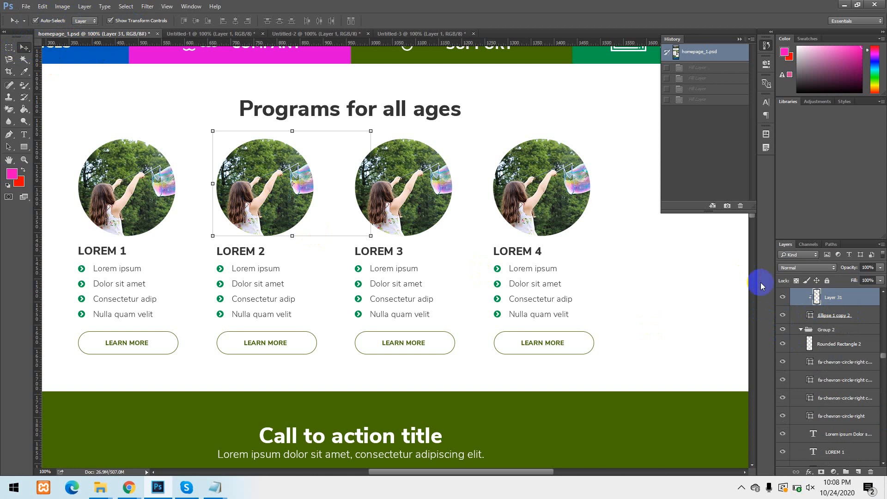
pyautogui.scroll(3, 826, 323)
pyautogui.click(824, 353)
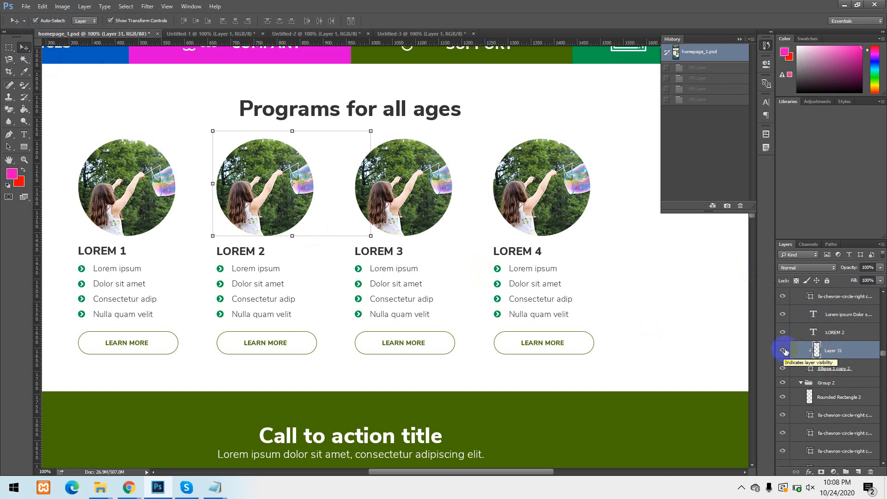
pyautogui.keyDown('alt'); pyautogui.click(782, 352); pyautogui.keyUp('alt')
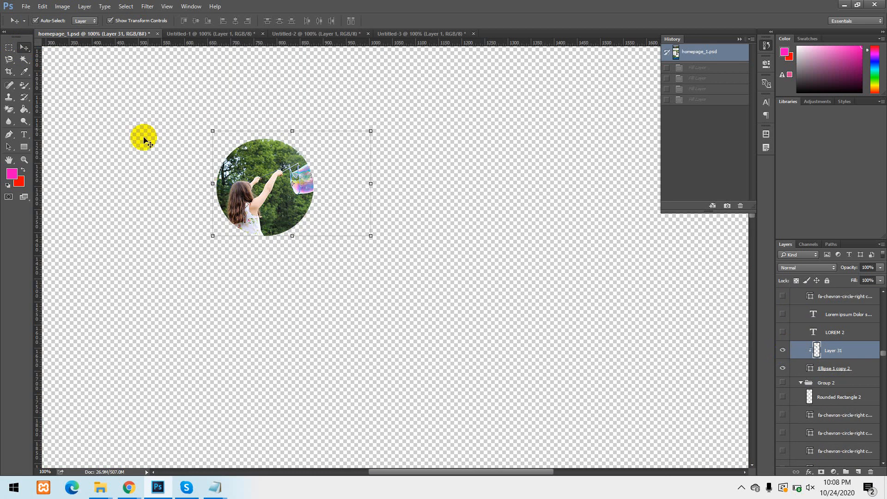
# Marquee-select a wide area around the isolated circular photo, copy it merged and paste it into a new document at the default size.
pyautogui.click(10, 50)
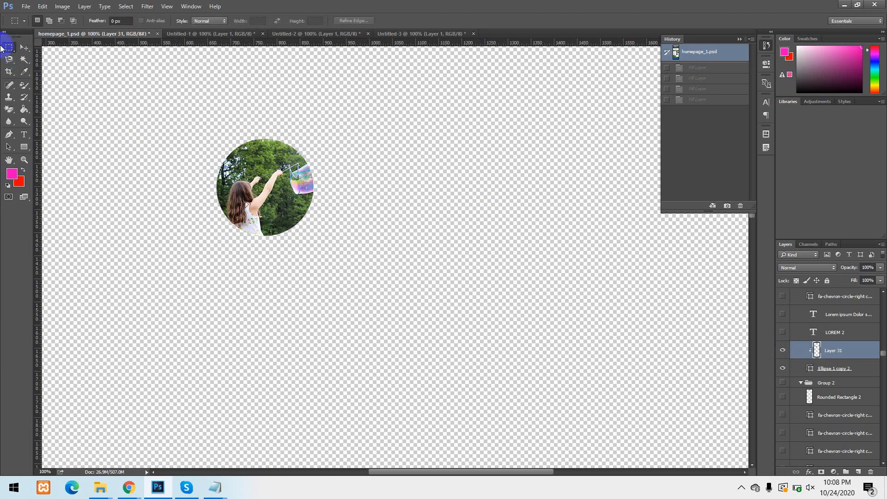
pyautogui.moveTo(138, 106); pyautogui.dragTo(563, 358)
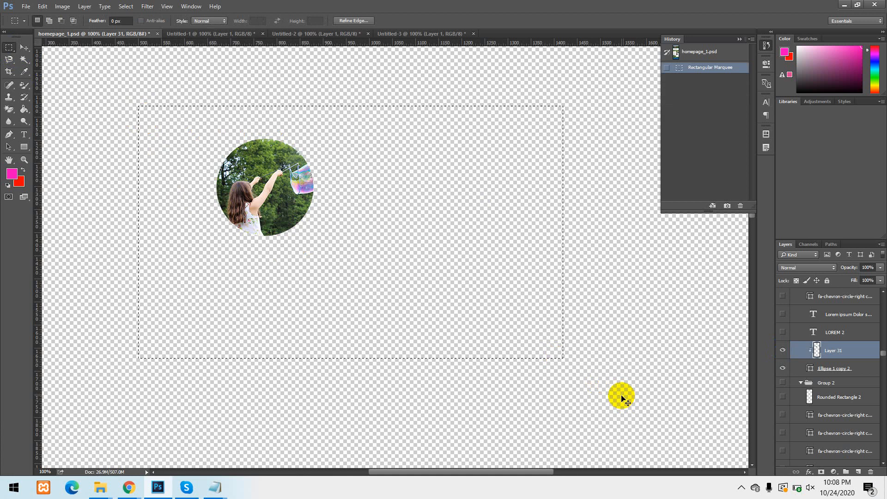
pyautogui.hotkey('ctrl', 'n')
pyautogui.press('Return')
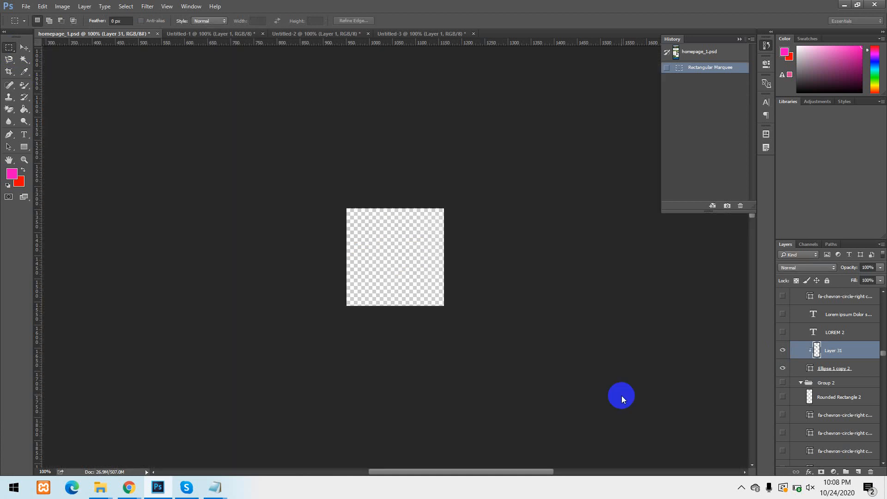
pyautogui.hotkey('ctrl', 'v')
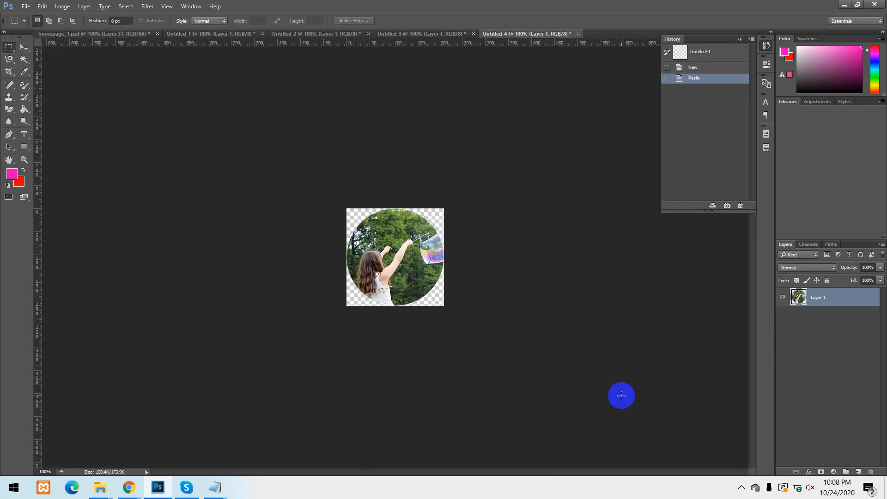
# Close the four untitled documents without saving and revert homepage_1.psd to its opening snapshot.
pyautogui.click(579, 35)
pyautogui.click(449, 183)
pyautogui.click(459, 34)
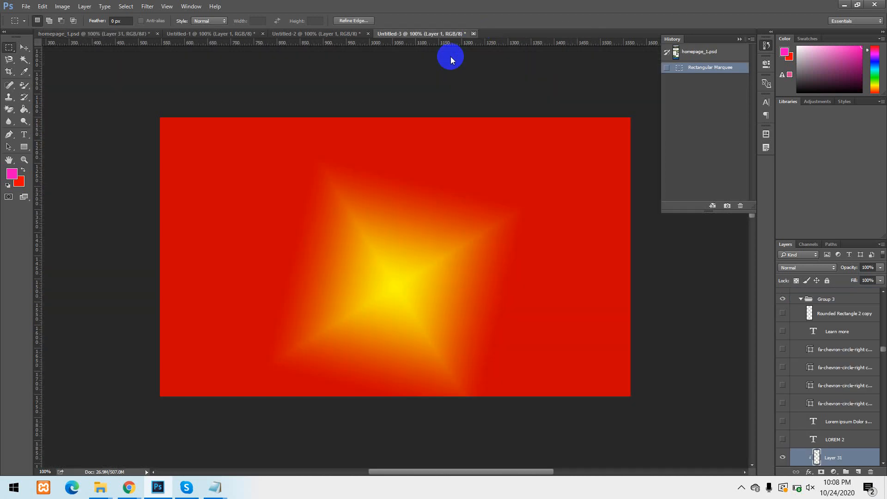
pyautogui.click(473, 33)
pyautogui.click(446, 184)
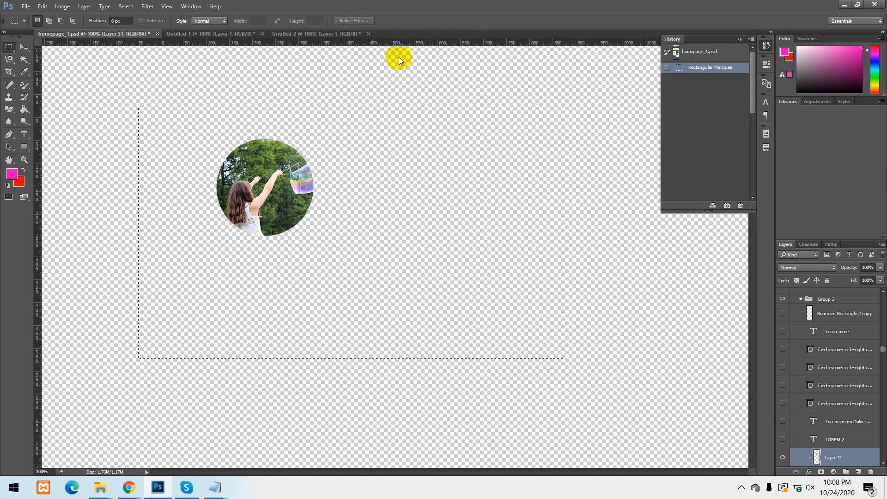
pyautogui.click(368, 34)
pyautogui.click(450, 183)
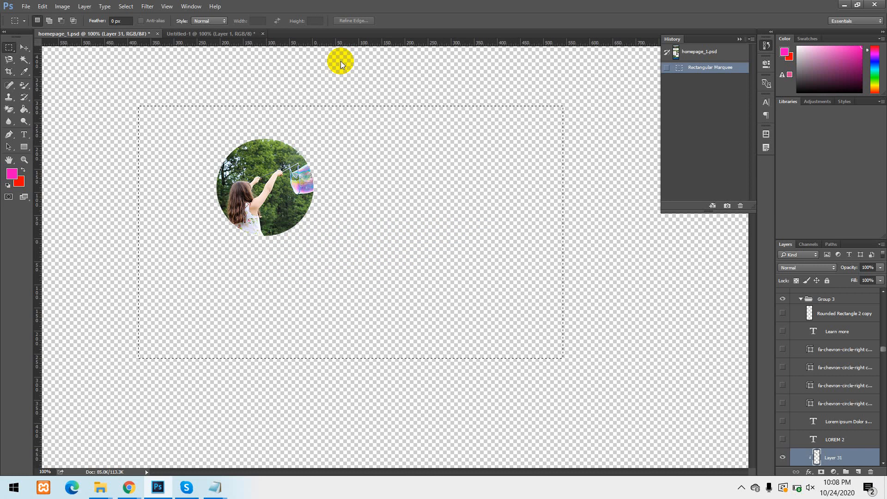
pyautogui.click(262, 34)
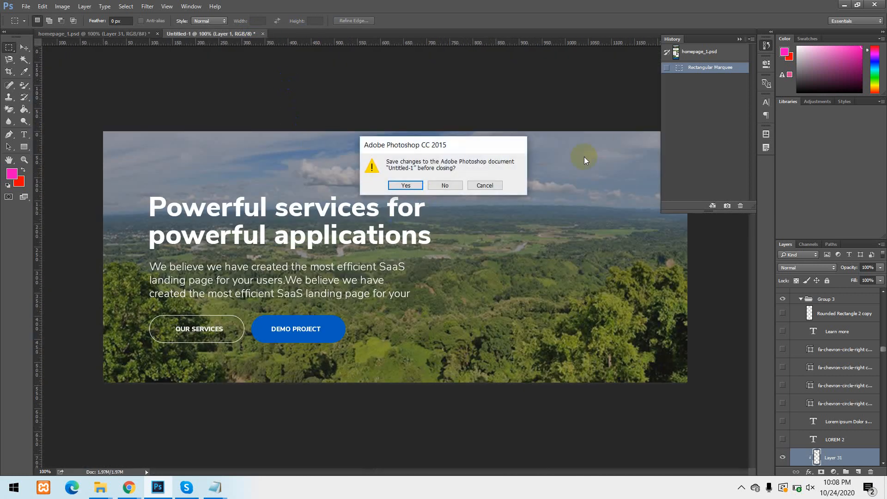
pyautogui.click(459, 186)
pyautogui.click(700, 53)
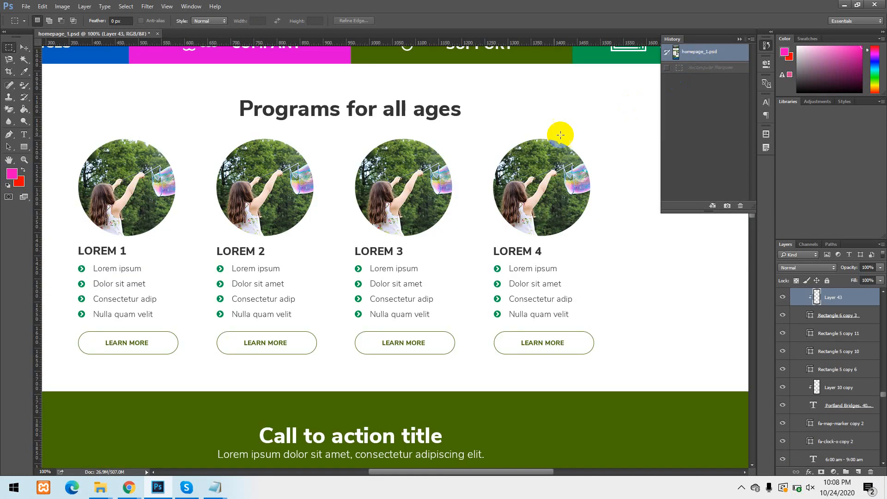
# Shift the hero image's Layer 28 with the Move tool, revert to the opening snapshot and dismiss the low battery notice.
pyautogui.moveTo(426, 117); pyautogui.dragTo(279, 484)
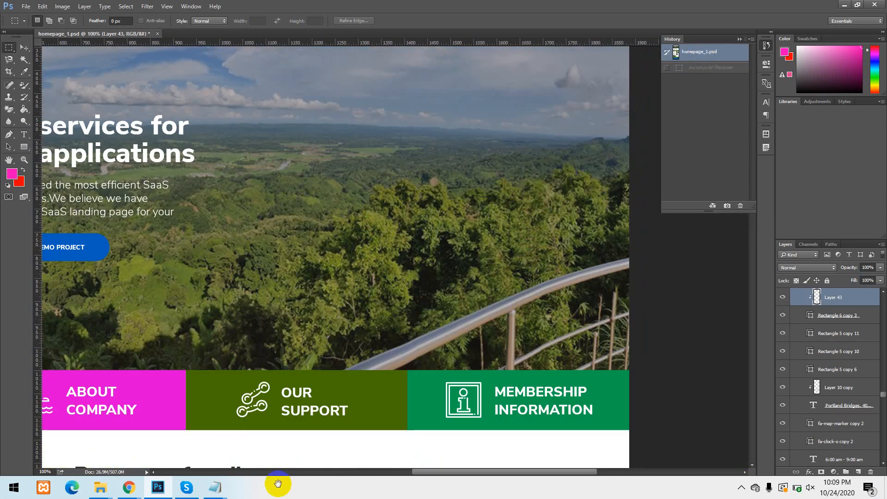
pyautogui.hotkey('ctrl', 'r')
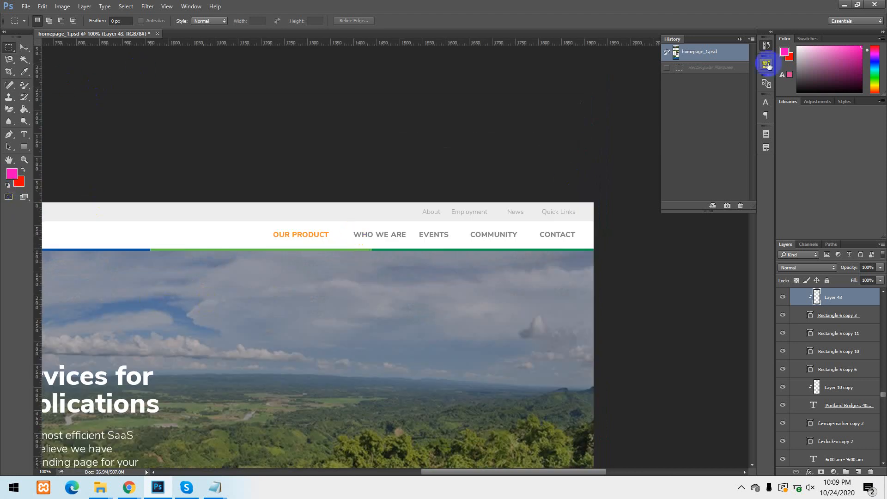
pyautogui.click(24, 50)
pyautogui.moveTo(196, 274); pyautogui.dragTo(252, 244)
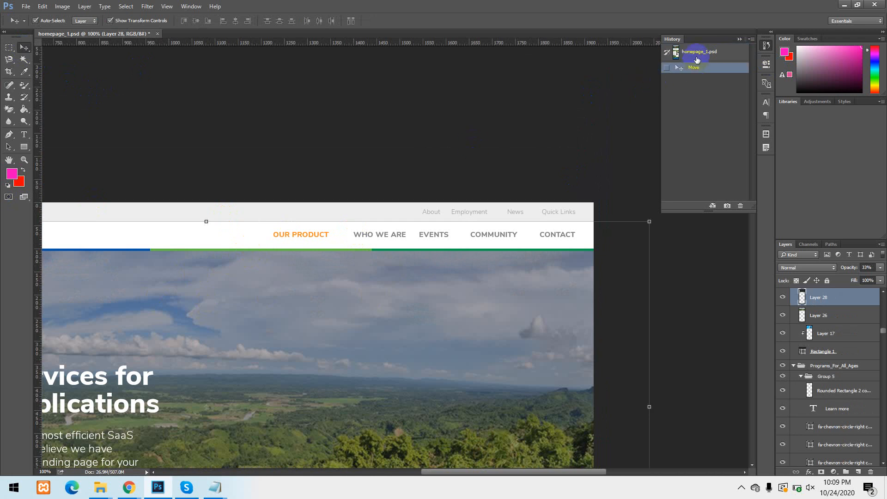
pyautogui.click(697, 59)
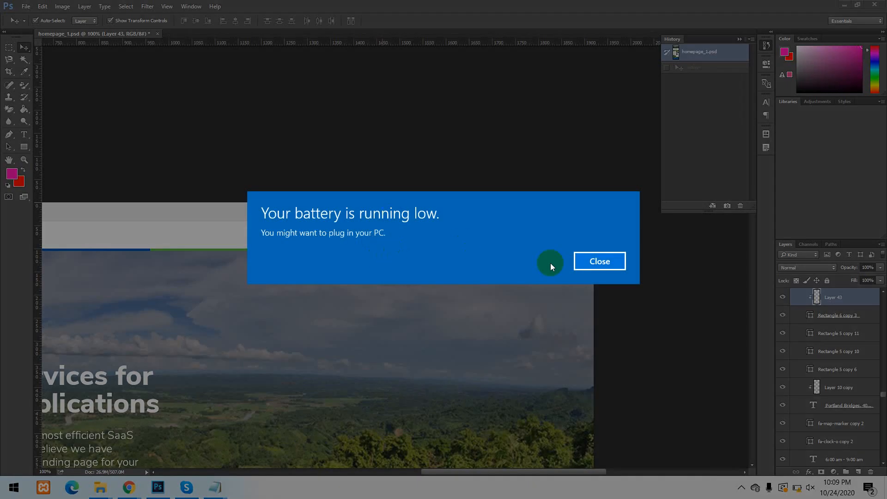
pyautogui.click(581, 264)
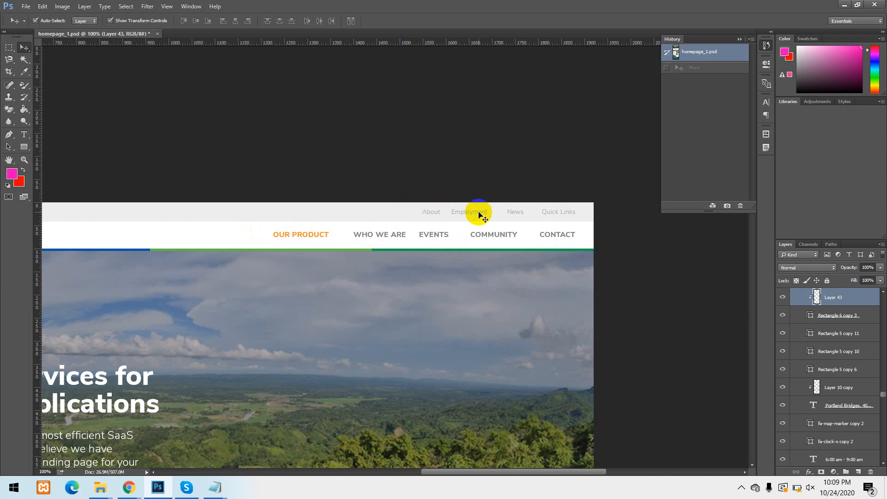
# Check the hex code of the OUR PRODUCT menu item's text colour and leave the colour unchanged.
pyautogui.click(24, 135)
pyautogui.click(282, 234)
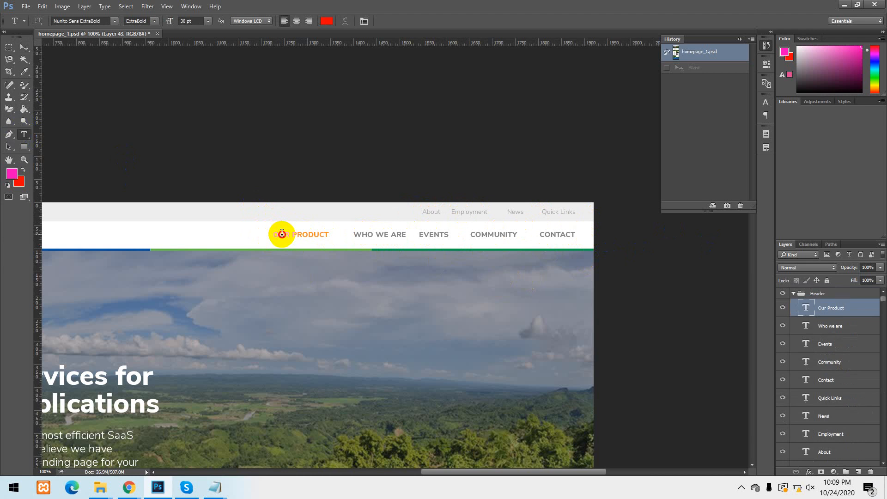
pyautogui.click(327, 21)
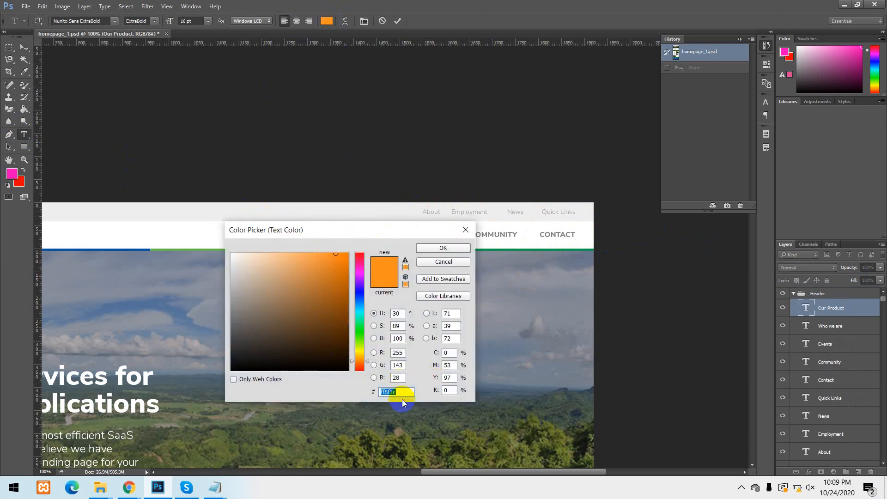
pyautogui.moveTo(402, 393); pyautogui.dragTo(380, 393)
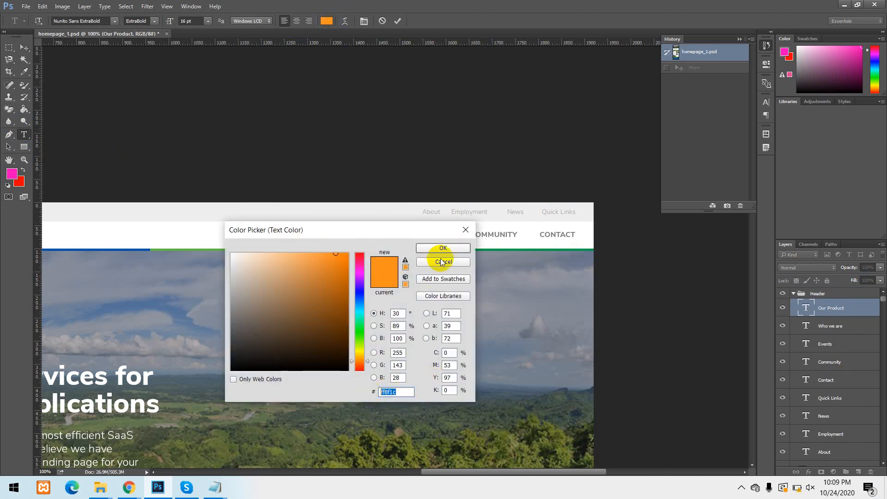
pyautogui.click(466, 229)
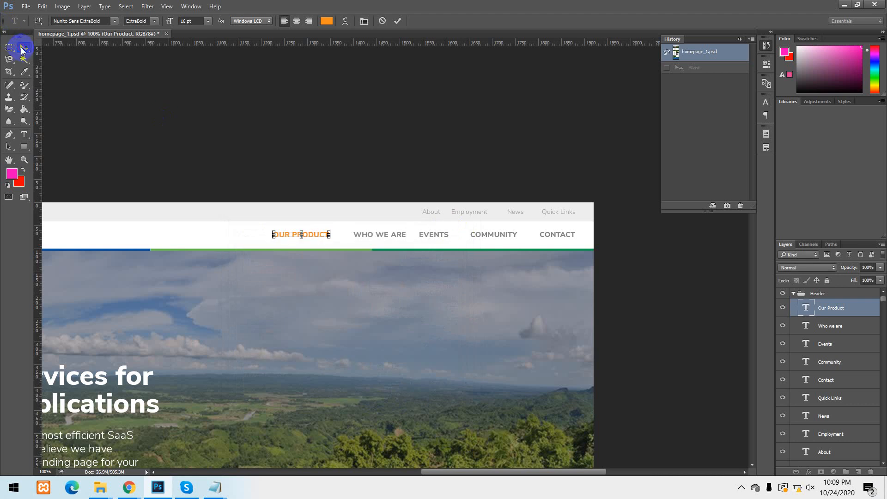
pyautogui.click(23, 48)
# Check the hex code of the WHO WE ARE menu item's text colour without altering it.
pyautogui.click(24, 134)
pyautogui.click(384, 237)
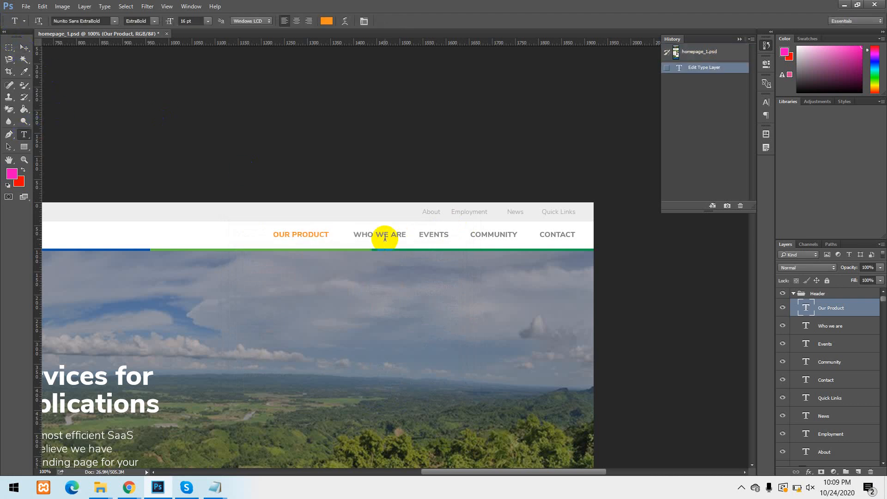
pyautogui.click(371, 232)
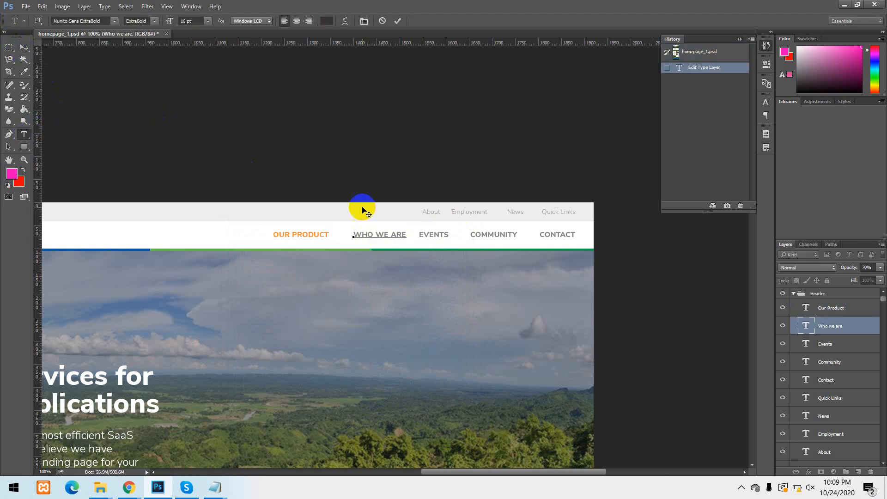
pyautogui.click(327, 21)
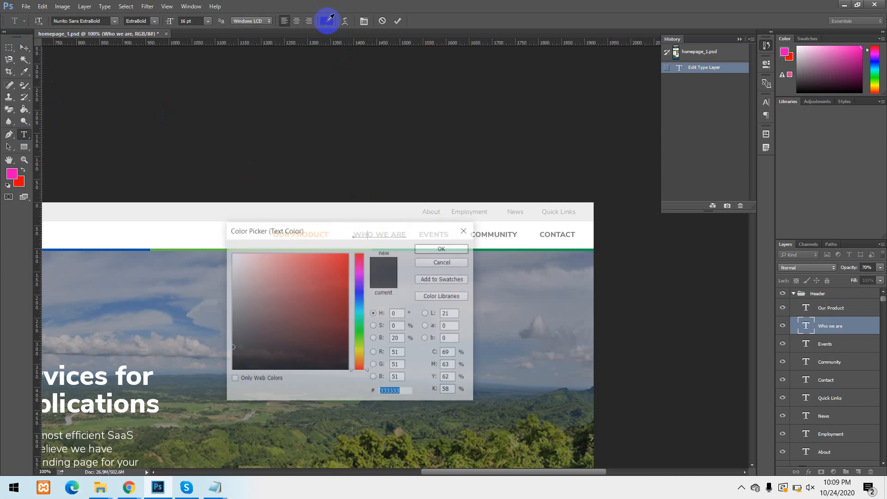
pyautogui.click(395, 398)
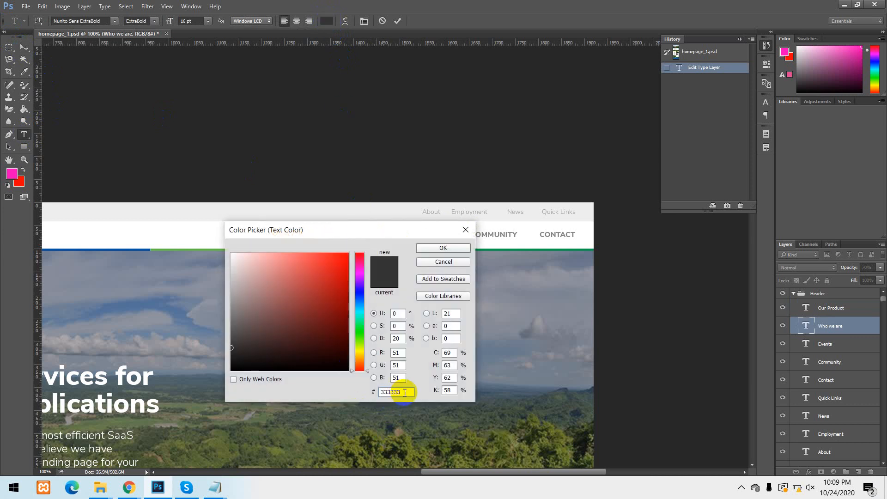
pyautogui.click(465, 229)
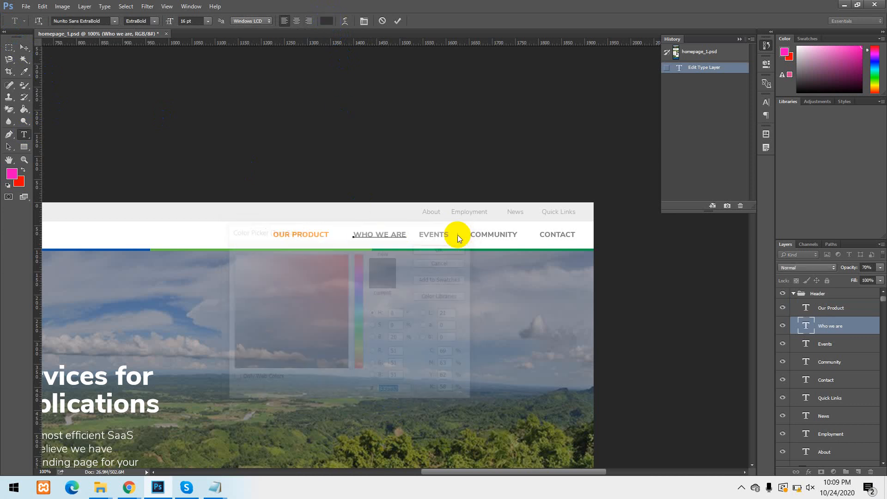
pyautogui.click(18, 51)
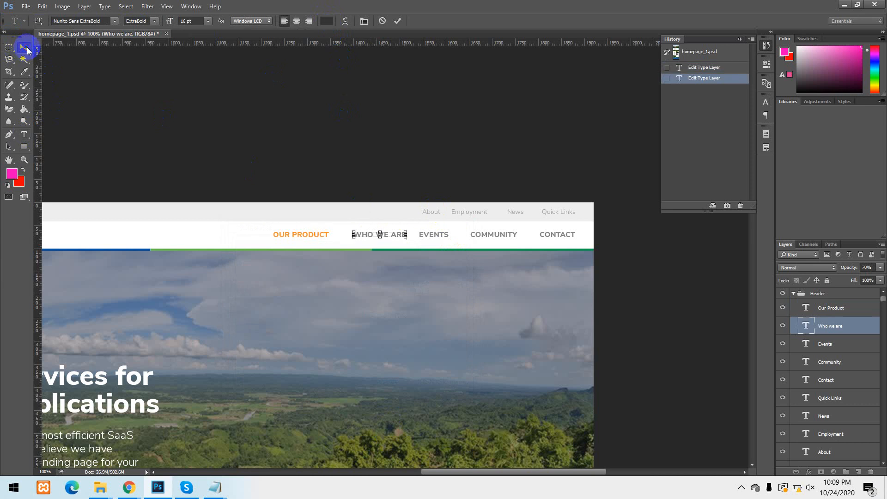
# Open the About link's text colour in the header's top bar and select its hex code for reading.
pyautogui.click(24, 135)
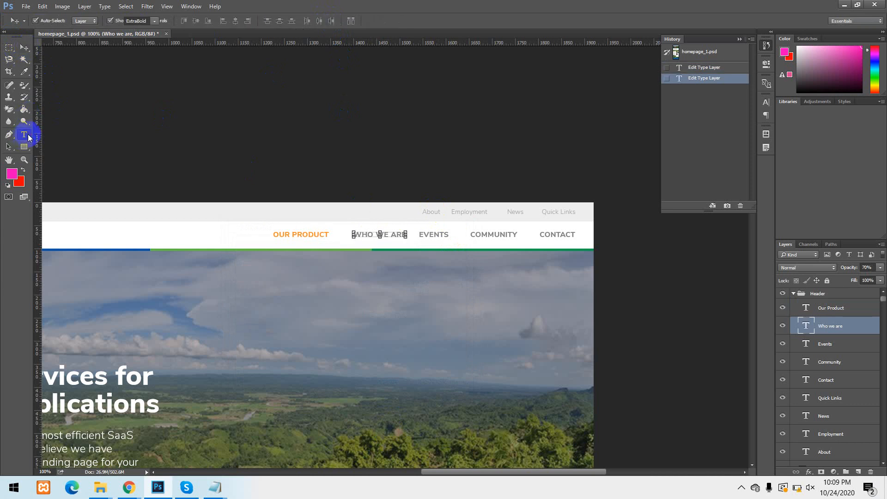
pyautogui.click(435, 211)
pyautogui.click(326, 21)
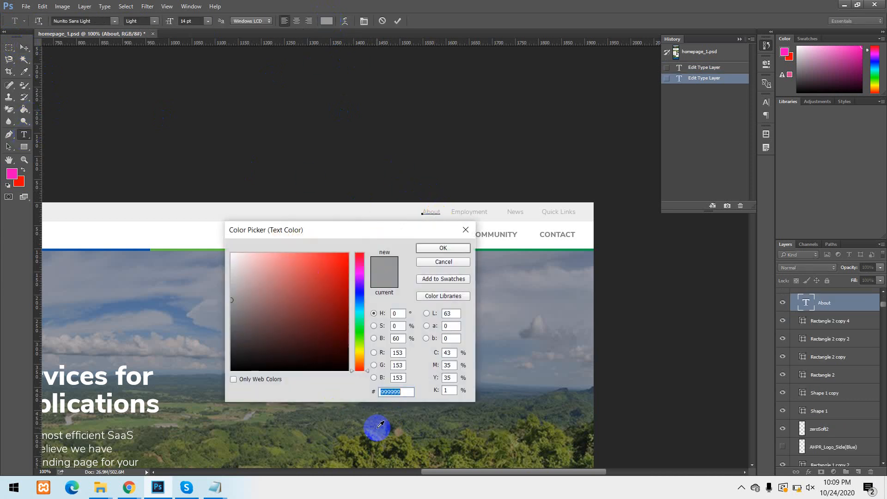
pyautogui.moveTo(406, 391); pyautogui.dragTo(381, 391)
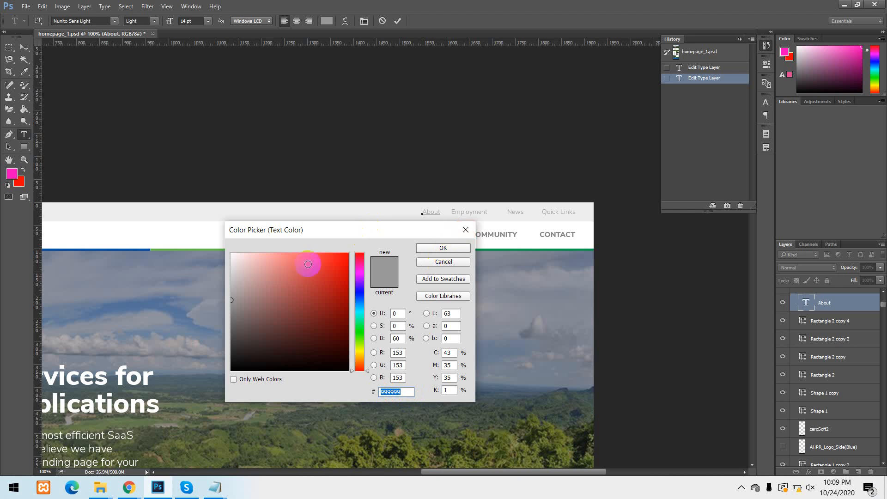
# Move the colour picker off the header, sample the top bar's background and select its hex code.
pyautogui.moveTo(417, 235); pyautogui.dragTo(443, 264)
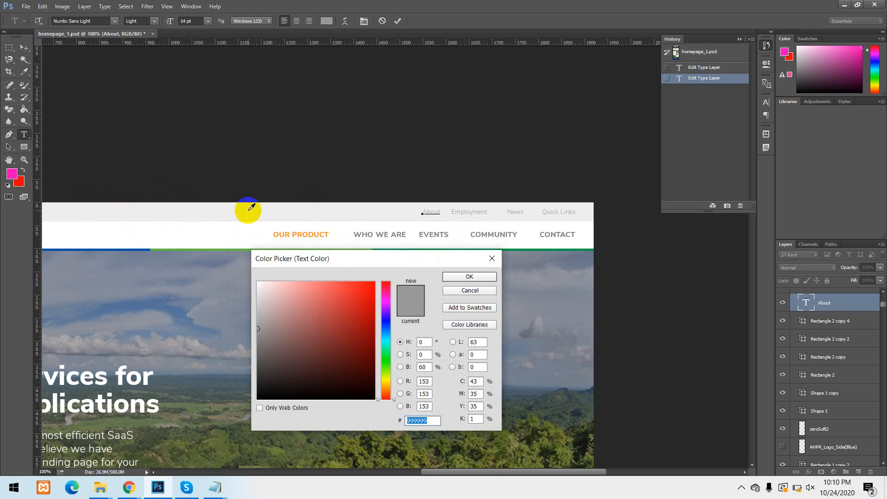
pyautogui.click(249, 210)
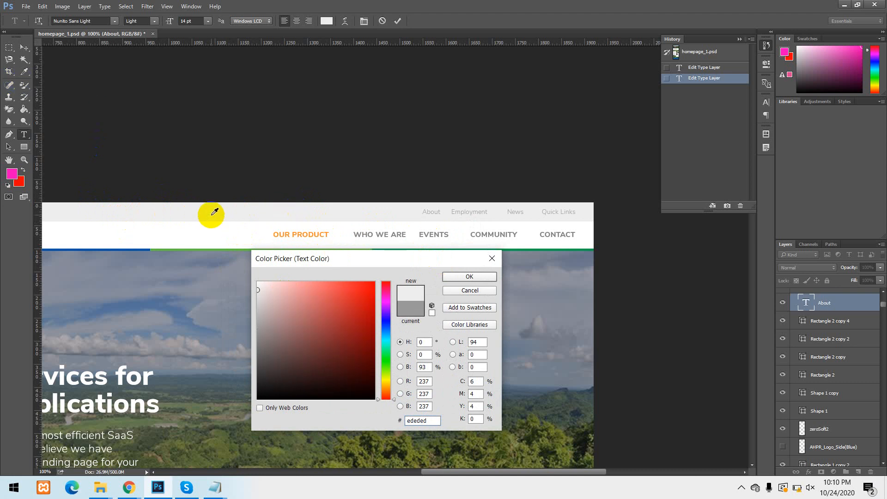
pyautogui.moveTo(430, 421); pyautogui.dragTo(402, 421)
pyautogui.doubleClick(422, 423)
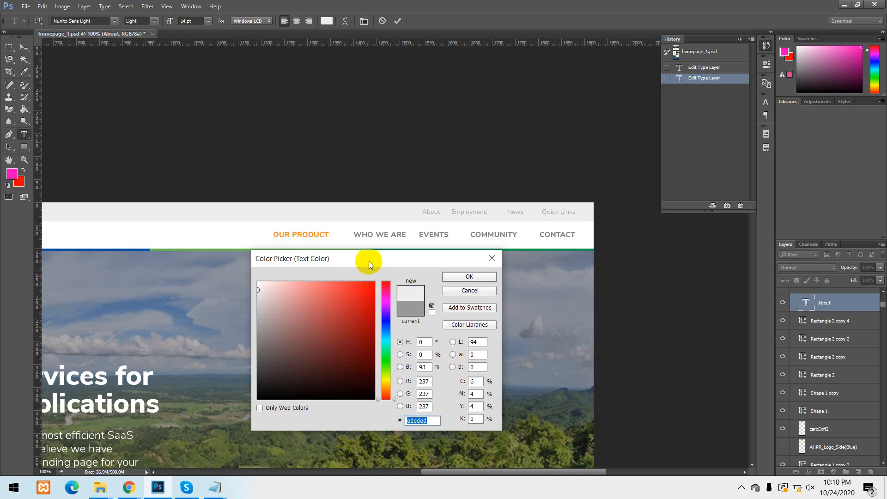
# Sample the green and blue segments of the line below the header menu, and dismiss the colour picker without applying a colour.
pyautogui.moveTo(369, 262); pyautogui.dragTo(375, 330)
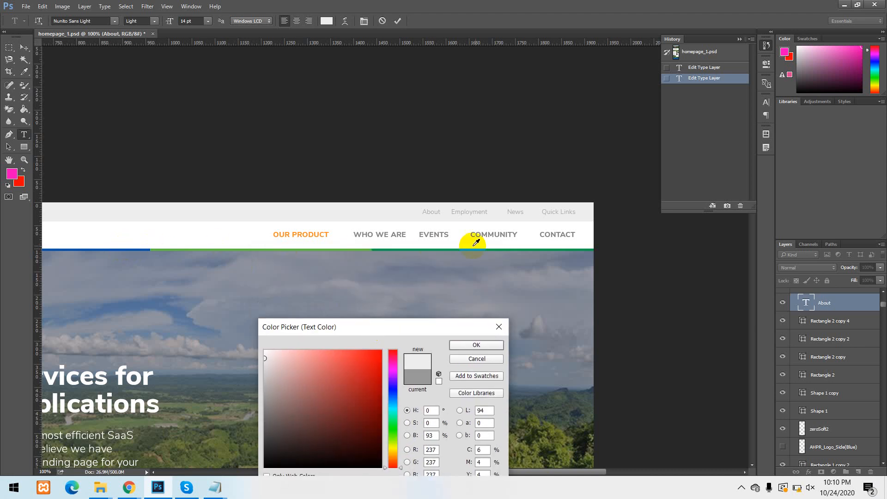
pyautogui.click(388, 250)
pyautogui.moveTo(382, 245); pyautogui.dragTo(144, 245)
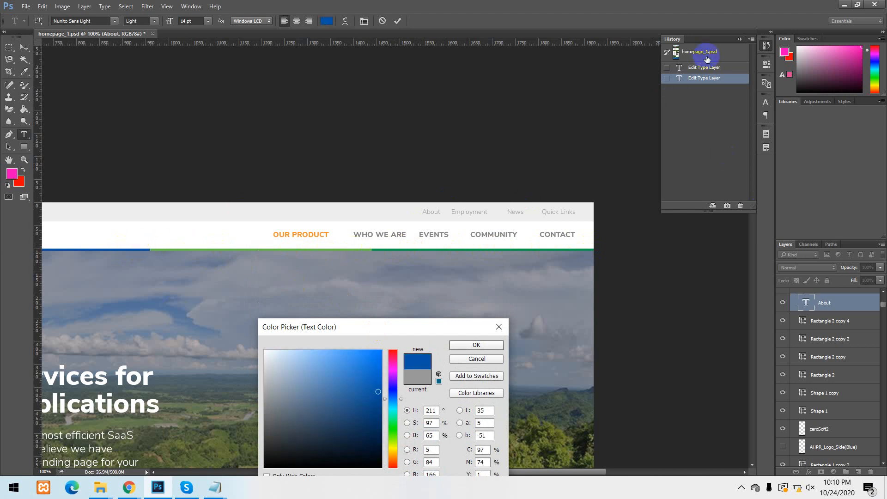
pyautogui.click(502, 332)
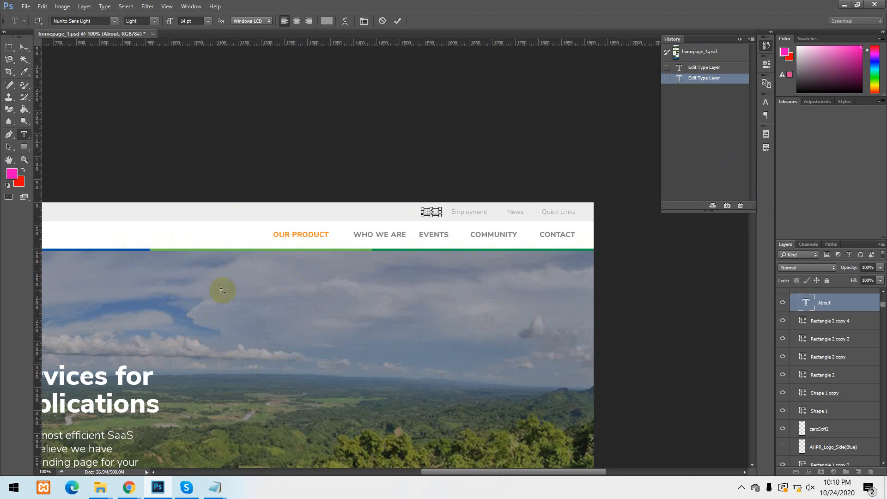
# Revert homepage_1.psd to its opening snapshot in the history, discarding the type layer edits.
pyautogui.hotkey('ctrl', '-')
pyautogui.scroll(-3, 240, 289)
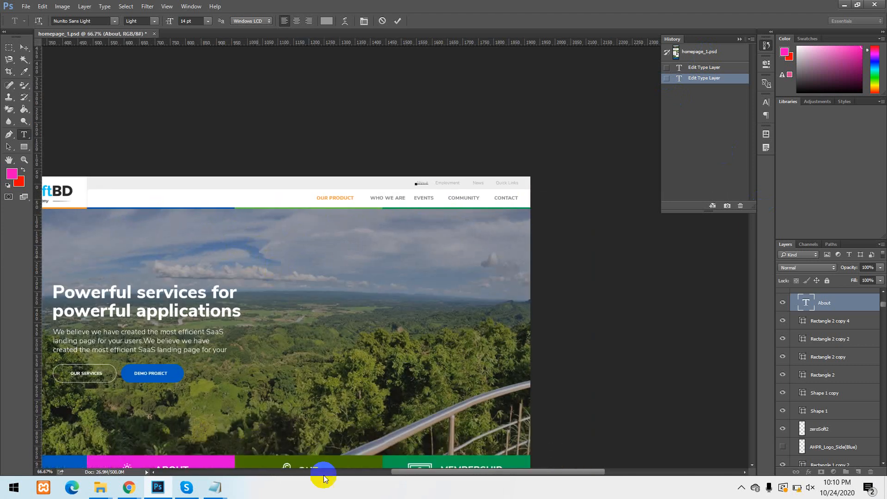
pyautogui.scroll(-1, 324, 476)
pyautogui.moveTo(419, 472); pyautogui.dragTo(371, 459)
pyautogui.hotkey('ctrl', '-')
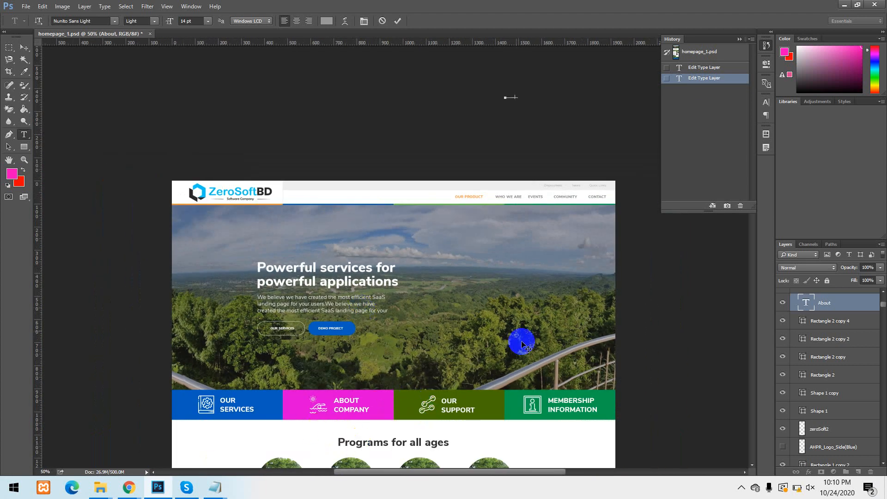
pyautogui.scroll(-1, 624, 101)
pyautogui.click(703, 52)
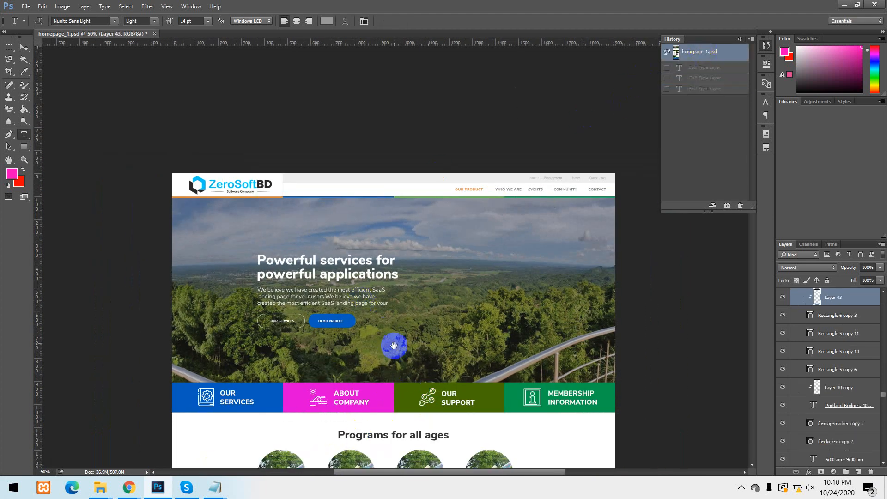
pyautogui.moveTo(394, 345); pyautogui.dragTo(361, 327)
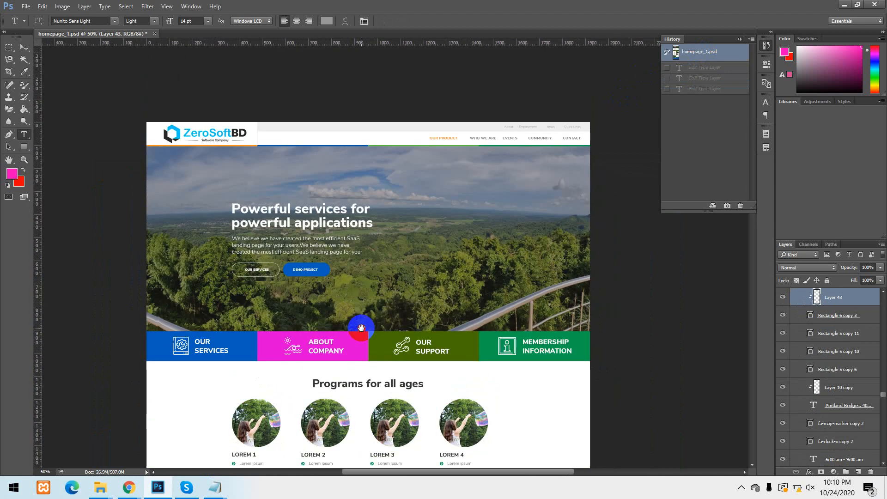
pyautogui.moveTo(363, 424); pyautogui.dragTo(360, 223)
pyautogui.moveTo(410, 352); pyautogui.dragTo(364, 467)
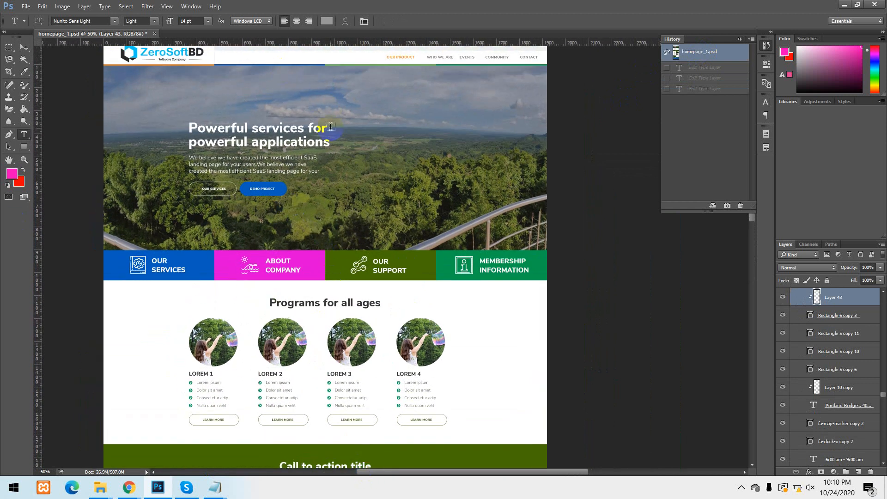
pyautogui.scroll(13, 283, 164)
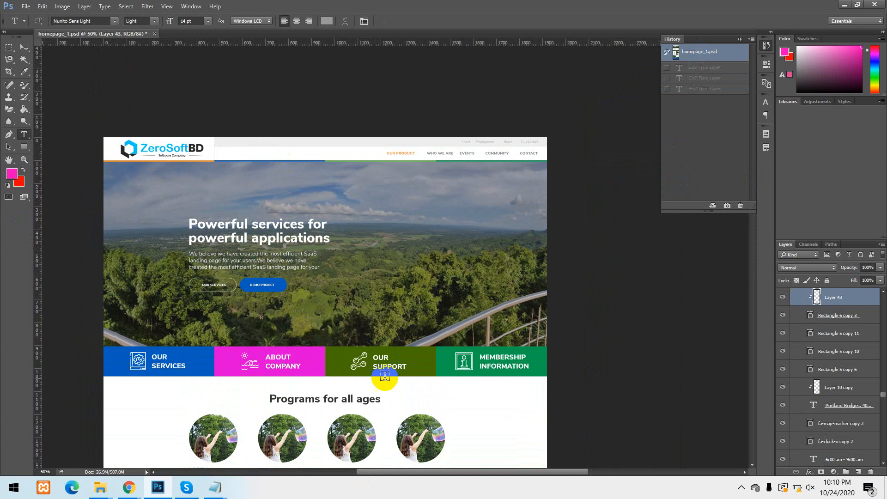
pyautogui.click(873, 493)
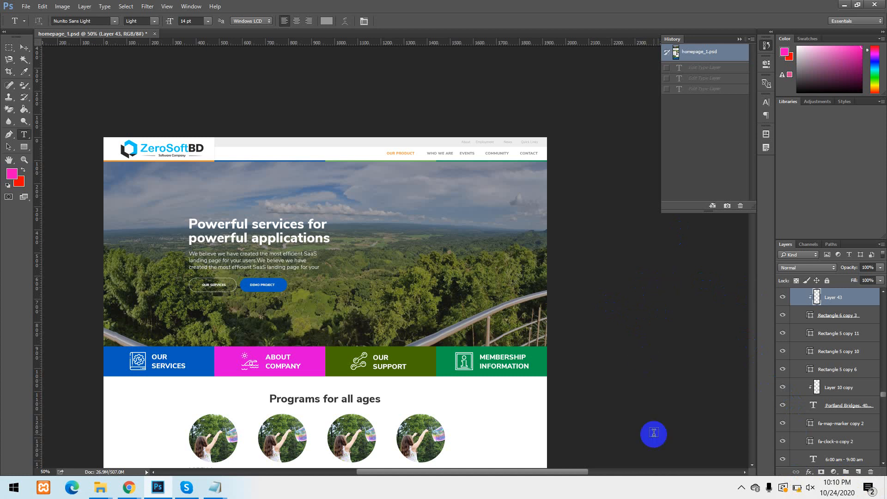
pyautogui.click(883, 496)
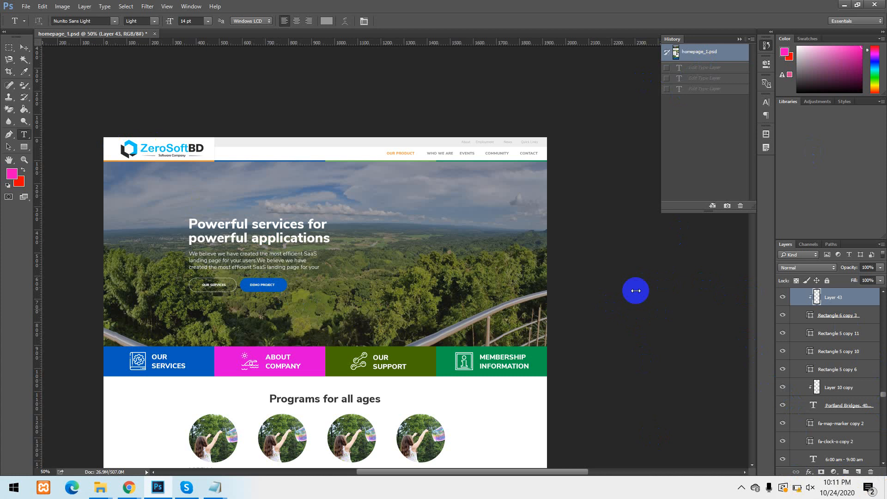
pyautogui.click(741, 487)
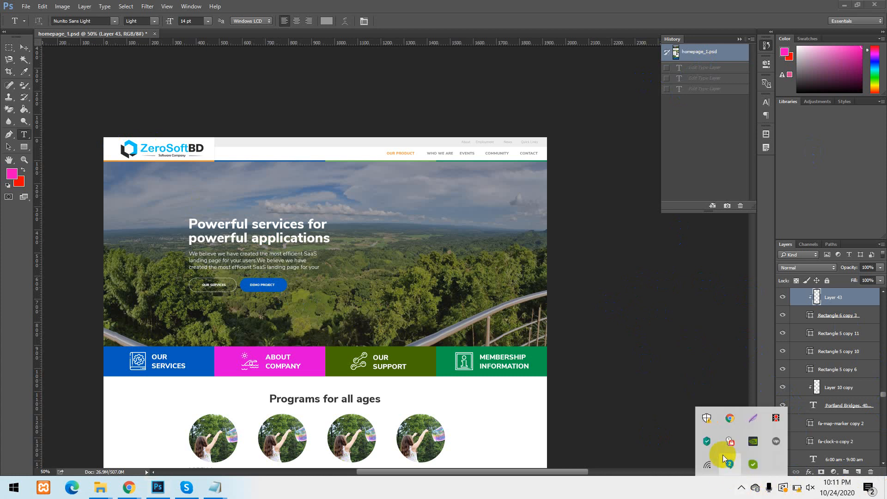